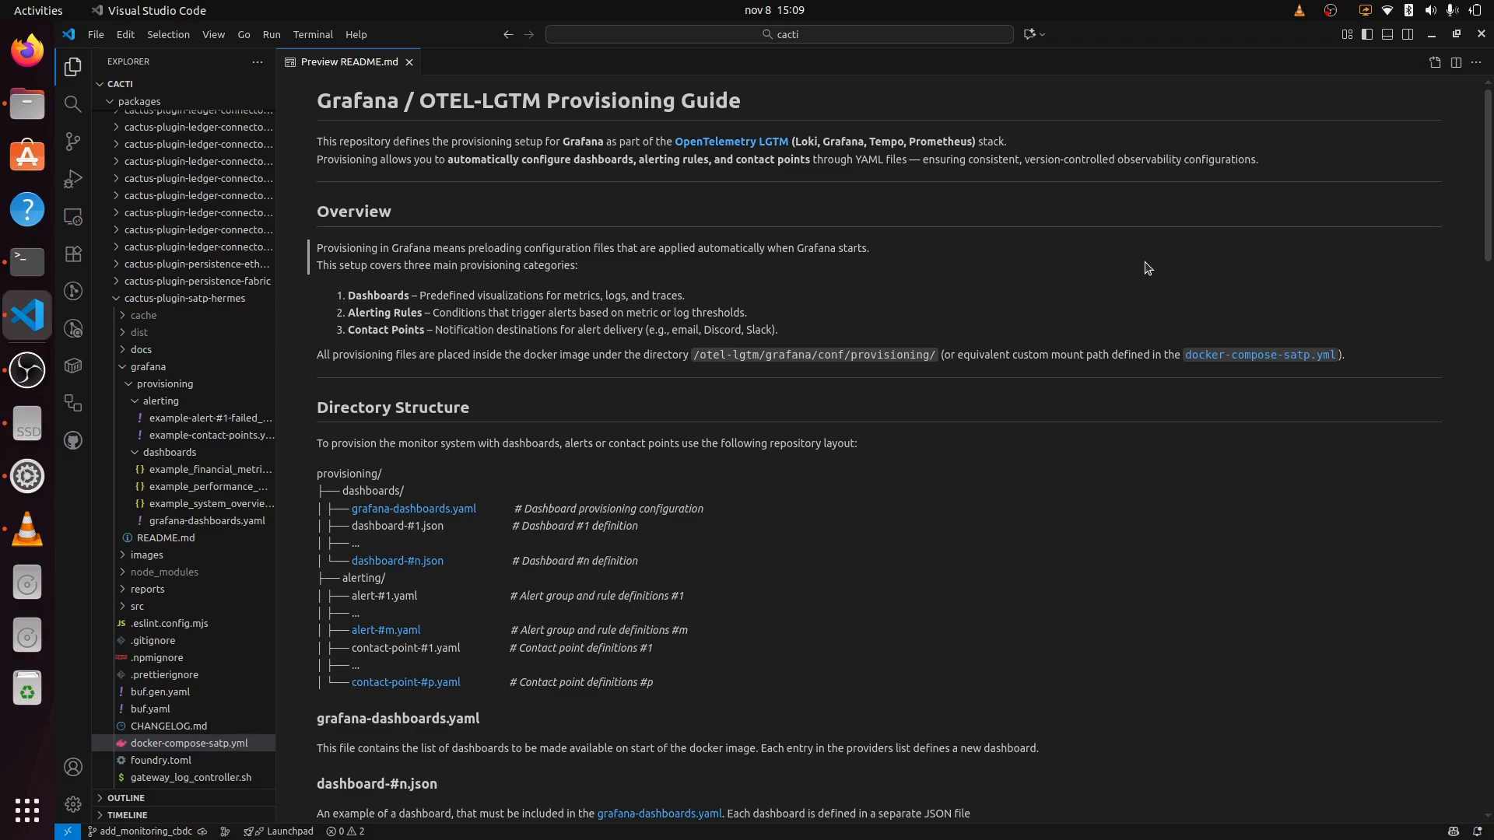
# Step: Open docker-compose-satp.yml from the README link to see the otel-lgtm provisioning mounts
pyautogui.click(1266, 356)
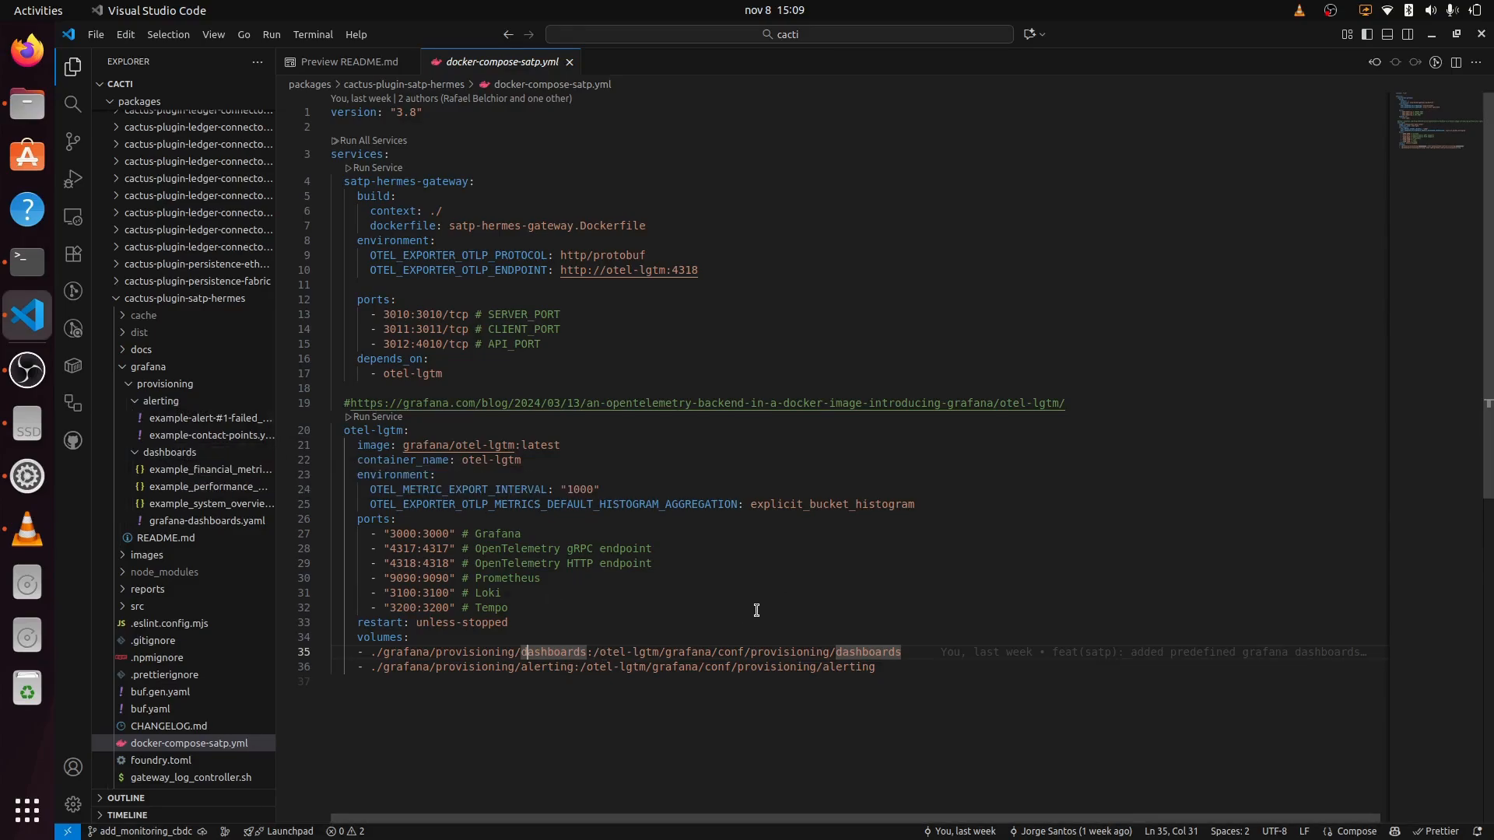
# Step: Close the docker-compose-satp.yml editor tab to return to the README preview
pyautogui.click(569, 62)
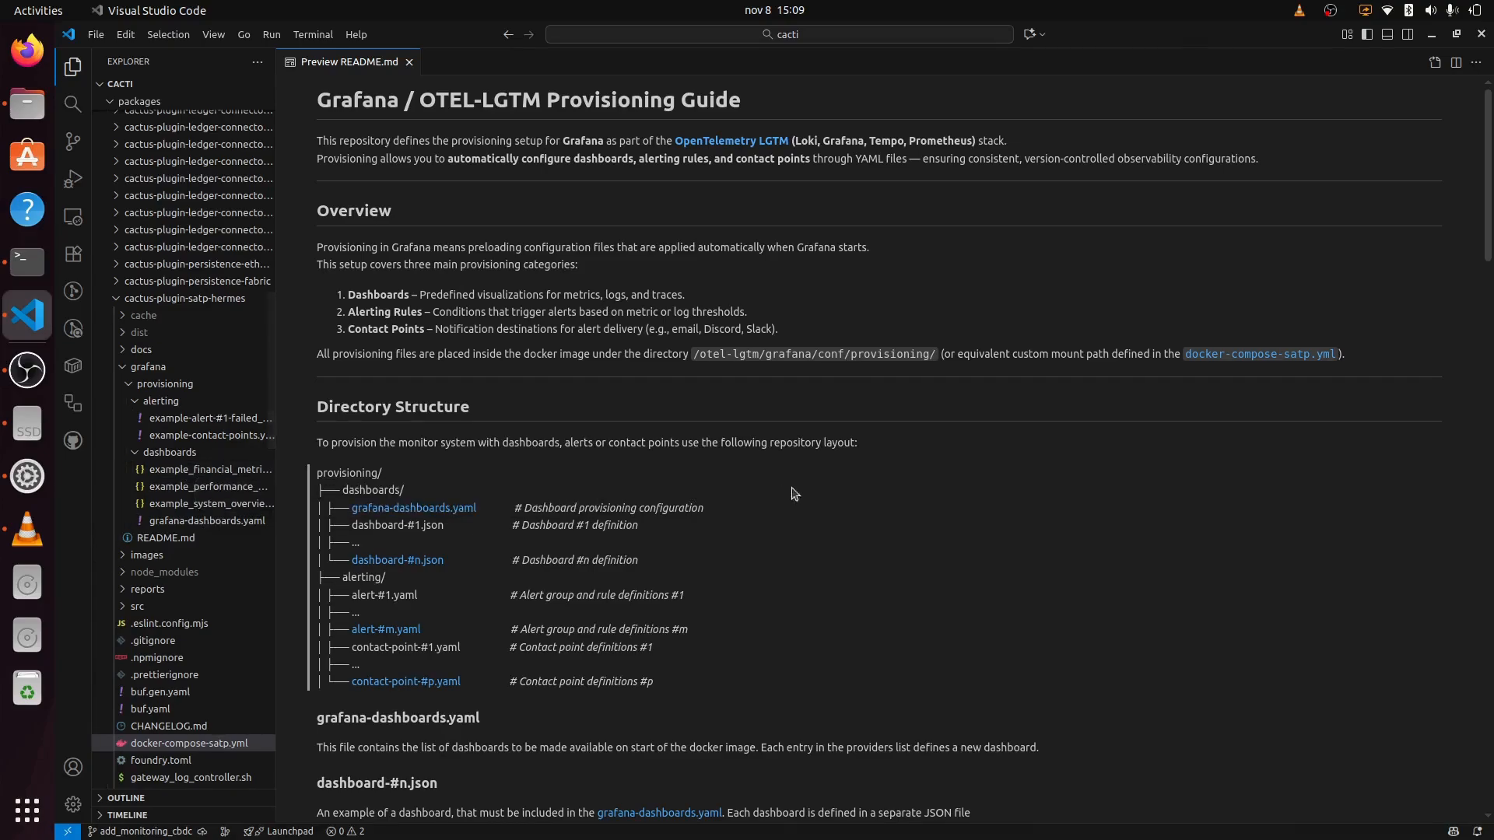
# Step: Scroll the README preview to the Usage Explanation and Dashboard Creation sections
pyautogui.scroll(-3, 601, 474)
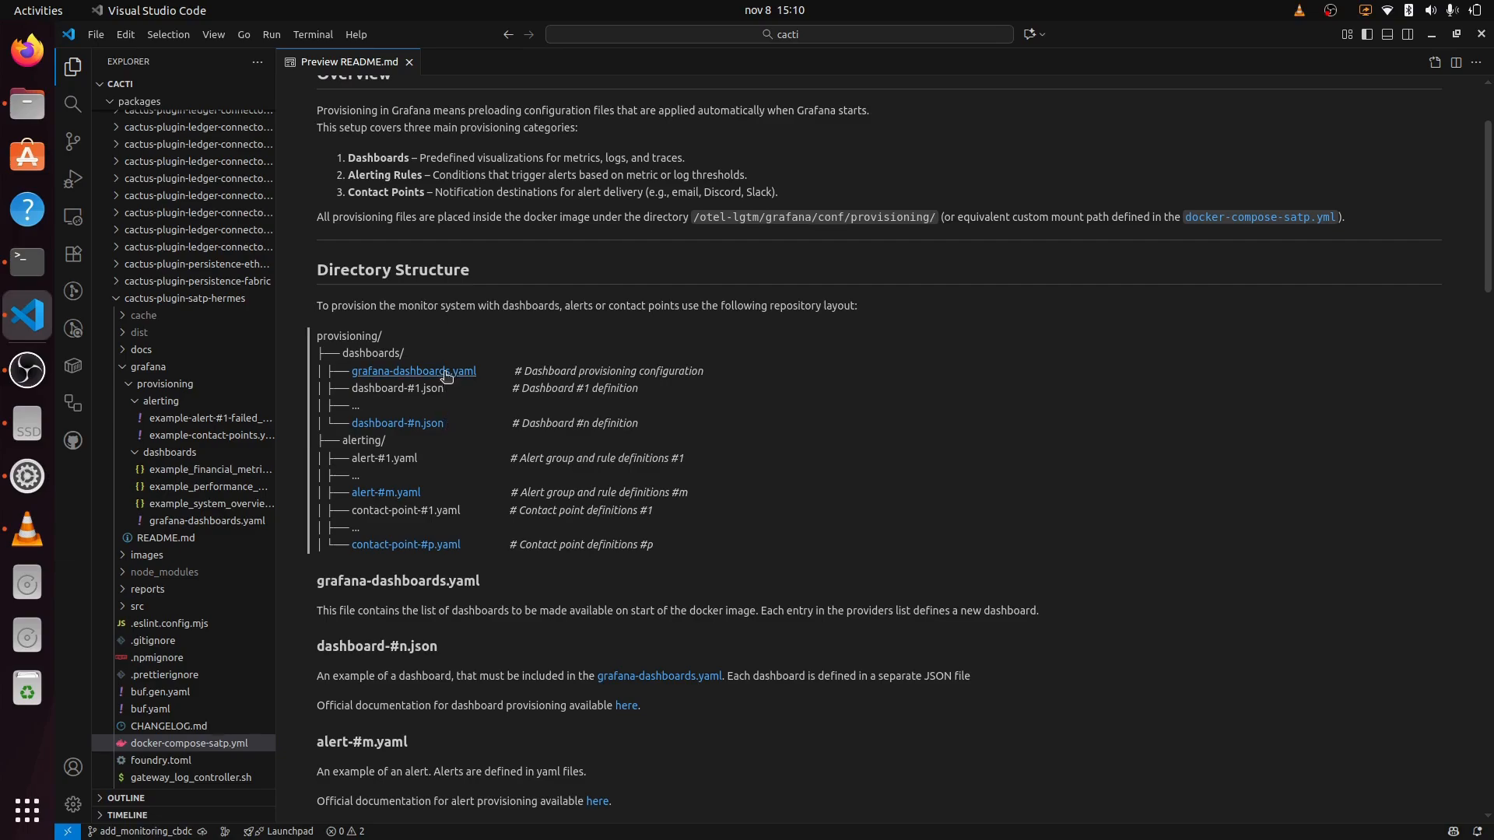
pyautogui.scroll(1, 587, 379)
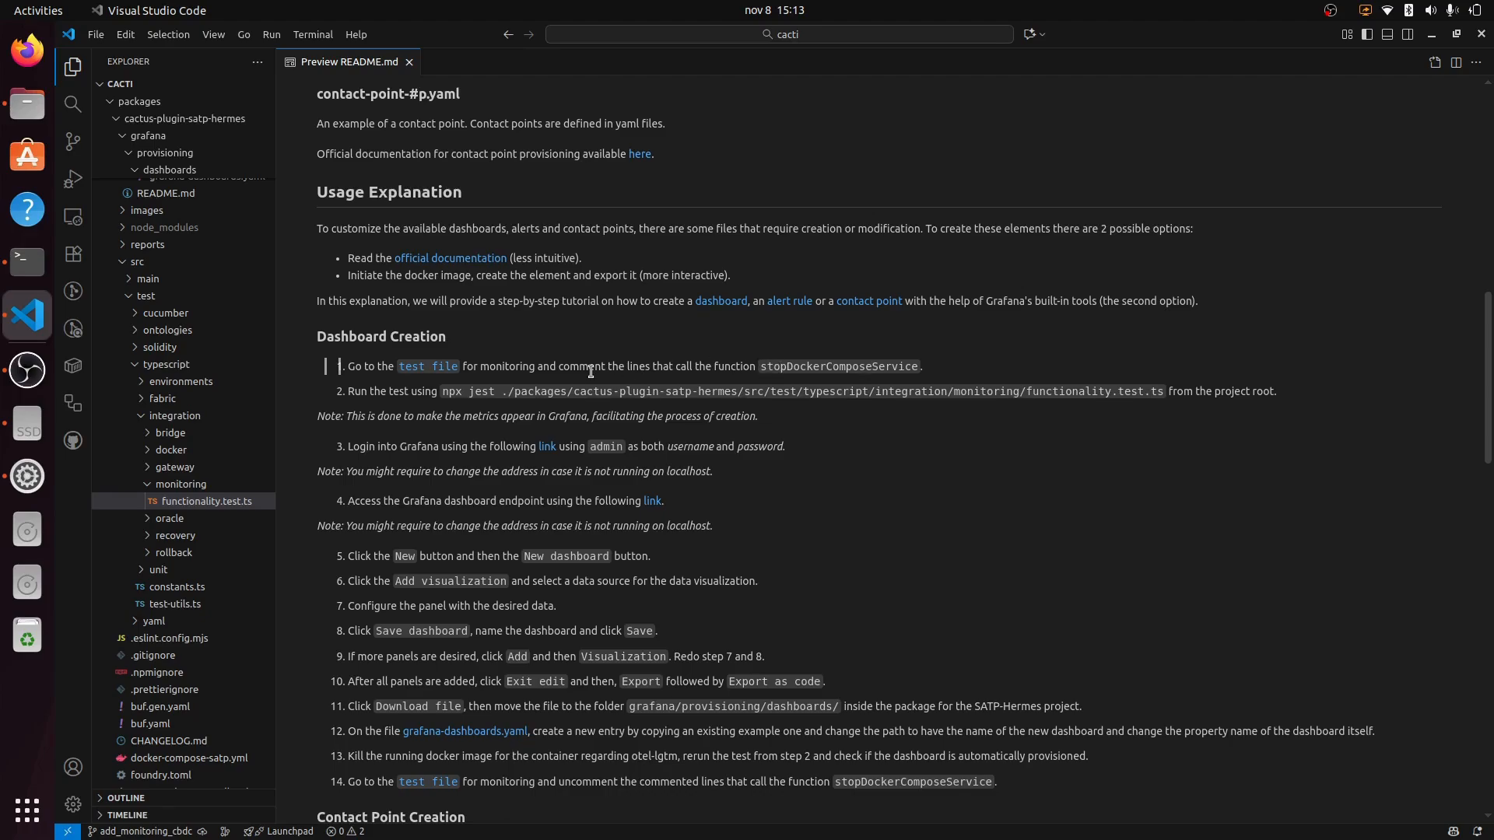
# Step: In functionality.test.ts, block-comment the stopDockerComposeService call
pyautogui.click(434, 375)
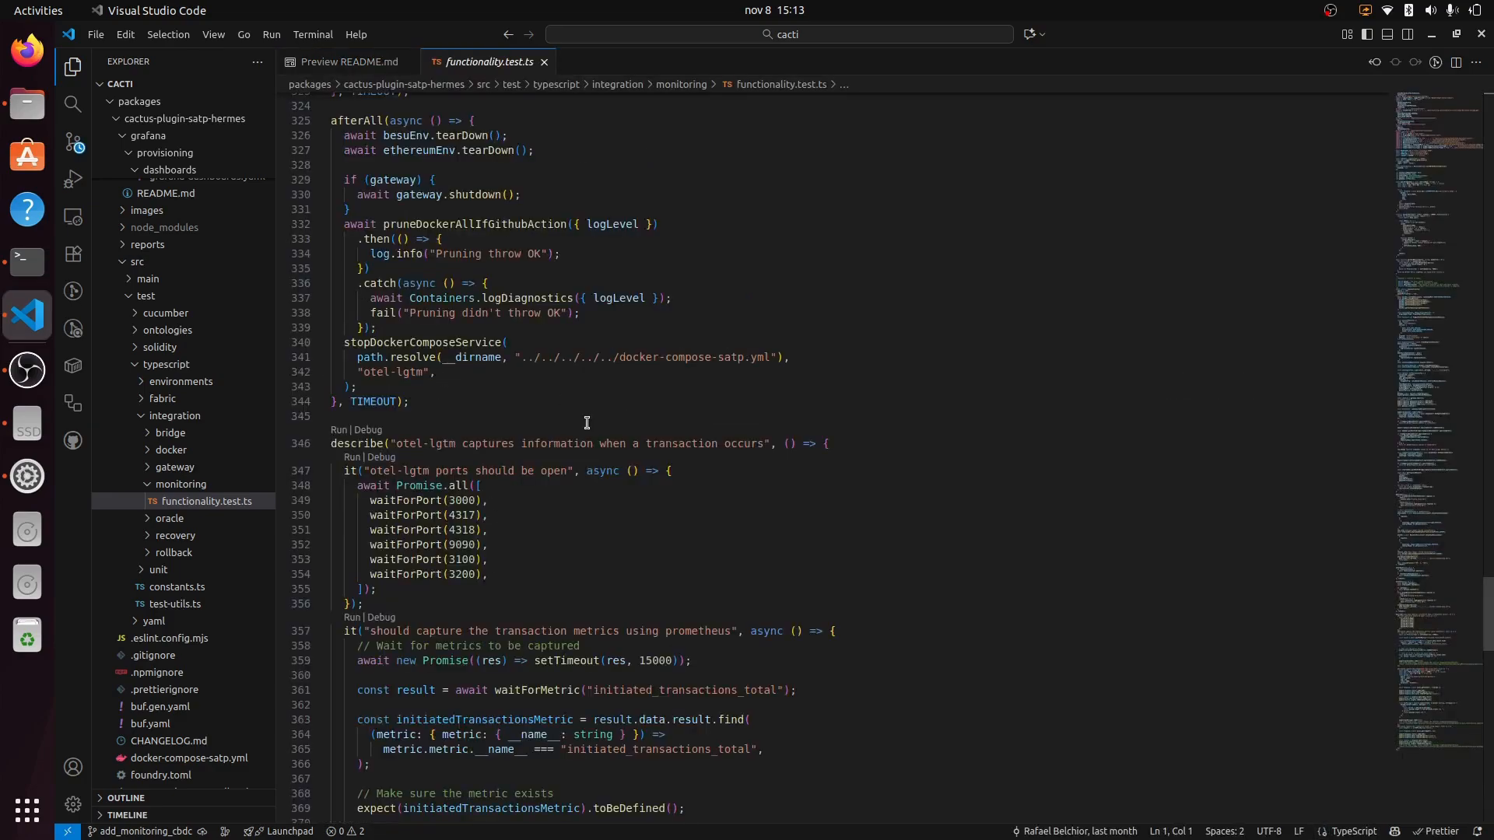
pyautogui.click(344, 342)
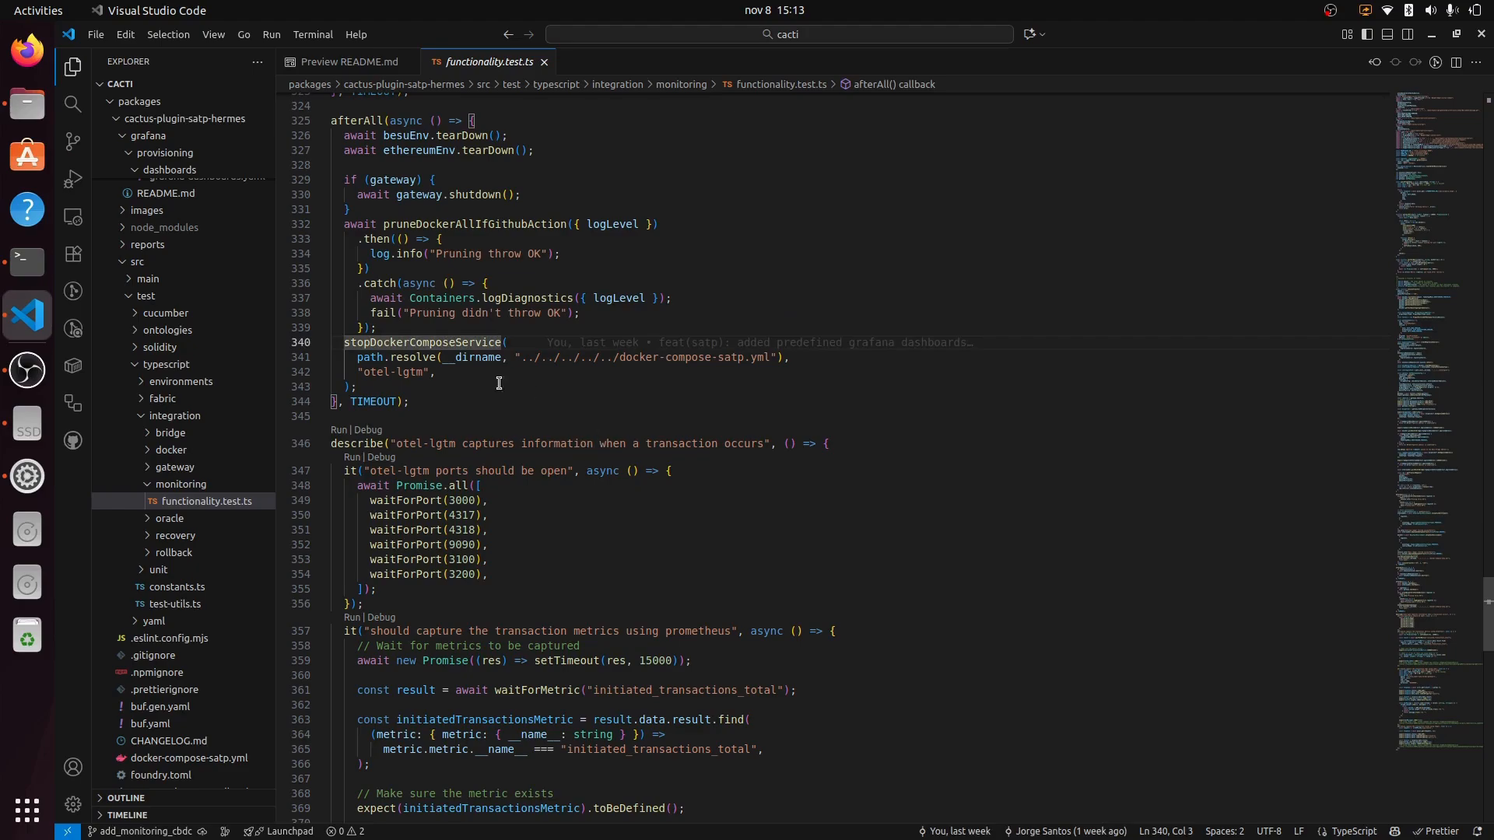
pyautogui.moveTo(358, 387); pyautogui.dragTo(345, 345)
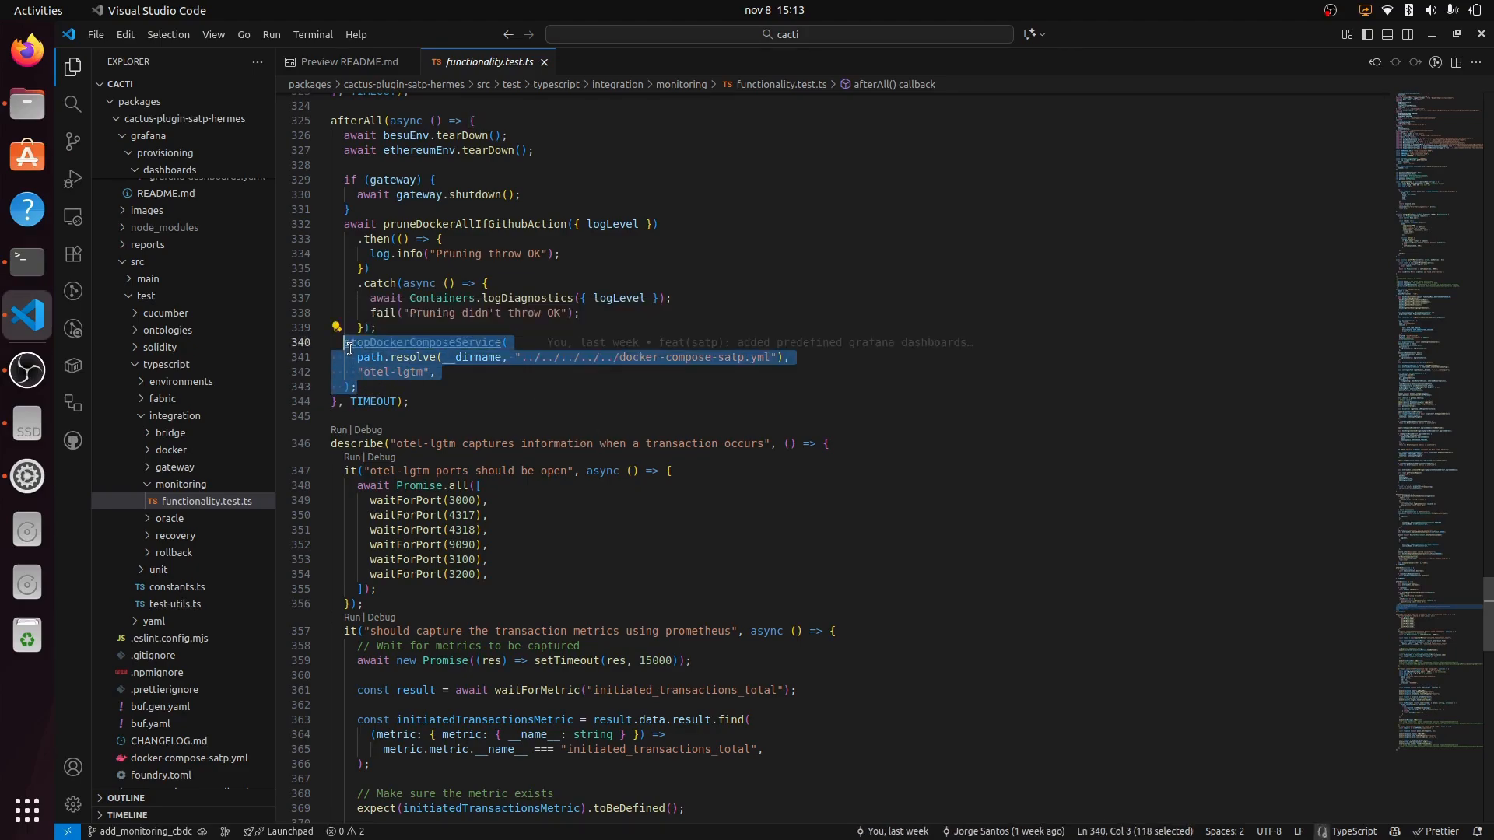
pyautogui.hotkey('shift', 'alt', 'a')
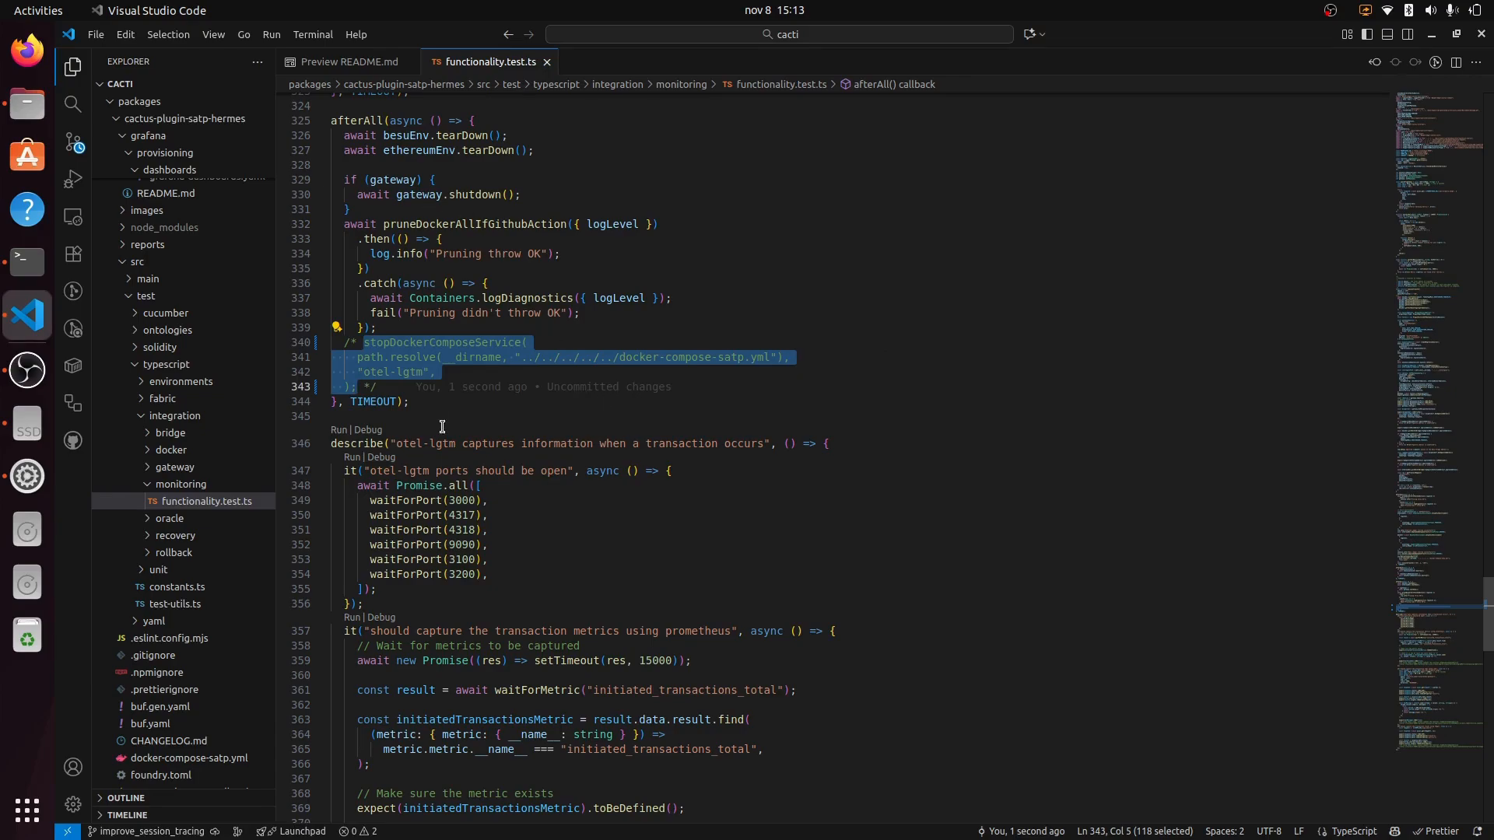
# Step: Run the 'otel-lgtm ports should be open' test in functionality.test.ts
pyautogui.click(350, 61)
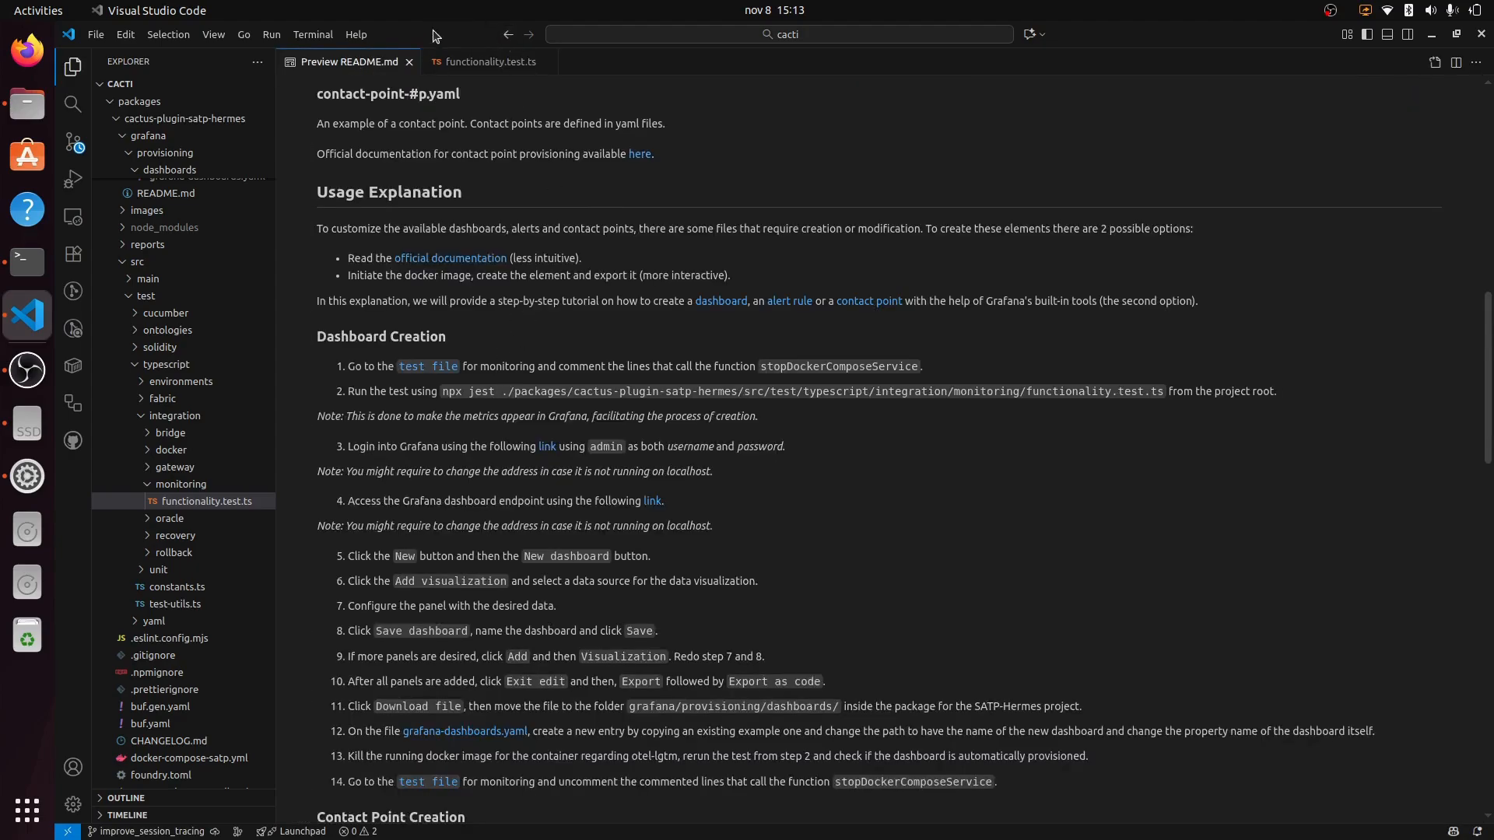
pyautogui.click(482, 63)
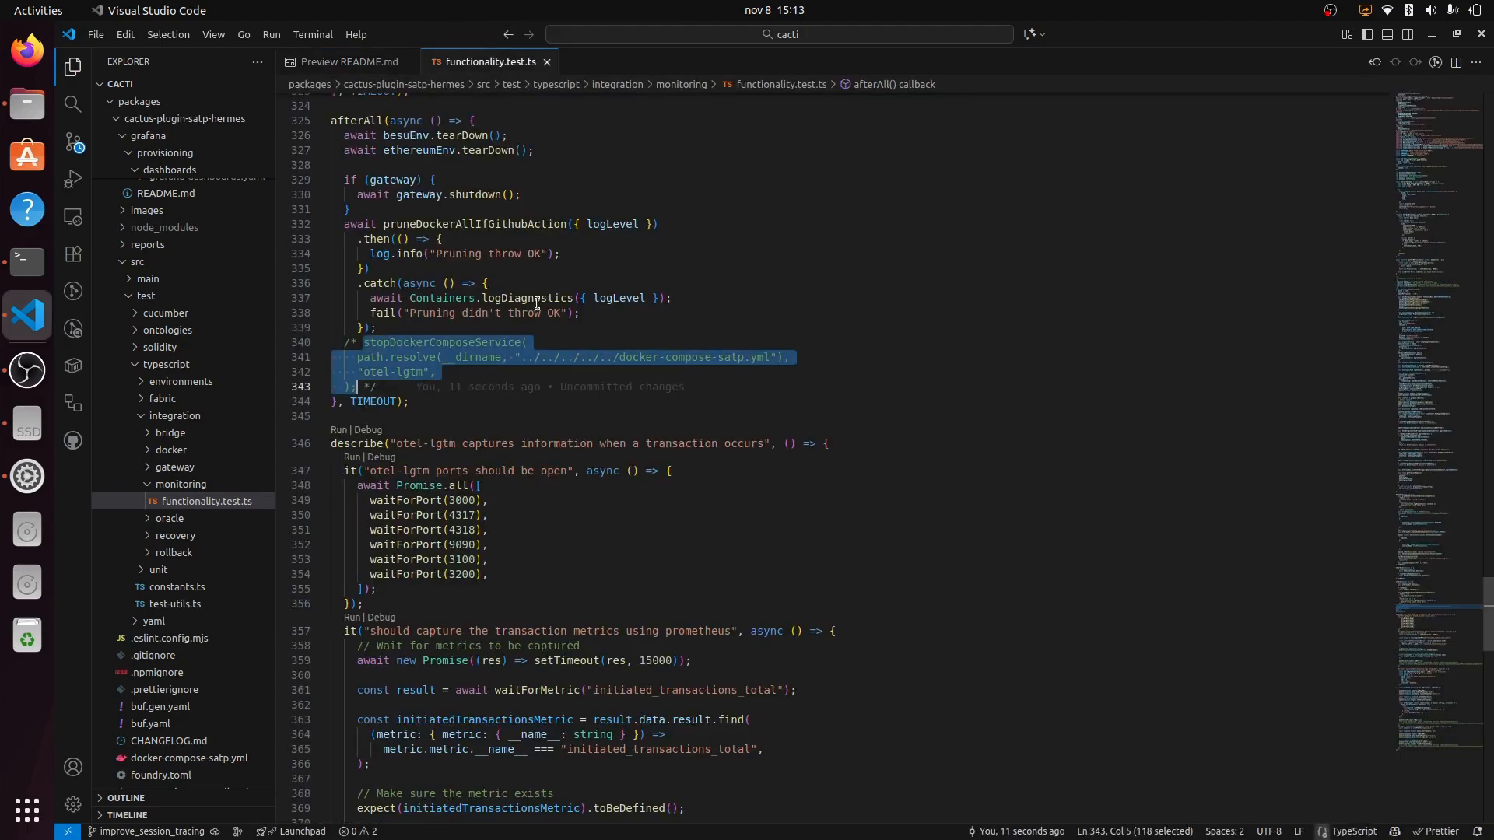
pyautogui.click(351, 459)
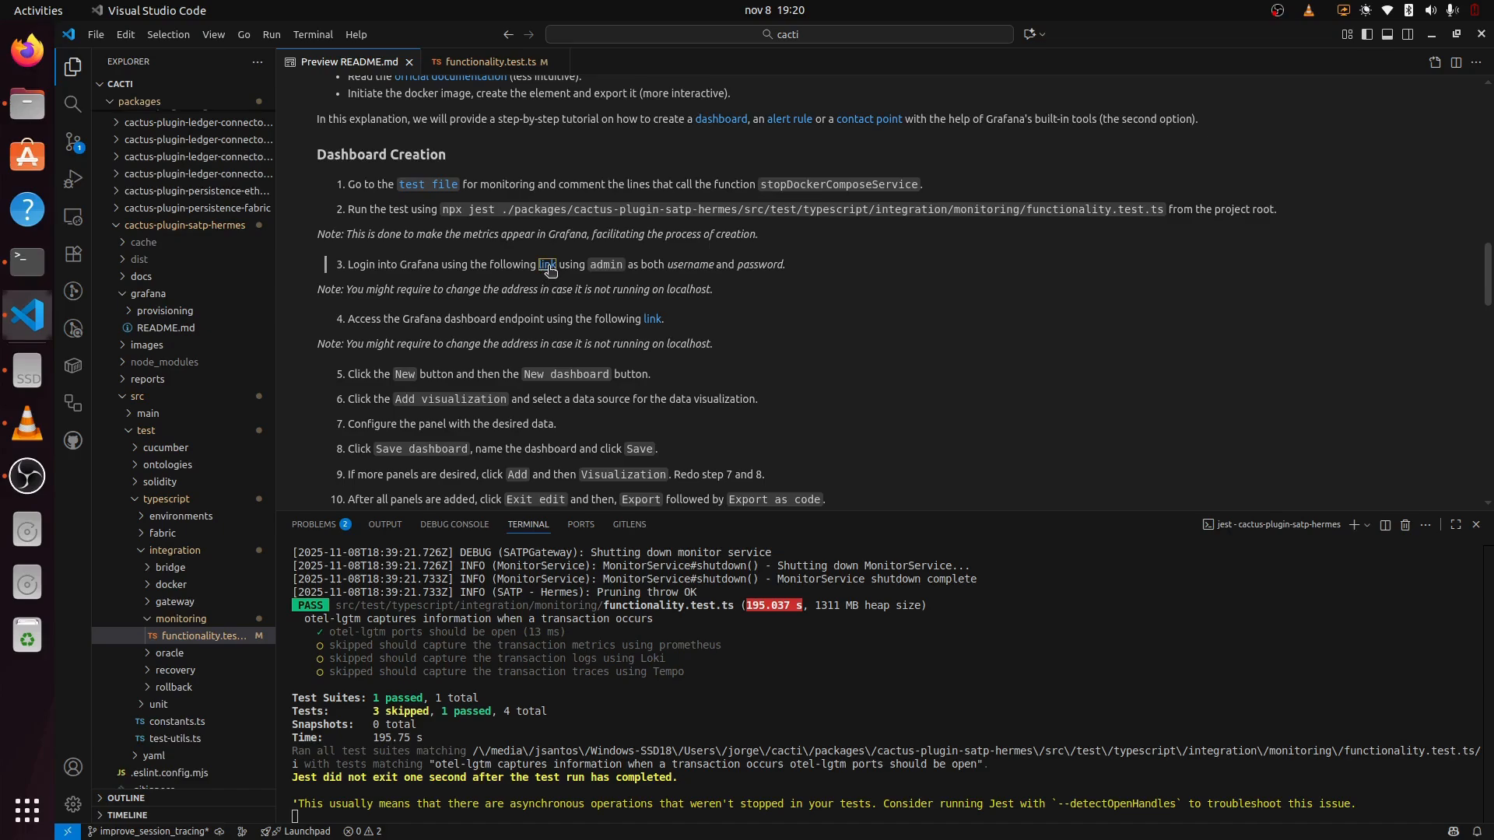
# Step: Log into Grafana from the guide's link with the admin account credentials
pyautogui.click(547, 266)
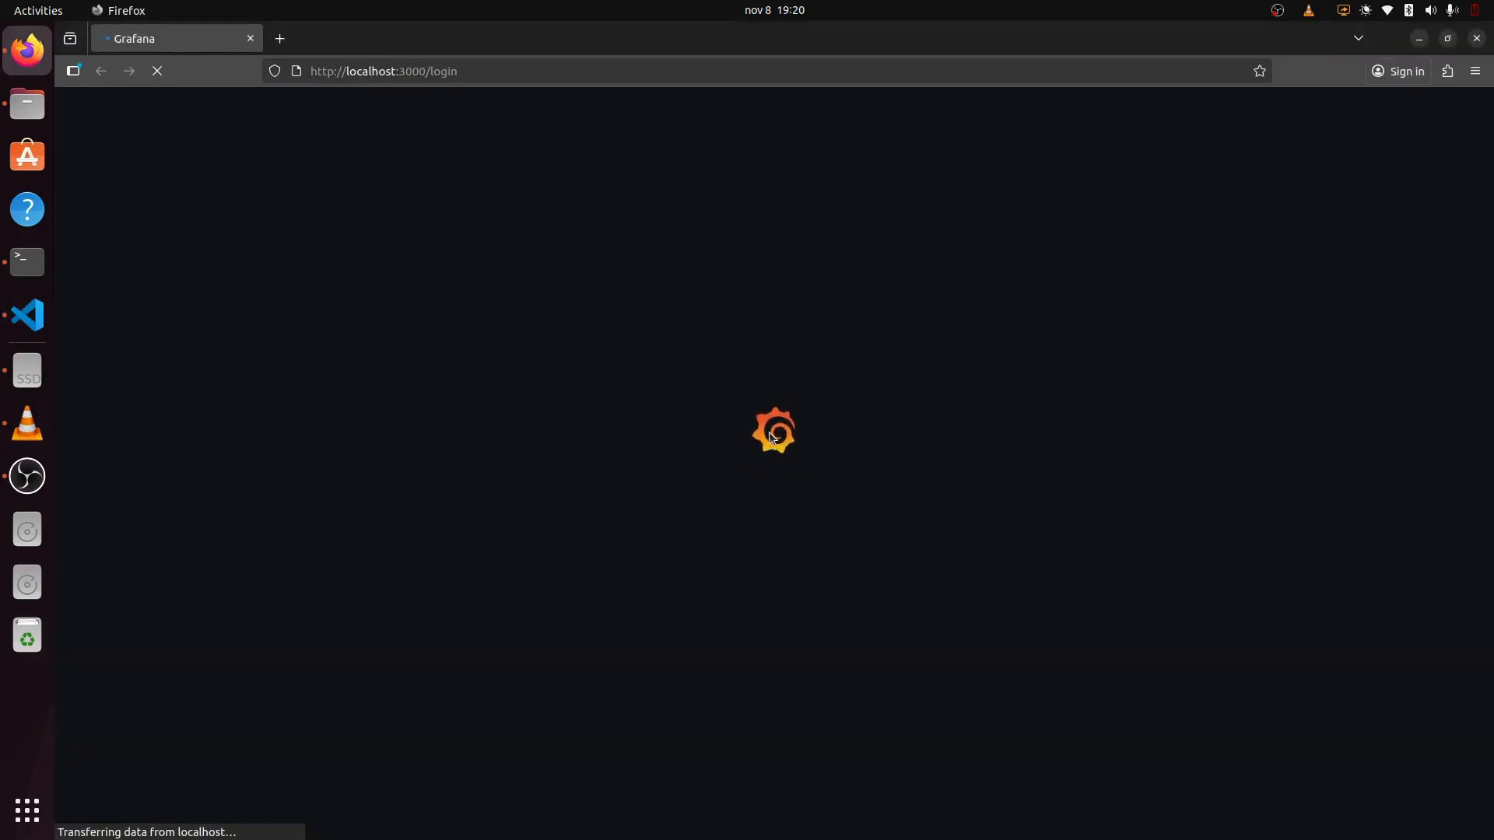
pyautogui.write('admin')
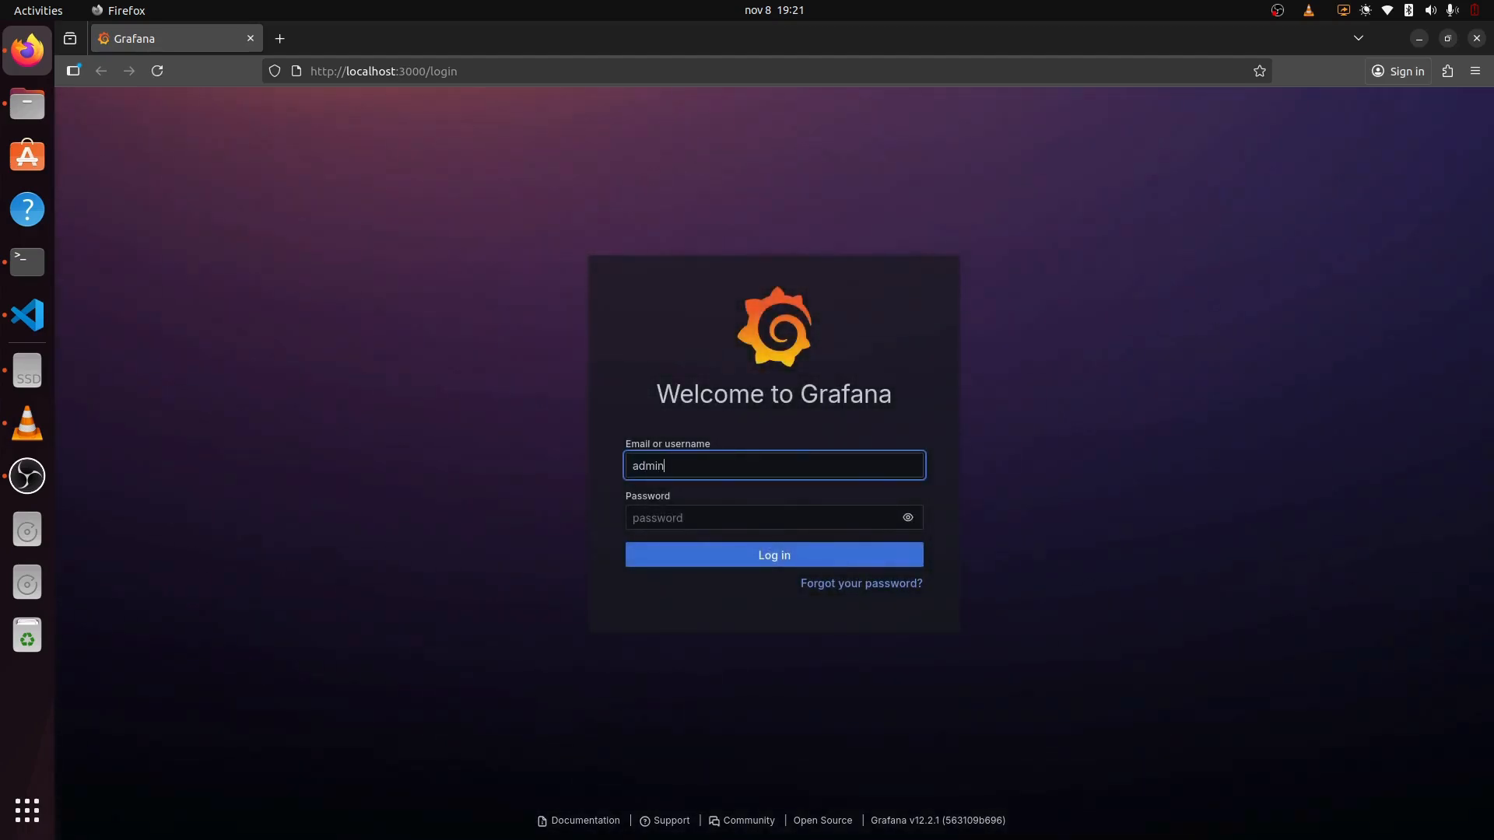
pyautogui.press('Tab')
pyautogui.write('a')
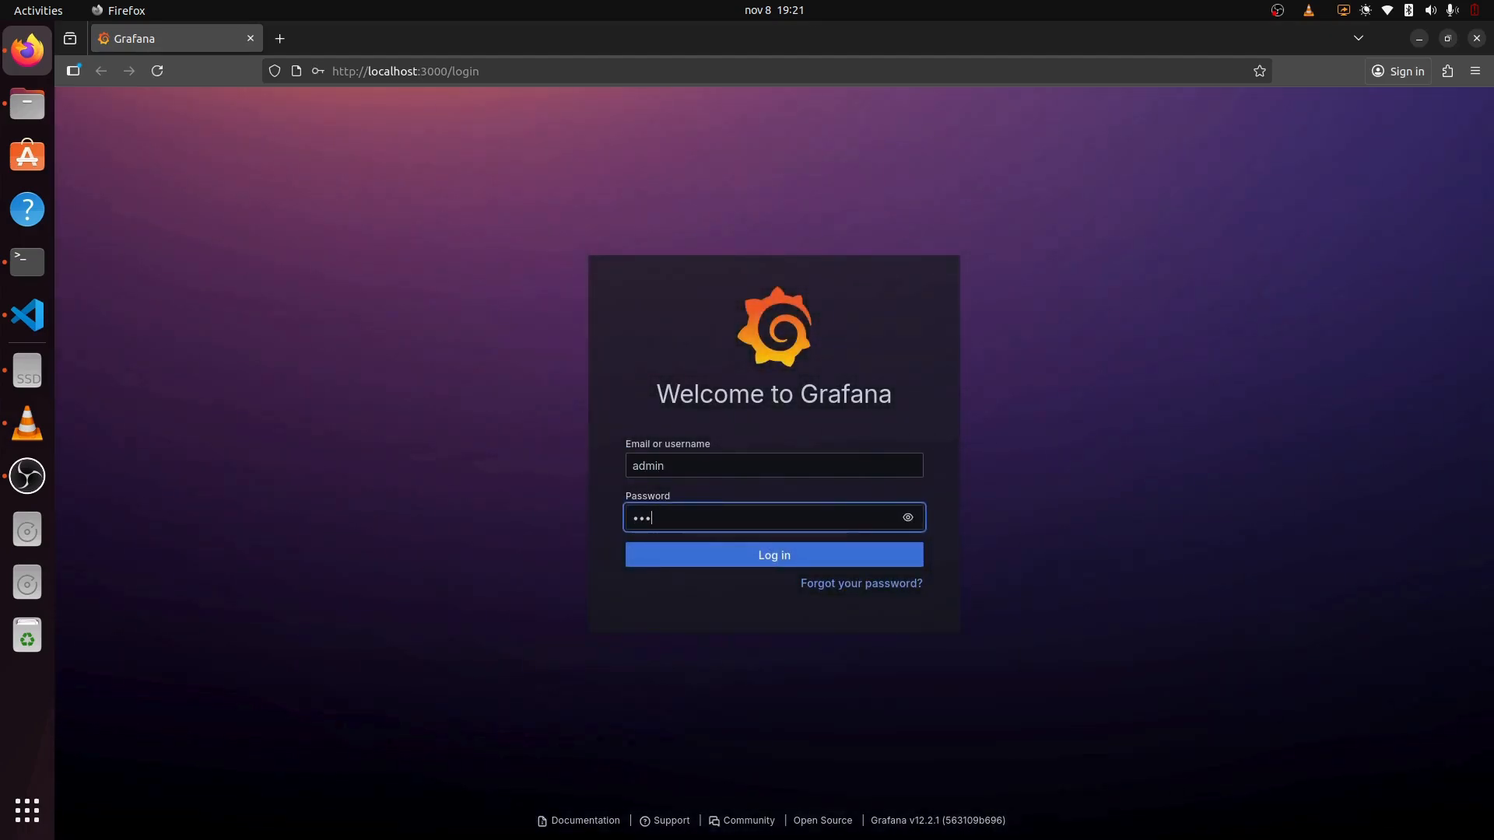
pyautogui.write('dmin')
pyautogui.press('Return')
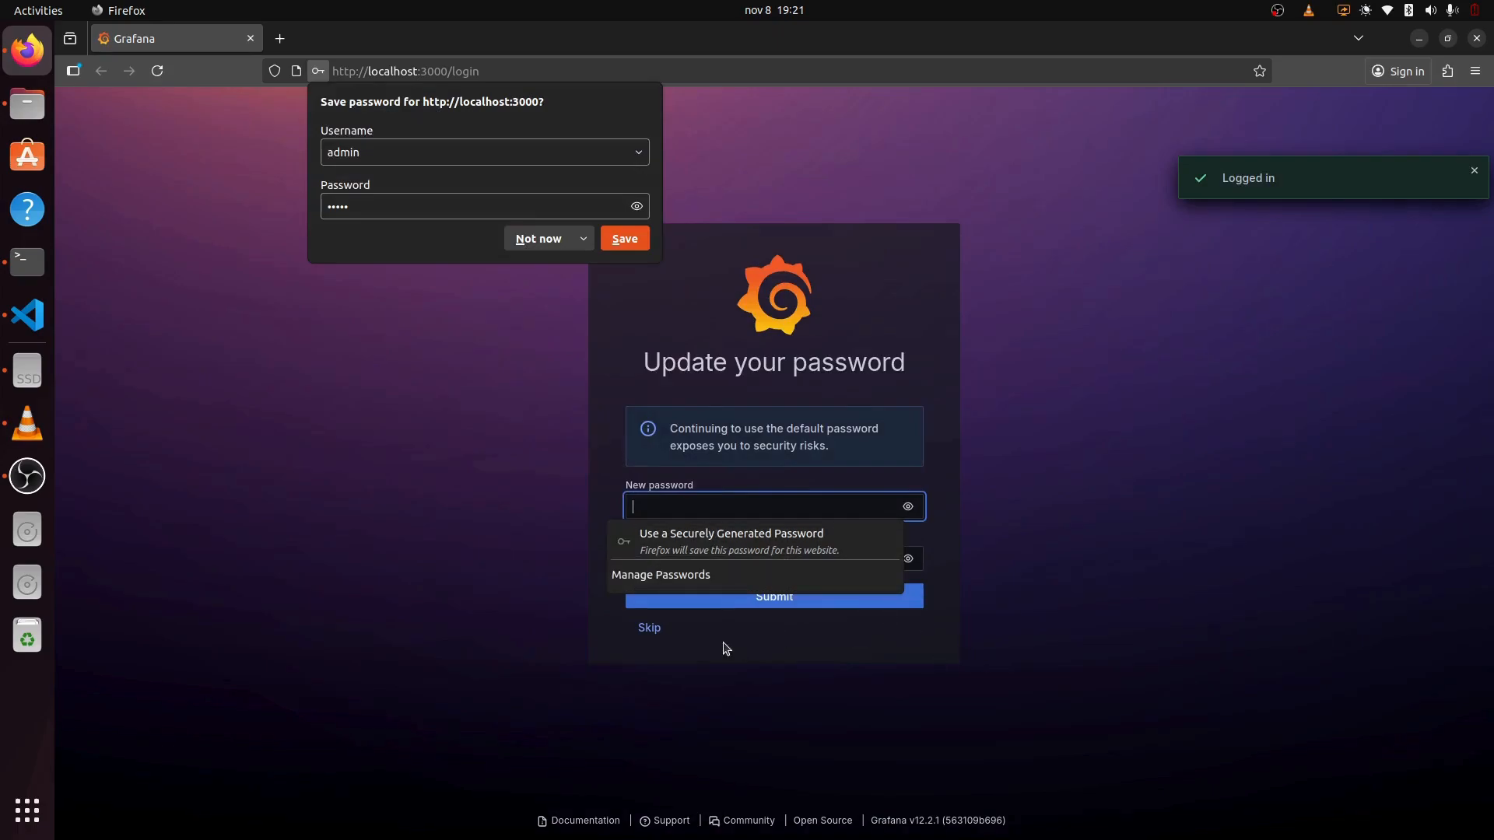
# Step: Skip the password change, glance at Metrics drilldown, then open the Dashboards list
pyautogui.click(658, 629)
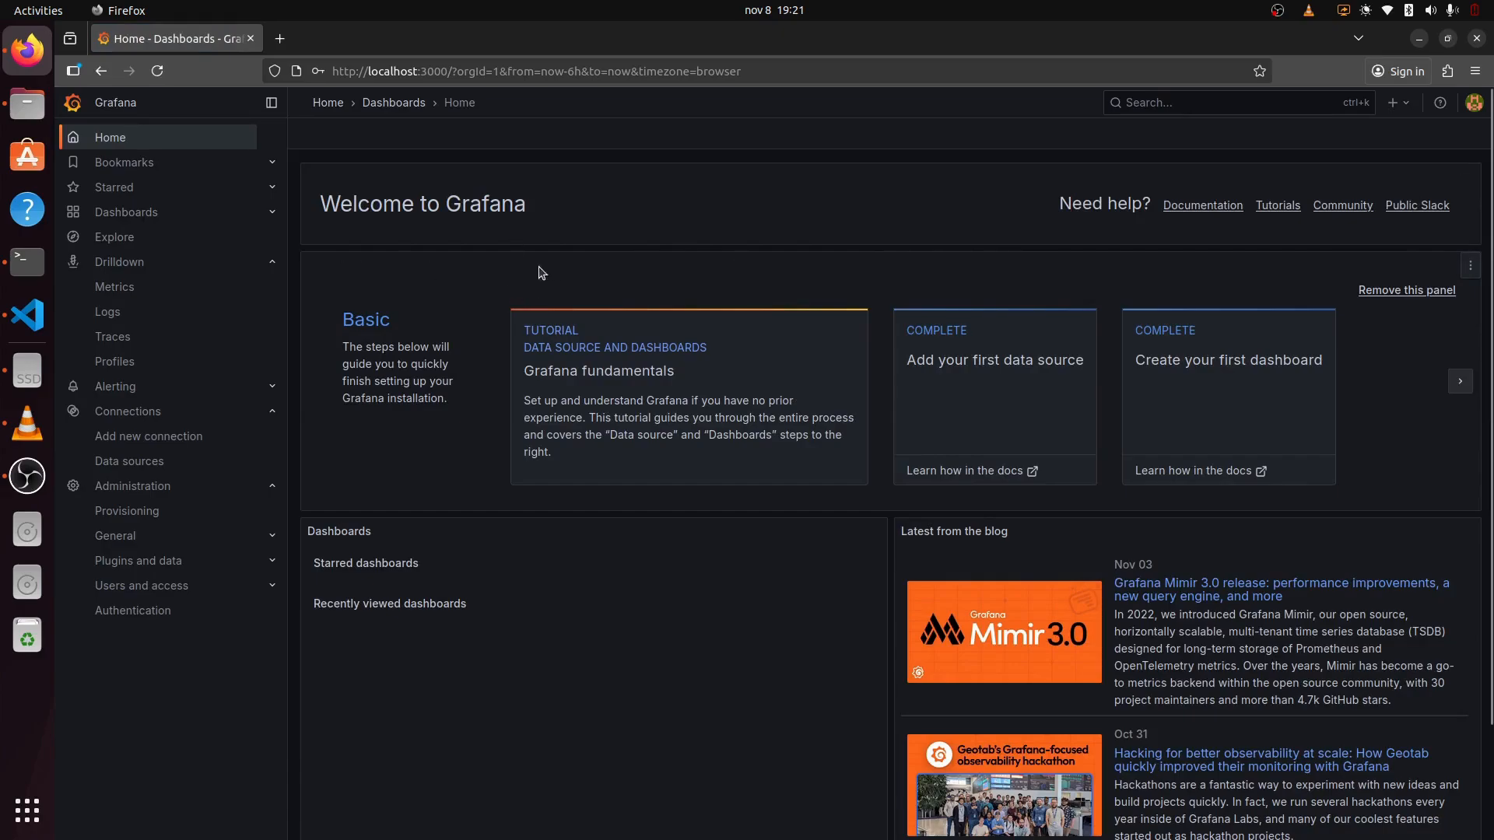
pyautogui.click(143, 287)
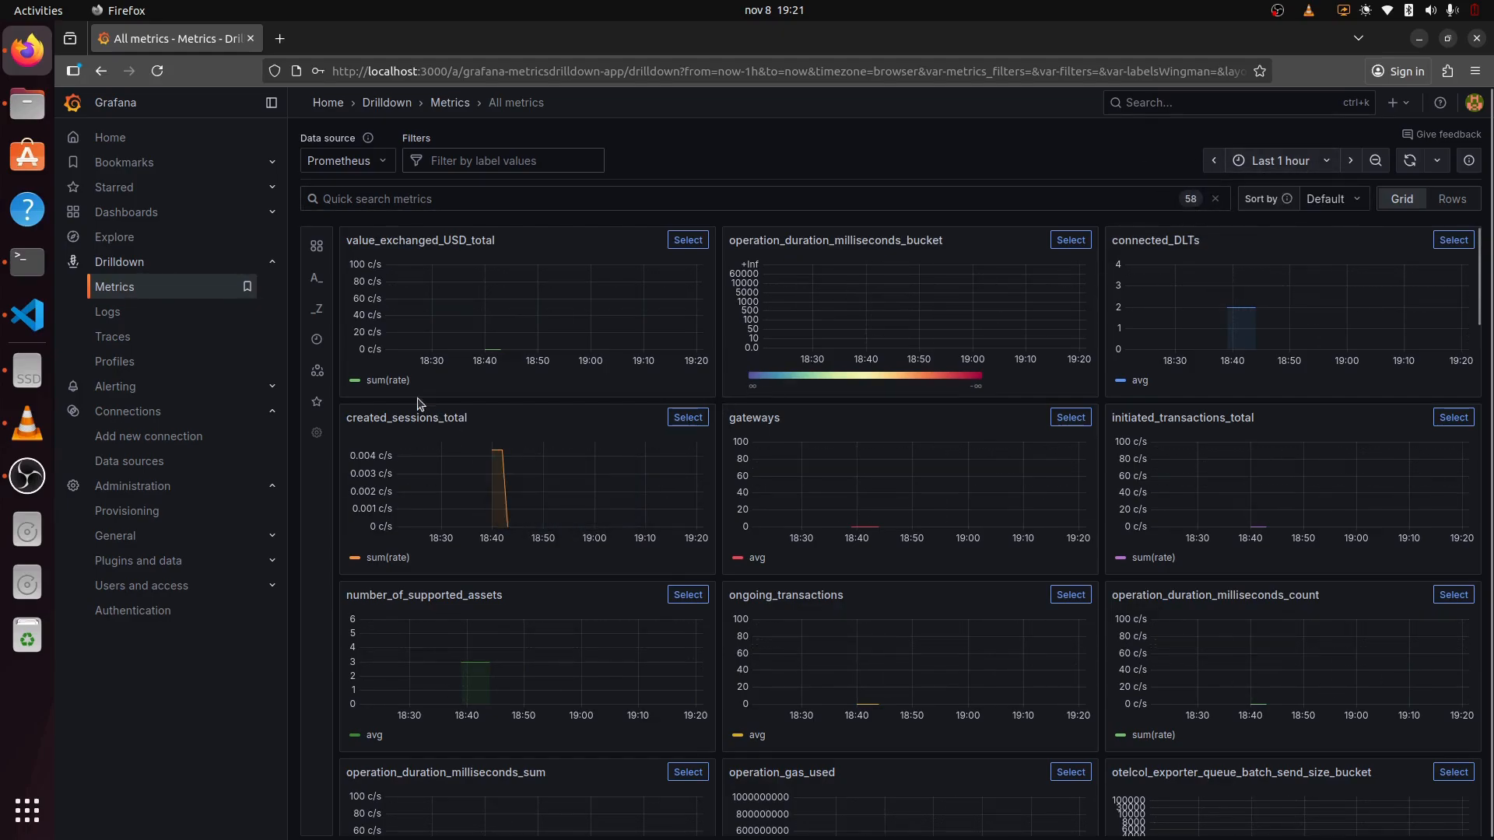
pyautogui.click(144, 221)
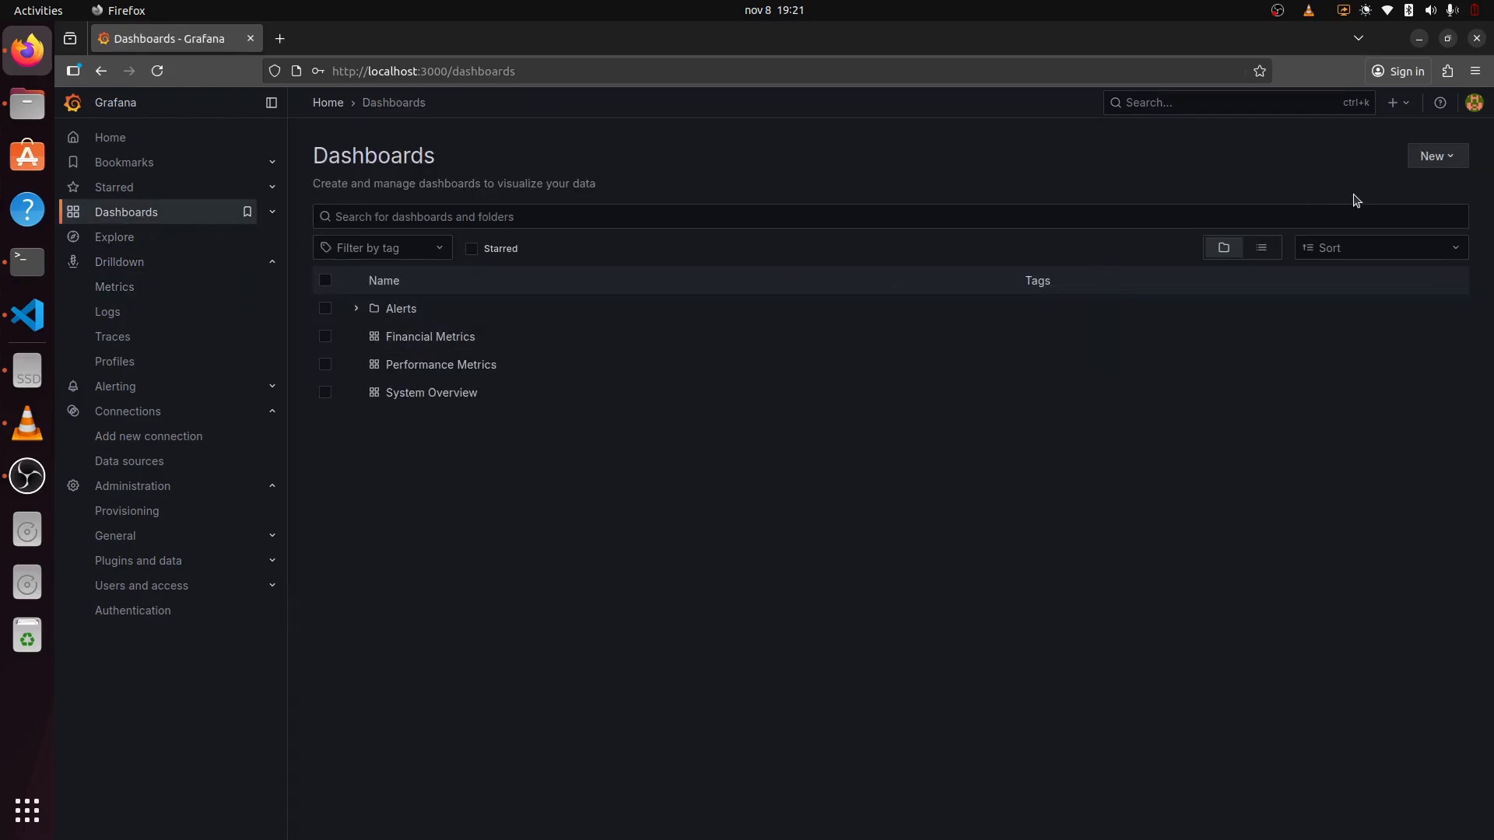
# Step: Create a new dashboard and add a visualization using the Prometheus data source
pyautogui.click(1438, 167)
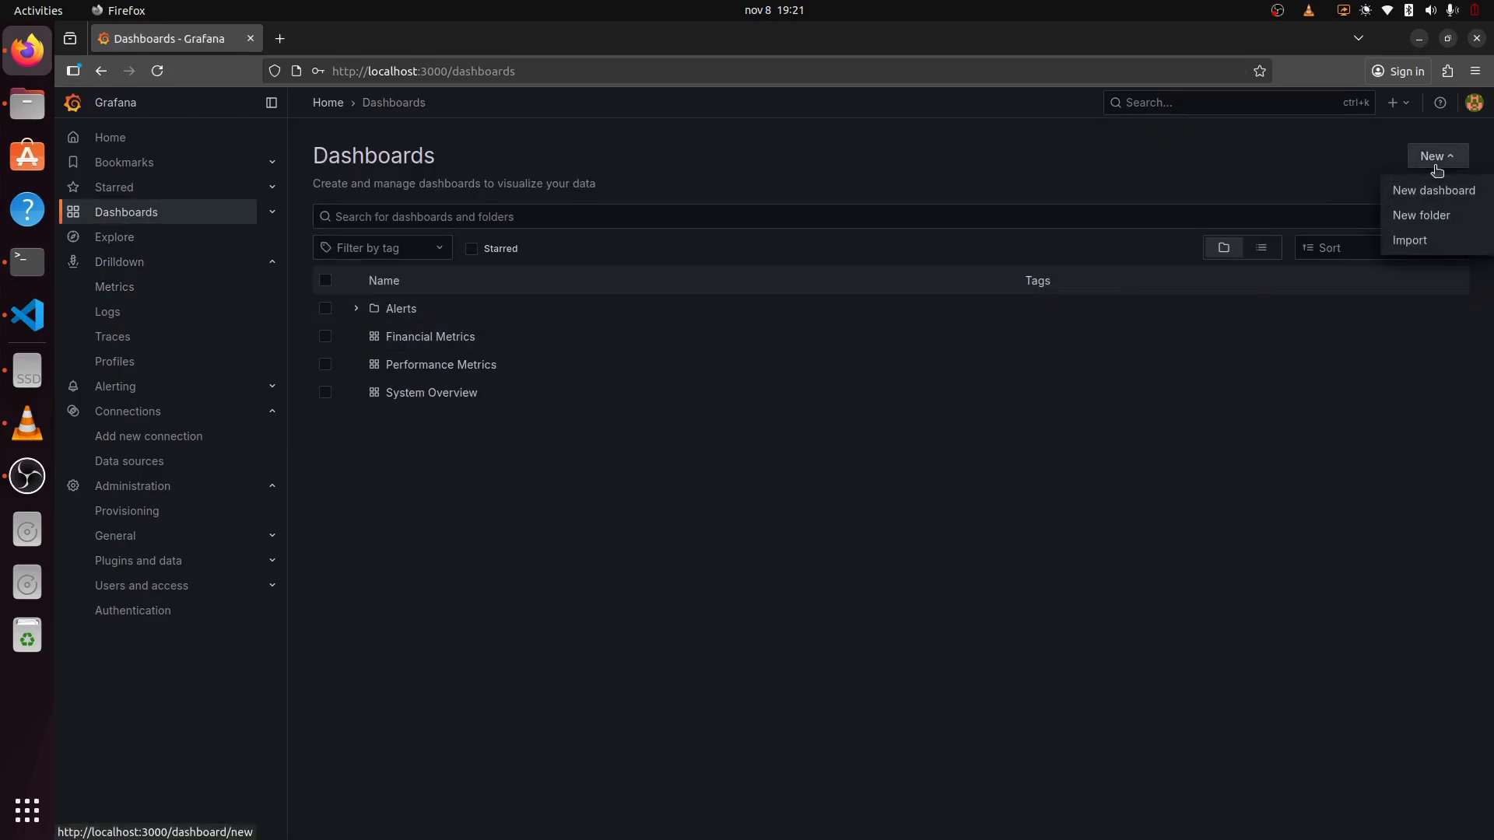
pyautogui.click(1444, 197)
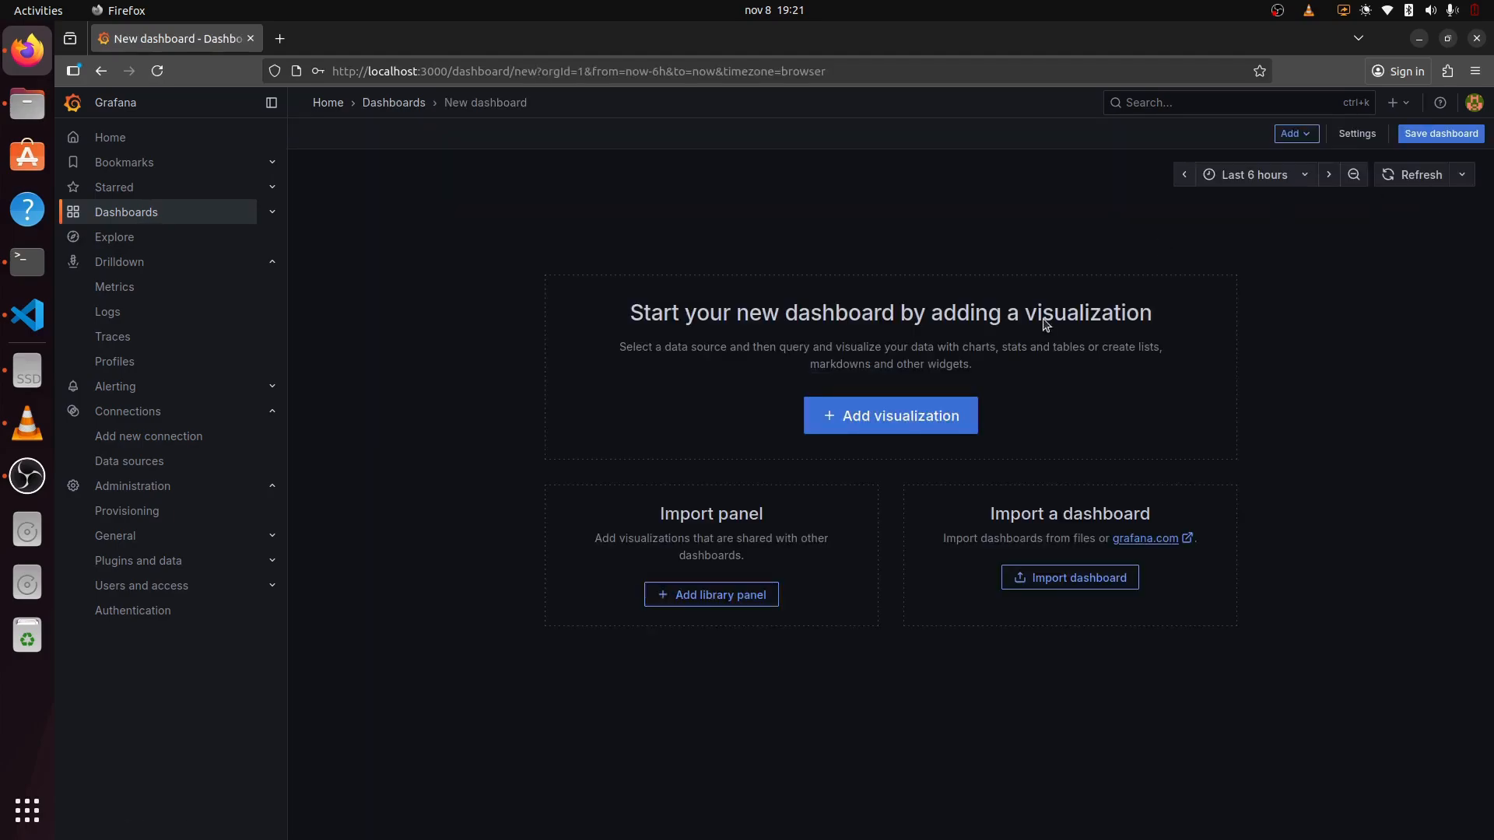
pyautogui.click(924, 423)
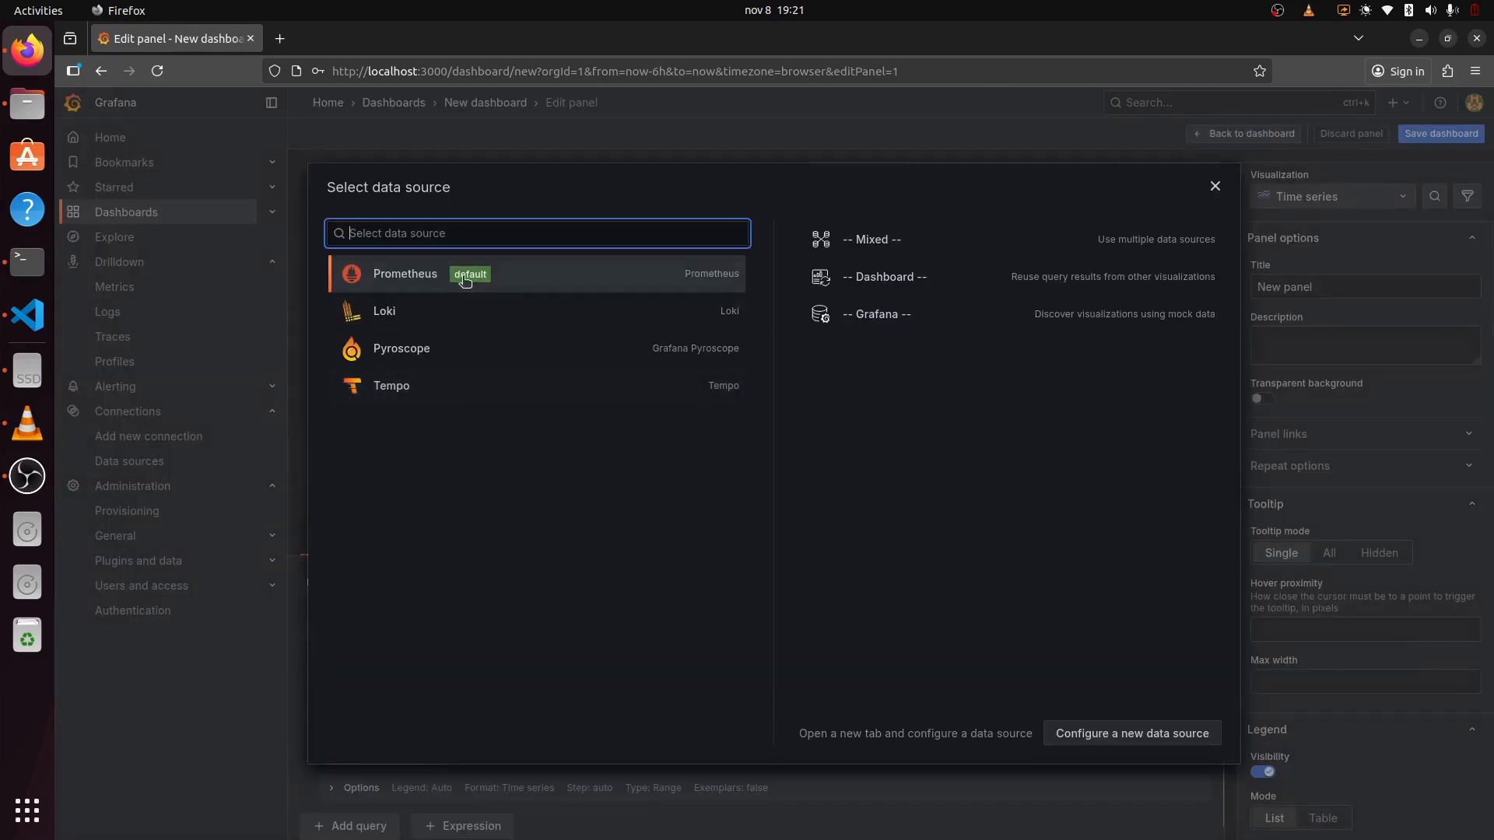
pyautogui.click(459, 280)
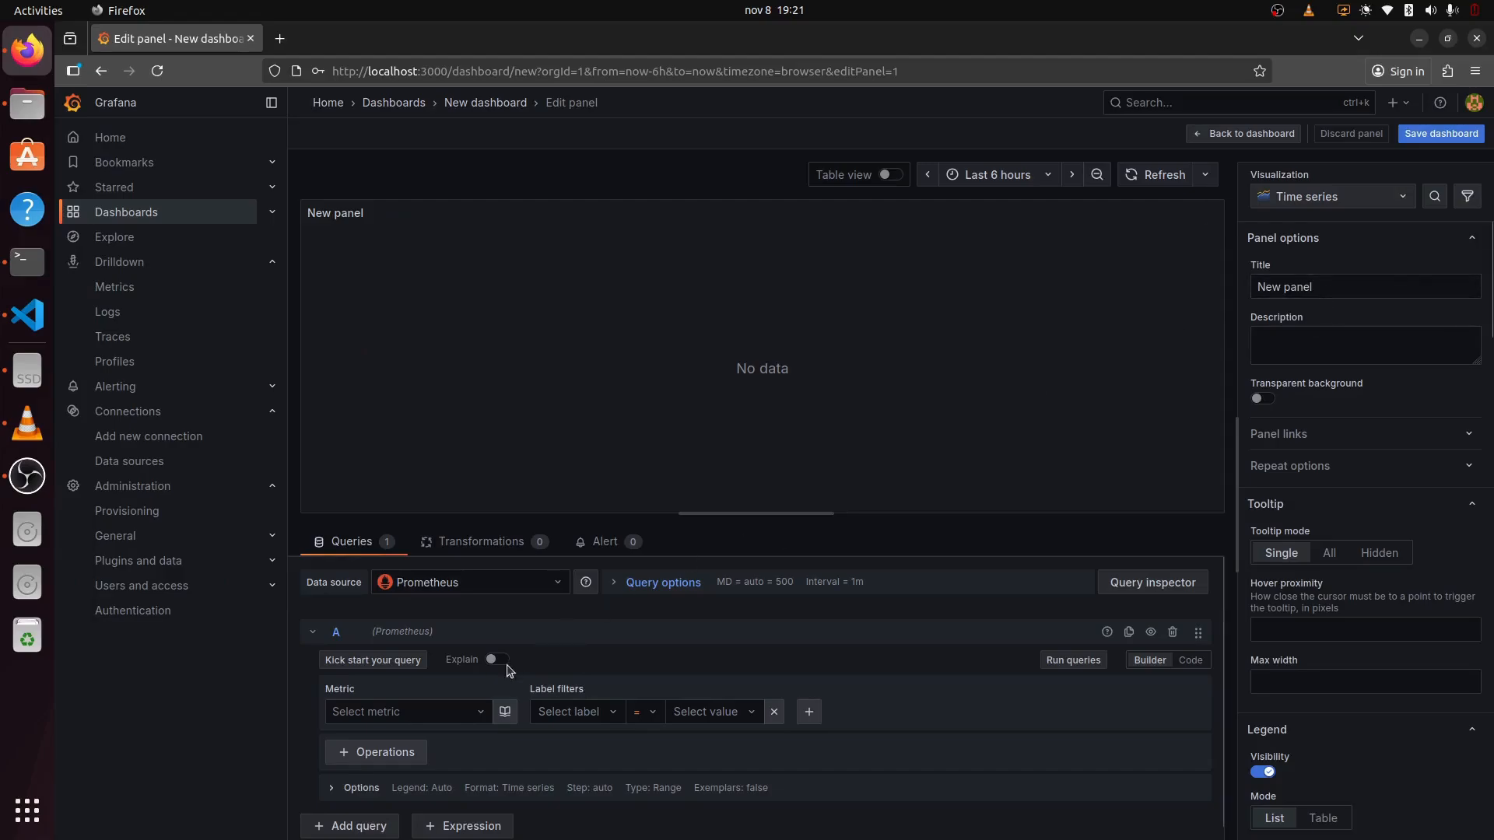
# Step: Select successful_transactions_total as the query metric
pyautogui.click(471, 711)
pyautogui.scroll(-1, 545, 661)
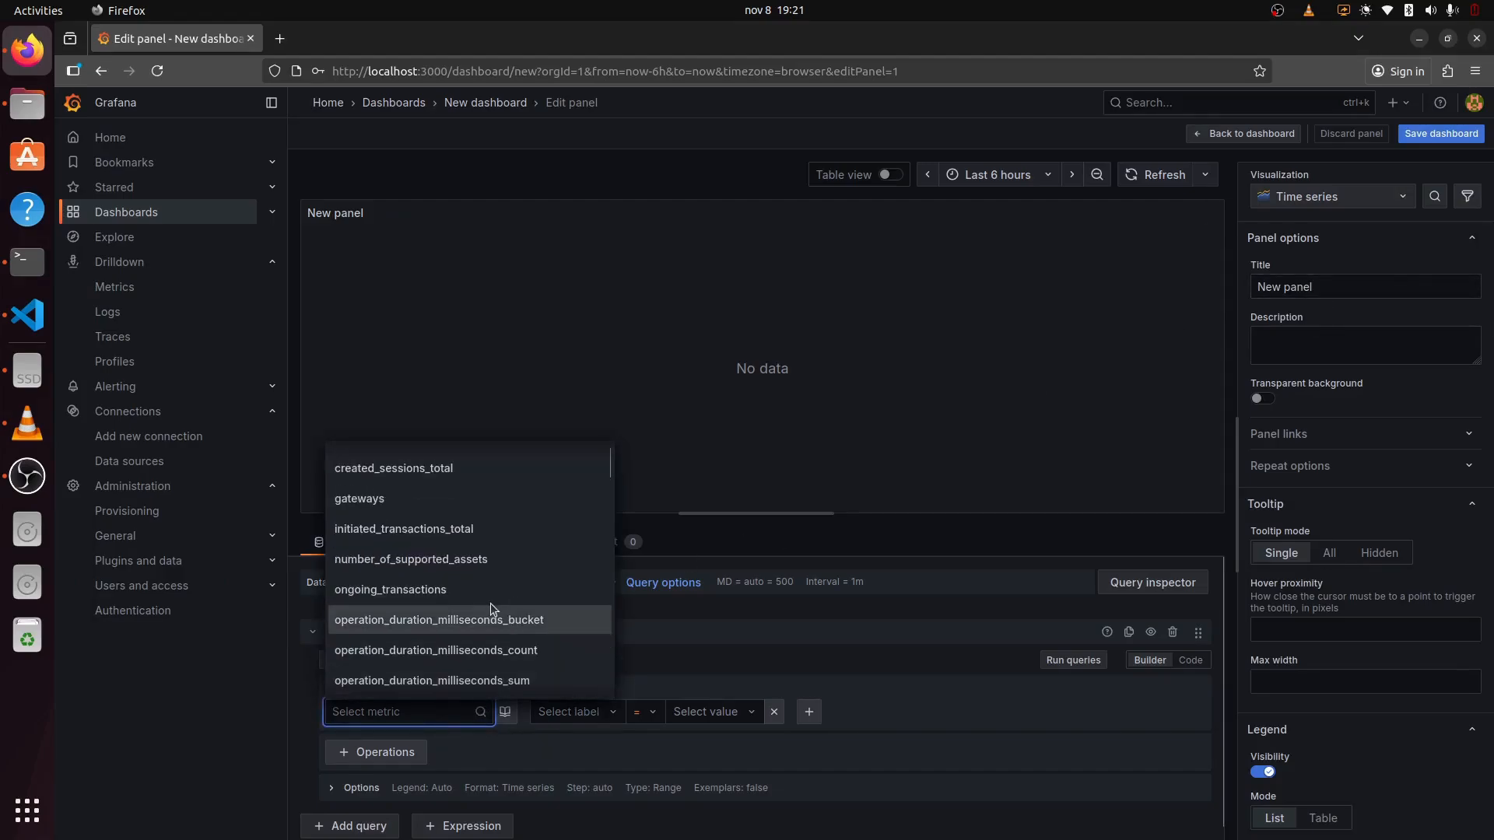
pyautogui.scroll(1, 498, 615)
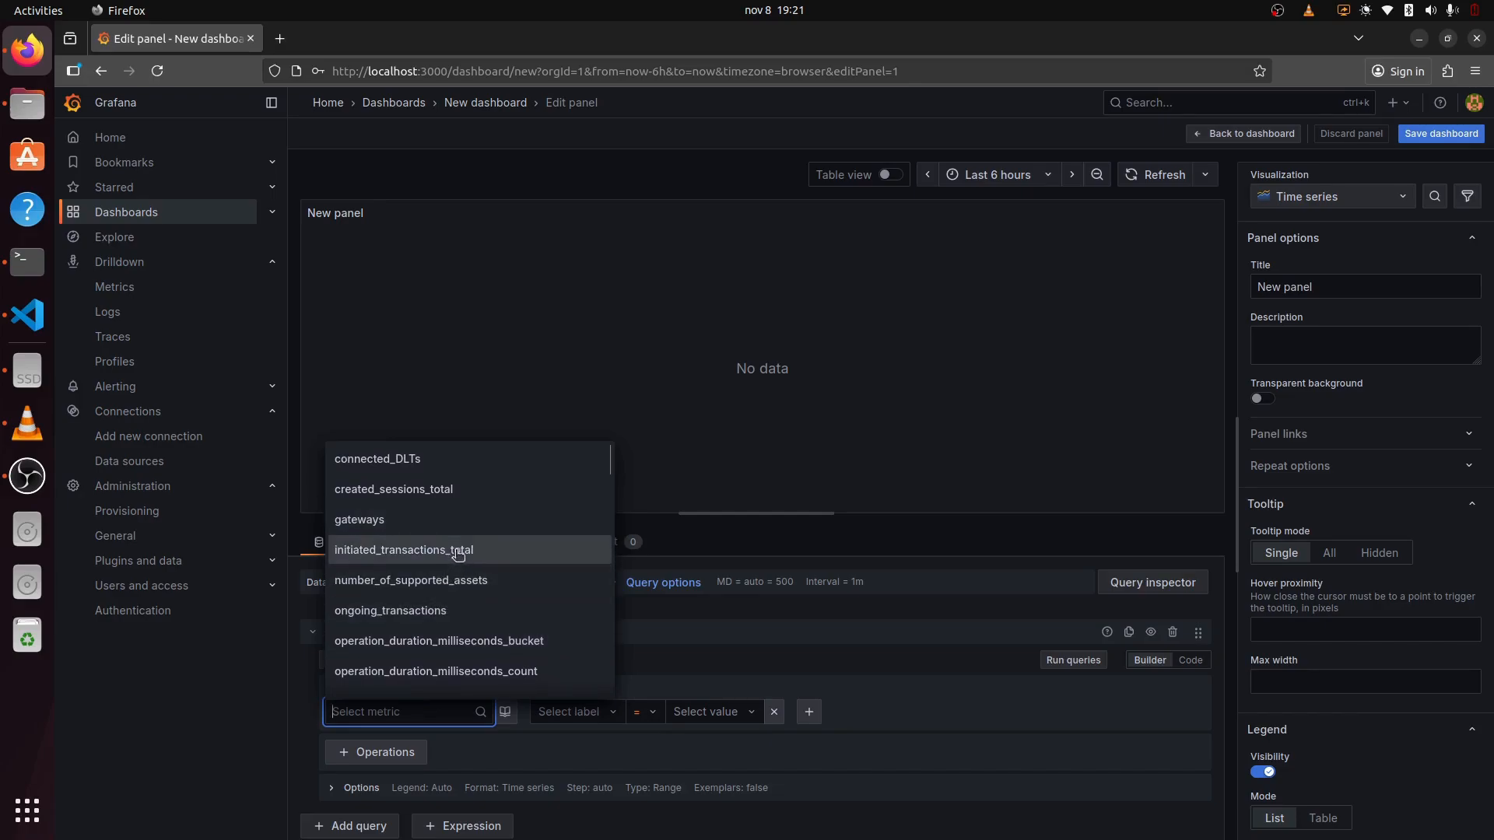
pyautogui.scroll(-8, 494, 590)
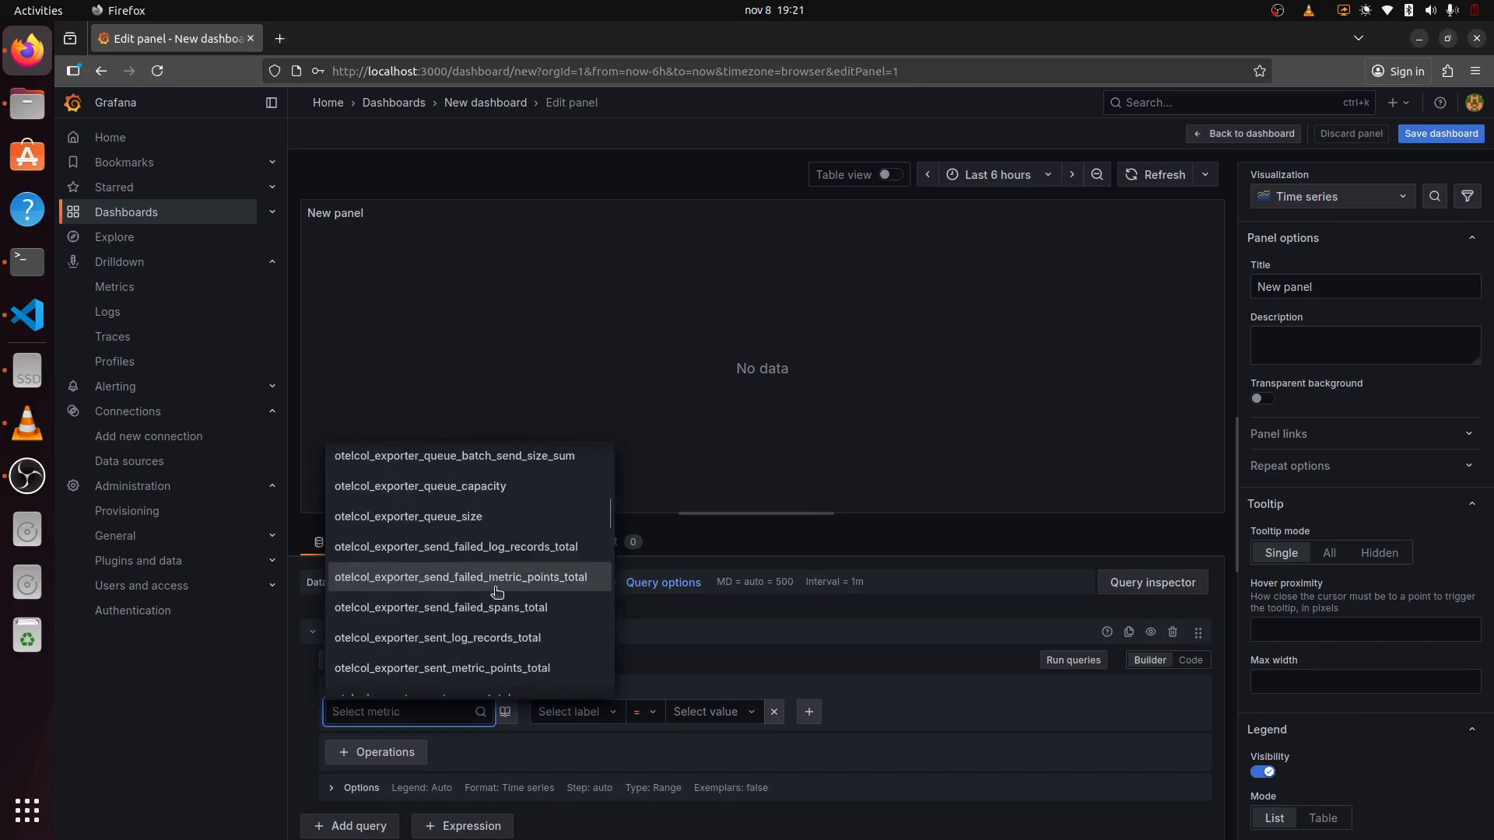
pyautogui.scroll(-10, 496, 592)
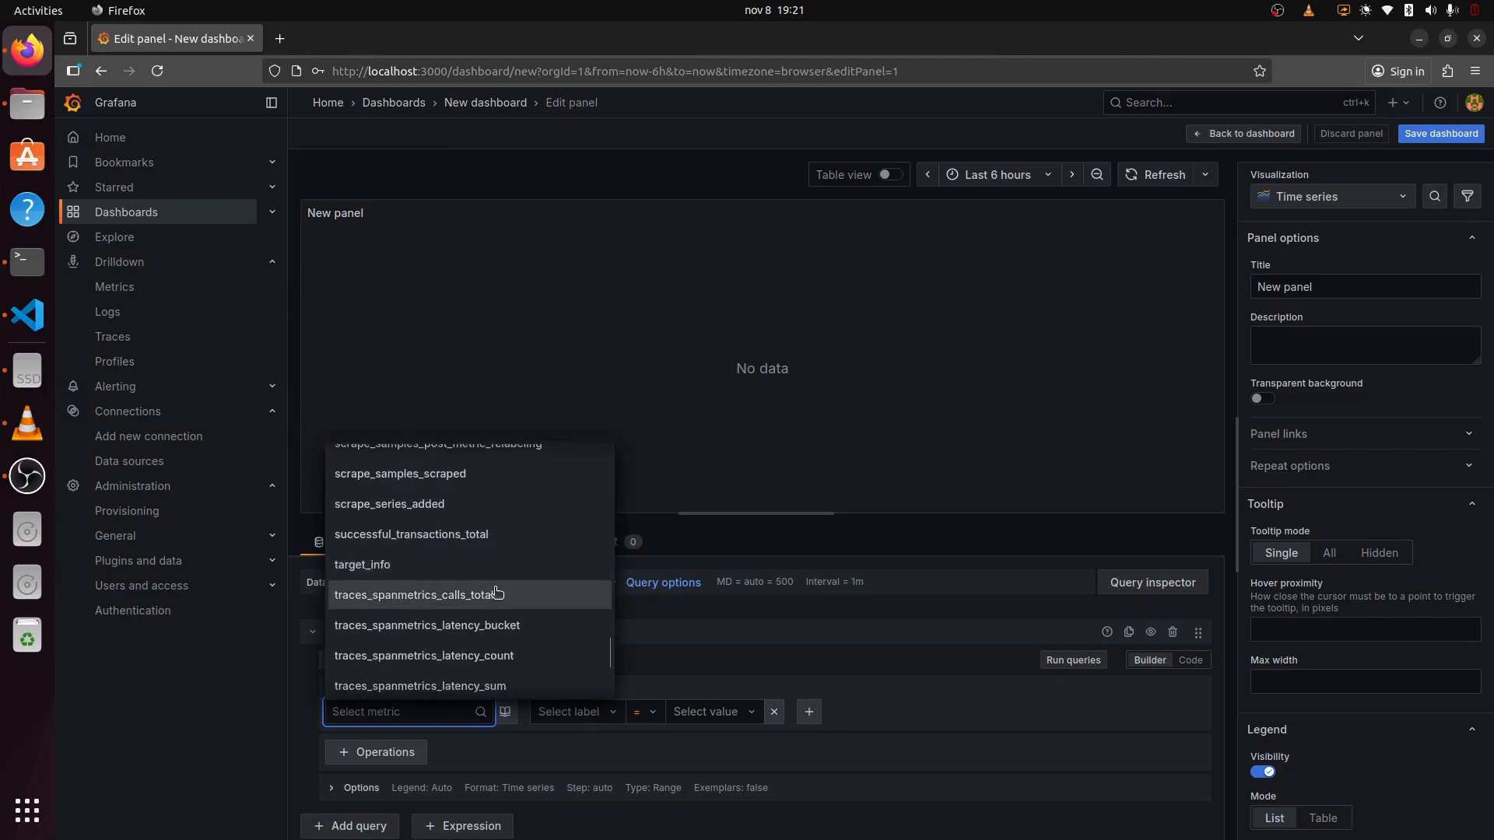
pyautogui.scroll(-2, 498, 592)
pyautogui.scroll(3, 495, 585)
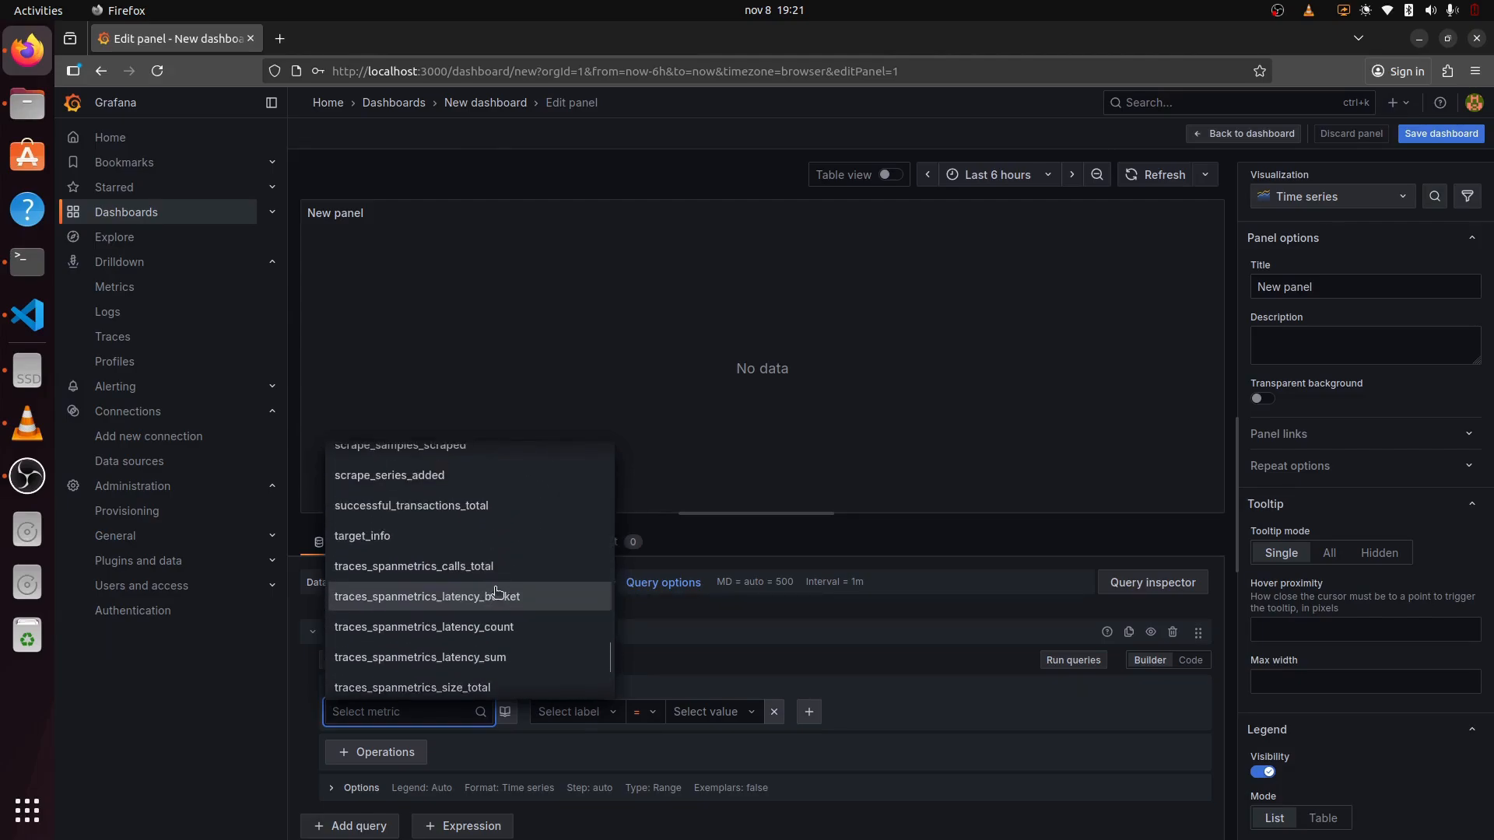
pyautogui.click(450, 506)
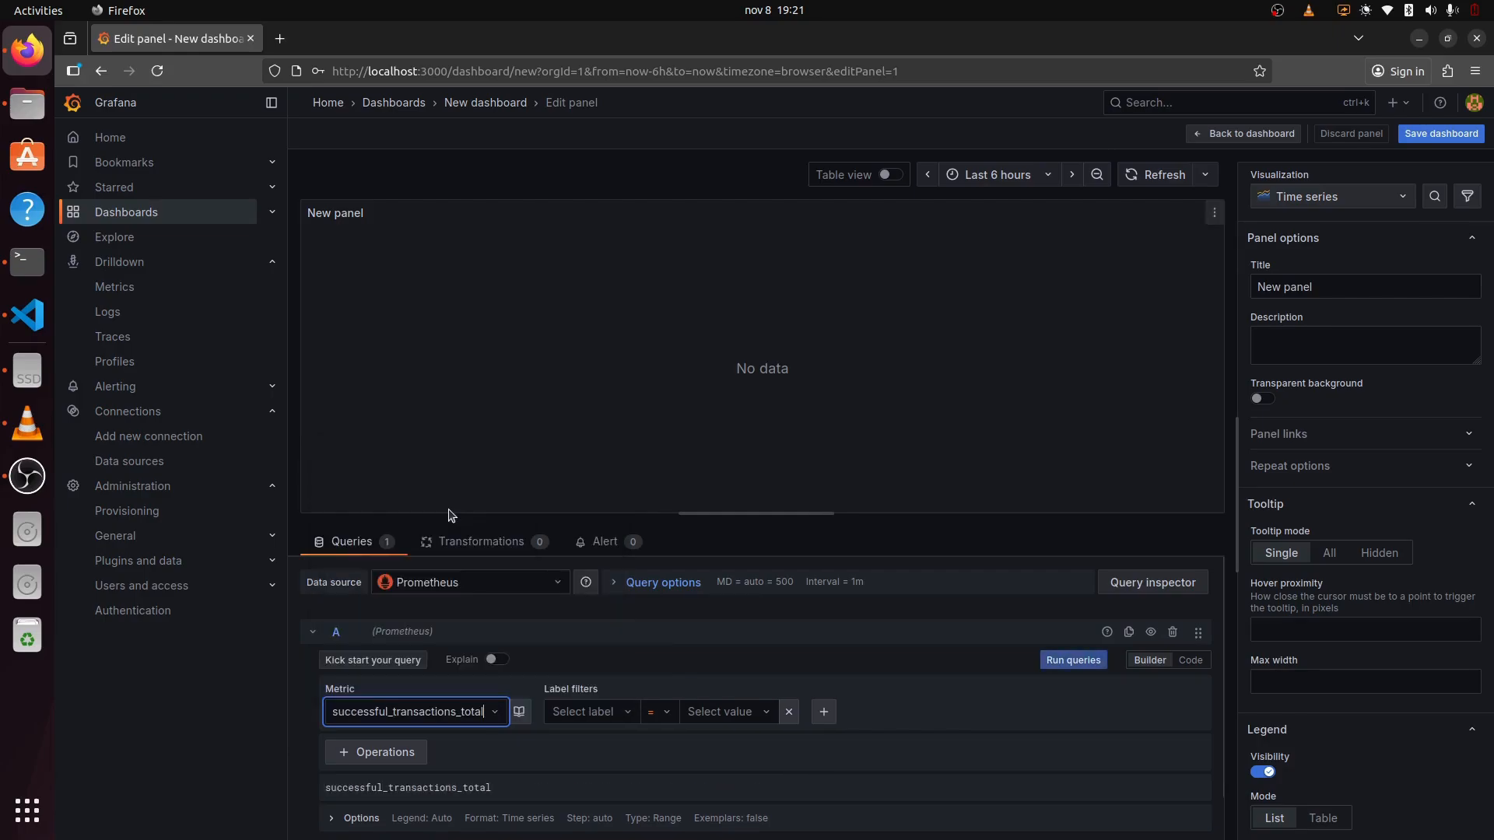
# Step: Run the query and retitle the panel Successful Transactions
pyautogui.click(1097, 657)
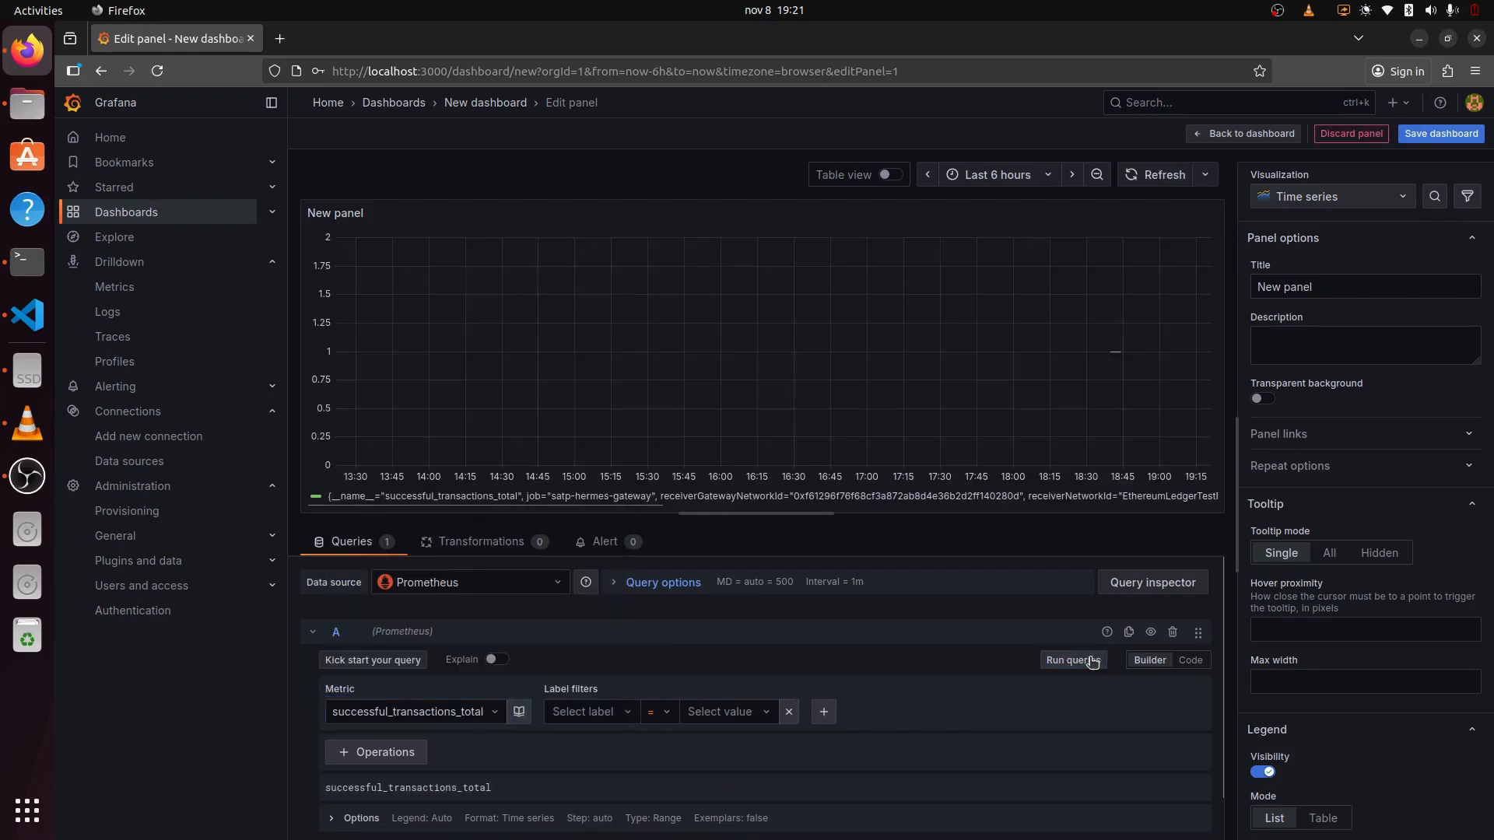
pyautogui.moveTo(1113, 356)
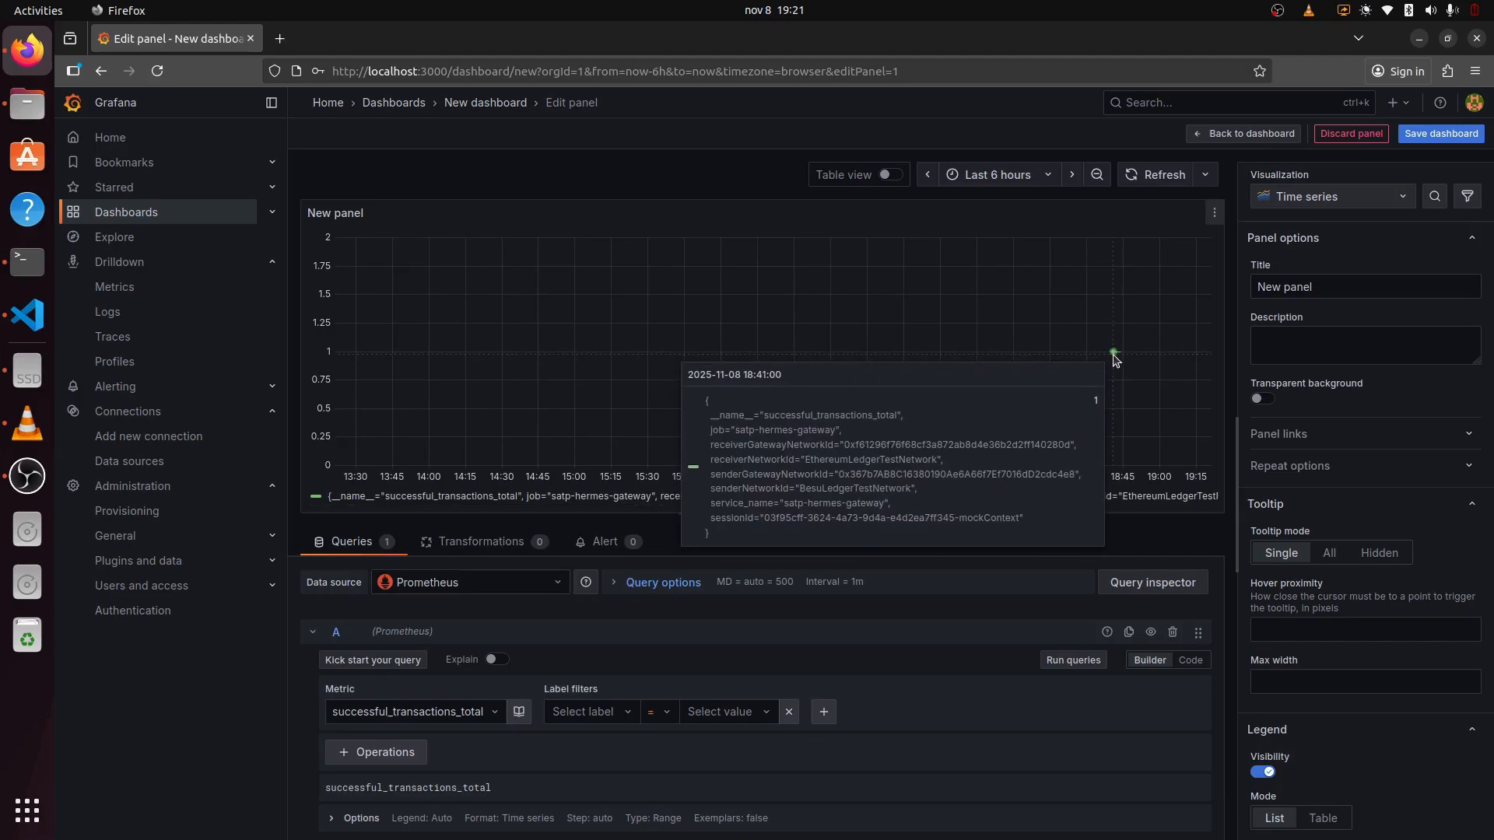
pyautogui.tripleClick(1349, 282)
pyautogui.write('Successful Transactions')
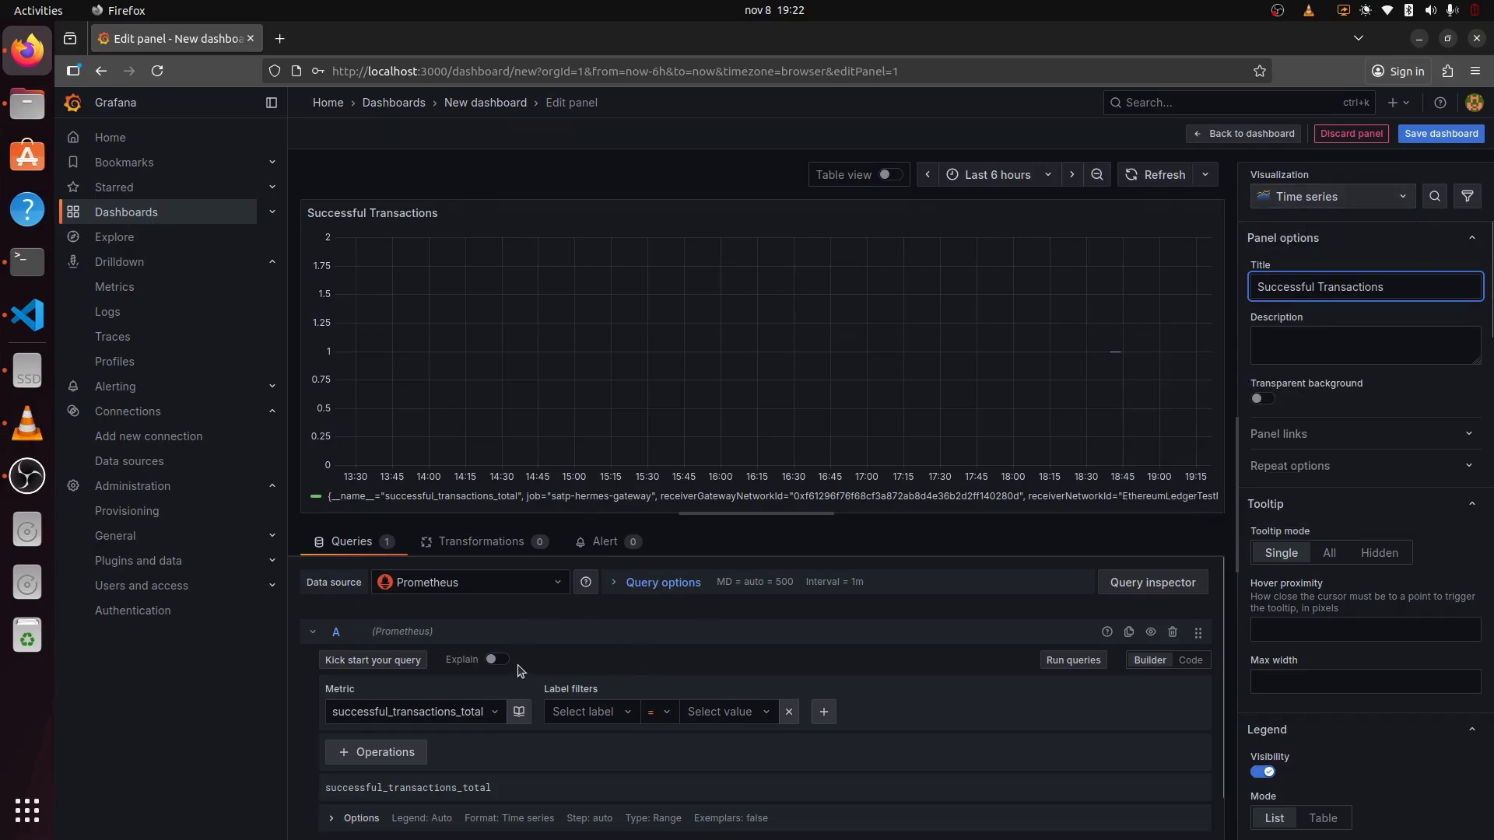
# Step: Set the query legend to Custom 'Successful Transactions' and rerun the query
pyautogui.scroll(-1, 520, 671)
pyautogui.click(372, 781)
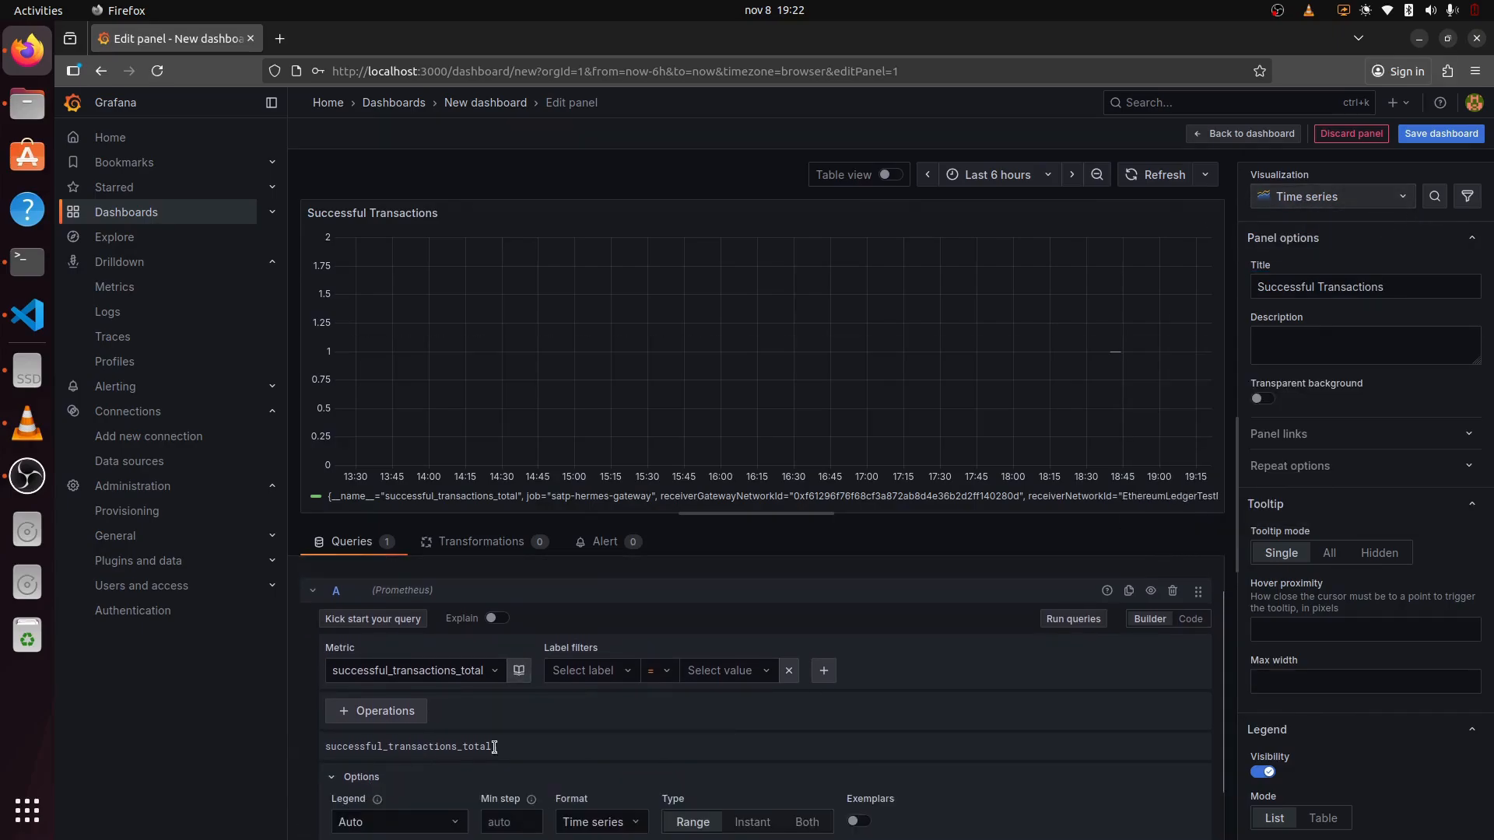
pyautogui.scroll(-1, 498, 743)
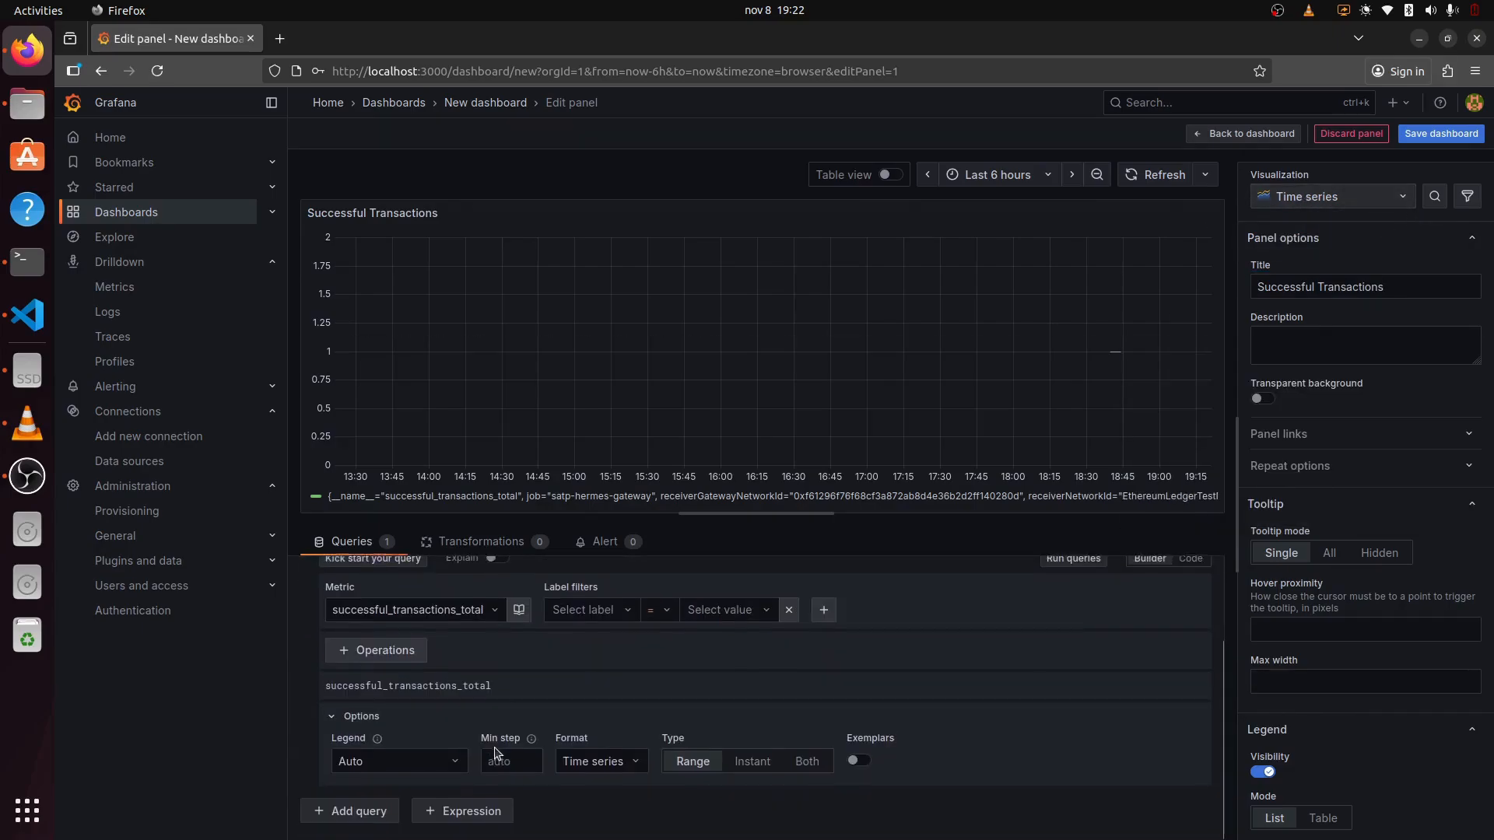
pyautogui.click(459, 774)
pyautogui.click(424, 710)
pyautogui.click(434, 766)
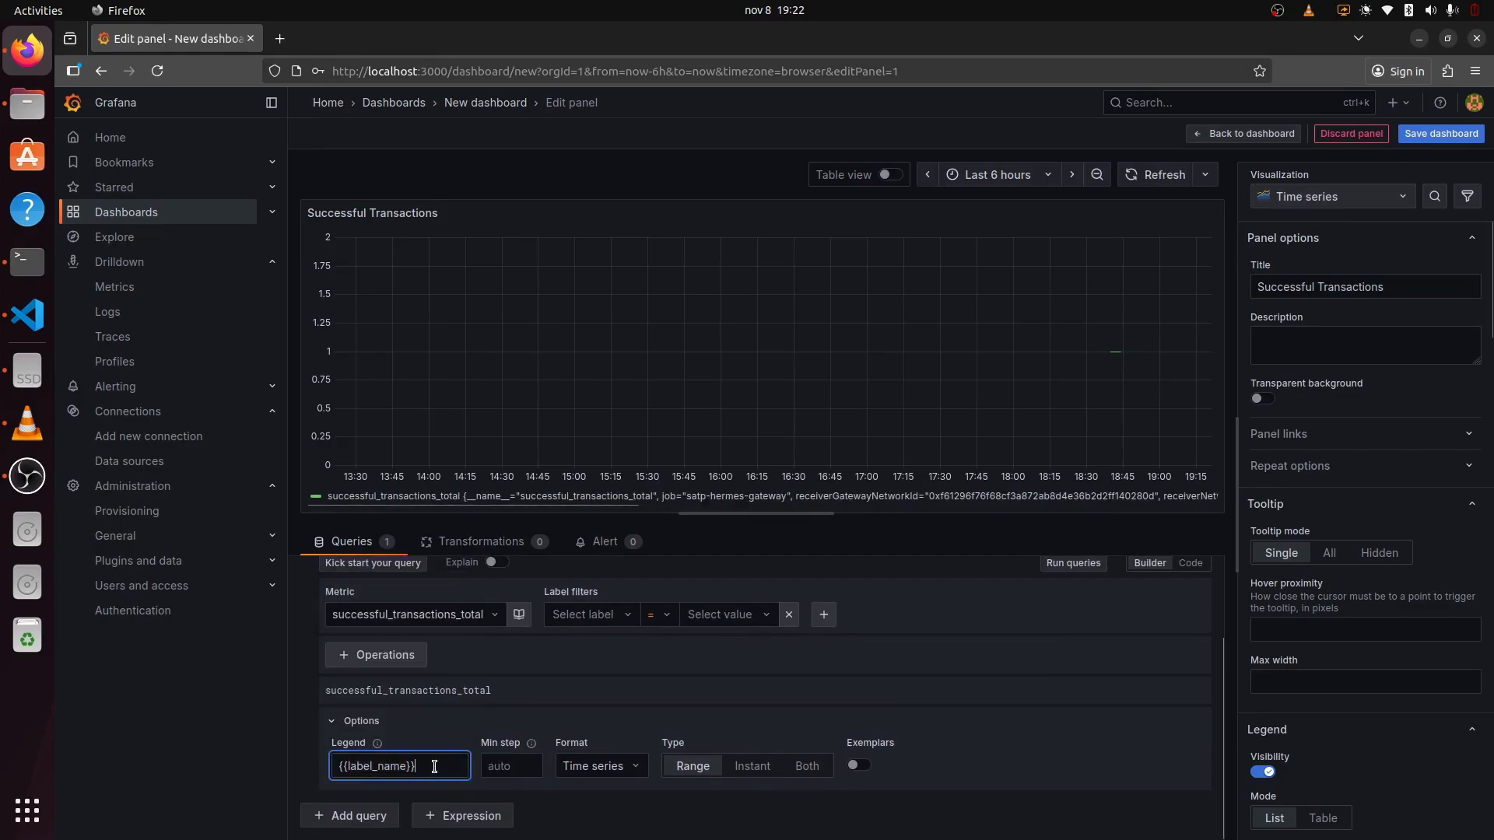
pyautogui.hotkey('ctrl', 'a')
pyautogui.write('Succes')
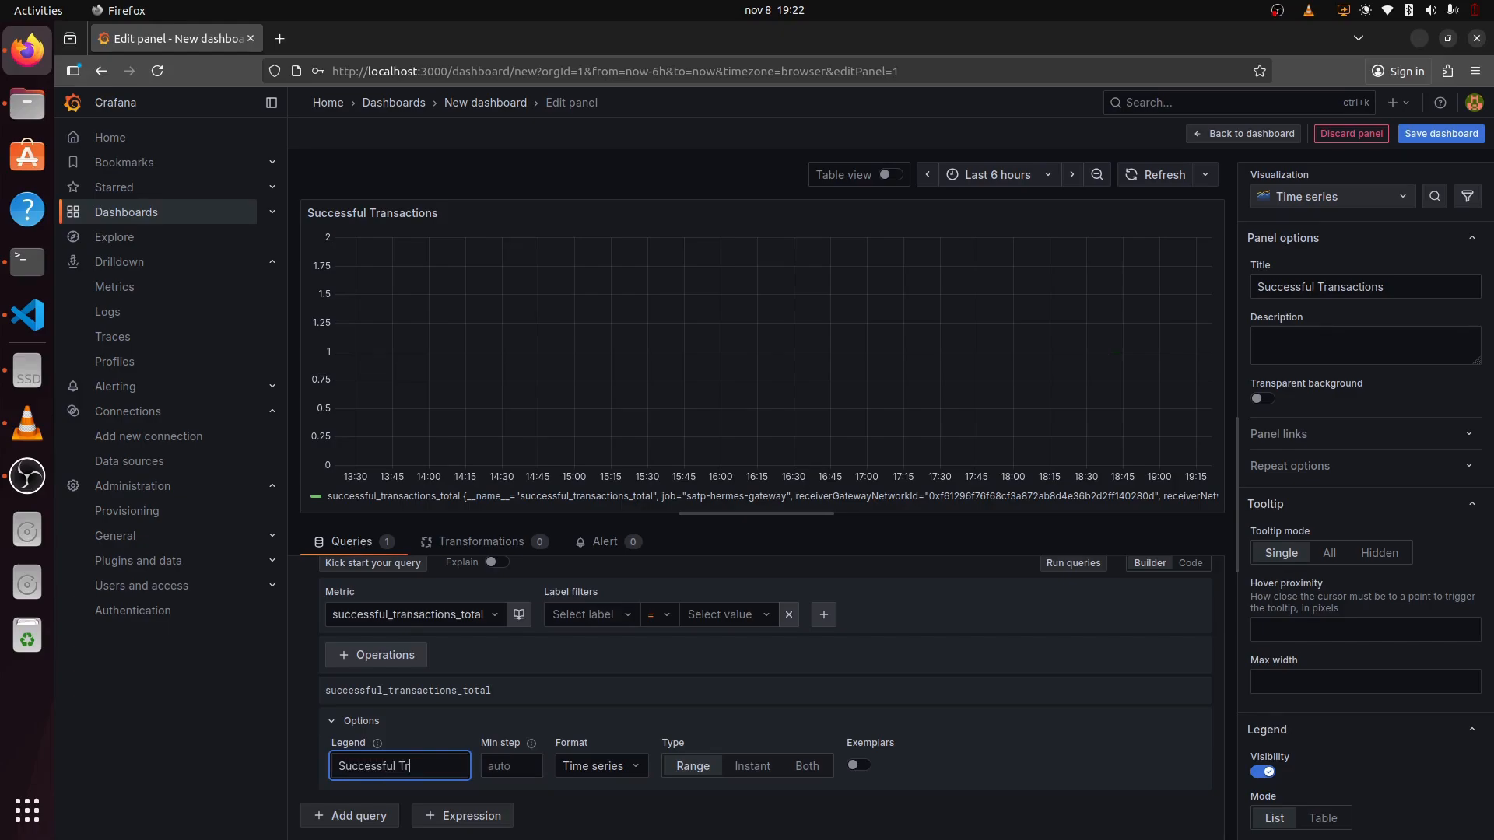
pyautogui.write('sful Transactions')
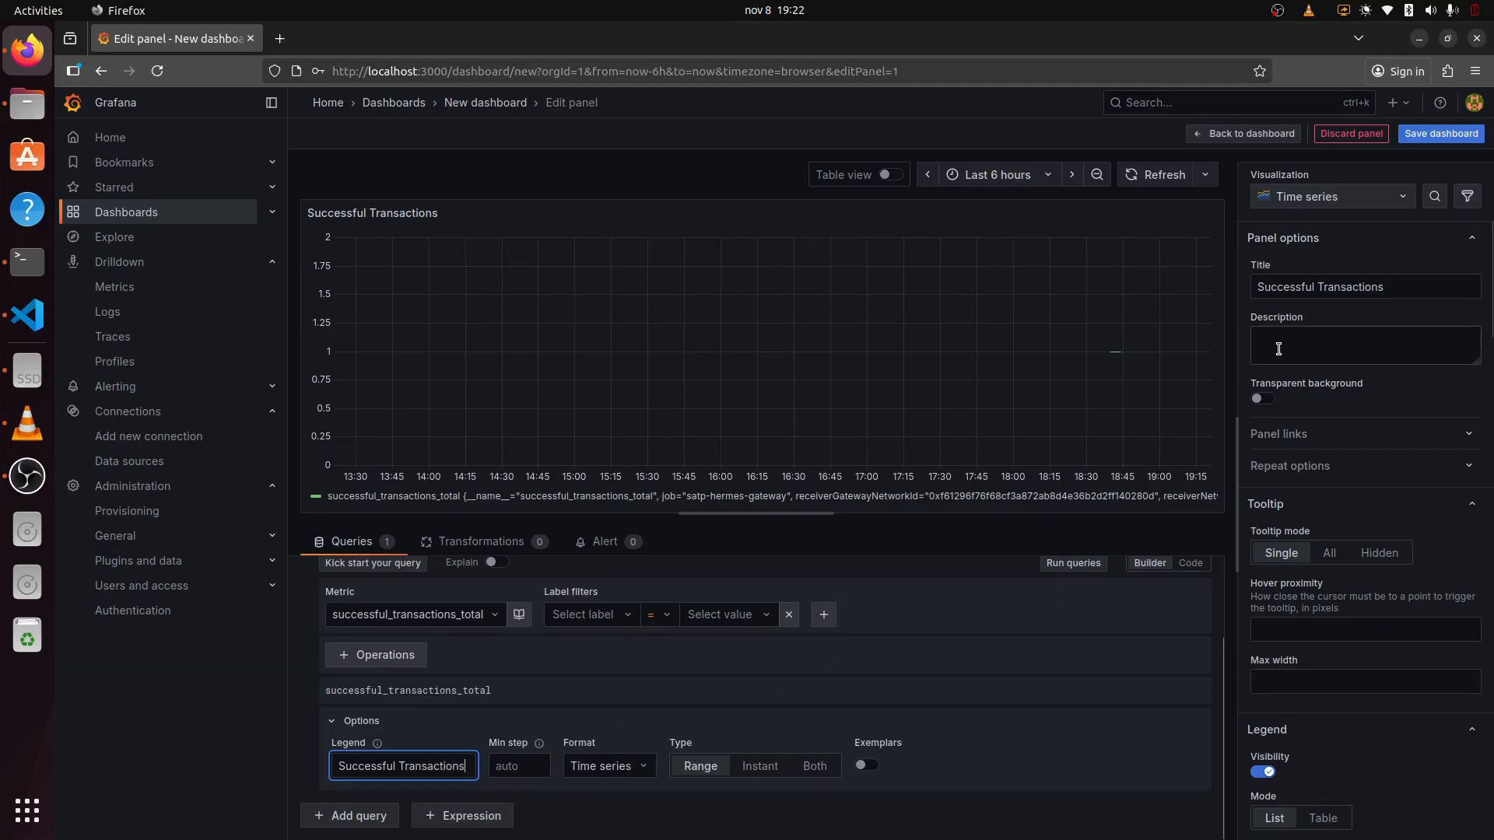
pyautogui.scroll(2, 1151, 627)
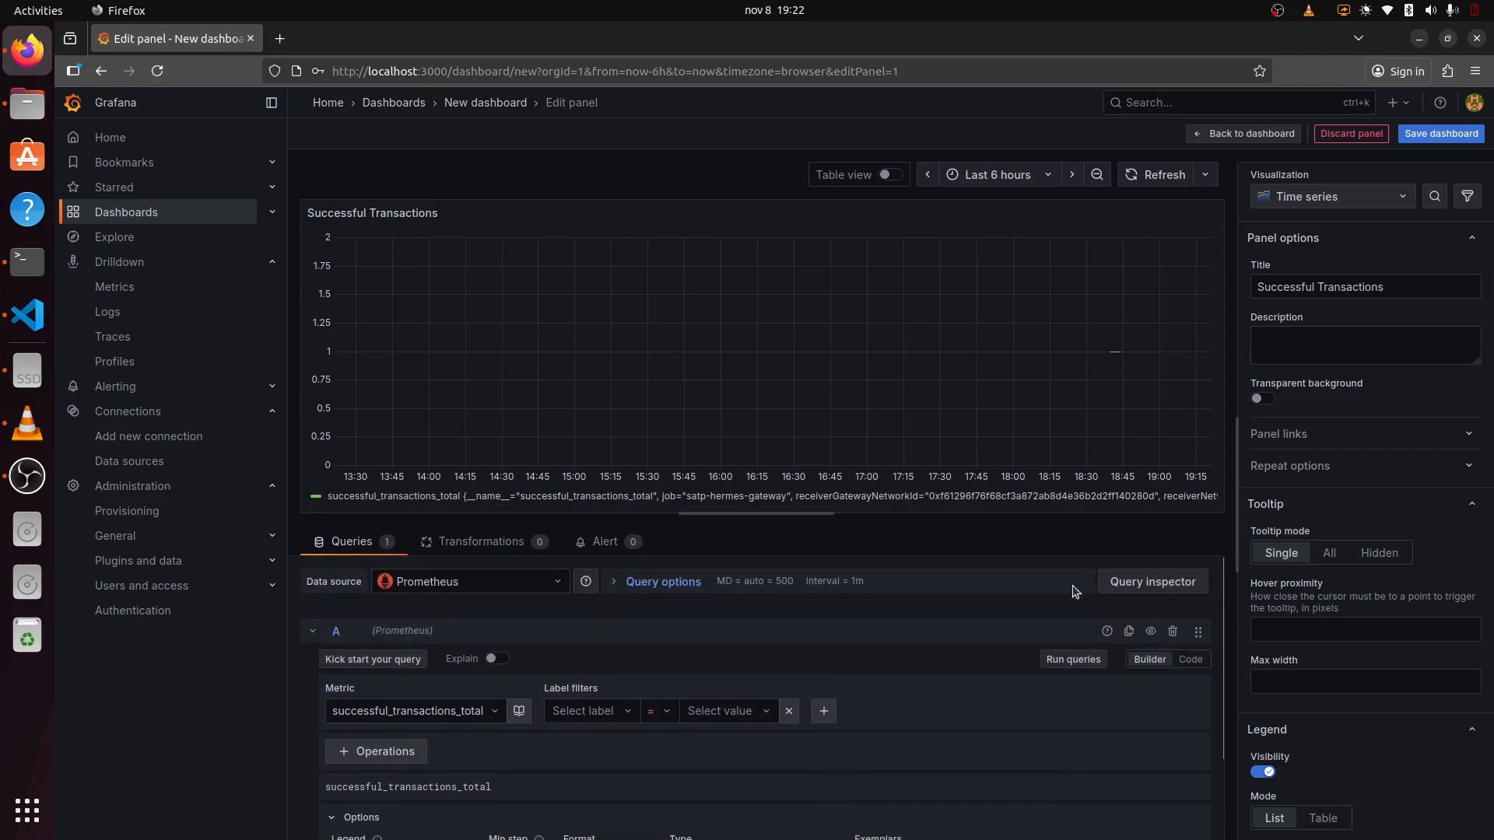
pyautogui.click(1066, 660)
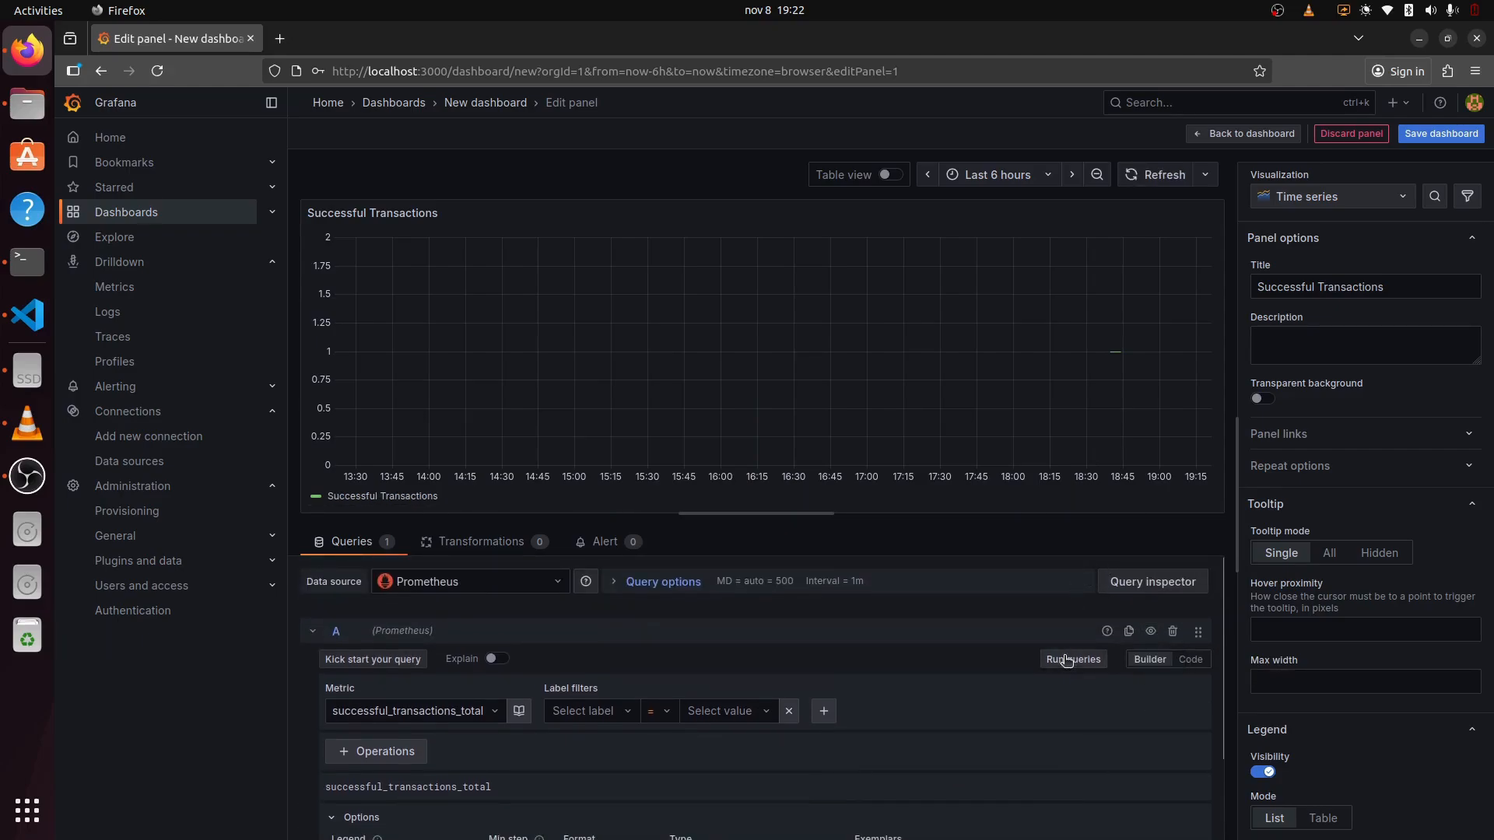
# Step: Save the new dashboard with the title 'Transactions'
pyautogui.click(1427, 136)
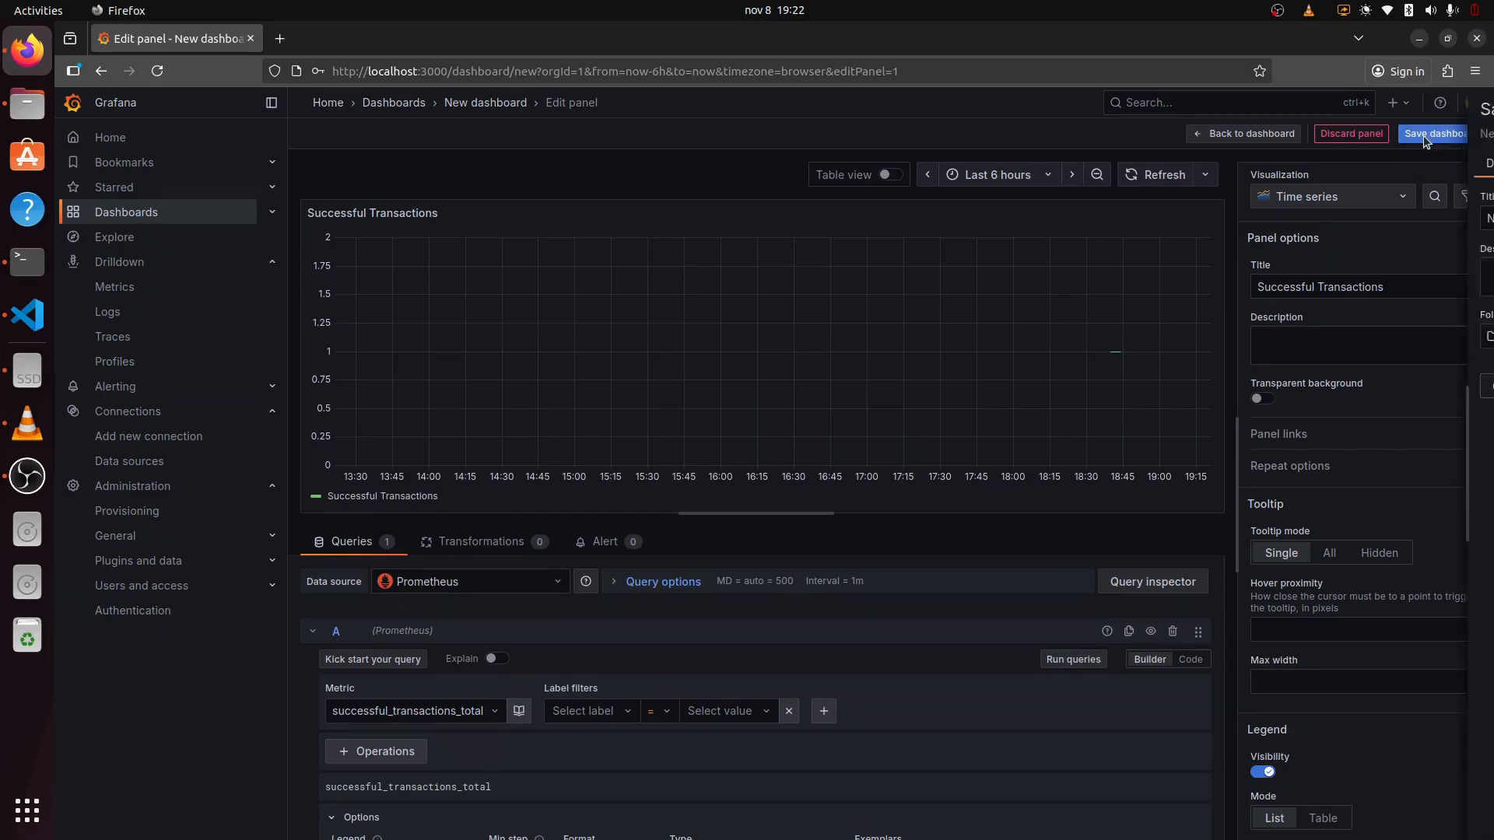
pyautogui.click(889, 222)
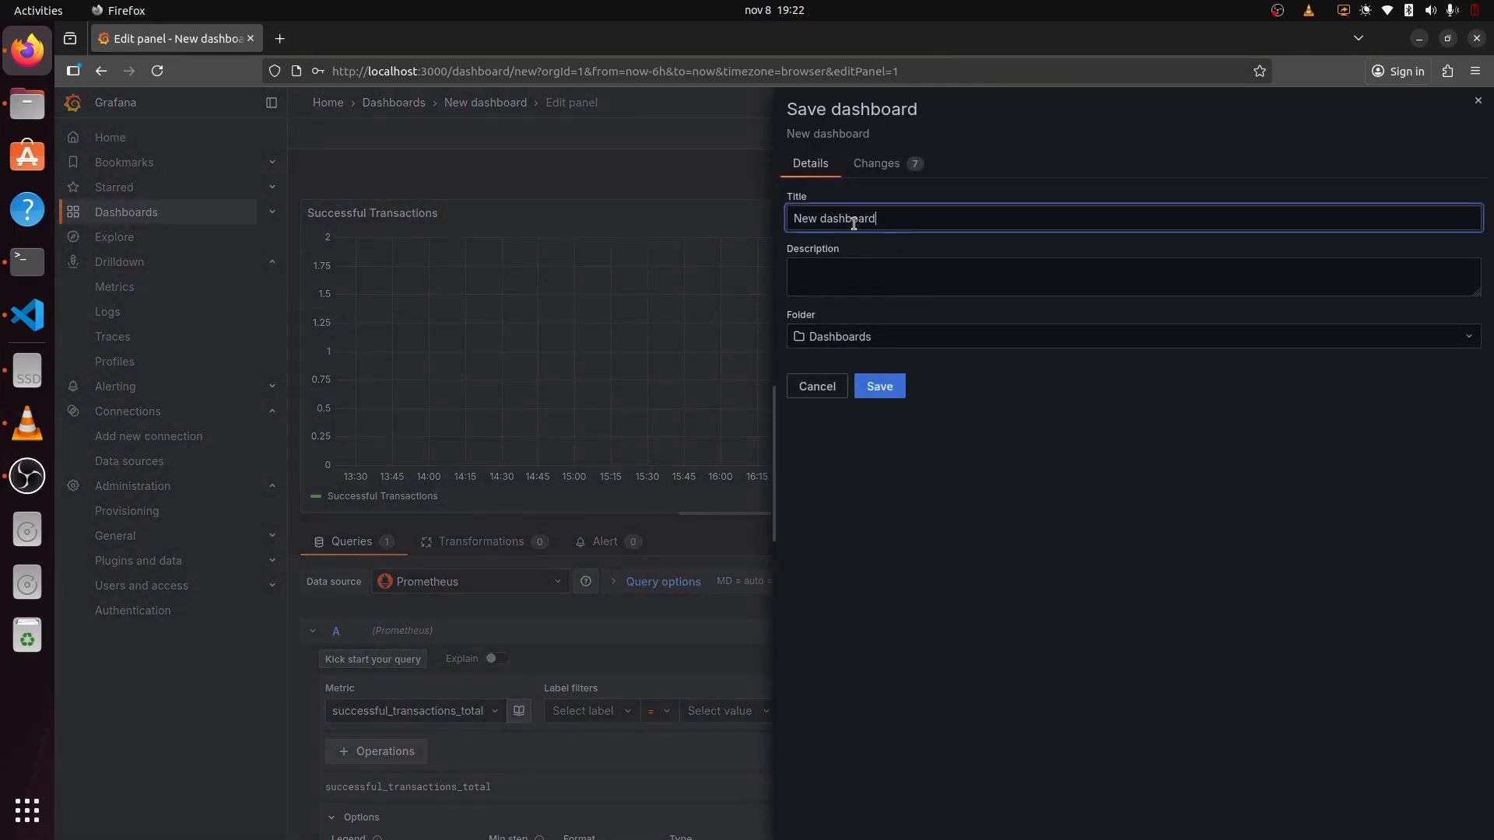
pyautogui.moveTo(910, 219); pyautogui.dragTo(786, 214)
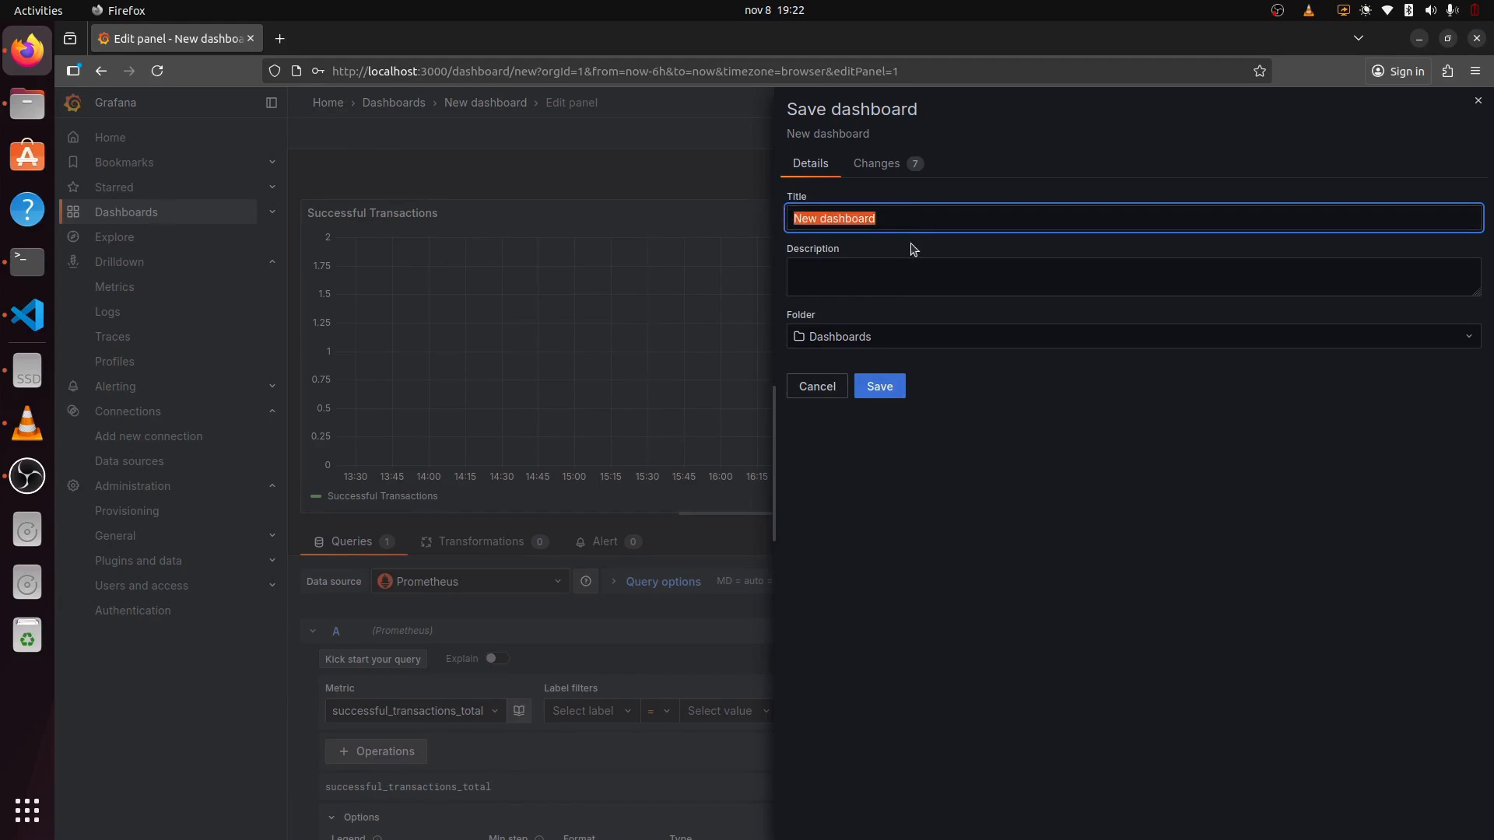
pyautogui.write('Transactions')
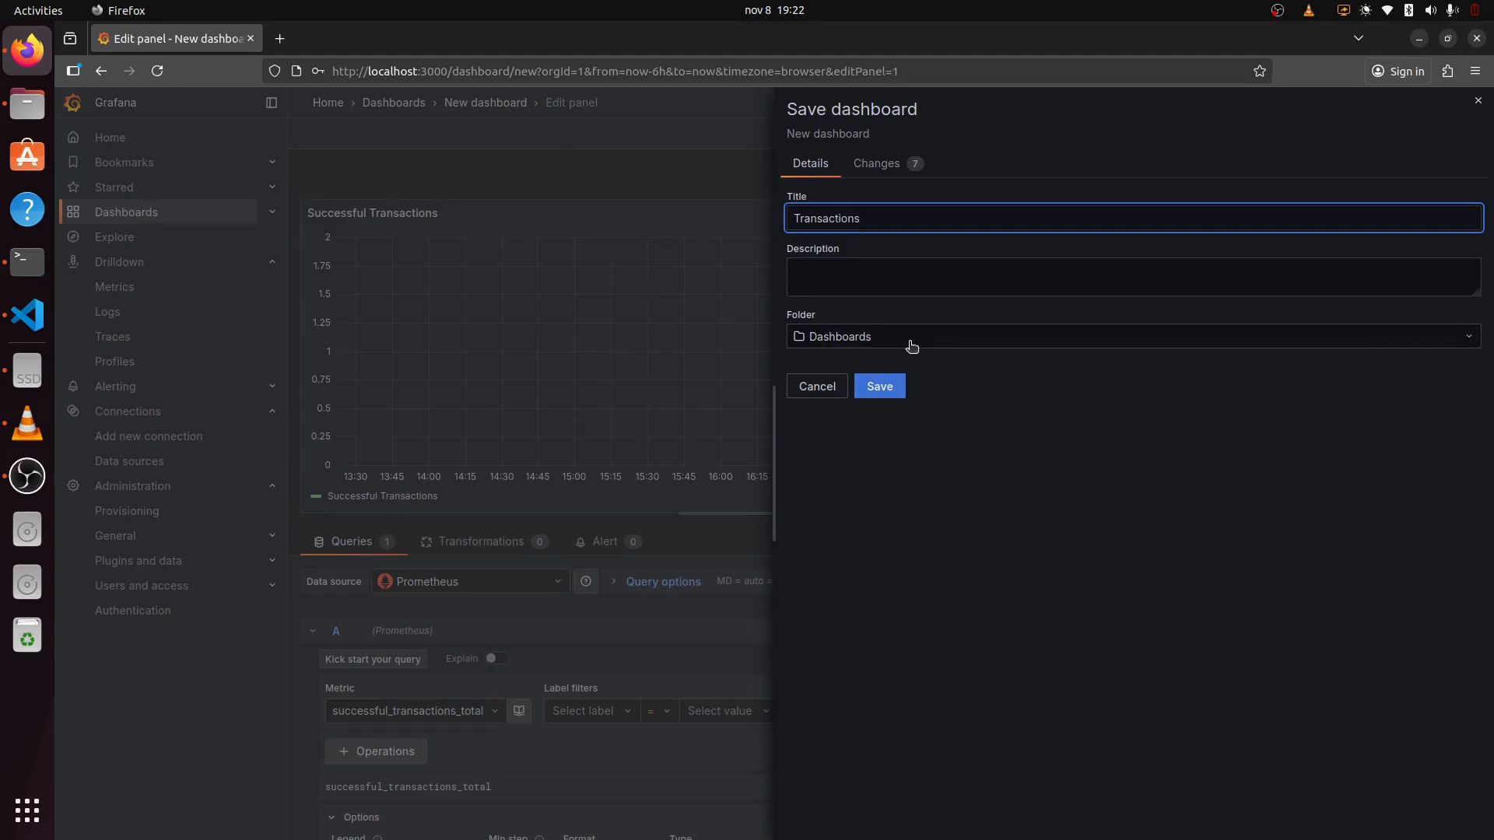
pyautogui.click(884, 395)
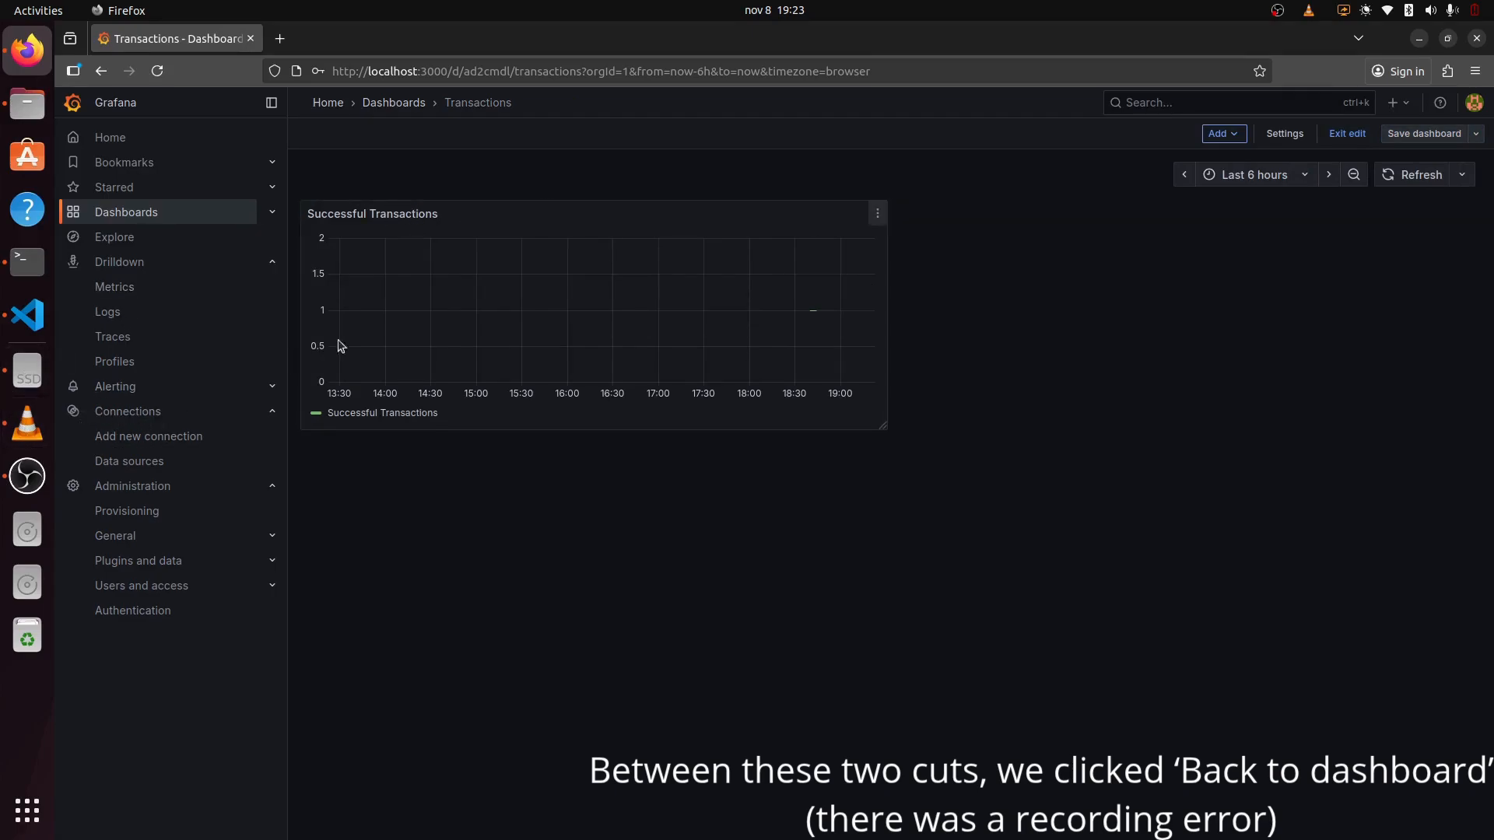
# Step: Add a new visualization panel to Transactions using the Loki data source
pyautogui.click(1219, 135)
pyautogui.click(1195, 160)
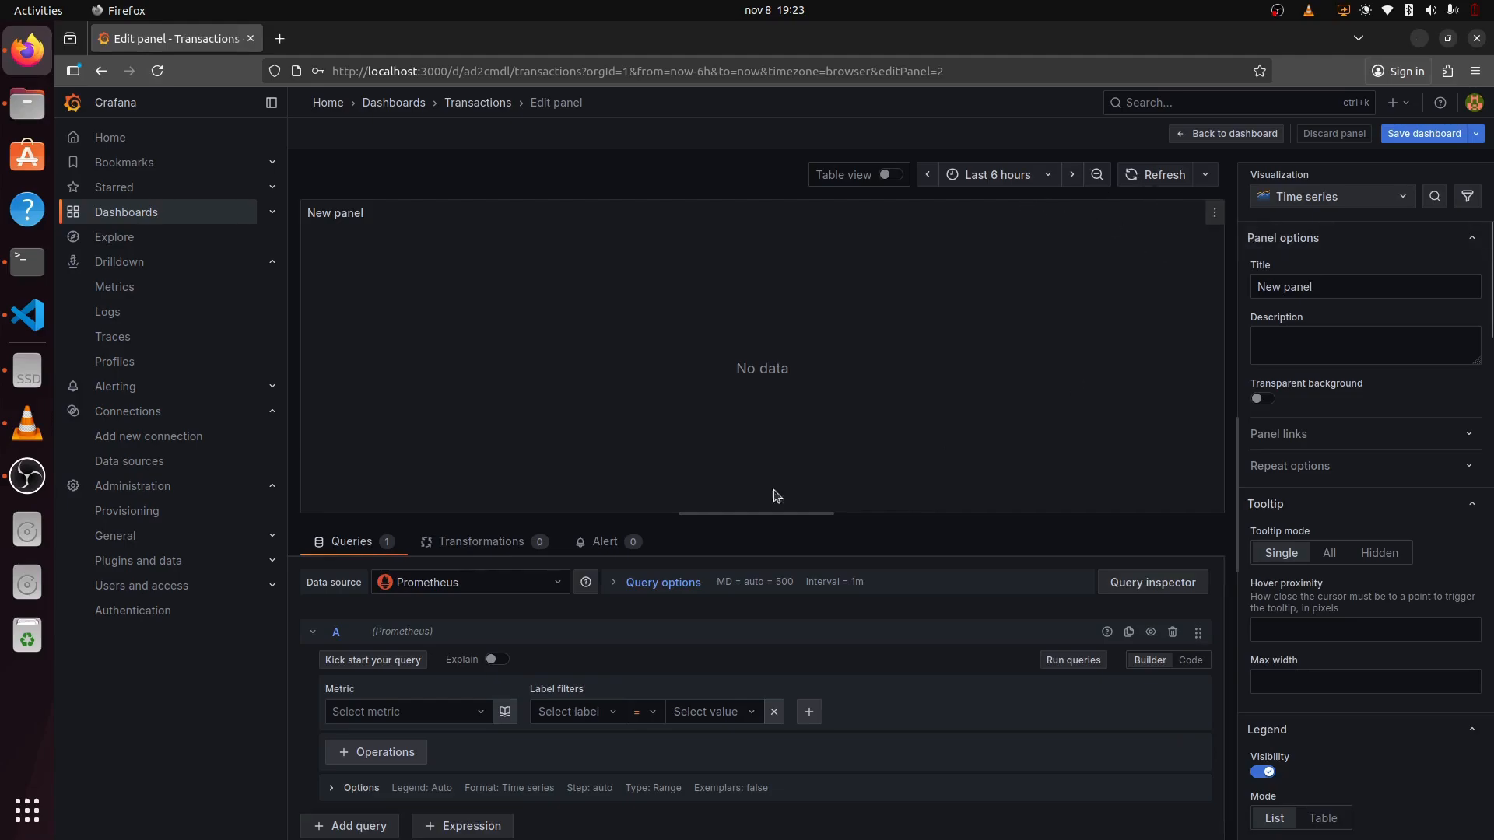
pyautogui.click(482, 581)
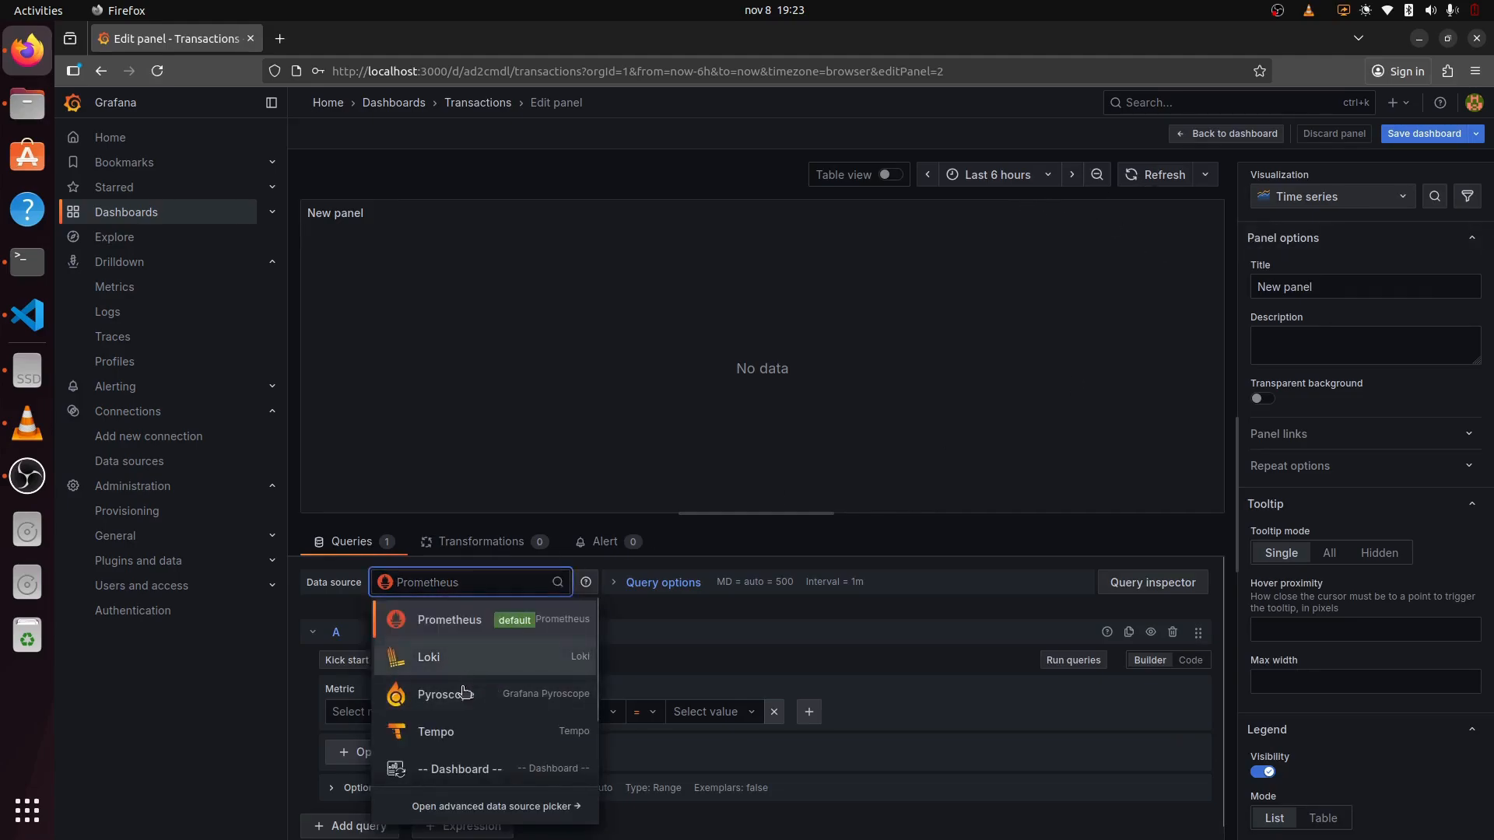
pyautogui.click(476, 656)
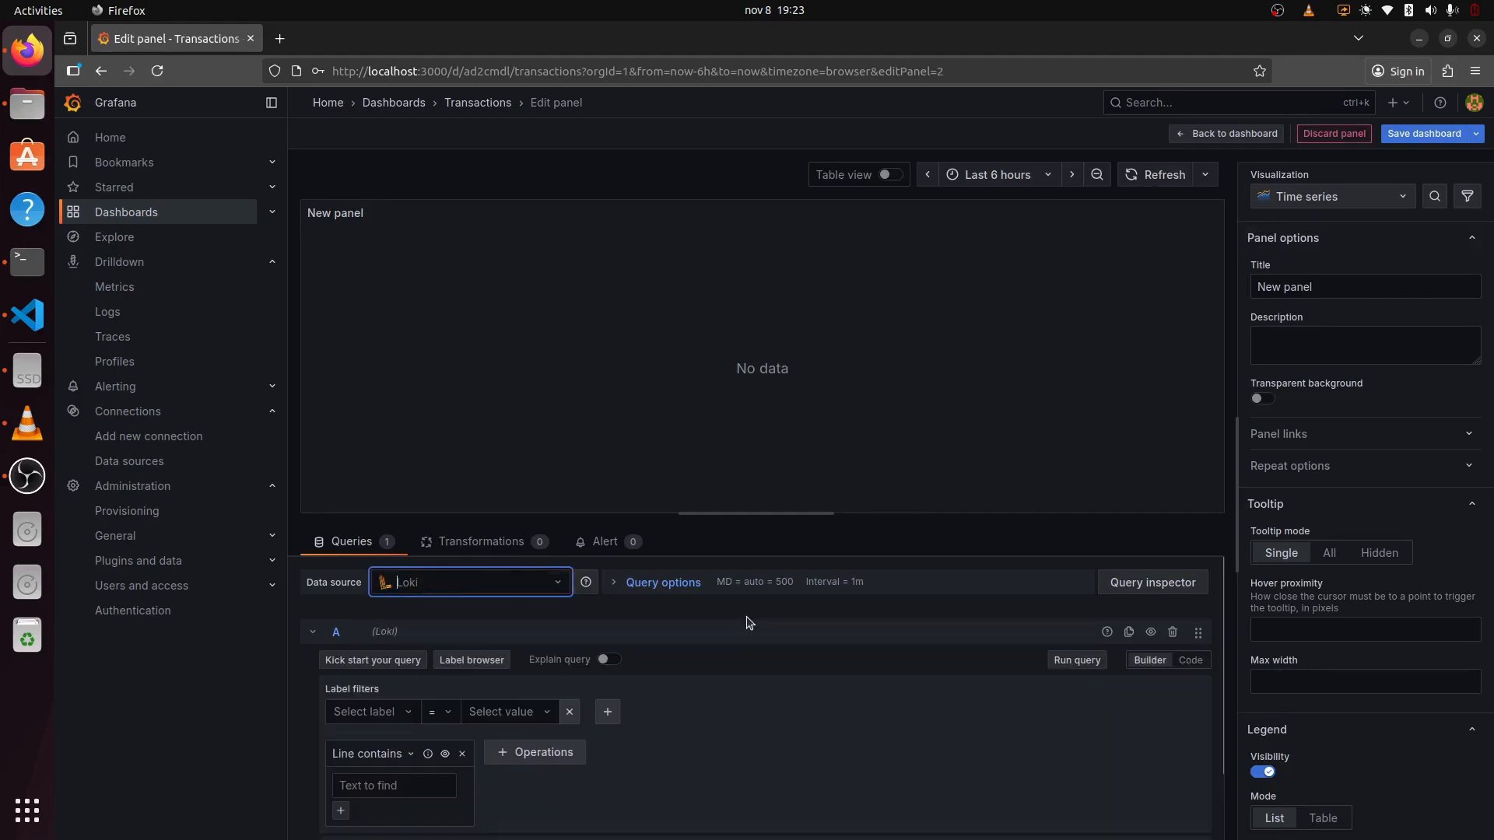
# Step: Change the panel visualization from Time series to Logs
pyautogui.click(1334, 199)
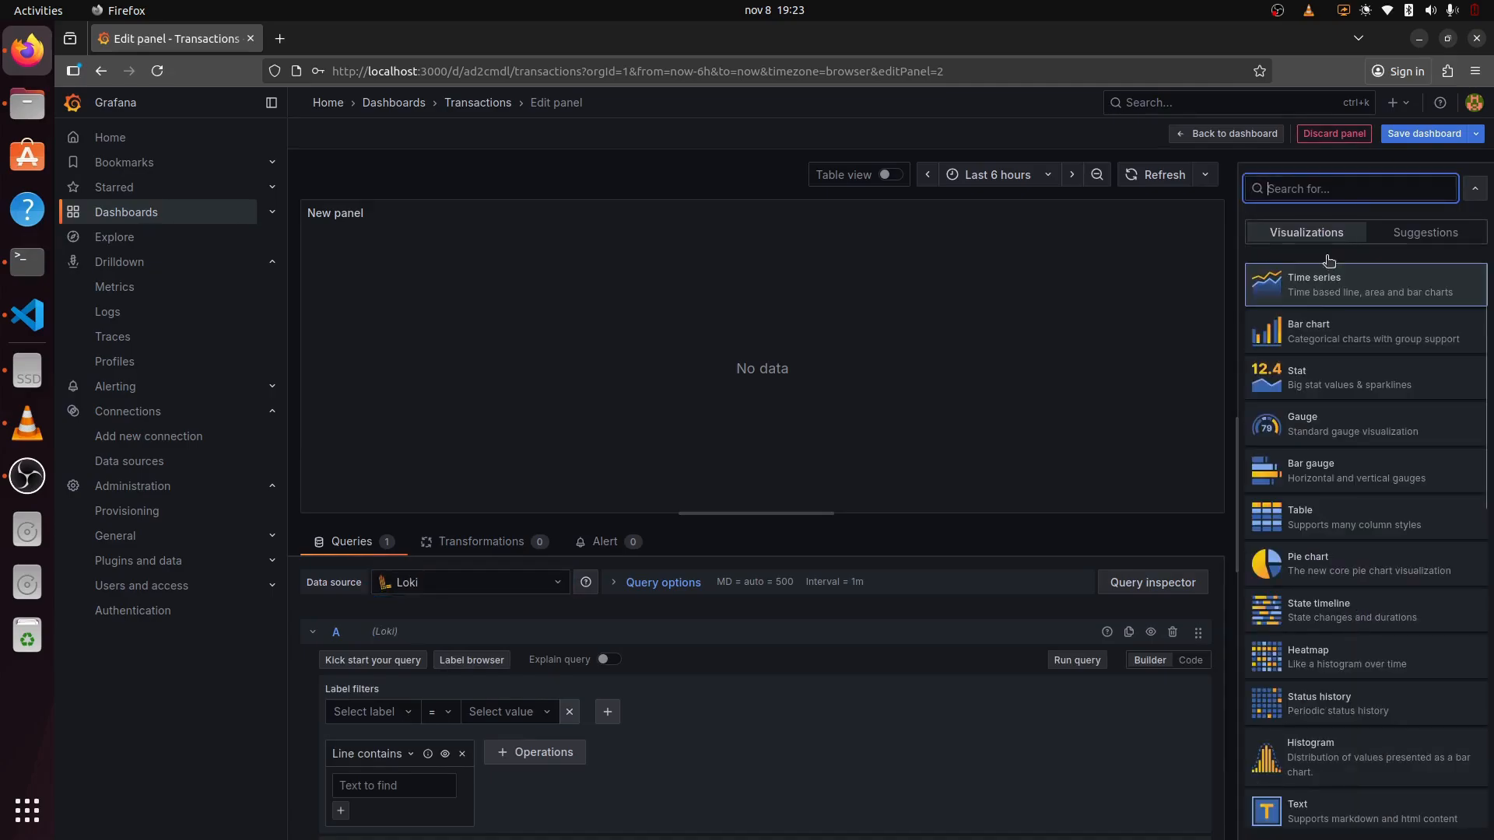
pyautogui.scroll(-10, 1362, 659)
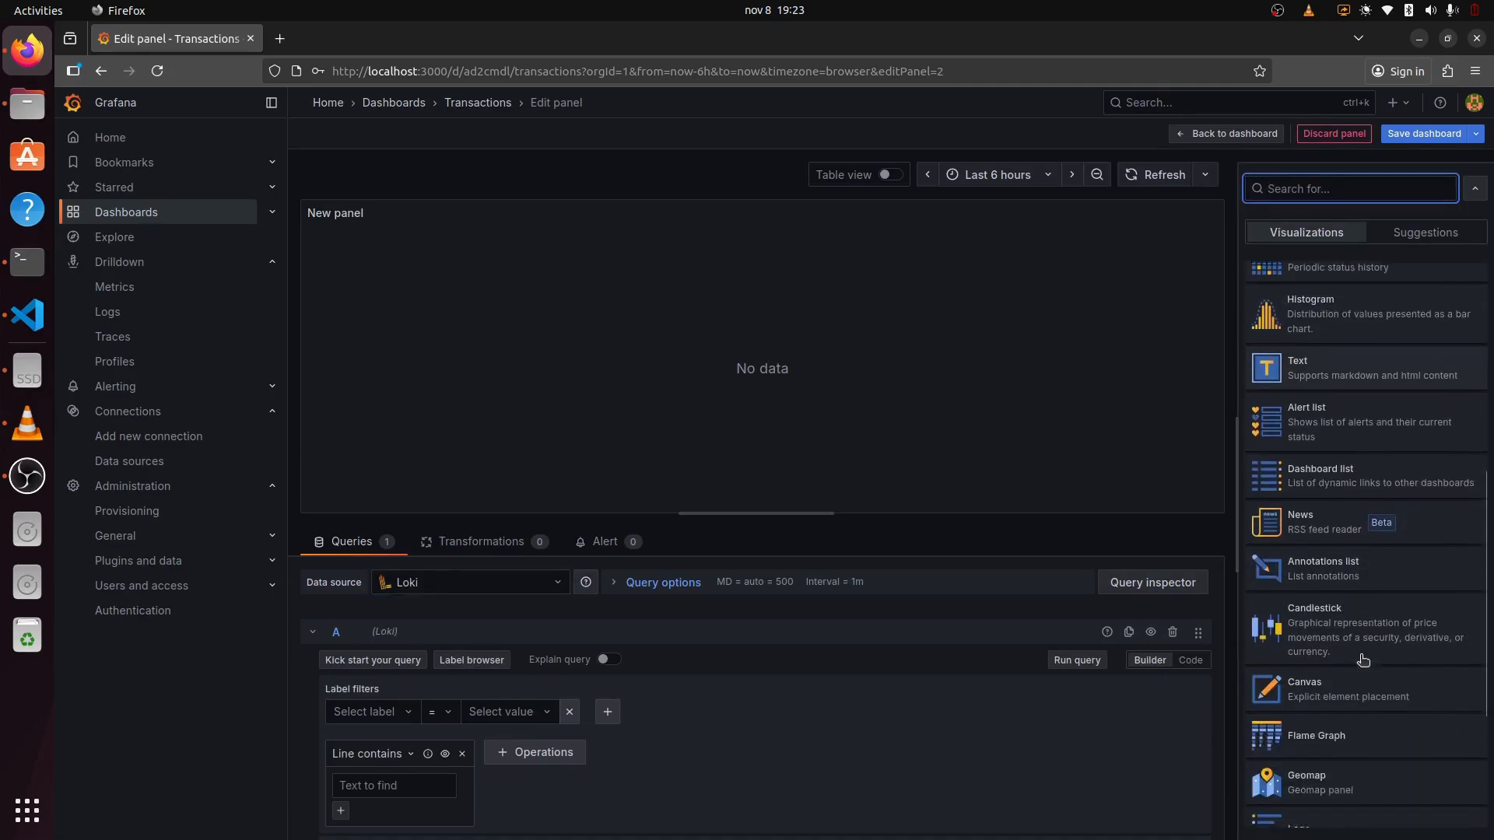
pyautogui.click(1332, 729)
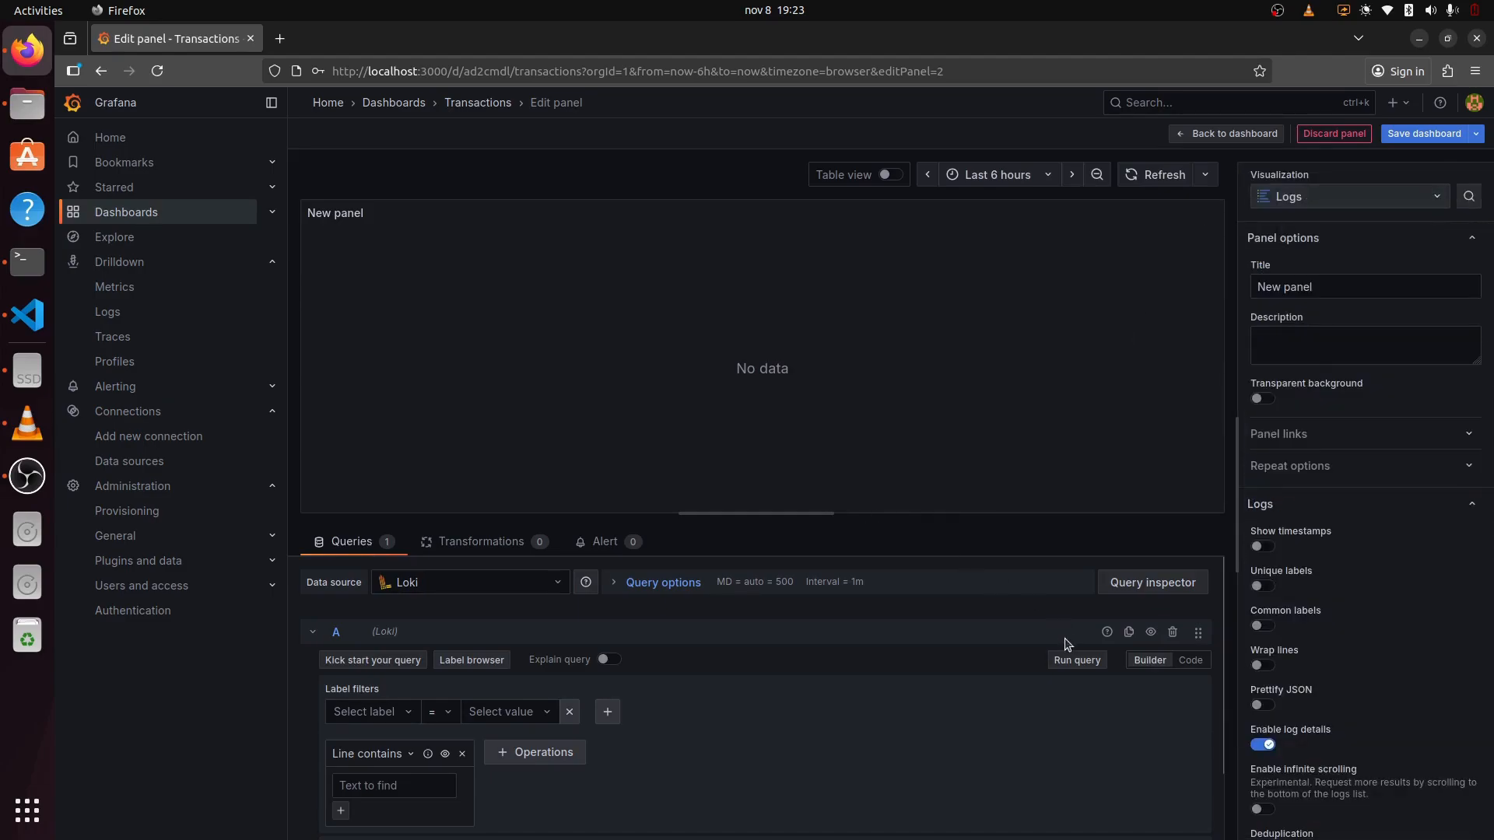
pyautogui.click(398, 717)
# Step: Filter logs to service_name = satp-hermes-gateway and run the query
pyautogui.click(384, 743)
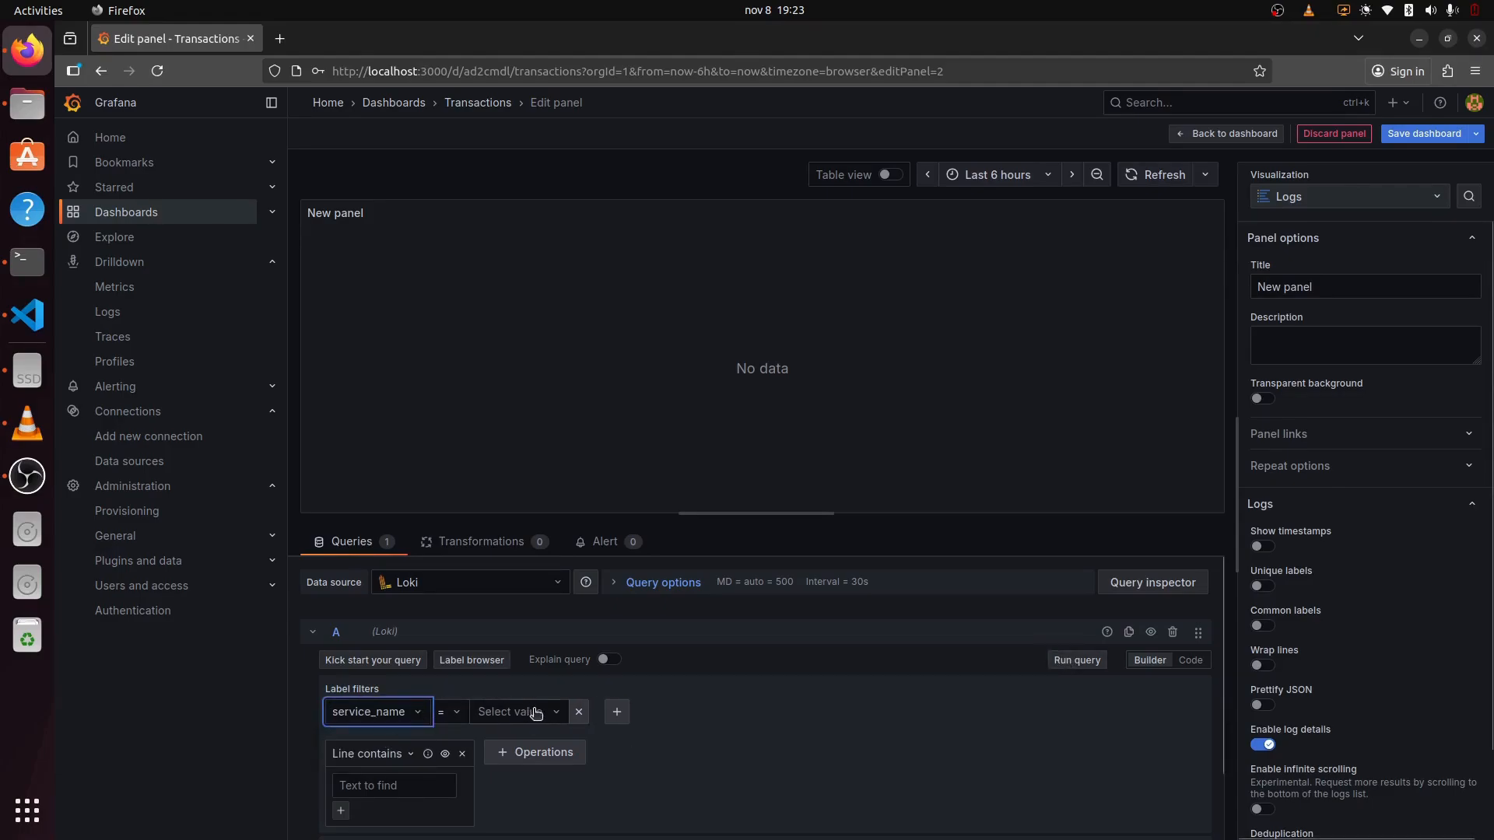
pyautogui.click(533, 711)
pyautogui.click(513, 741)
pyautogui.click(1079, 658)
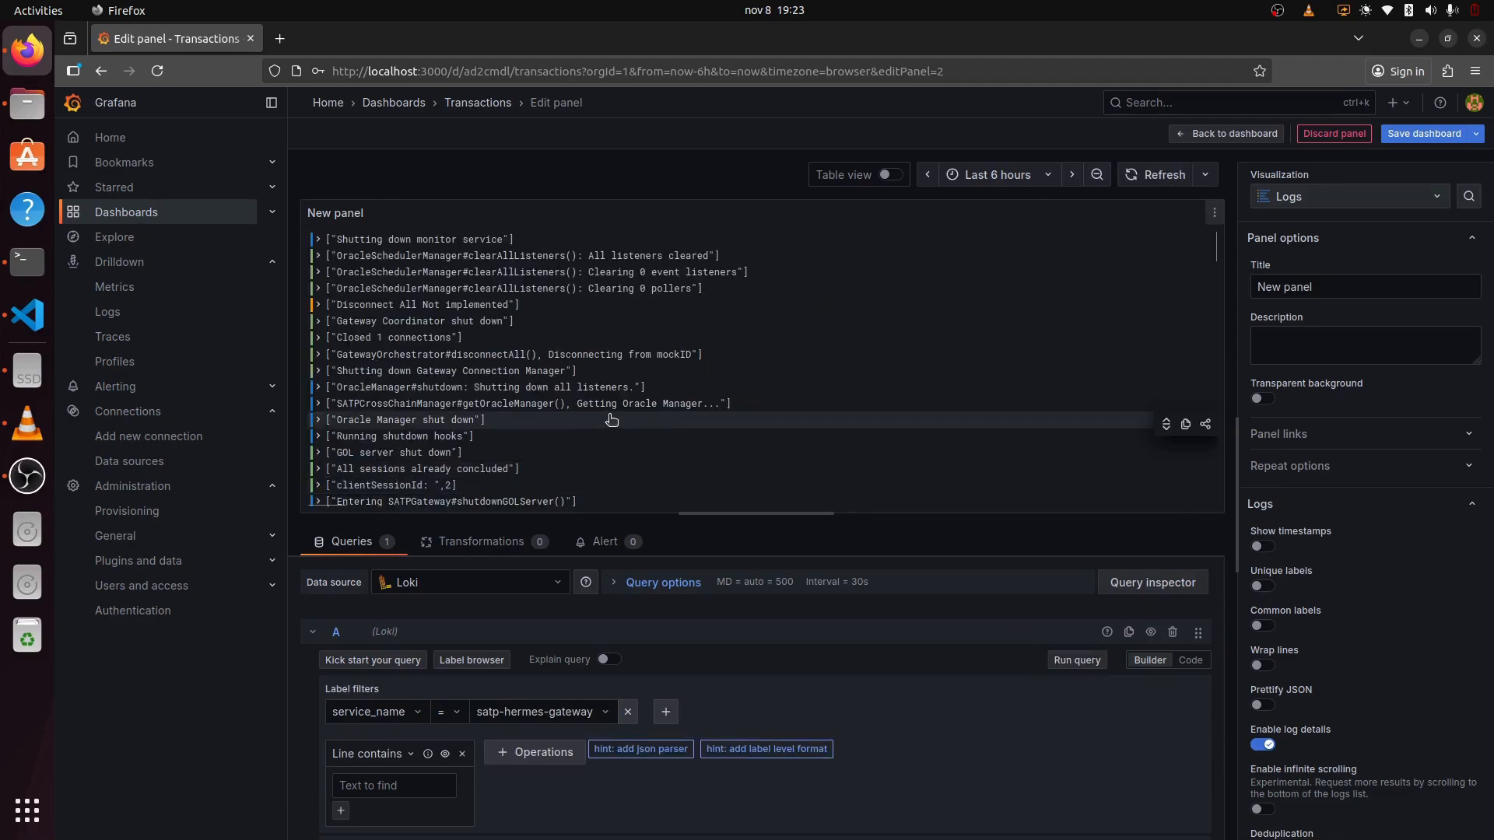
# Step: Retitle the panel 'Logs', save the dashboard, and return to the dashboard view
pyautogui.click(1322, 286)
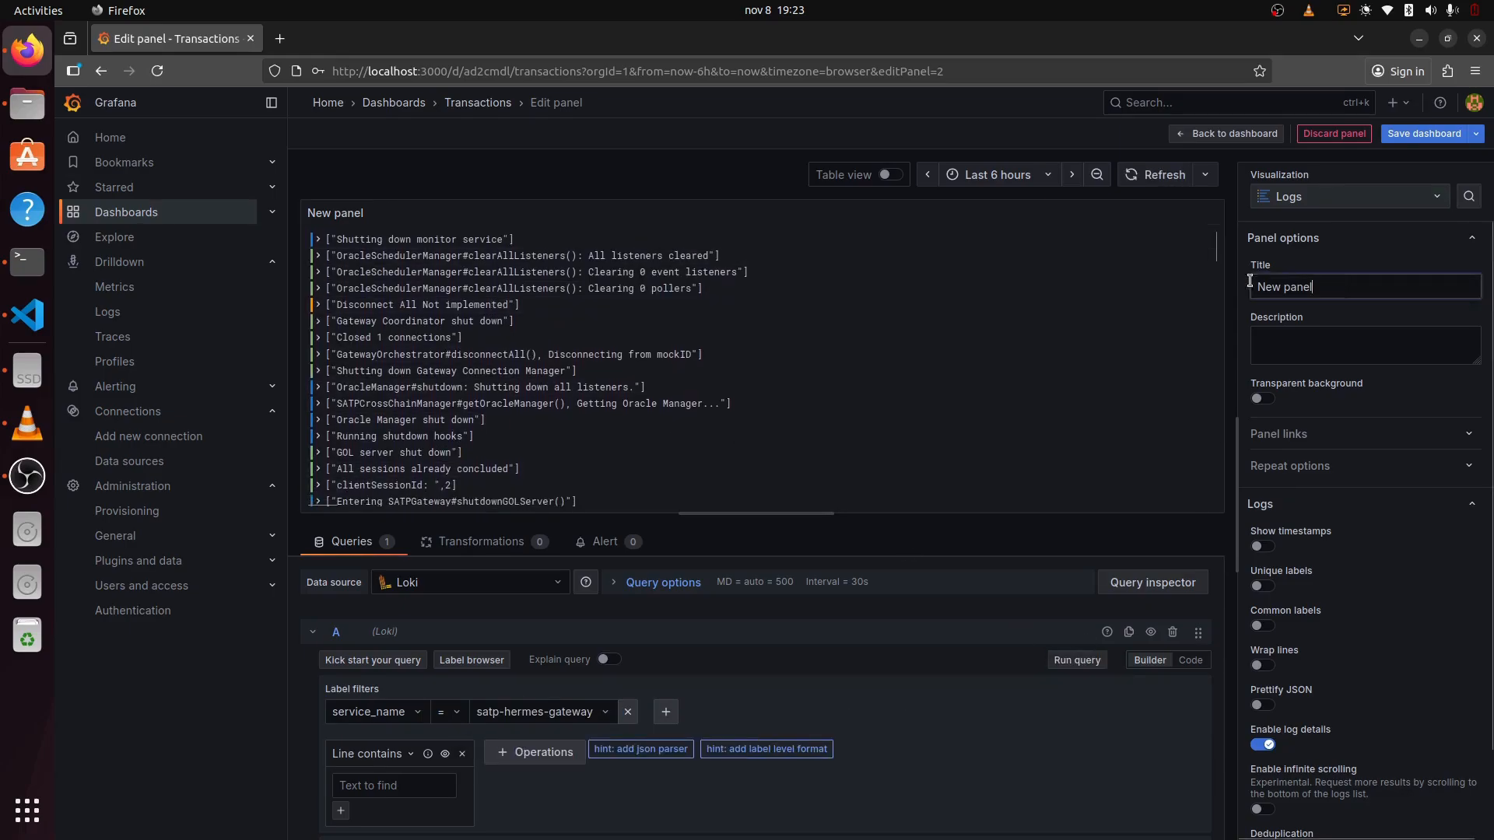
pyautogui.hotkey('ctrl', 'a')
pyautogui.write('Logs')
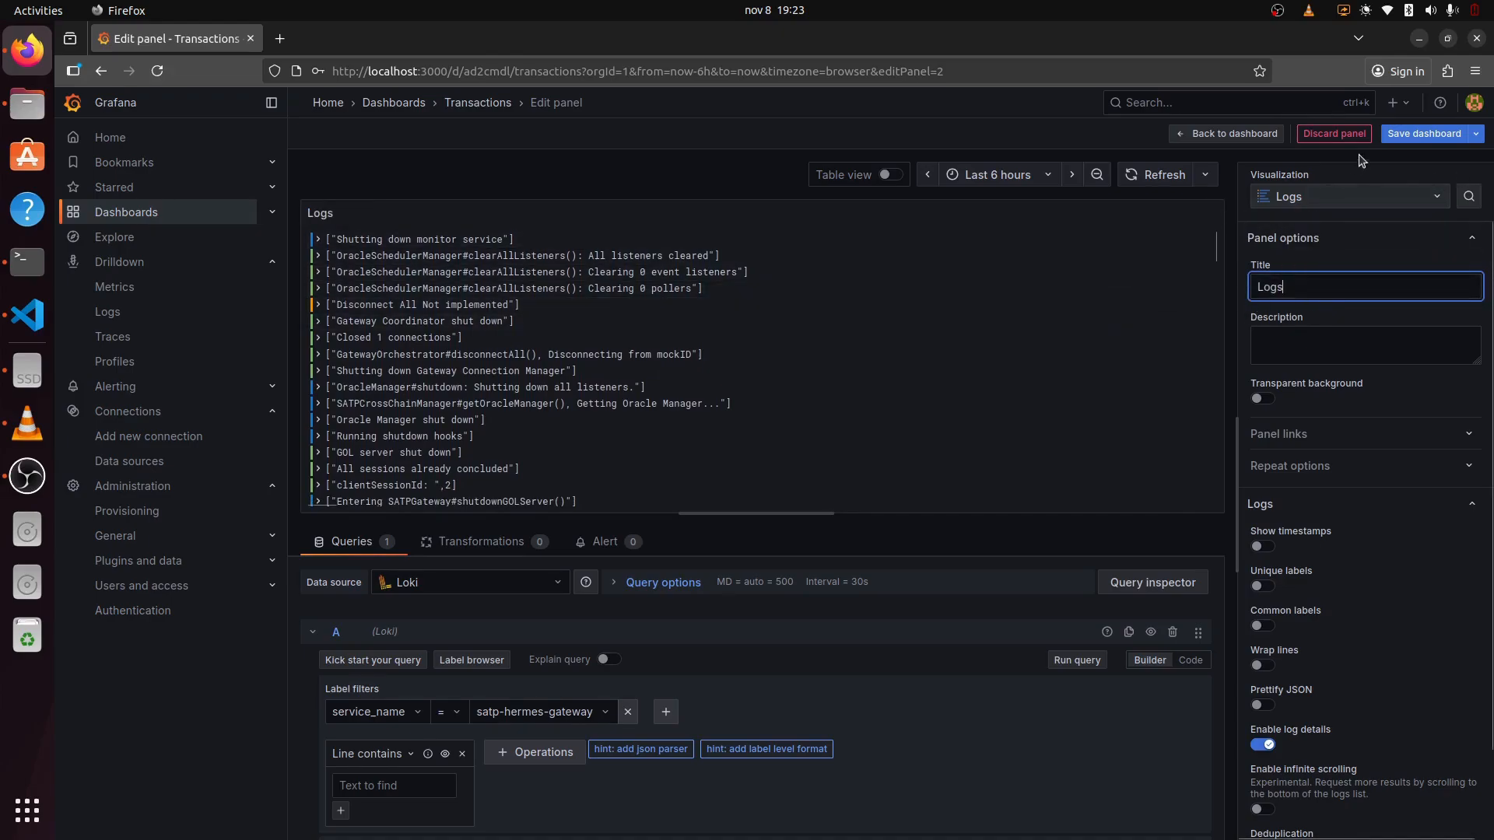
pyautogui.click(1418, 136)
pyautogui.click(894, 348)
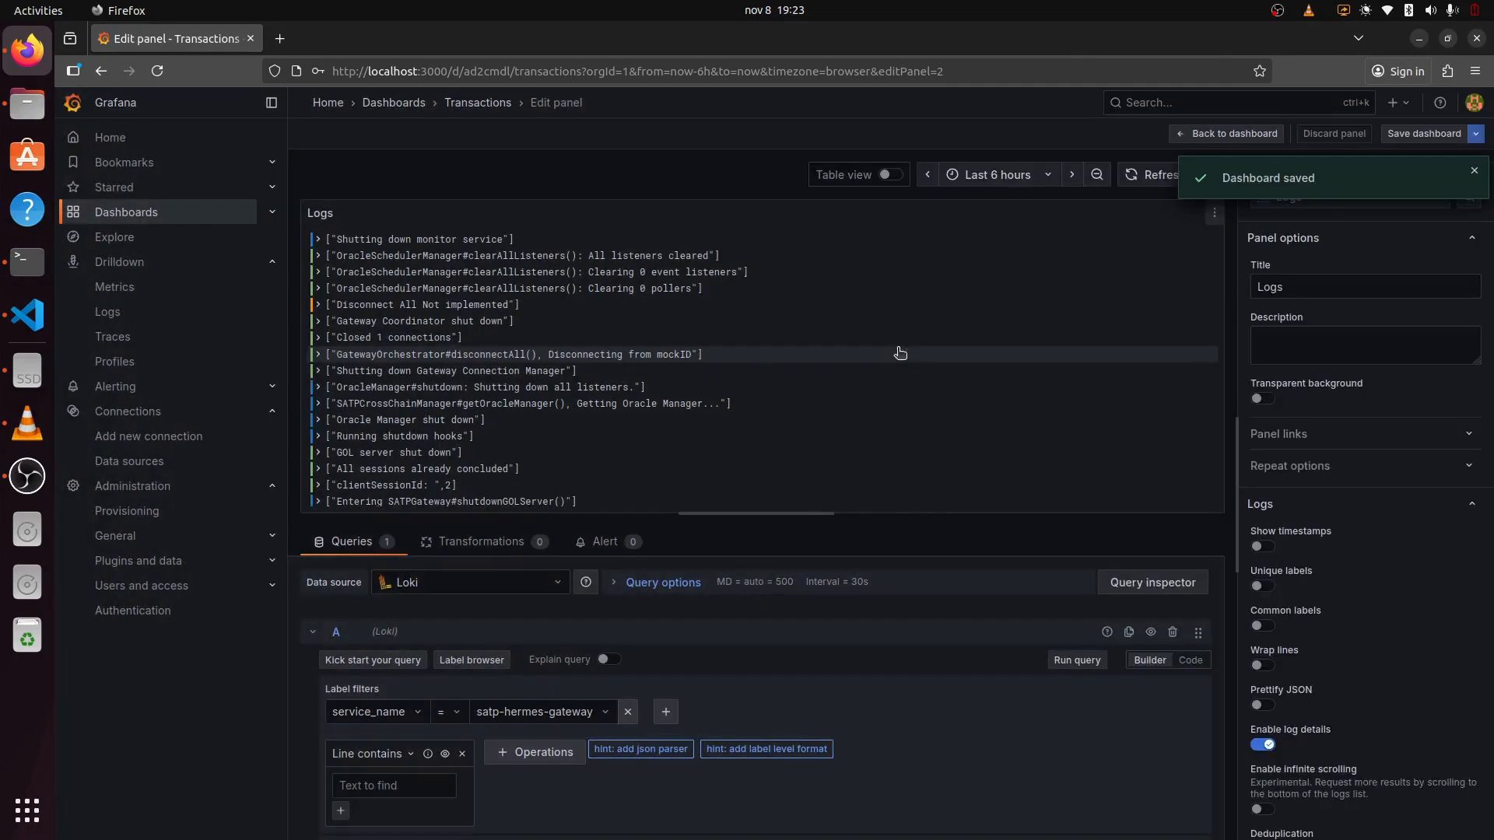
pyautogui.click(1239, 136)
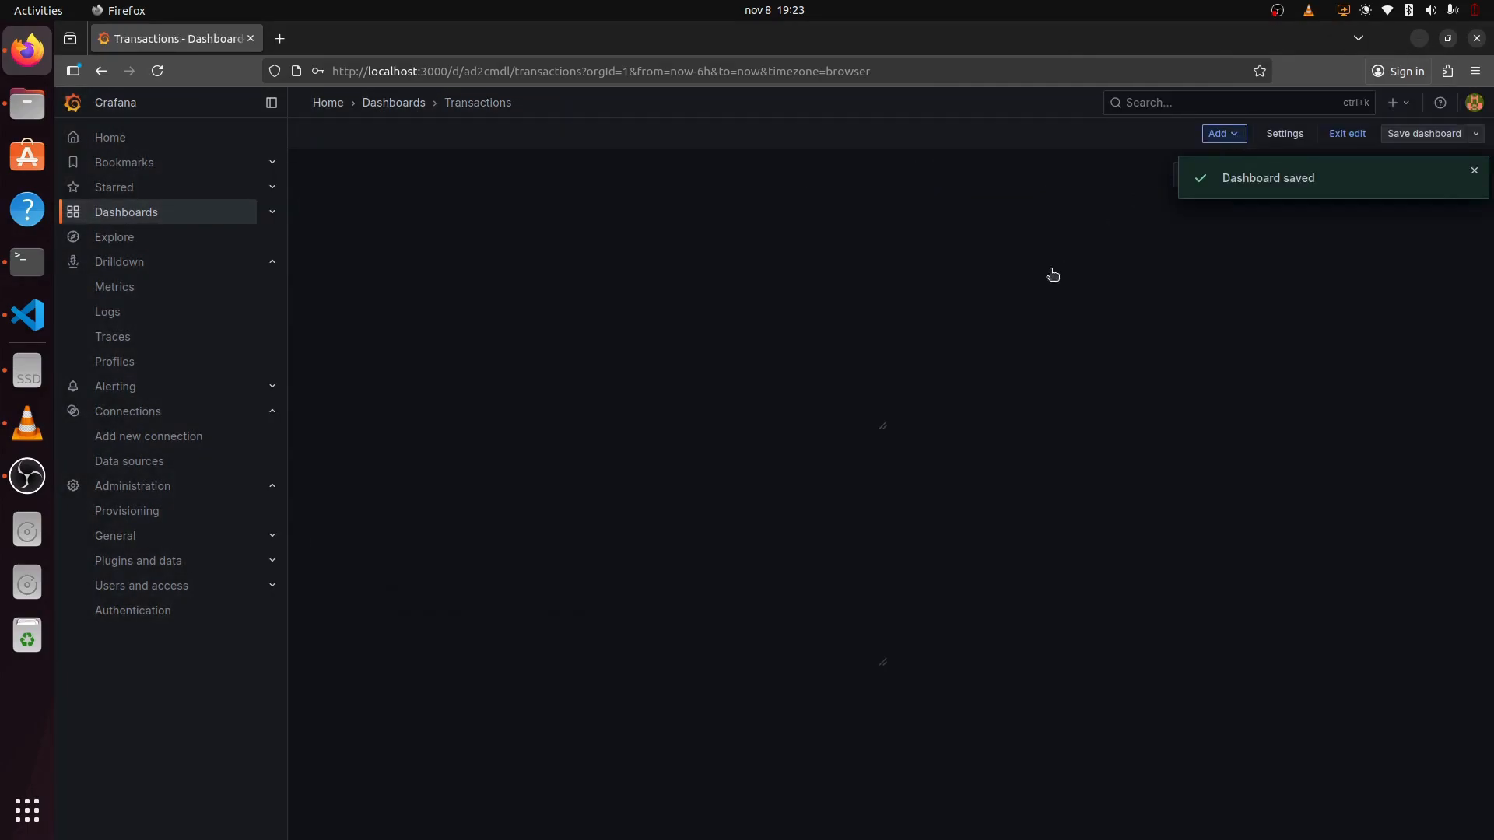
# Step: Move the Logs panel beside Successful Transactions, save the dashboard layout, and exit edit mode
pyautogui.moveTo(816, 203); pyautogui.dragTo(1347, 226)
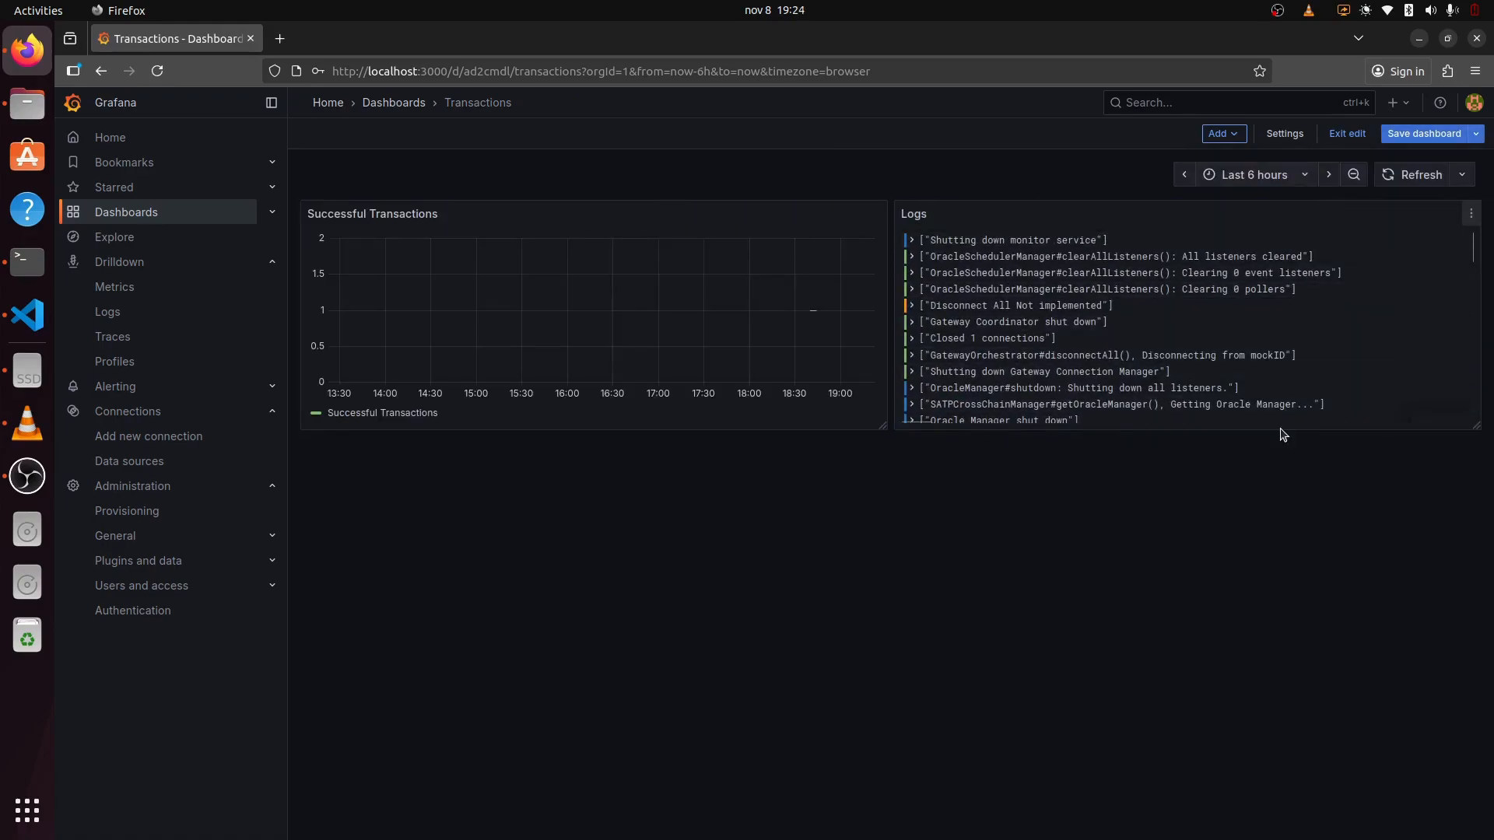
pyautogui.click(1347, 134)
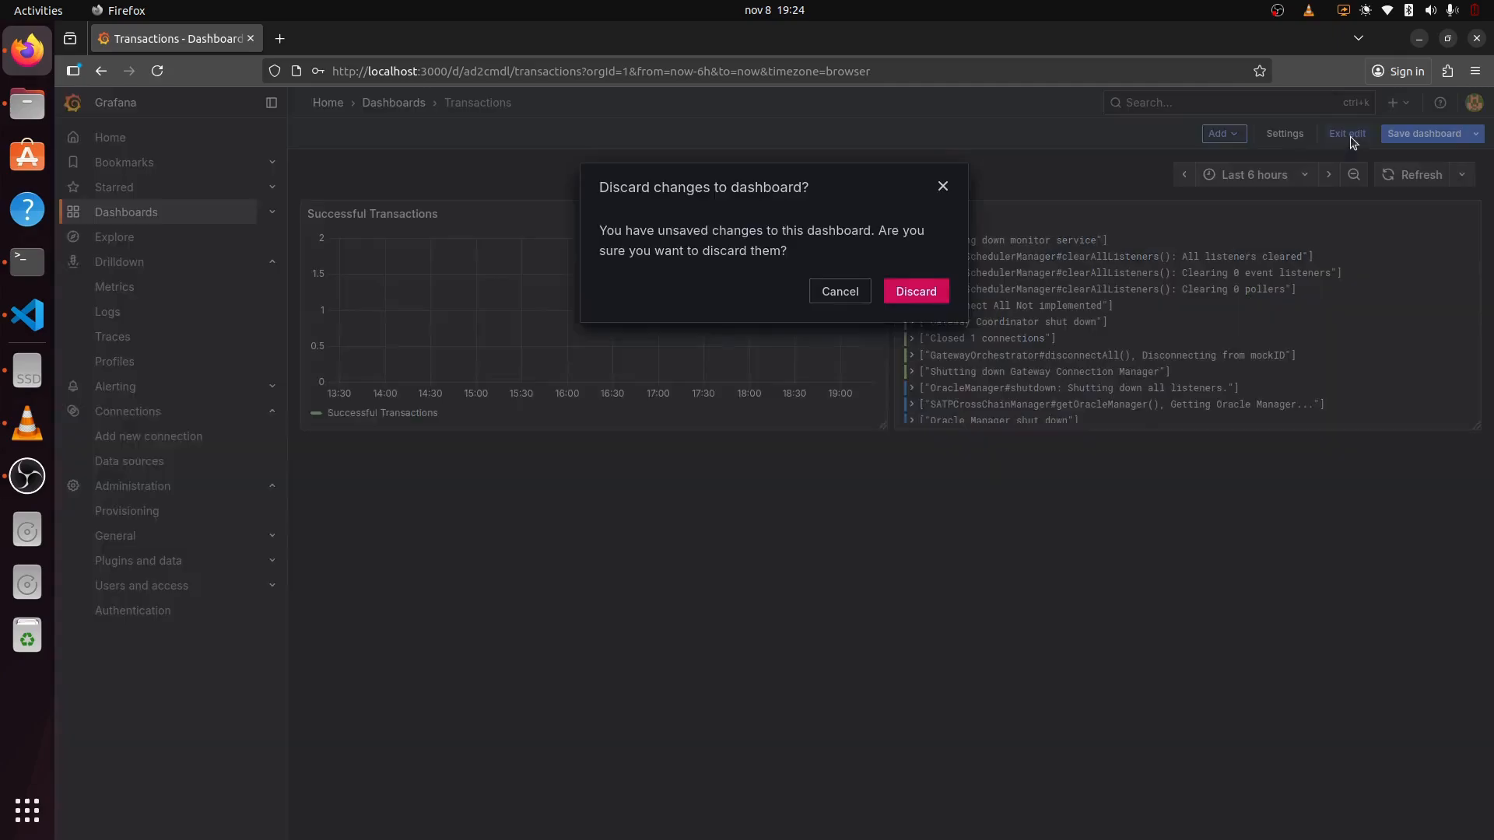
pyautogui.click(943, 186)
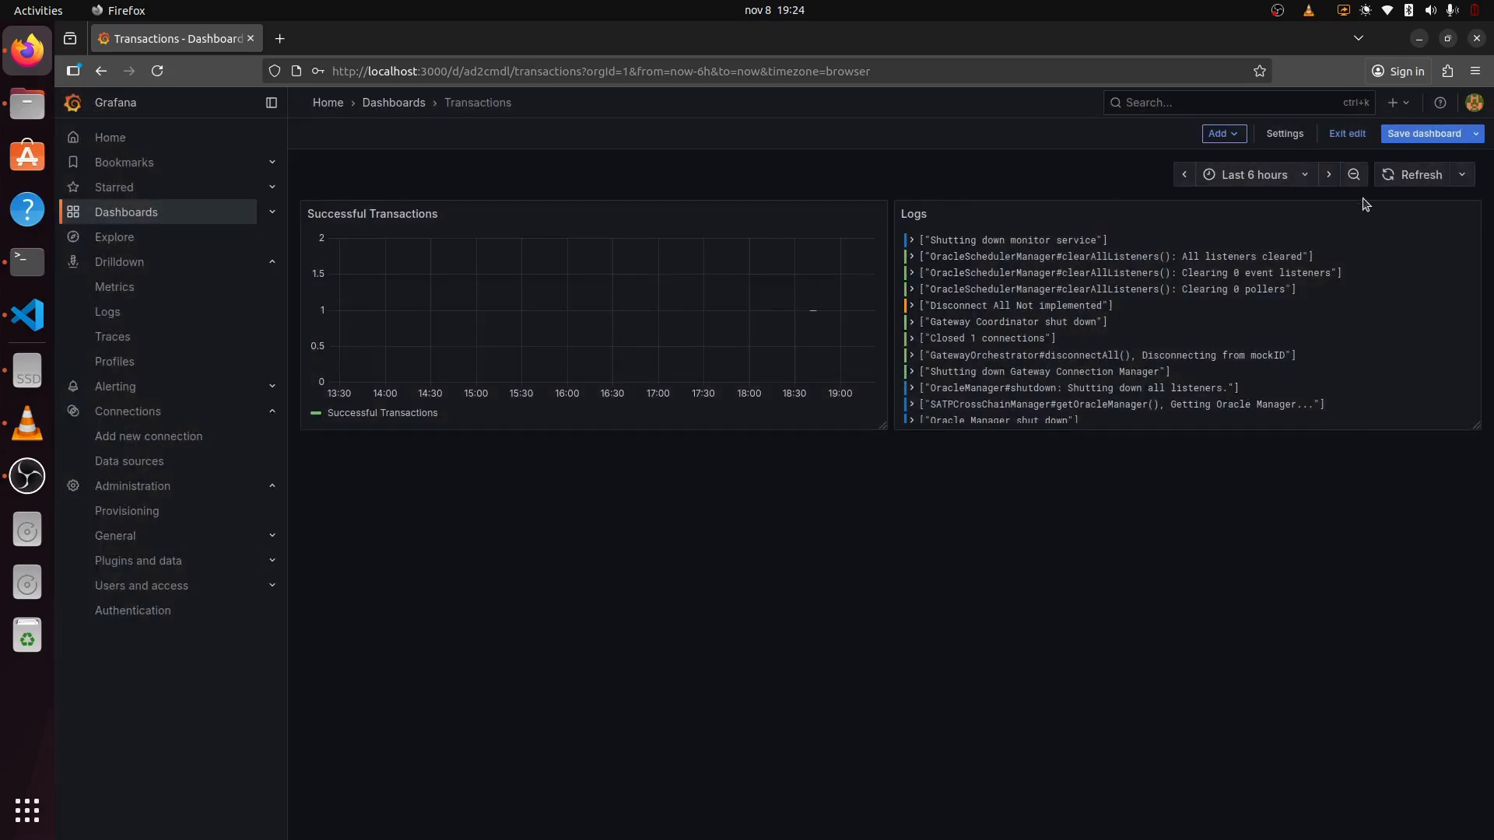
pyautogui.click(1439, 134)
pyautogui.click(879, 346)
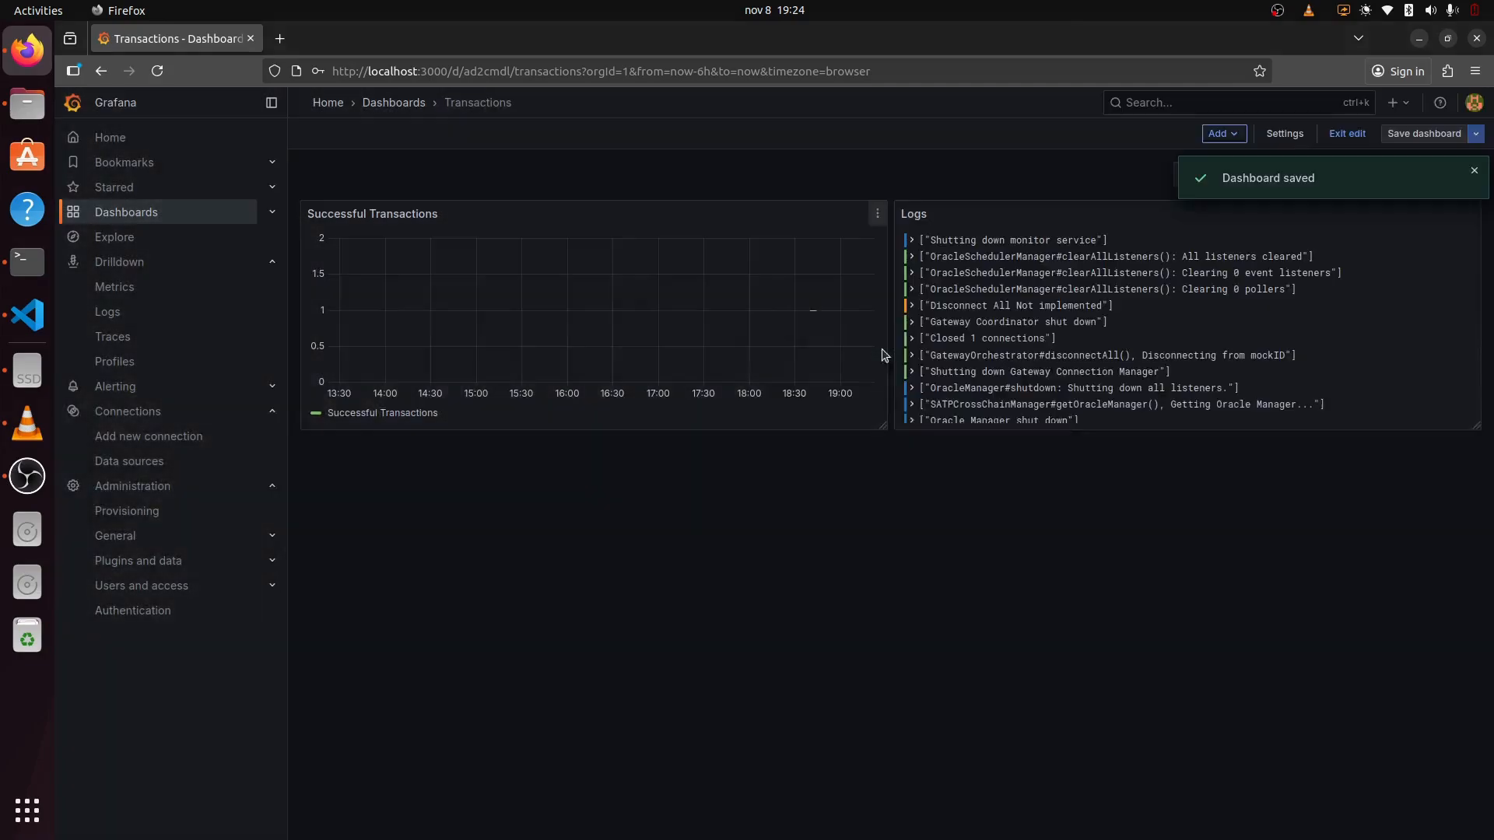
pyautogui.click(1349, 140)
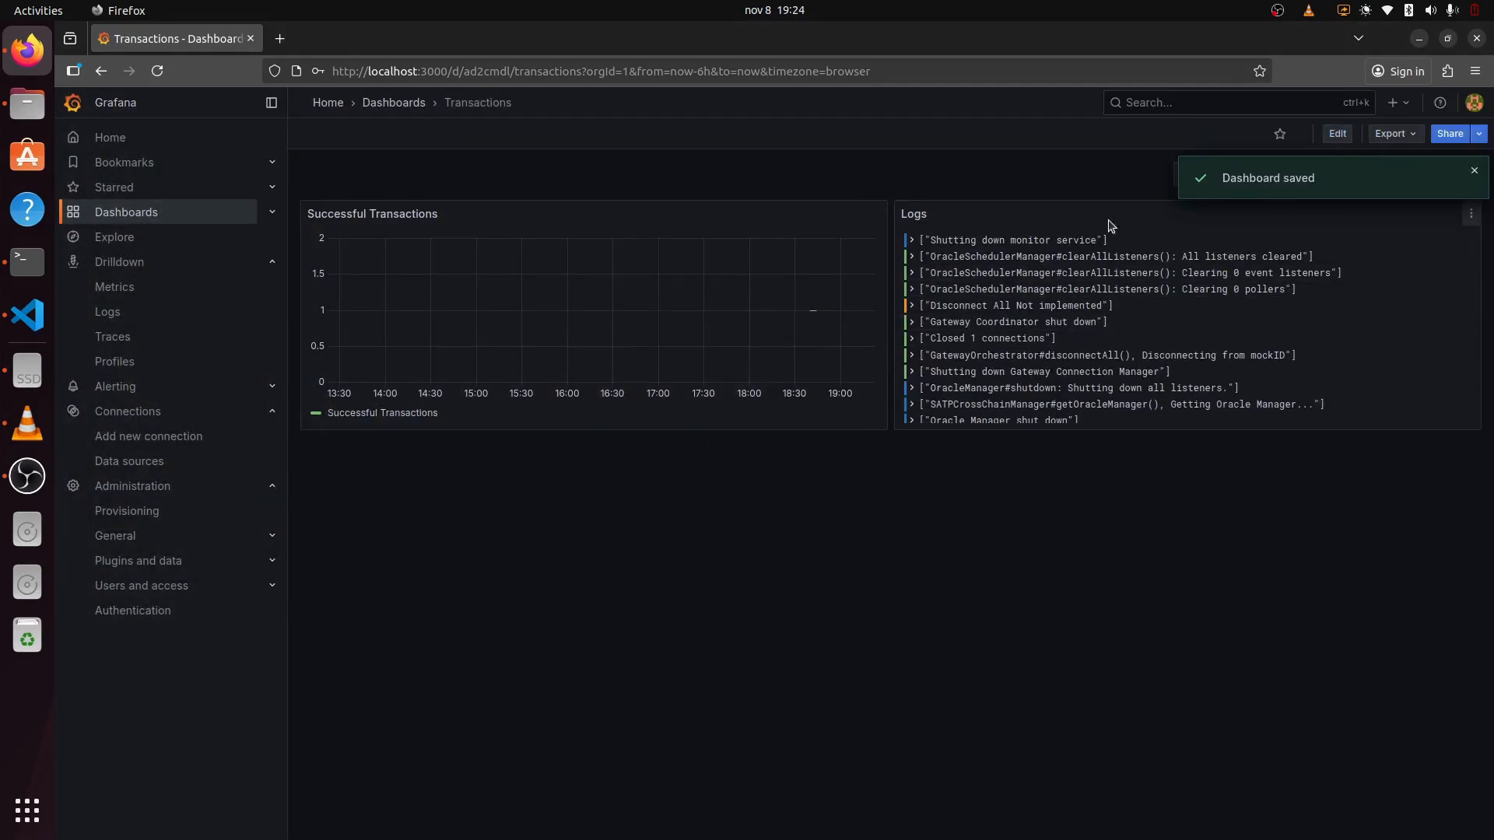
# Step: Export the Transactions dashboard as code and download its JSON definition
pyautogui.click(1393, 134)
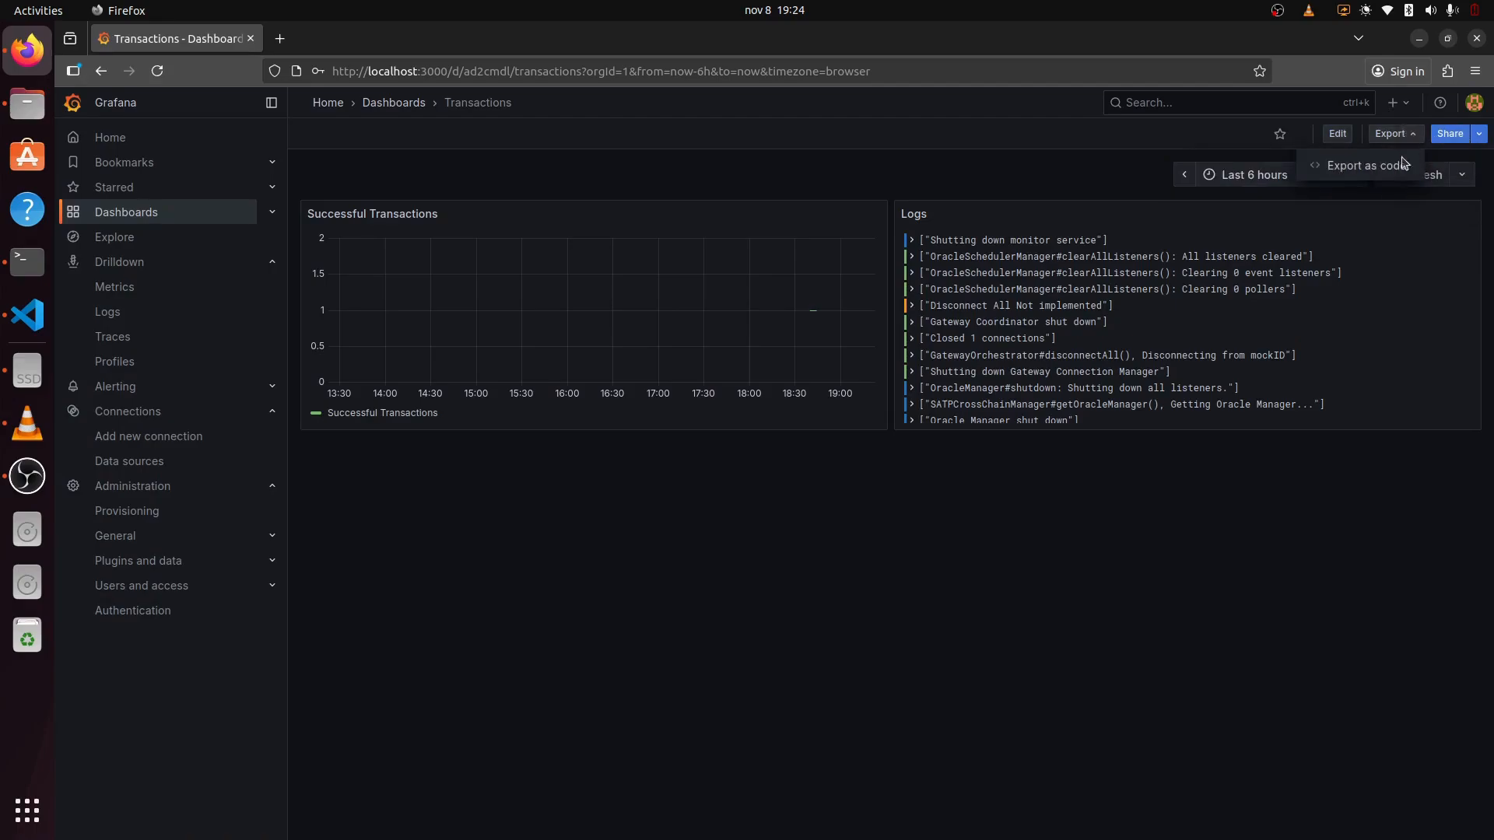
pyautogui.click(1369, 175)
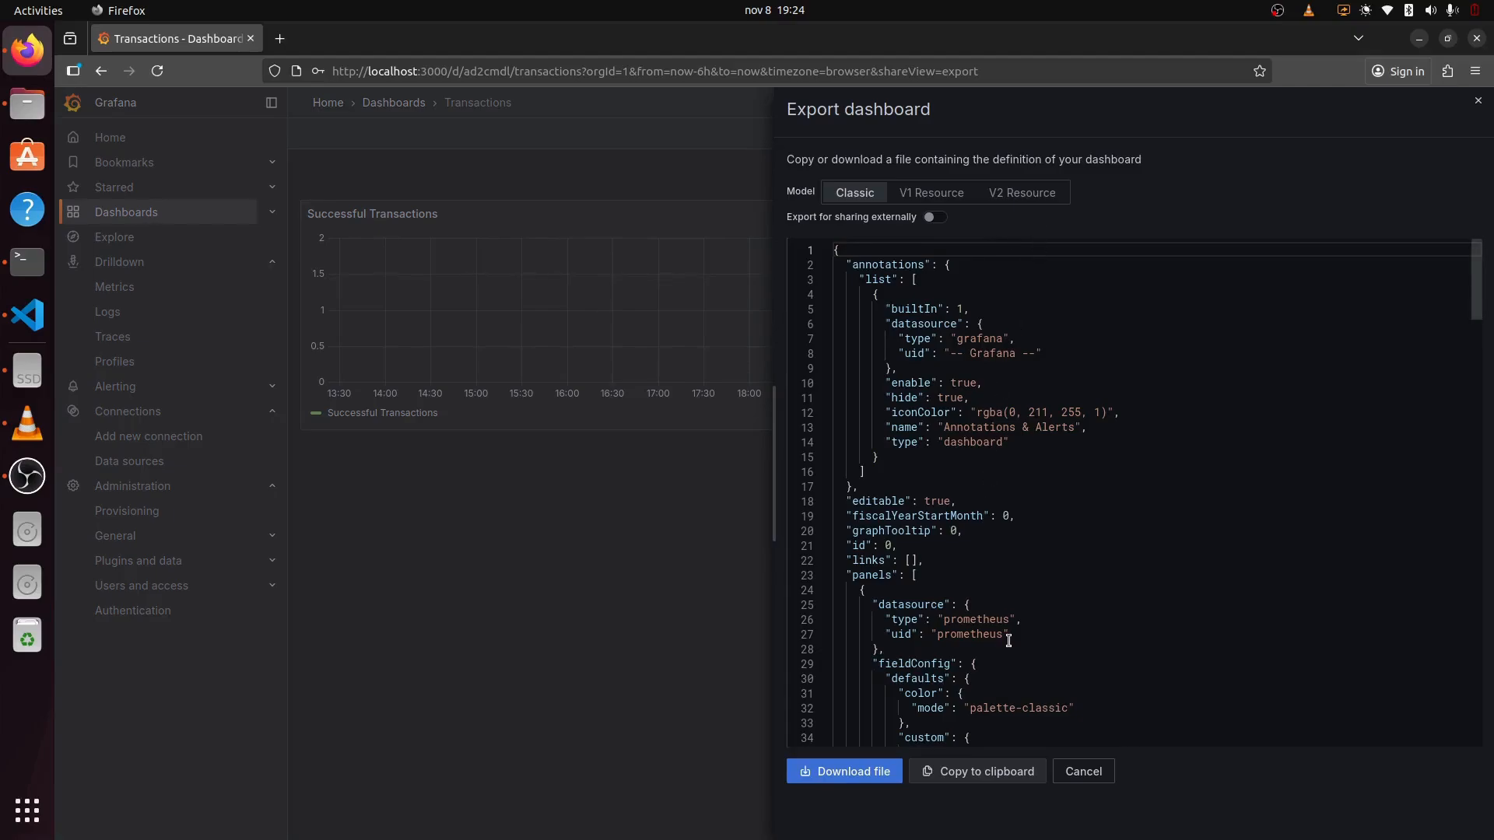
pyautogui.scroll(-20, 1009, 640)
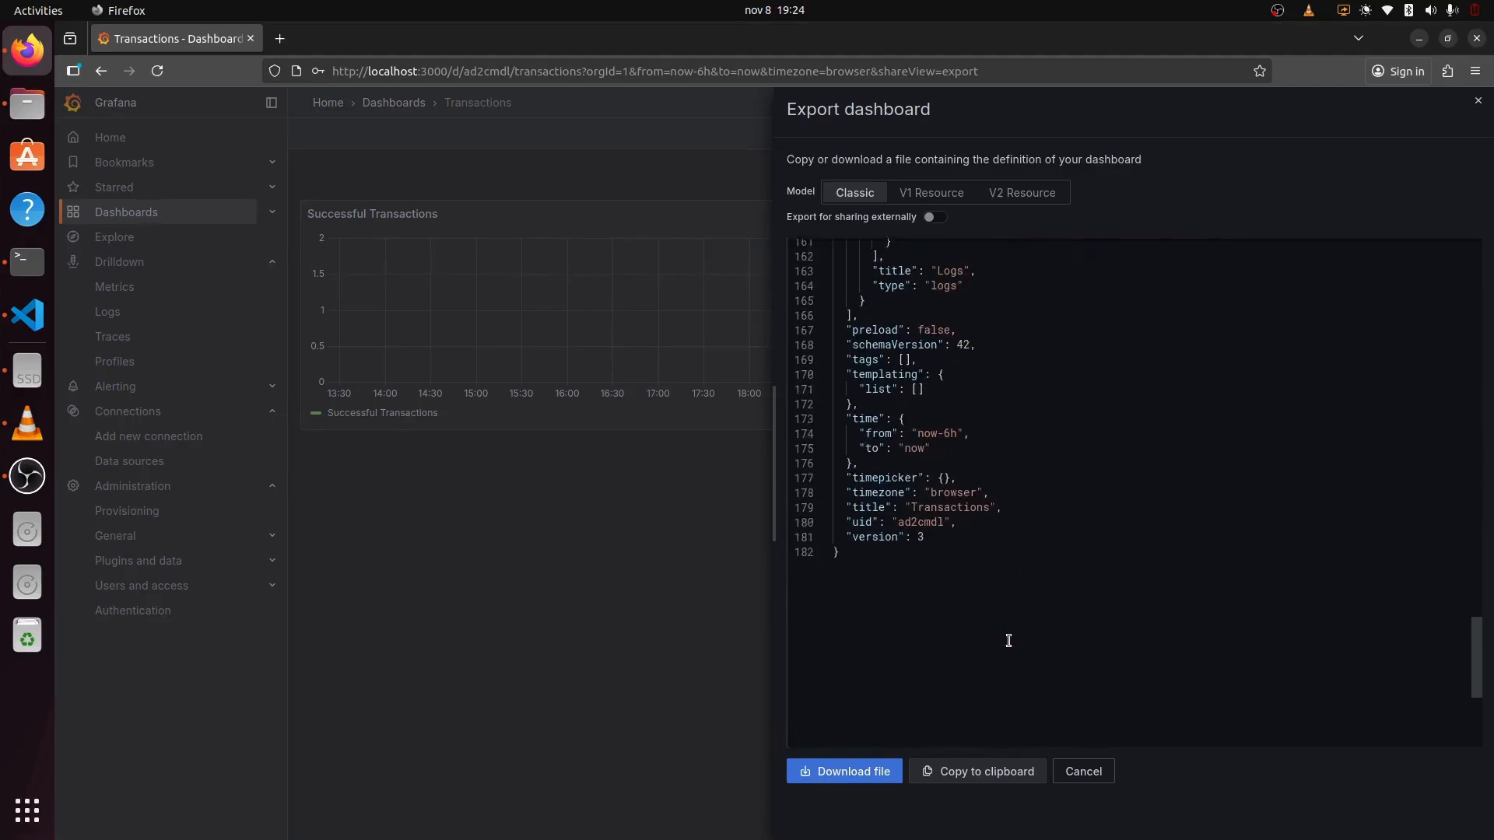
pyautogui.scroll(20, 1009, 640)
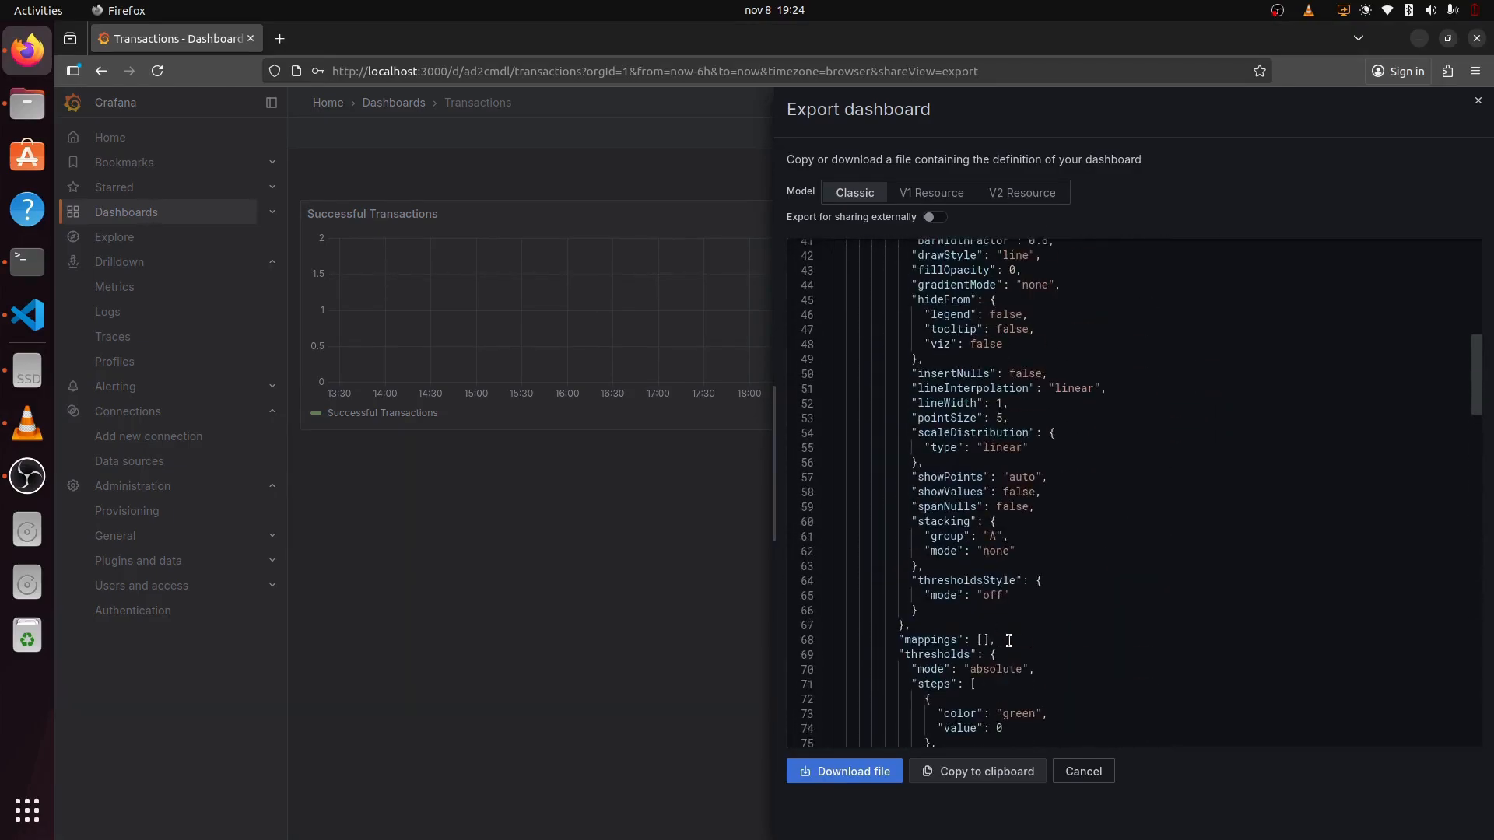
pyautogui.click(863, 781)
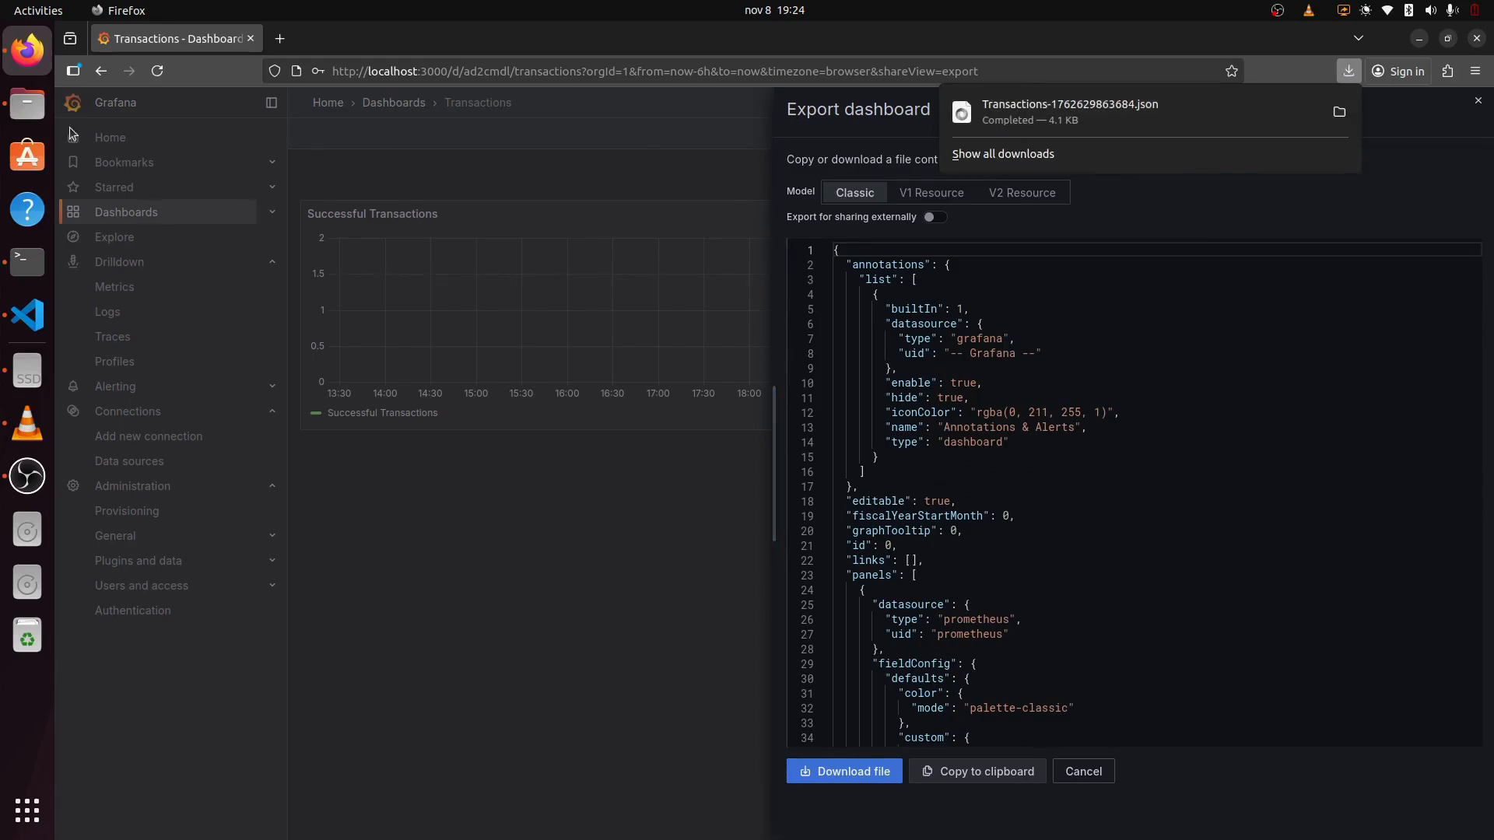
# Step: Select Transactions-1762629863684.json in the Downloads folder, then return to Visual Studio Code
pyautogui.click(27, 103)
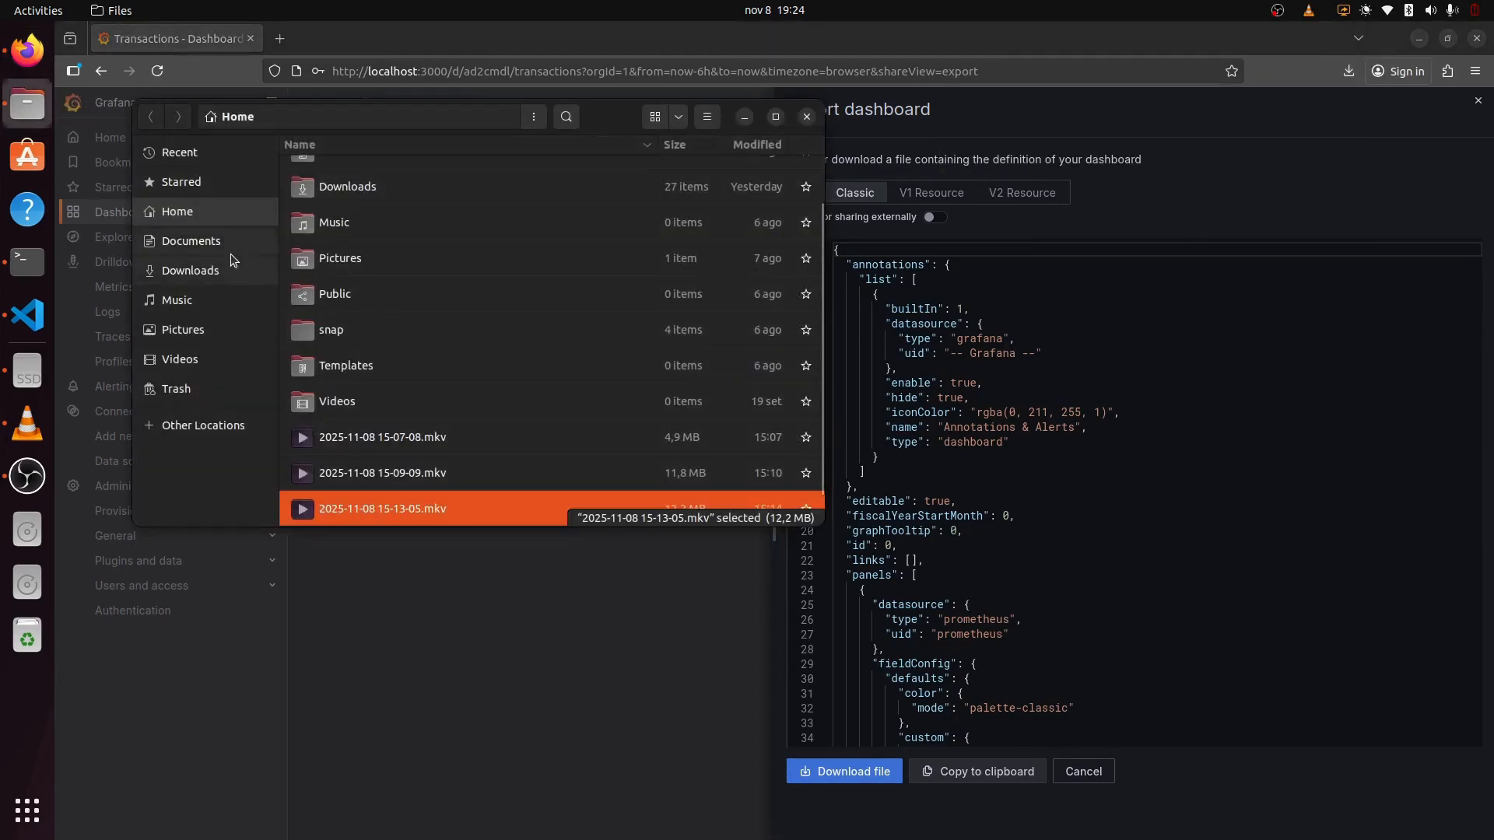
pyautogui.click(249, 270)
pyautogui.click(412, 181)
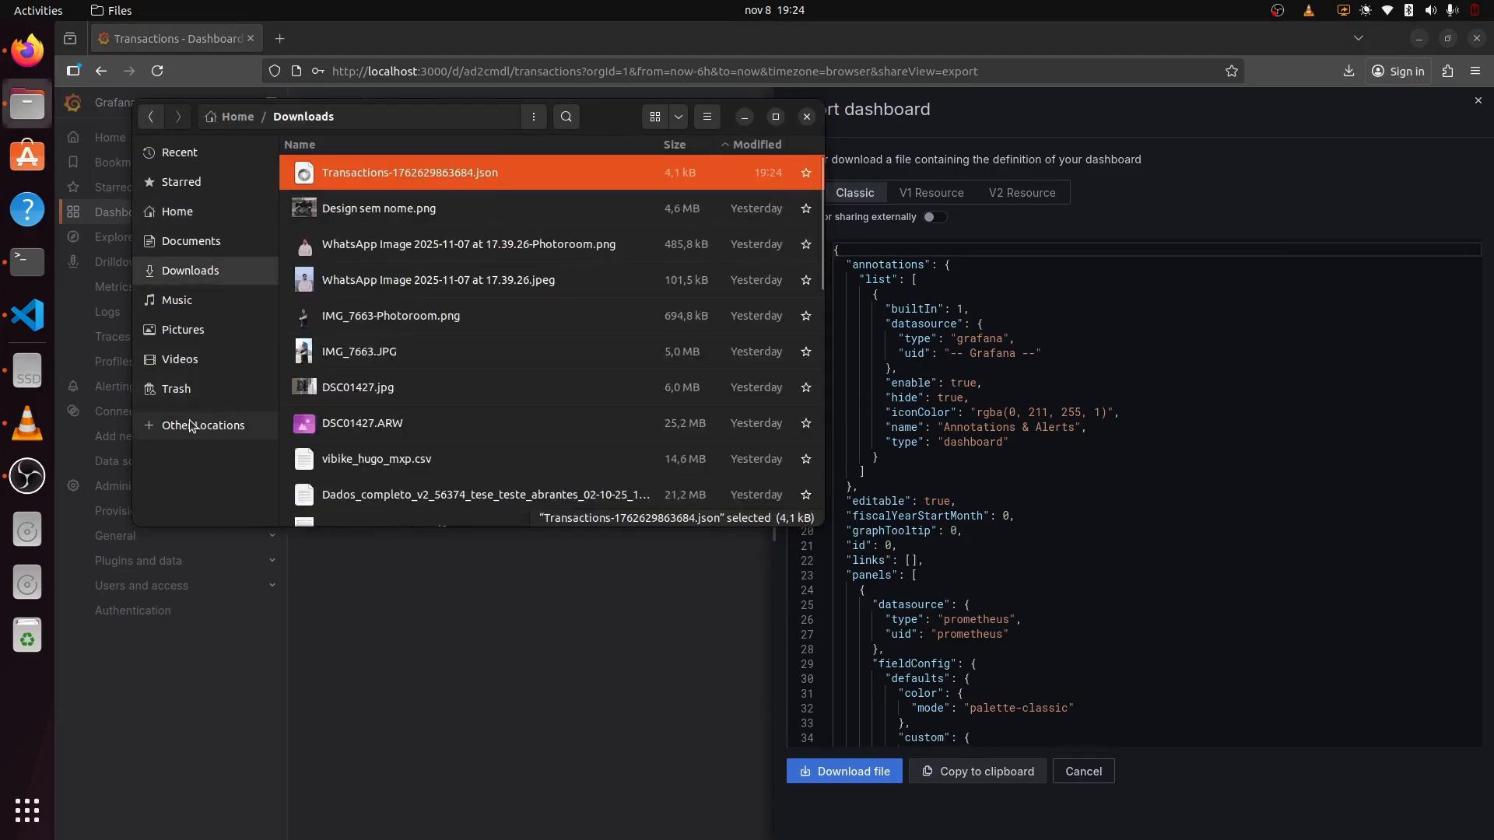
pyautogui.click(28, 315)
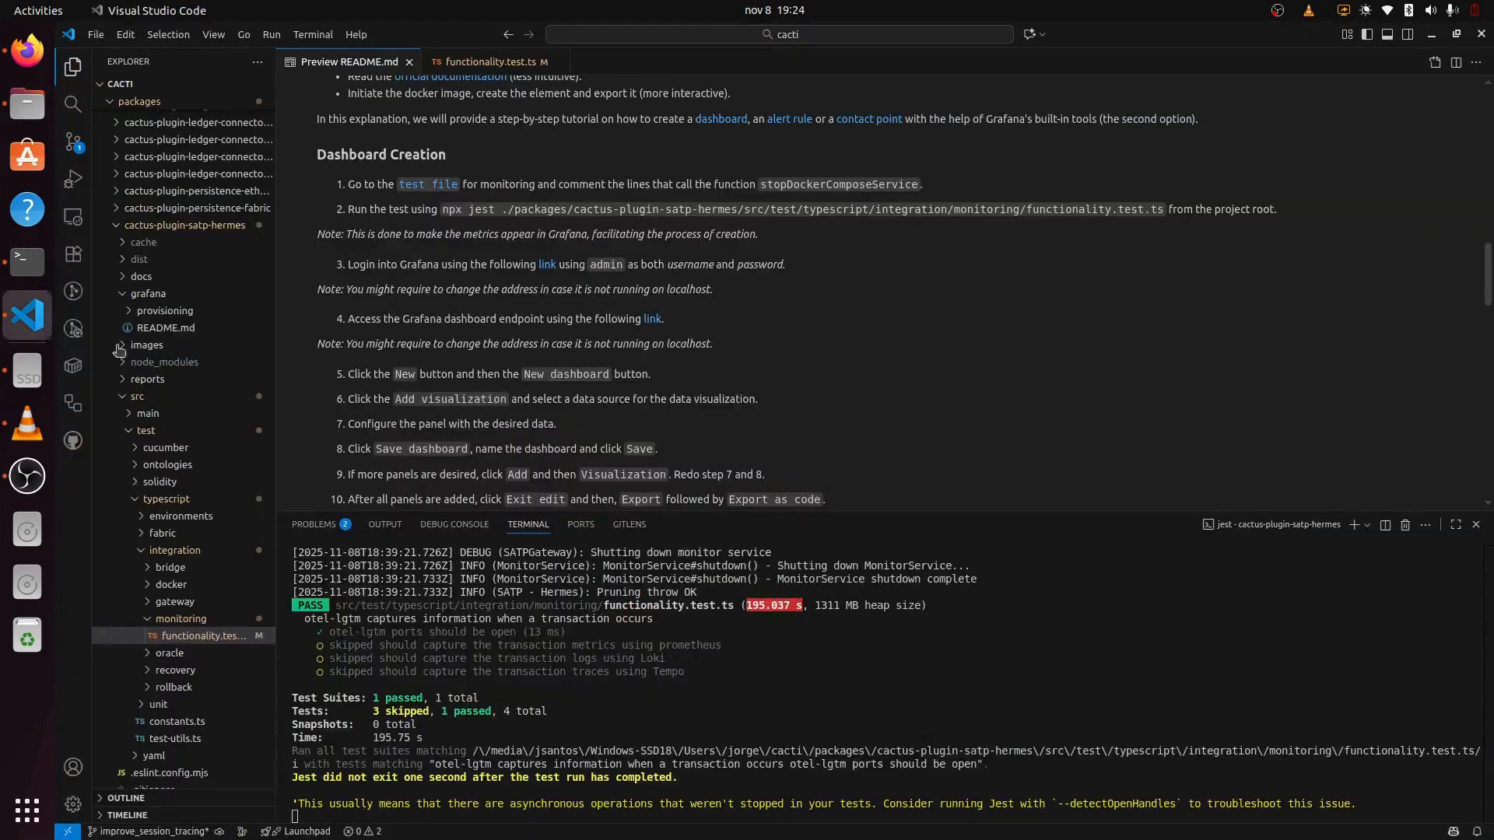
# Step: Paste the downloaded dashboard JSON into grafana/provisioning/dashboards
pyautogui.click(160, 328)
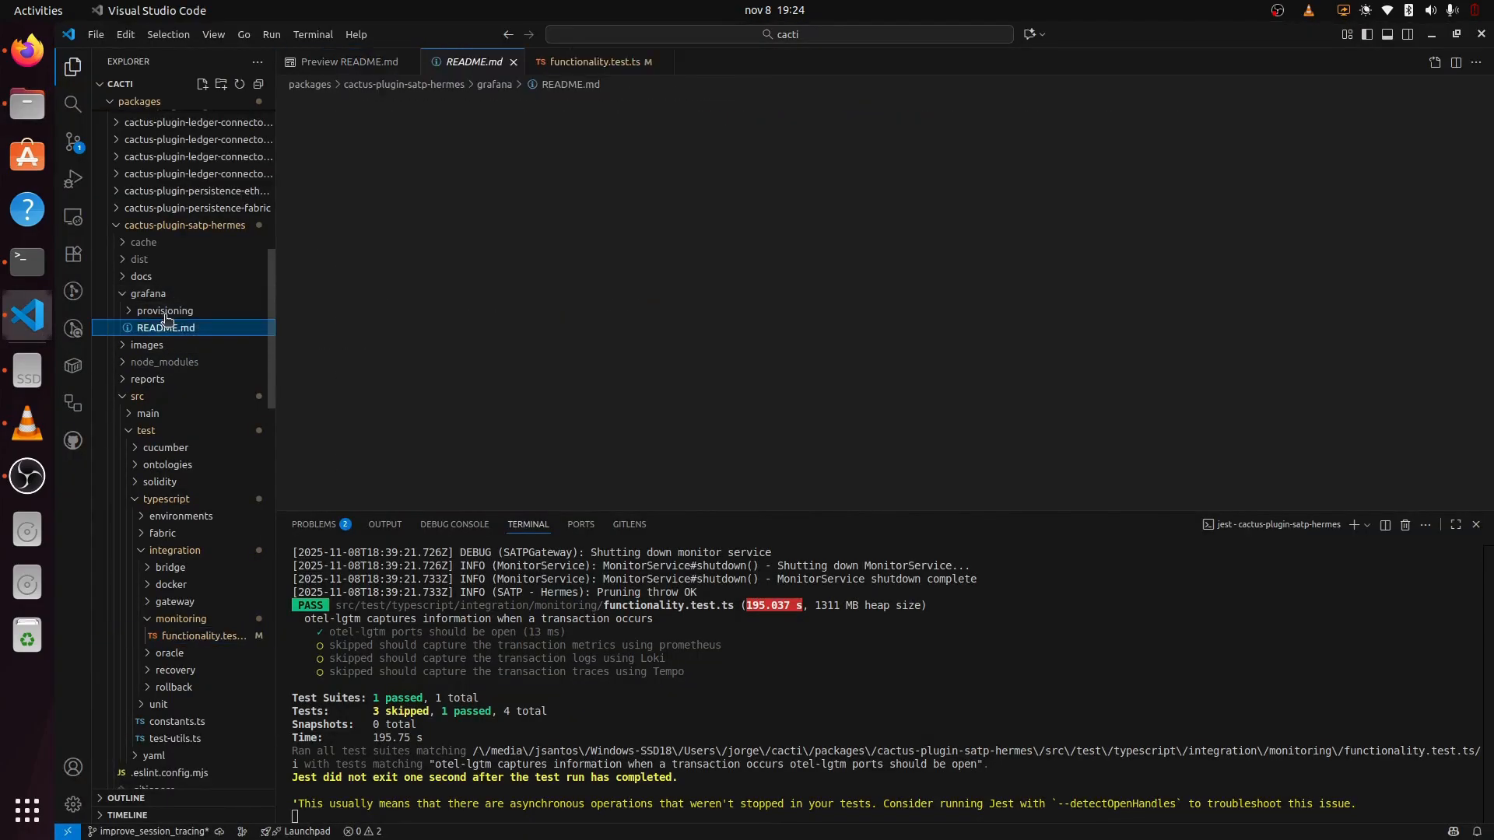
pyautogui.click(165, 310)
pyautogui.click(190, 351)
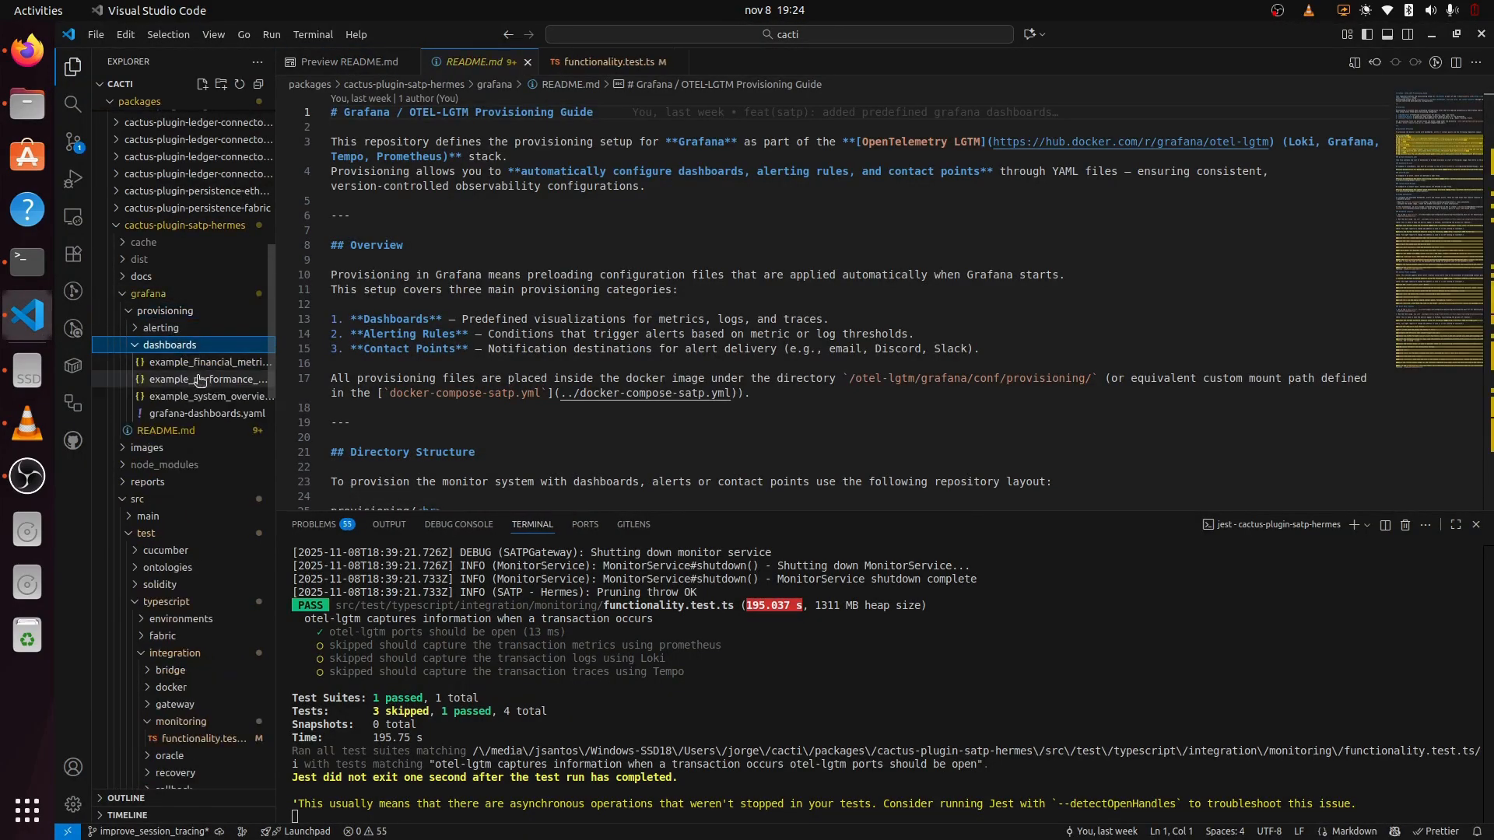
pyautogui.hotkey('ctrl', 'v')
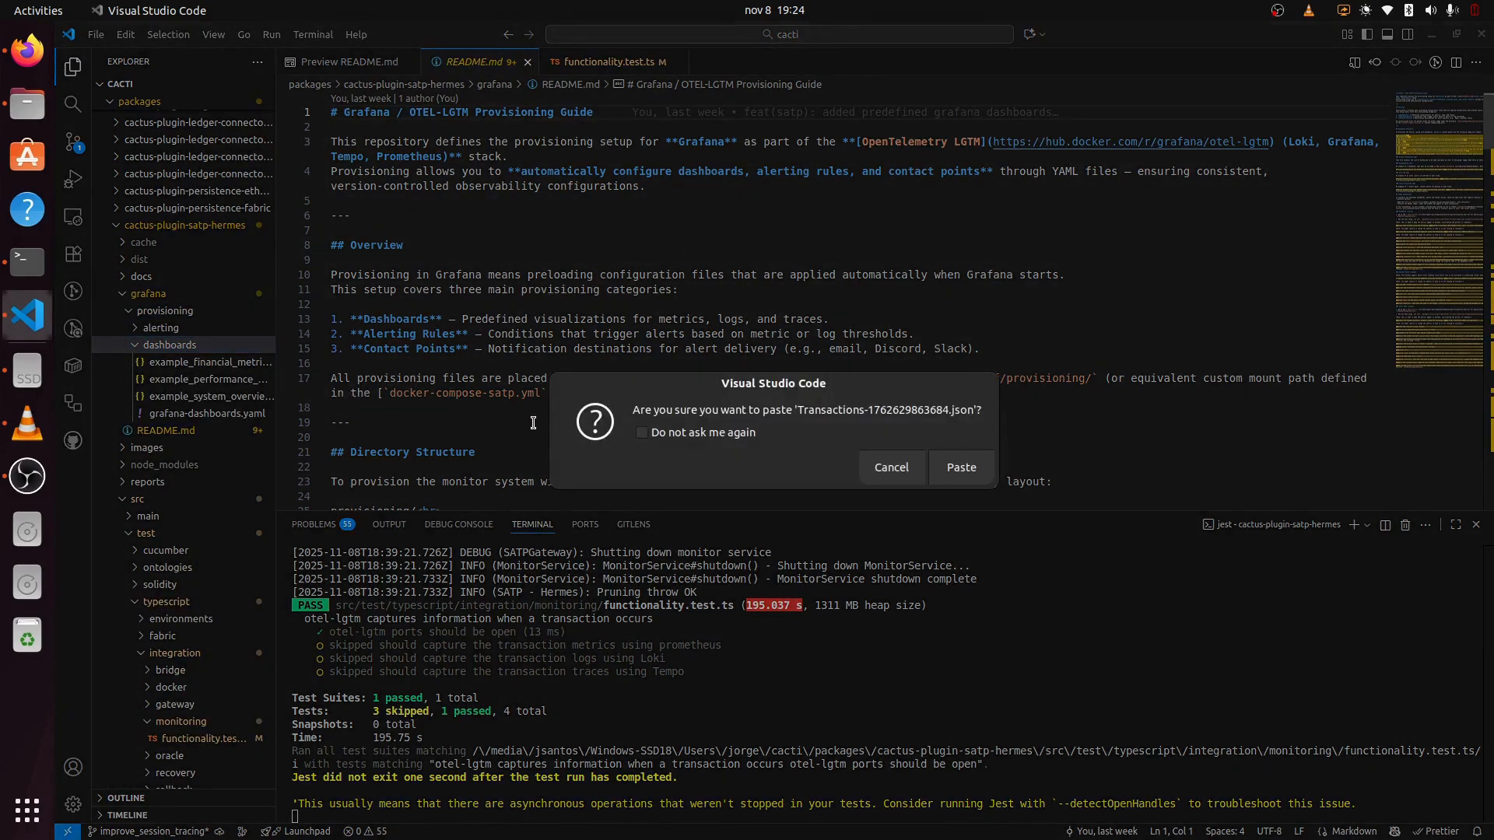
pyautogui.click(963, 469)
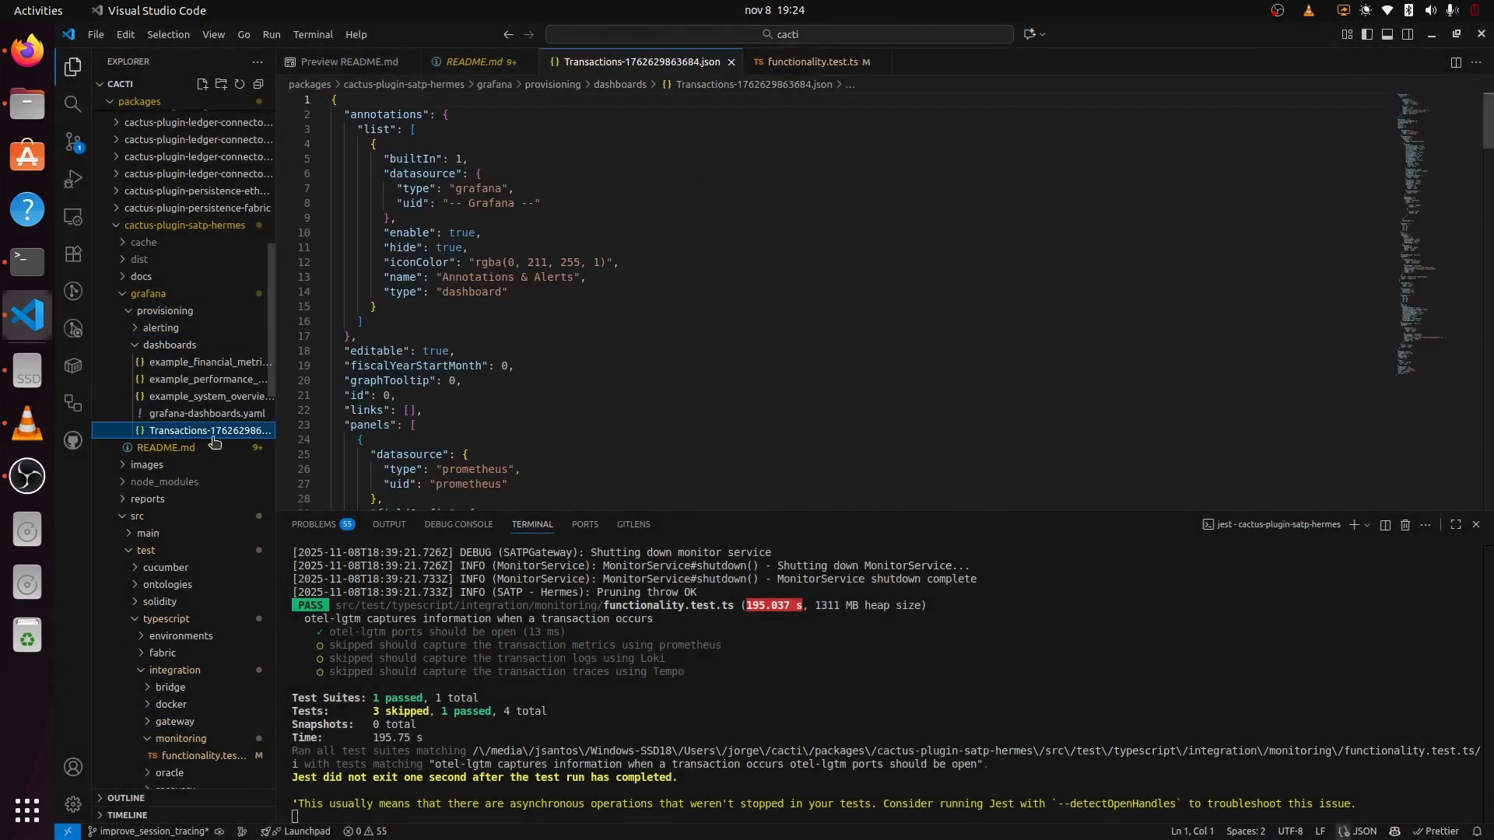
# Step: Rename the pasted file to Transactions.json and open it in the editor
pyautogui.press('F2')
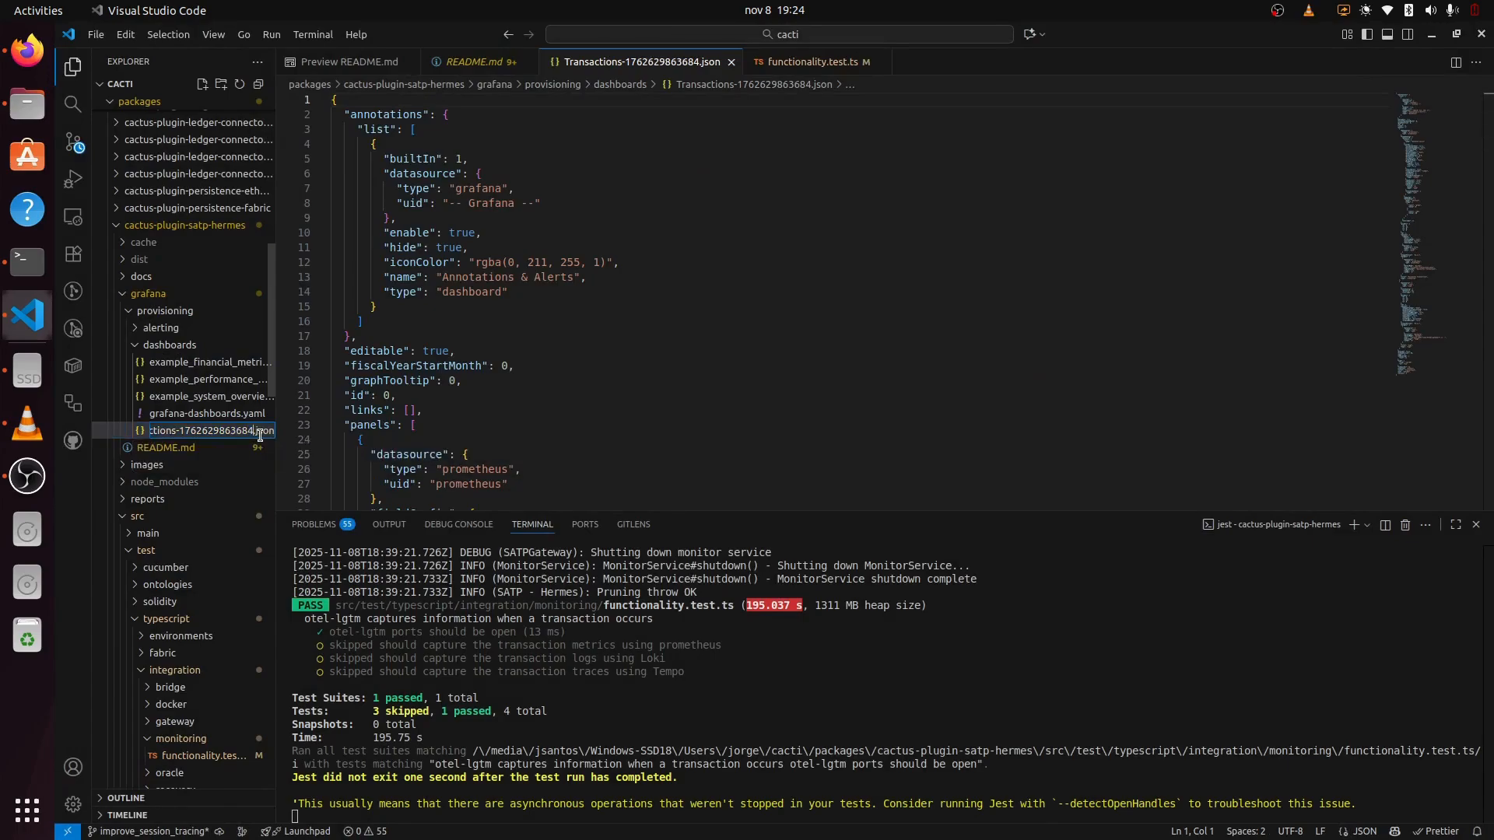
pyautogui.hotkey('ctrl', 'BackSpace')
pyautogui.press('Return')
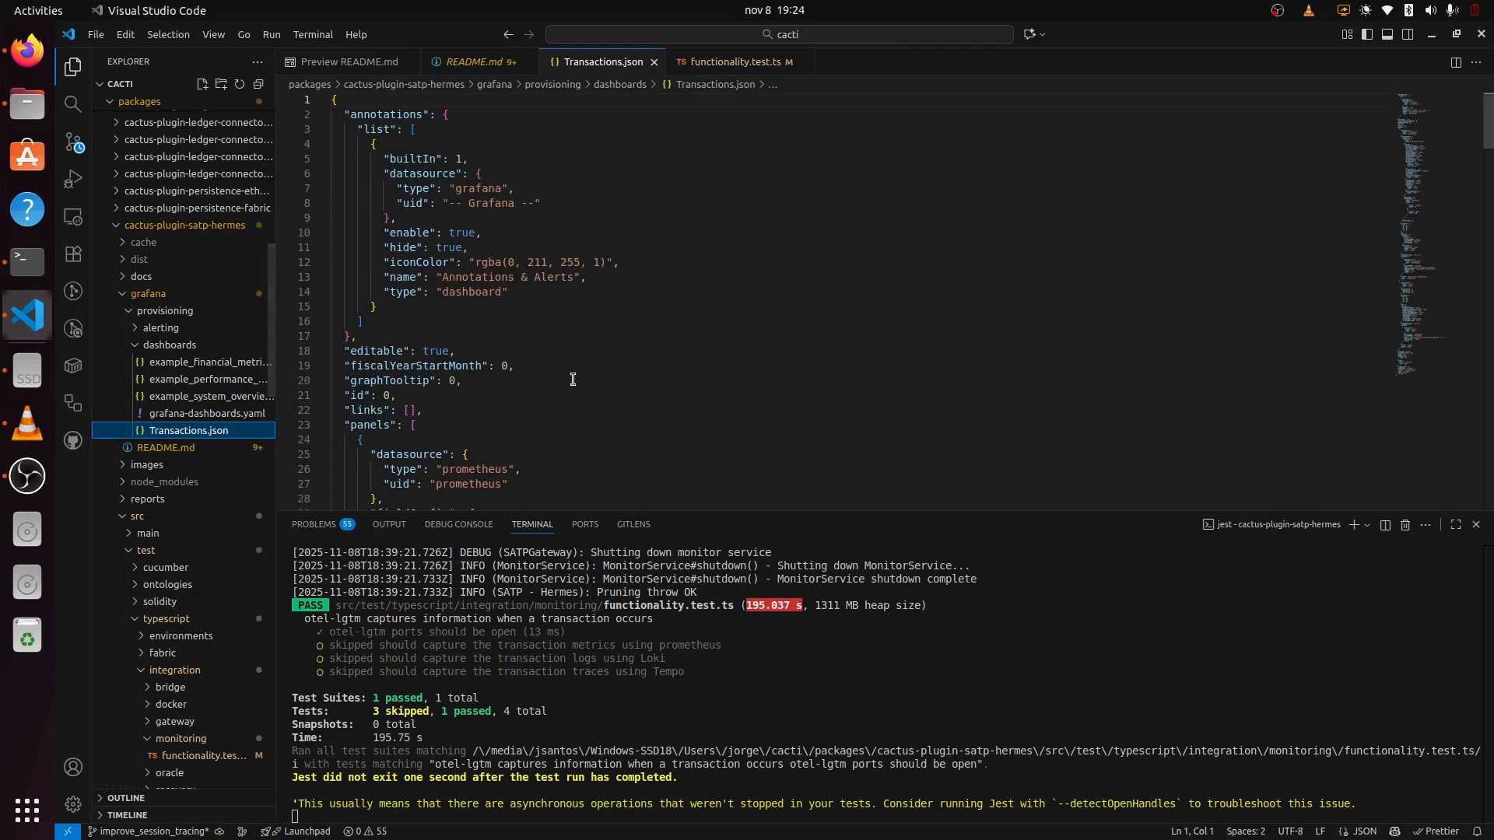
pyautogui.click(710, 349)
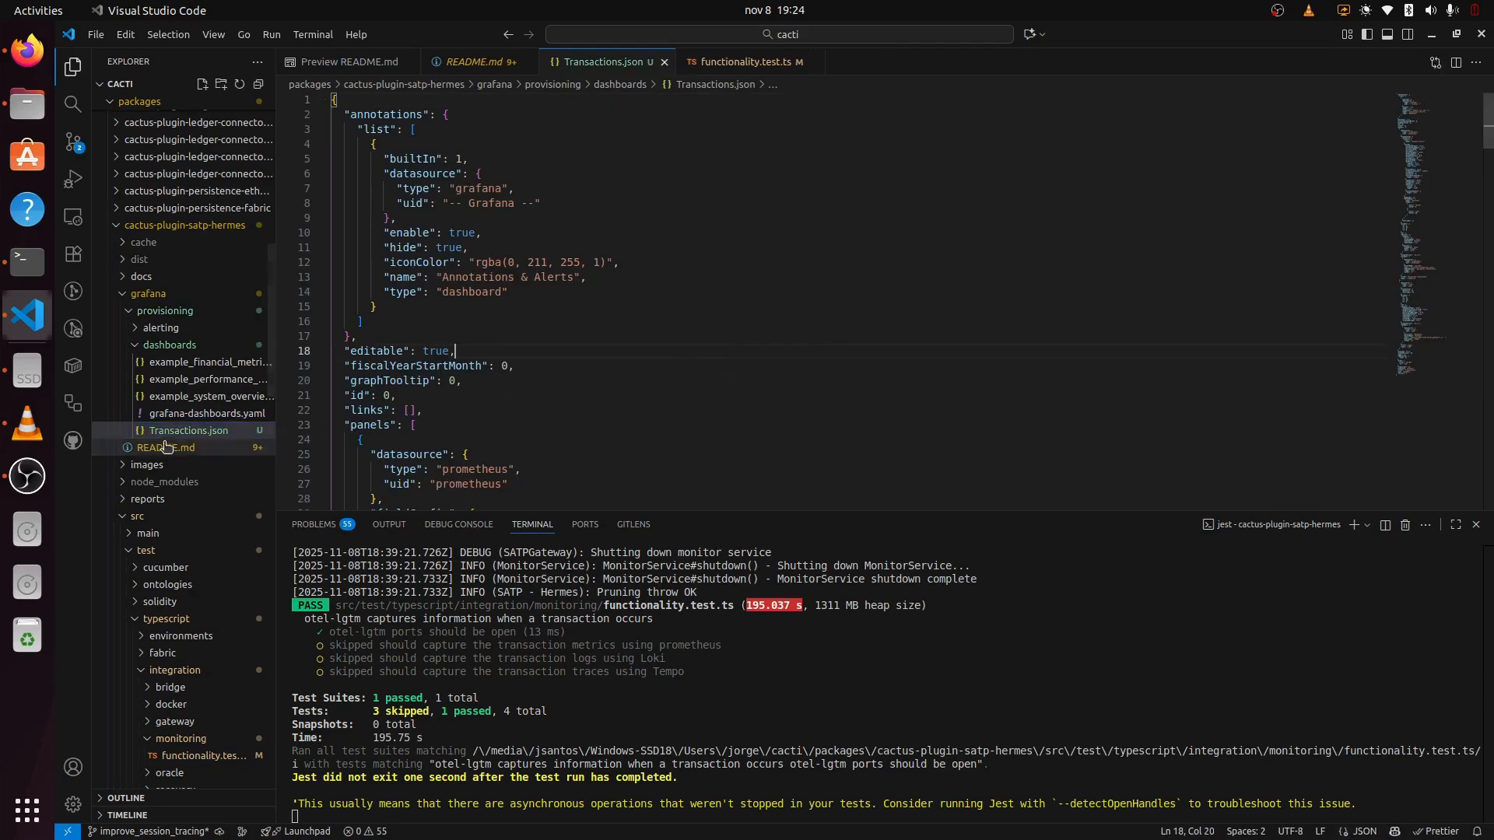
# Step: Duplicate the System Overview provider entry in grafana-dashboards.yaml
pyautogui.click(191, 410)
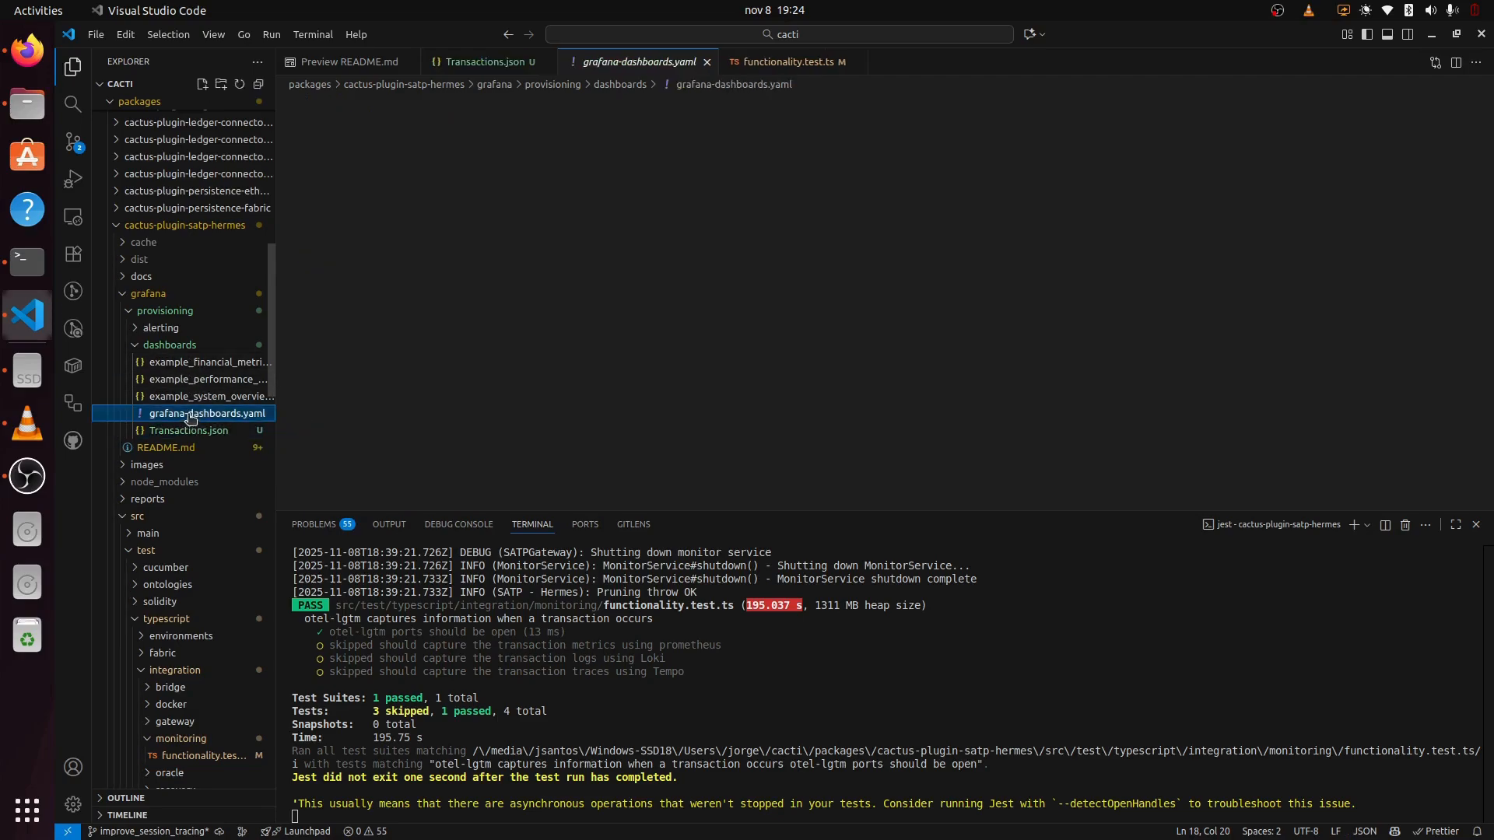
pyautogui.moveTo(609, 431); pyautogui.dragTo(345, 367)
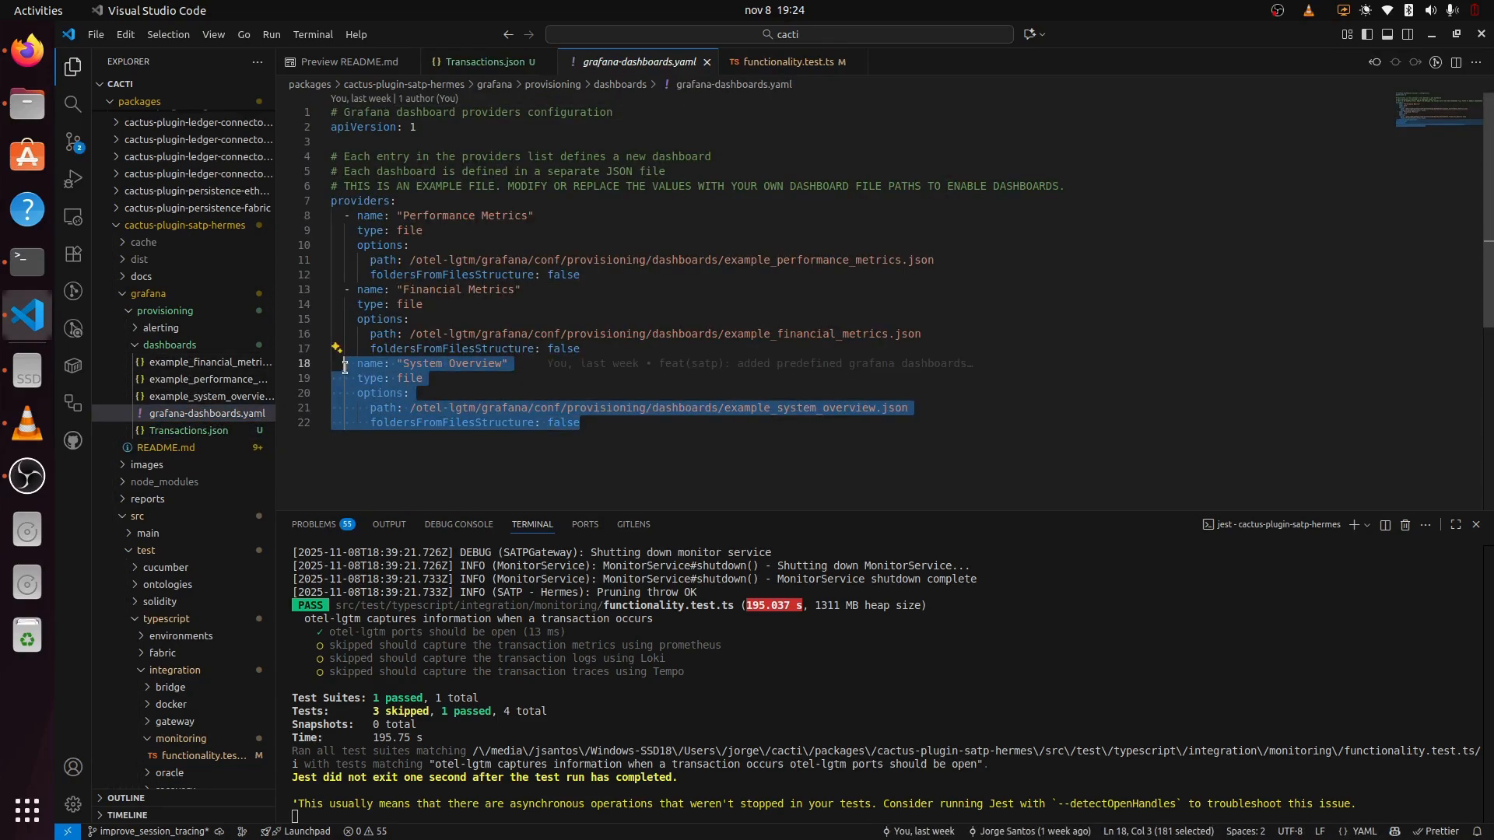
pyautogui.hotkey('ctrl', 'c')
pyautogui.click(602, 424)
pyautogui.press('Return')
pyautogui.hotkey('ctrl', 'v')
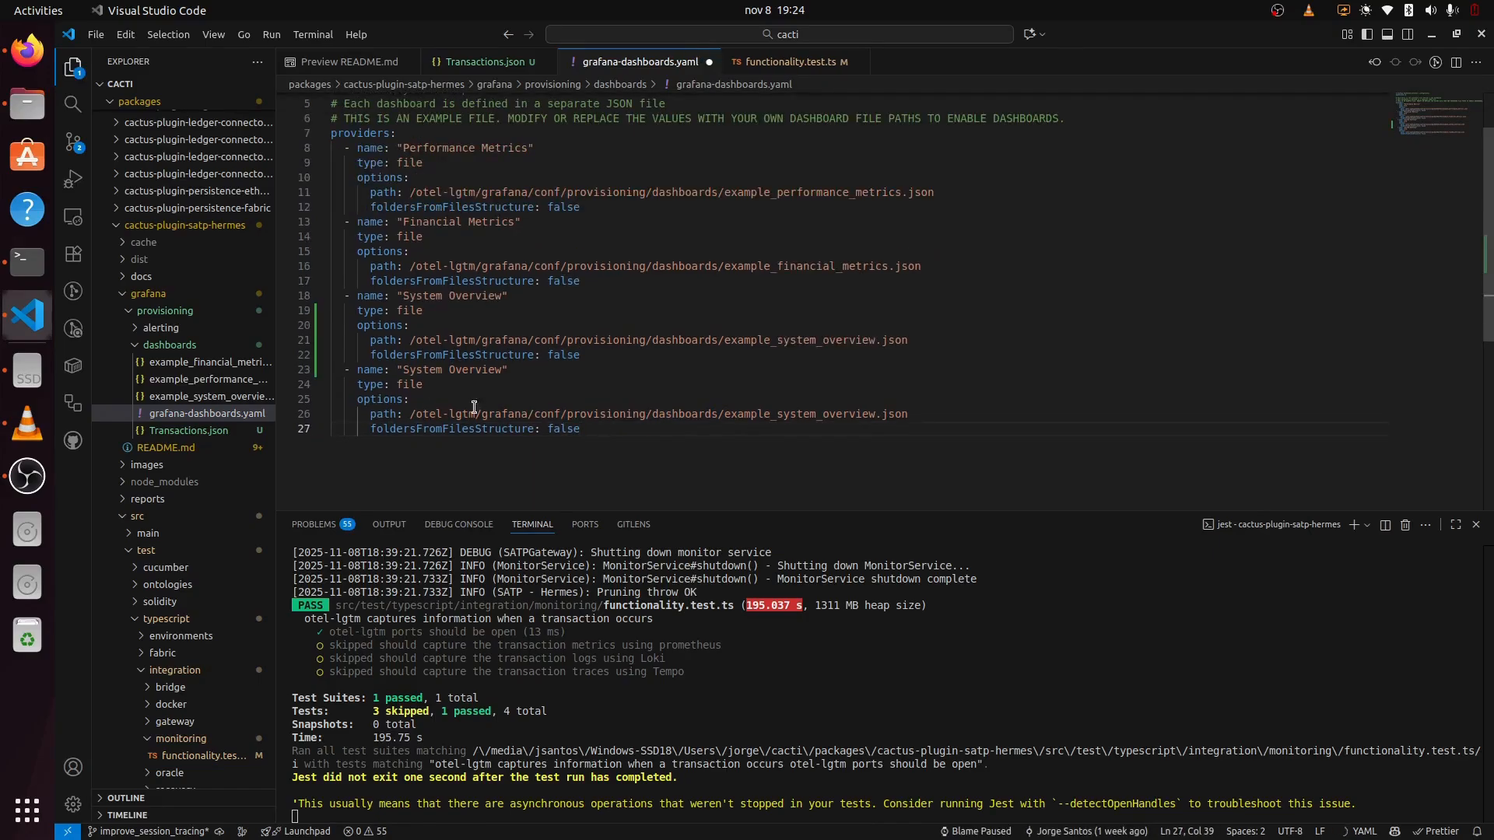
# Step: Rename the copy to Transactions Dashboard with path Transactions.json, save, and stop the hung test run
pyautogui.moveTo(401, 369); pyautogui.dragTo(502, 369)
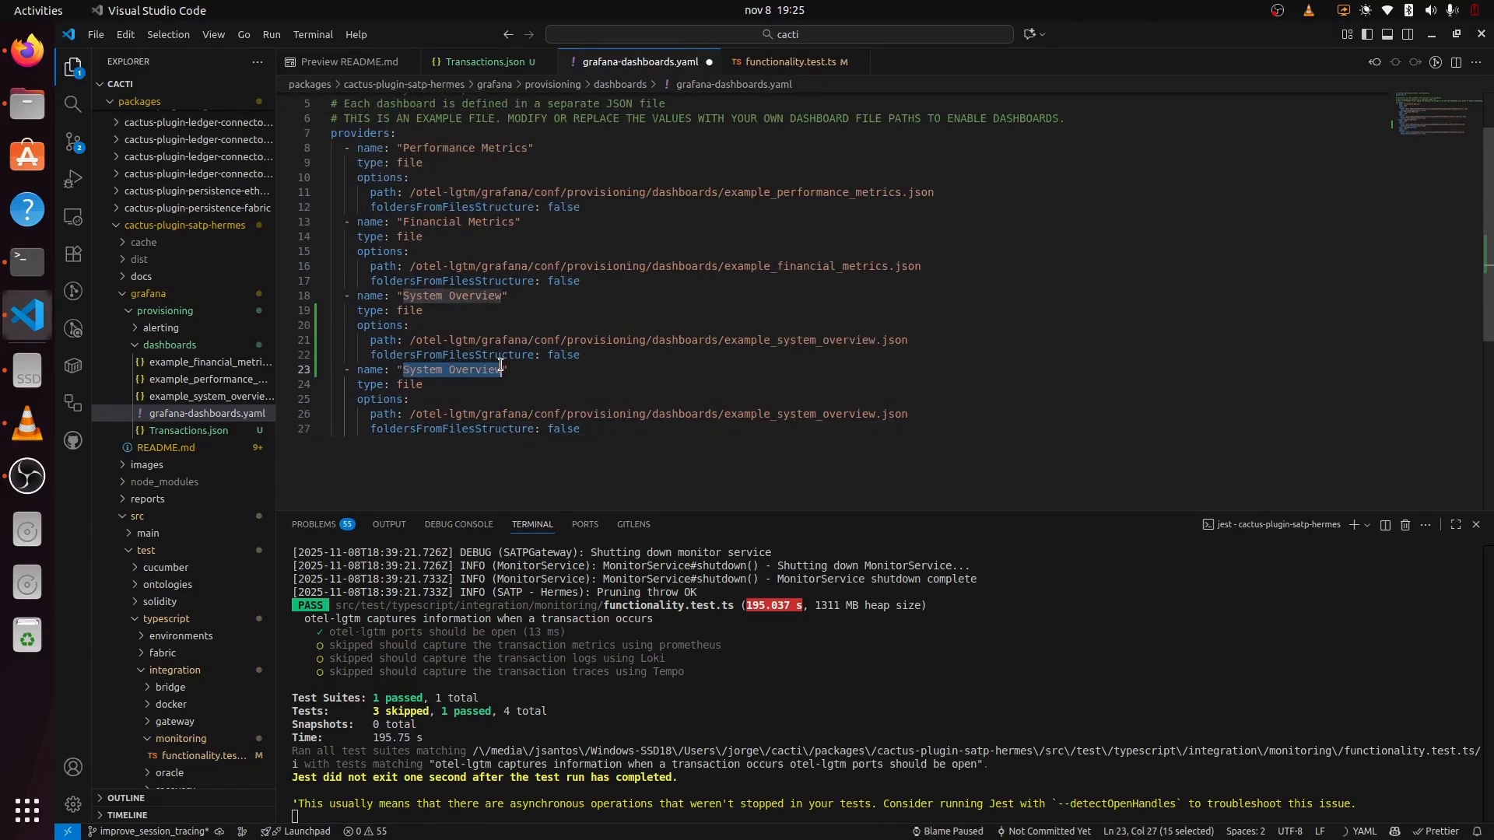
pyautogui.write('Transa')
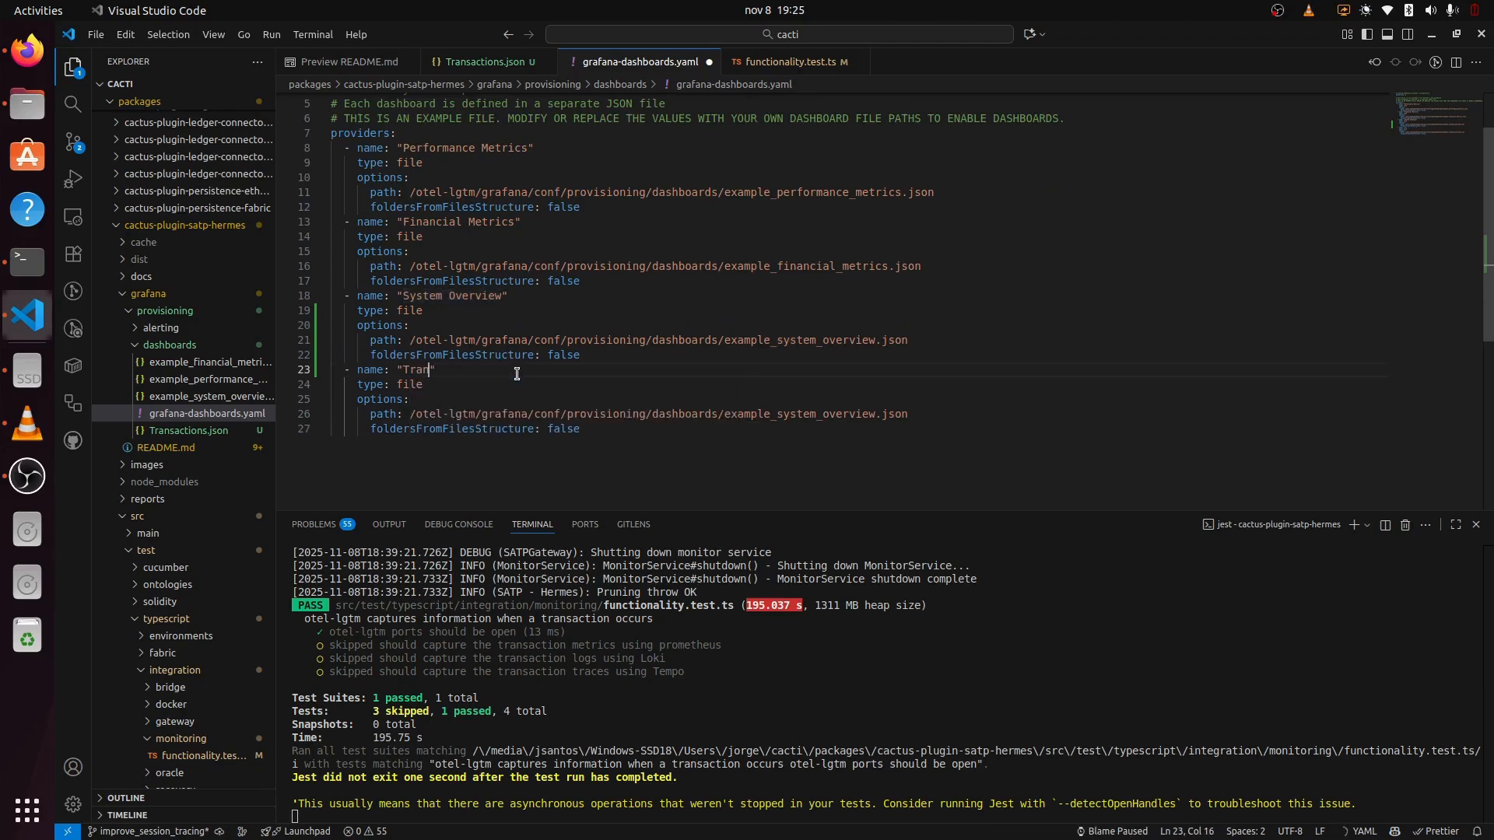
pyautogui.write('ctions')
pyautogui.press('Tab')
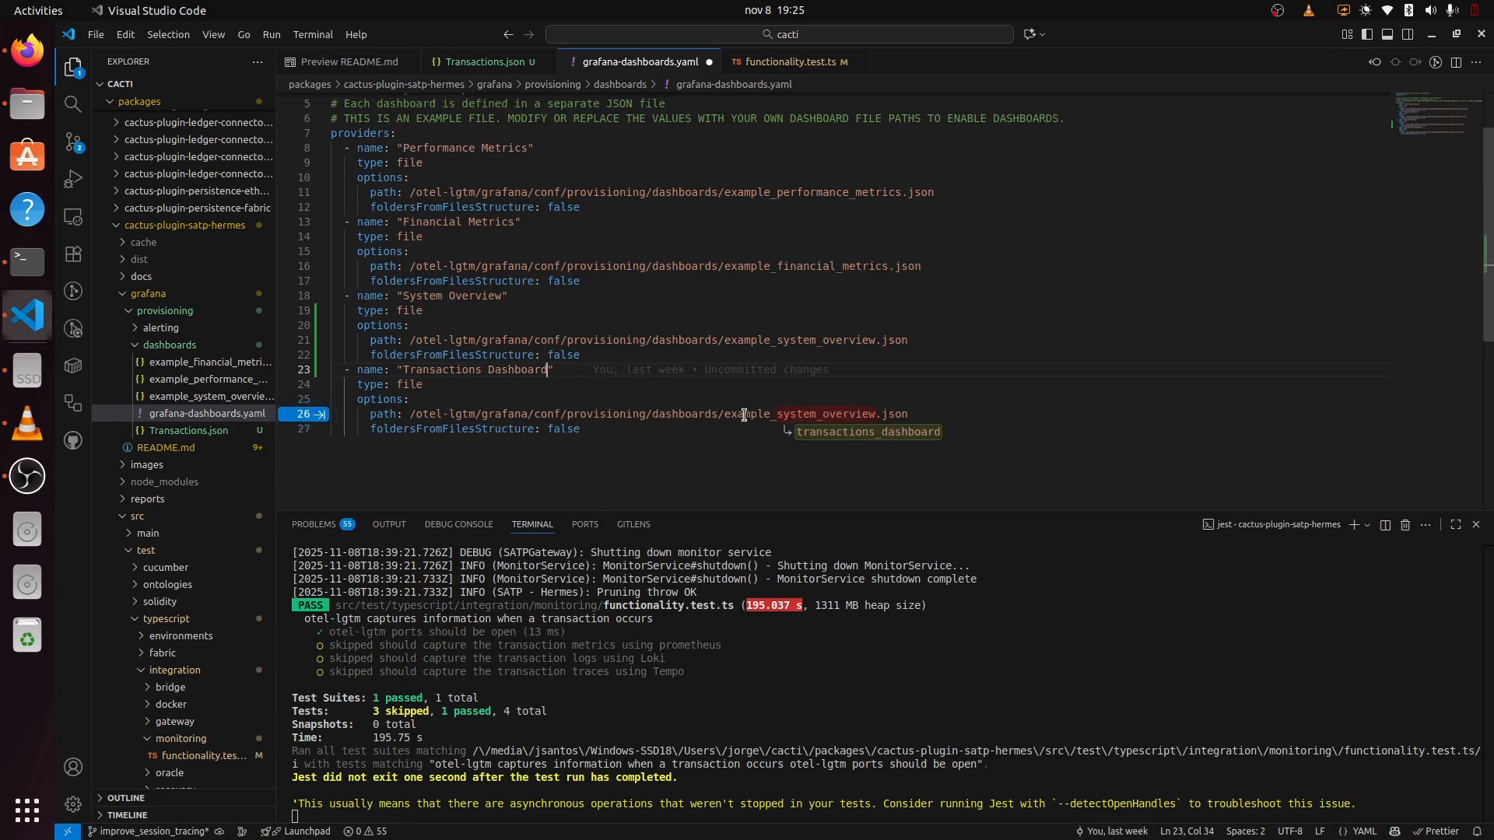
pyautogui.moveTo(726, 414); pyautogui.dragTo(870, 414)
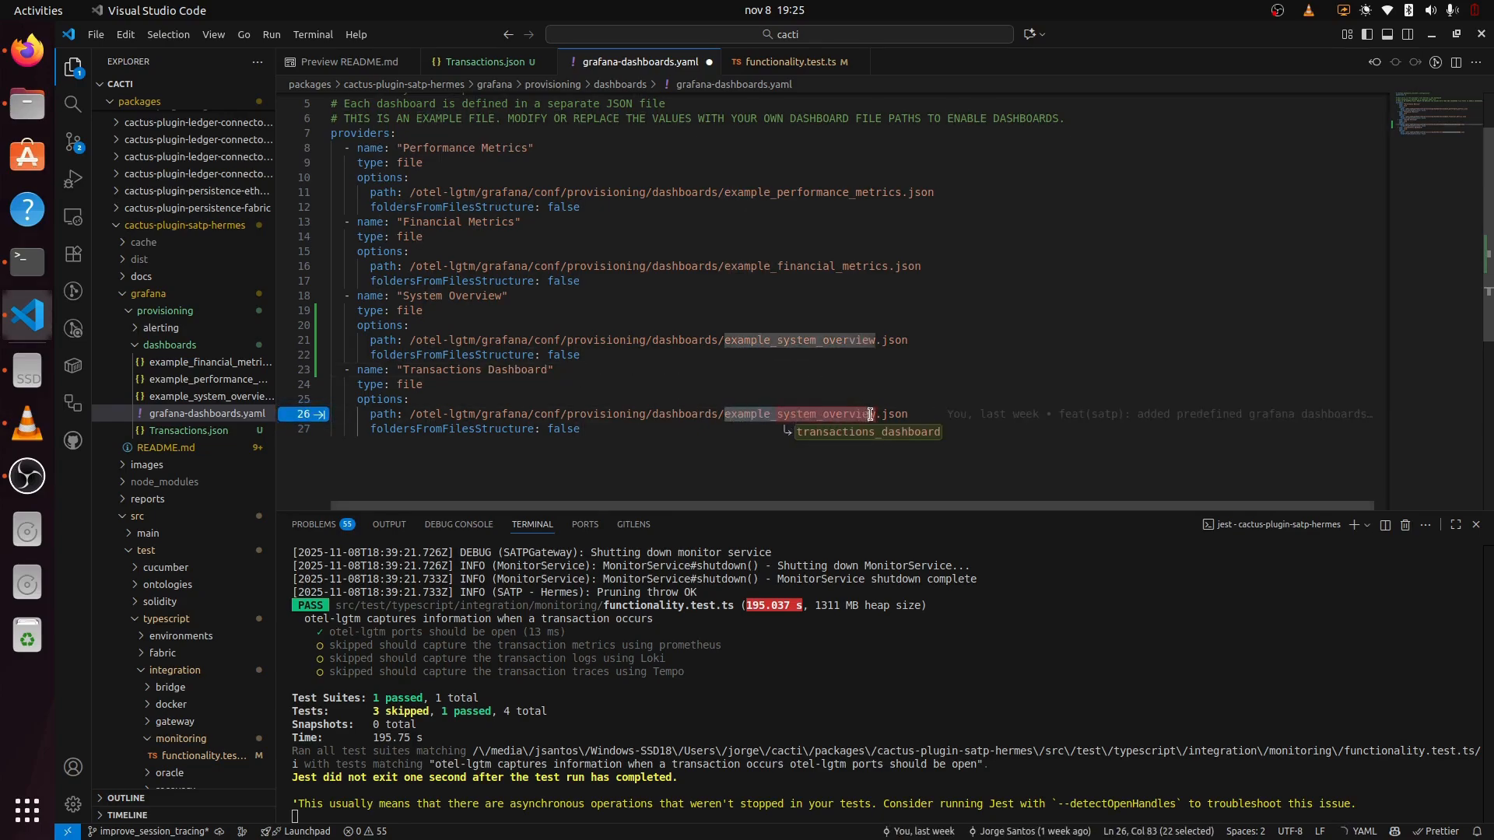
pyautogui.write('Transactions')
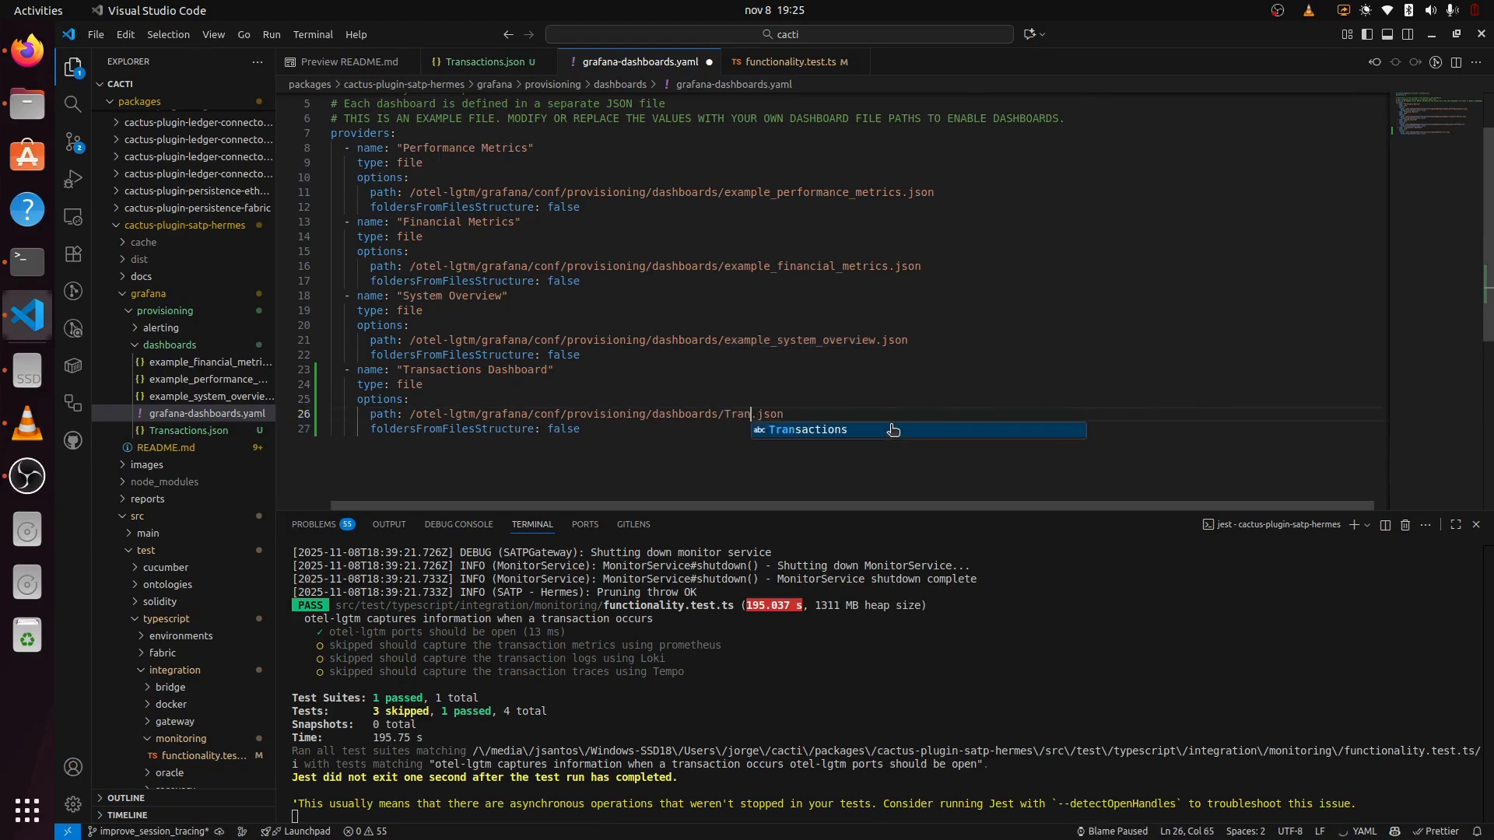
pyautogui.hotkey('ctrl', 's')
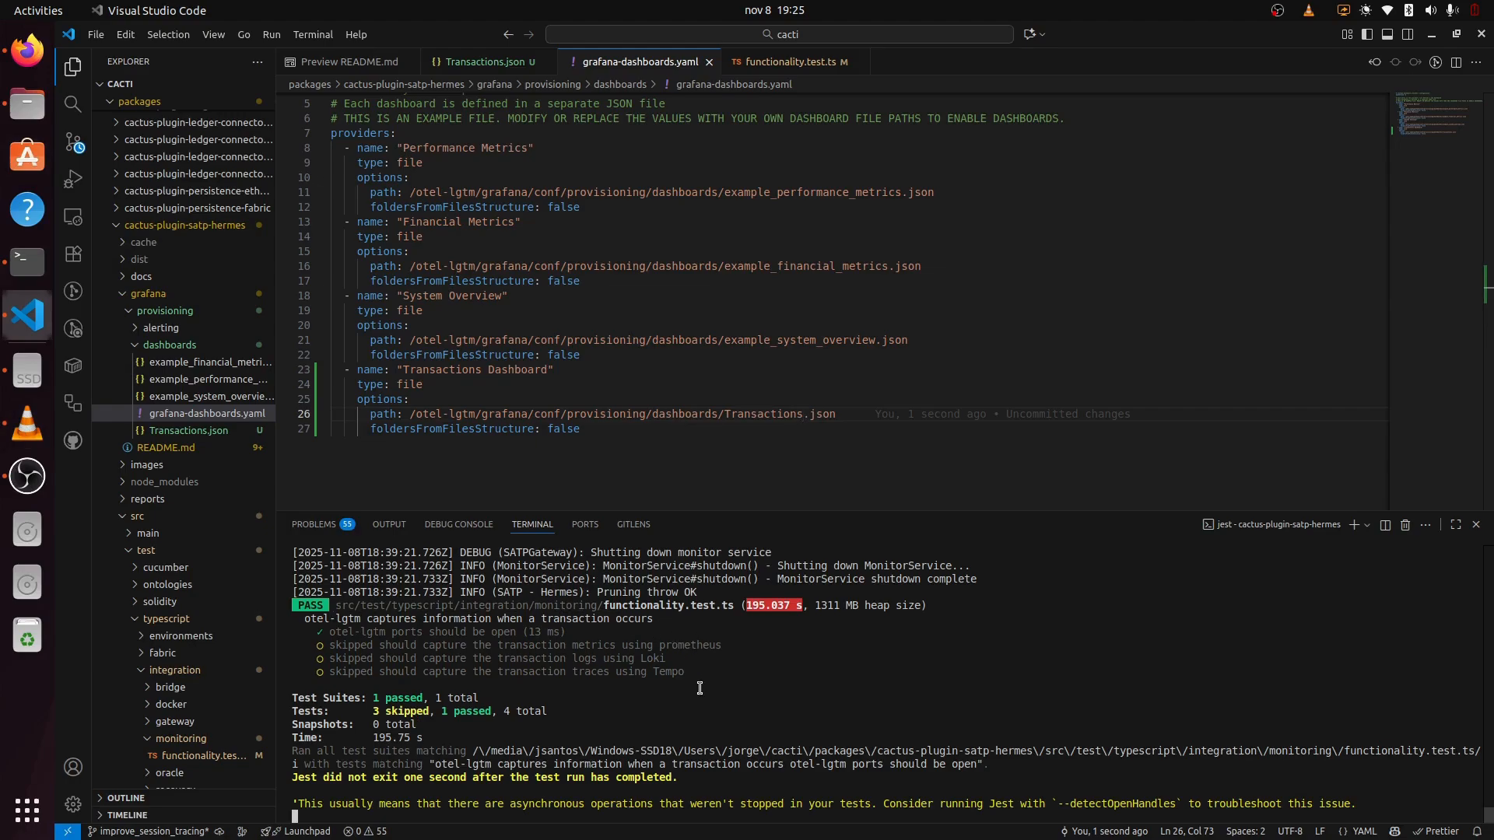
pyautogui.hotkey('ctrl', 'c')
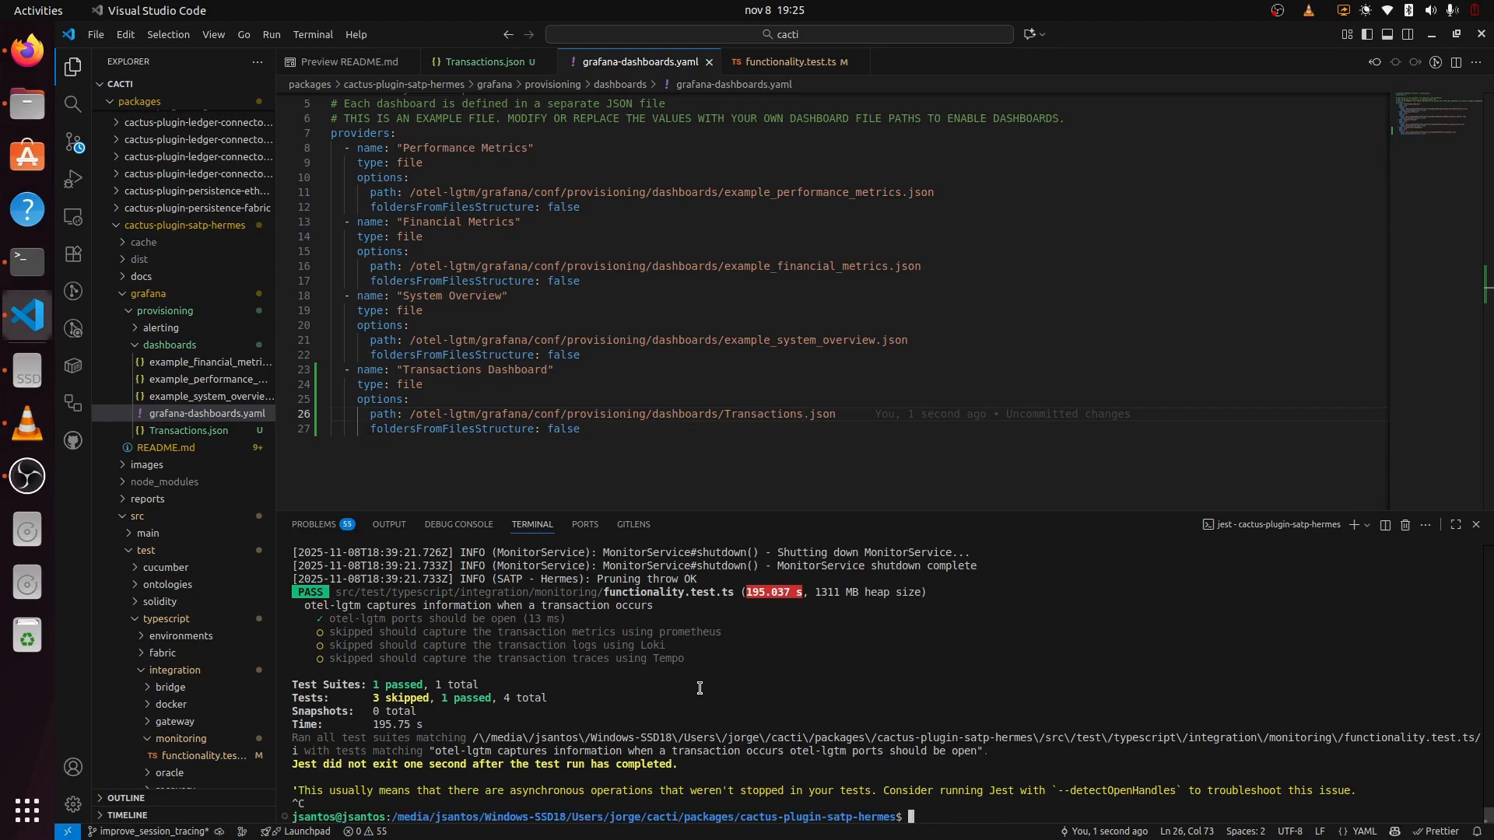
# Step: Recall and run docker kill $(docker ps -q) to stop all running containers
pyautogui.press('Up')
pyautogui.press('Up')
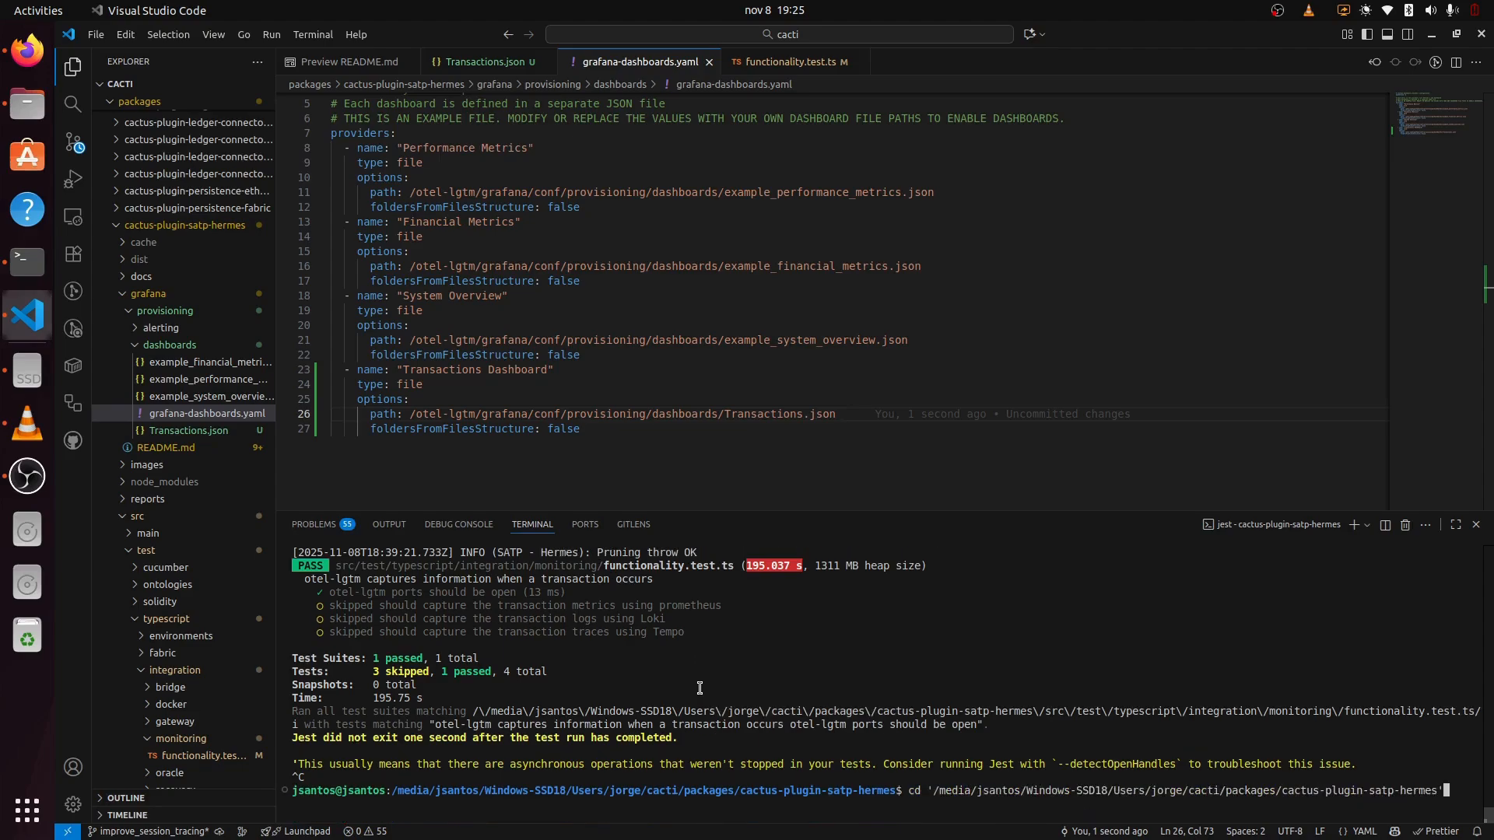
pyautogui.press('Up')
pyautogui.press('Up')
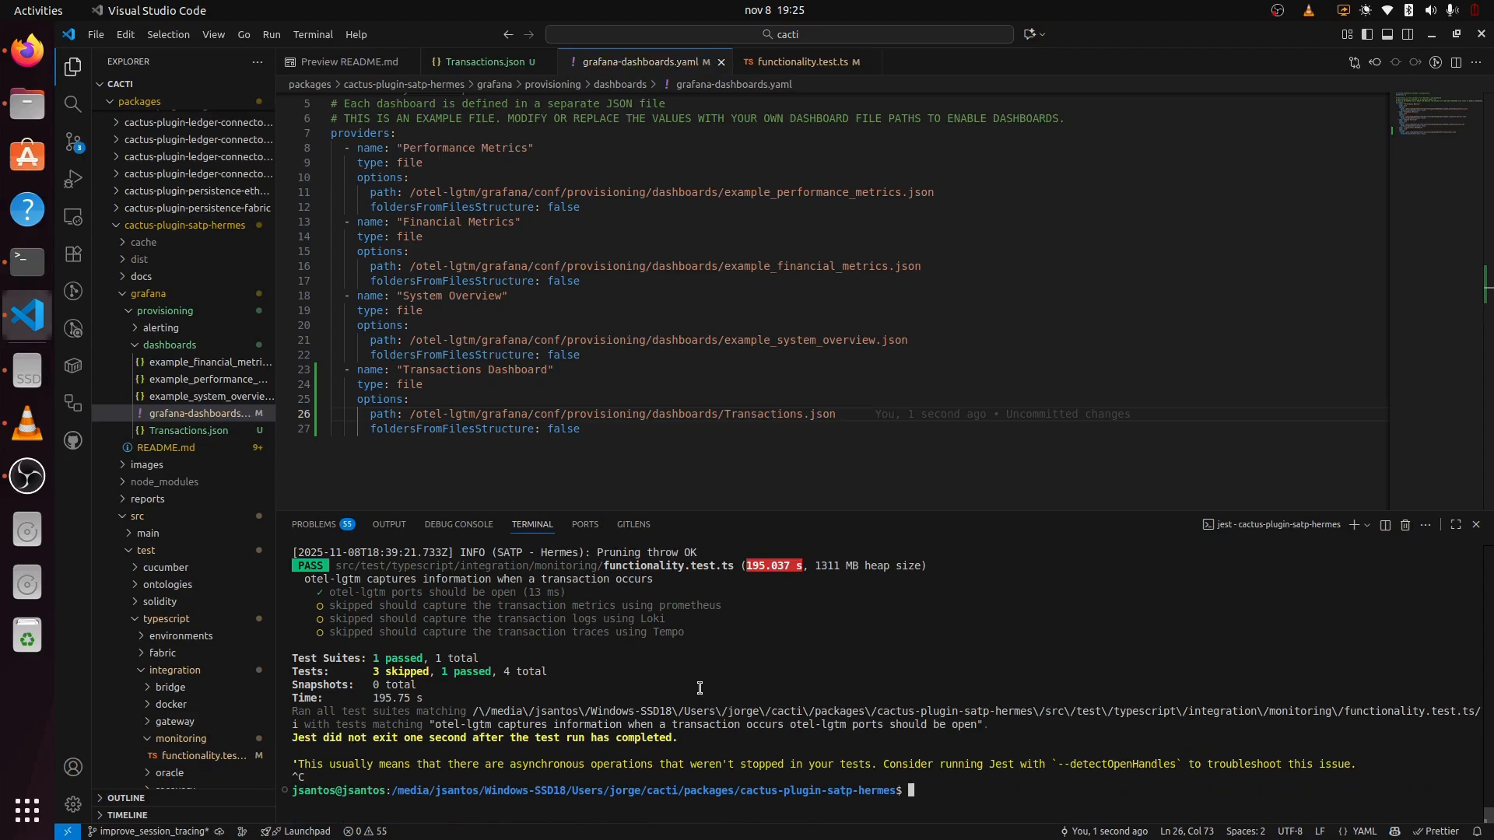
pyautogui.hotkey('ctrl', 'r')
pyautogui.write('docker')
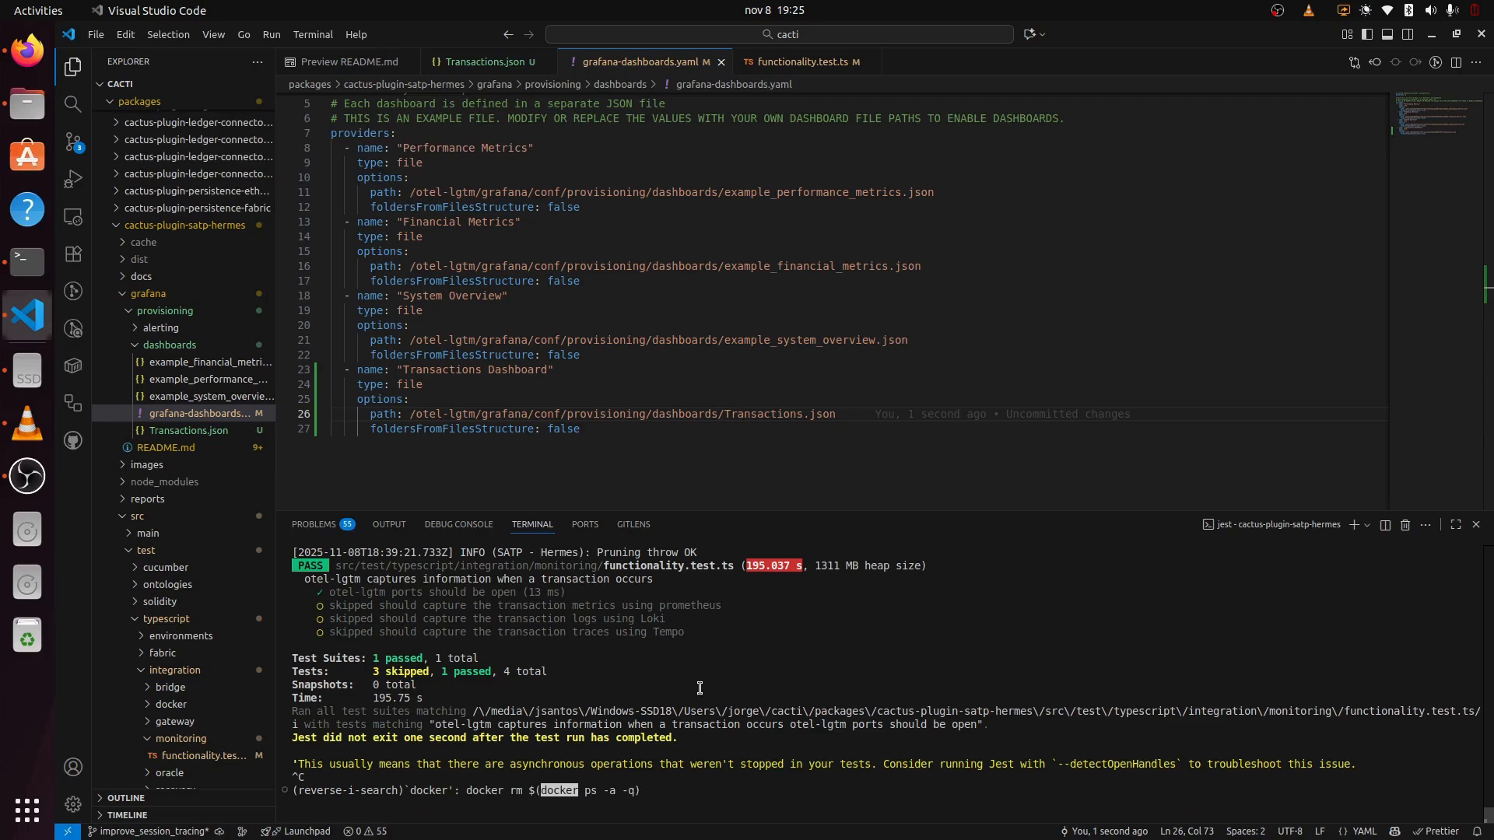
pyautogui.write(' kil')
pyautogui.press('Return')
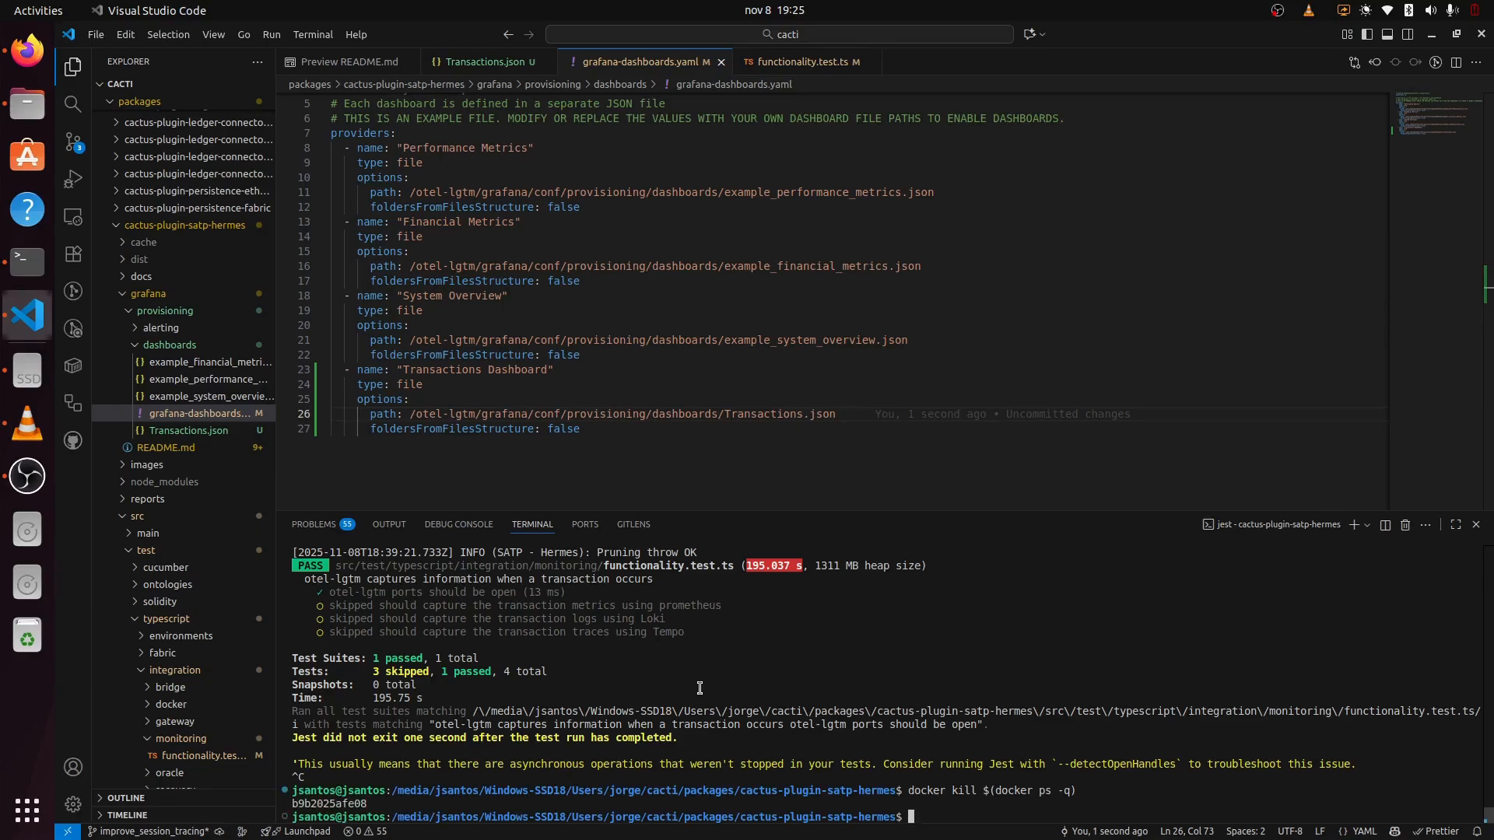
# Step: Recall and run docker rm $(docker ps -a -q) to remove all containers
pyautogui.hotkey('ctrl', 'r')
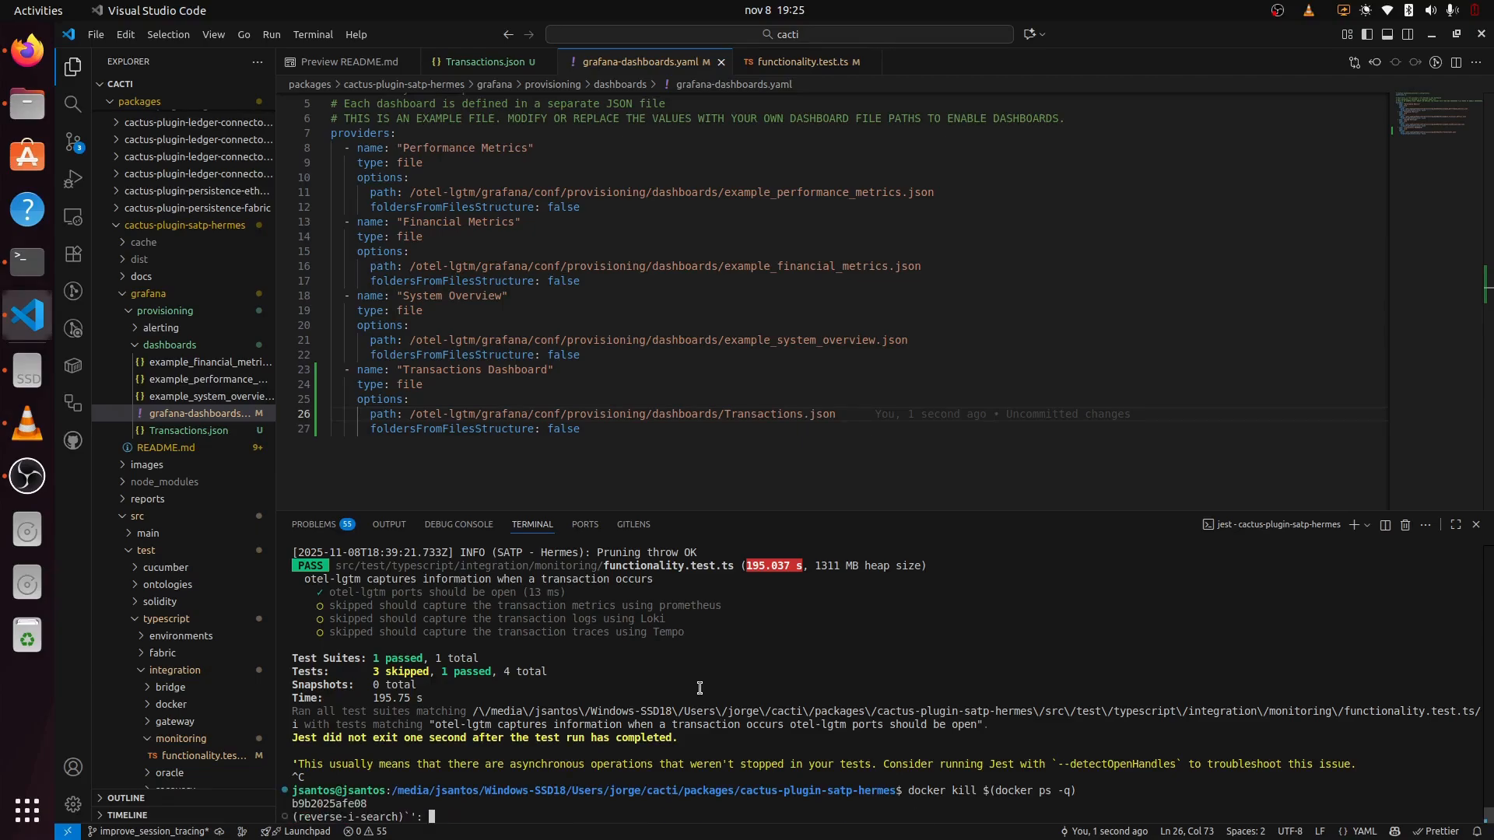
pyautogui.write('docker r')
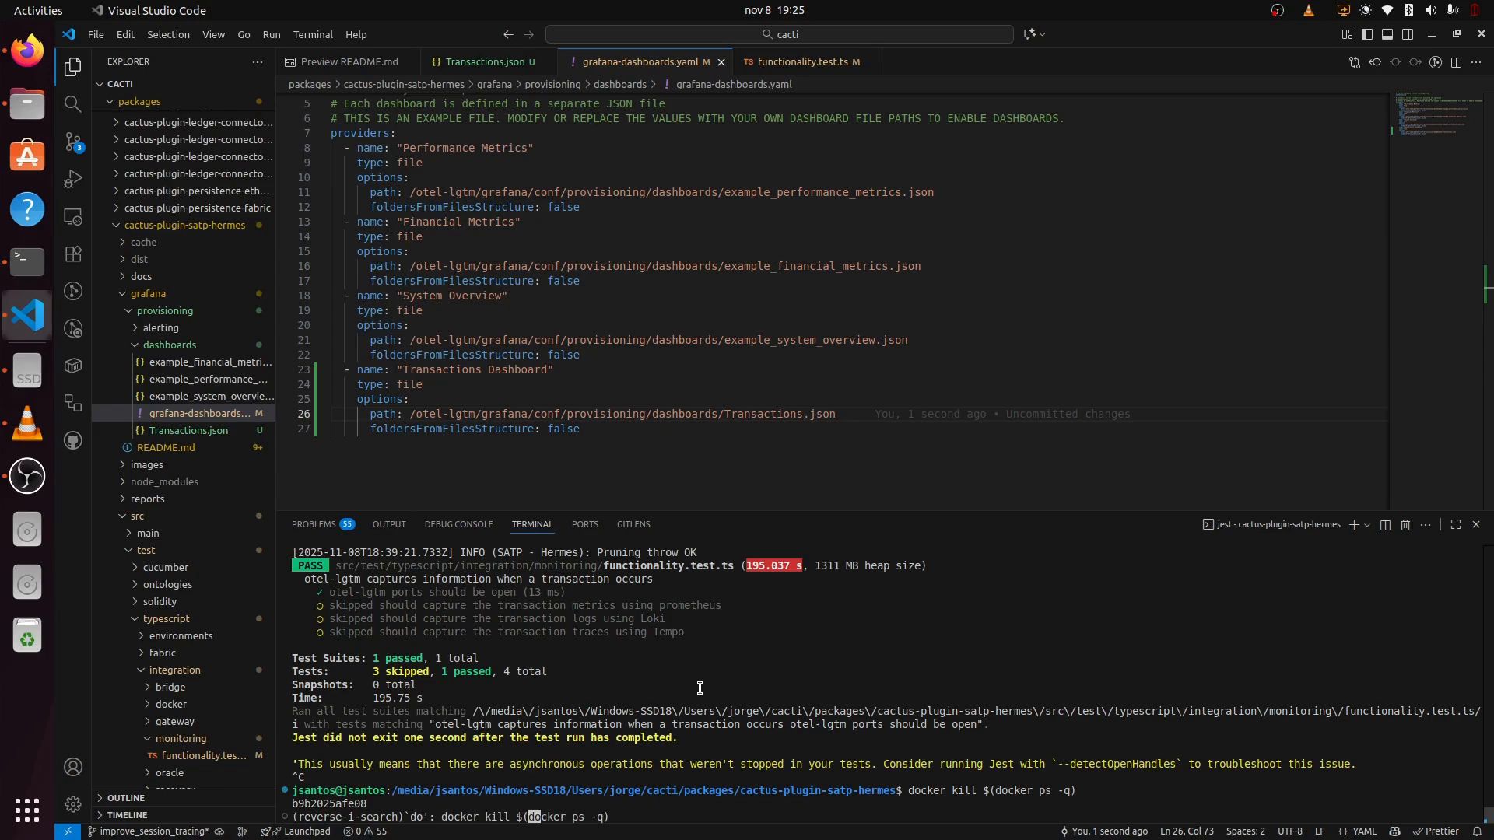
pyautogui.press('Right')
pyautogui.press('Return')
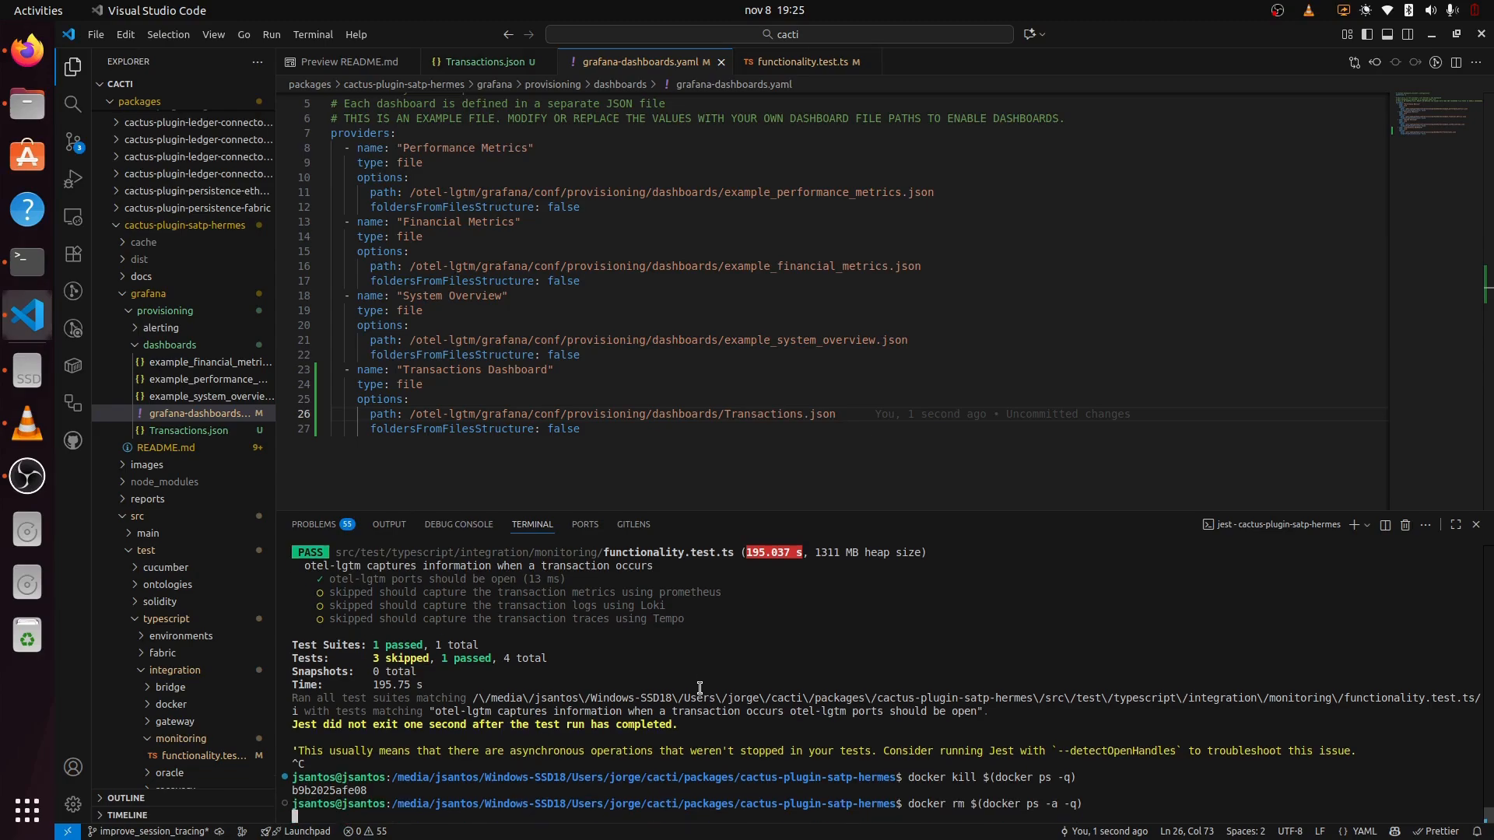
# Step: Close the Export dashboard drawer and reload Dashboards, confirming localhost:3000 is unreachable
pyautogui.click(29, 50)
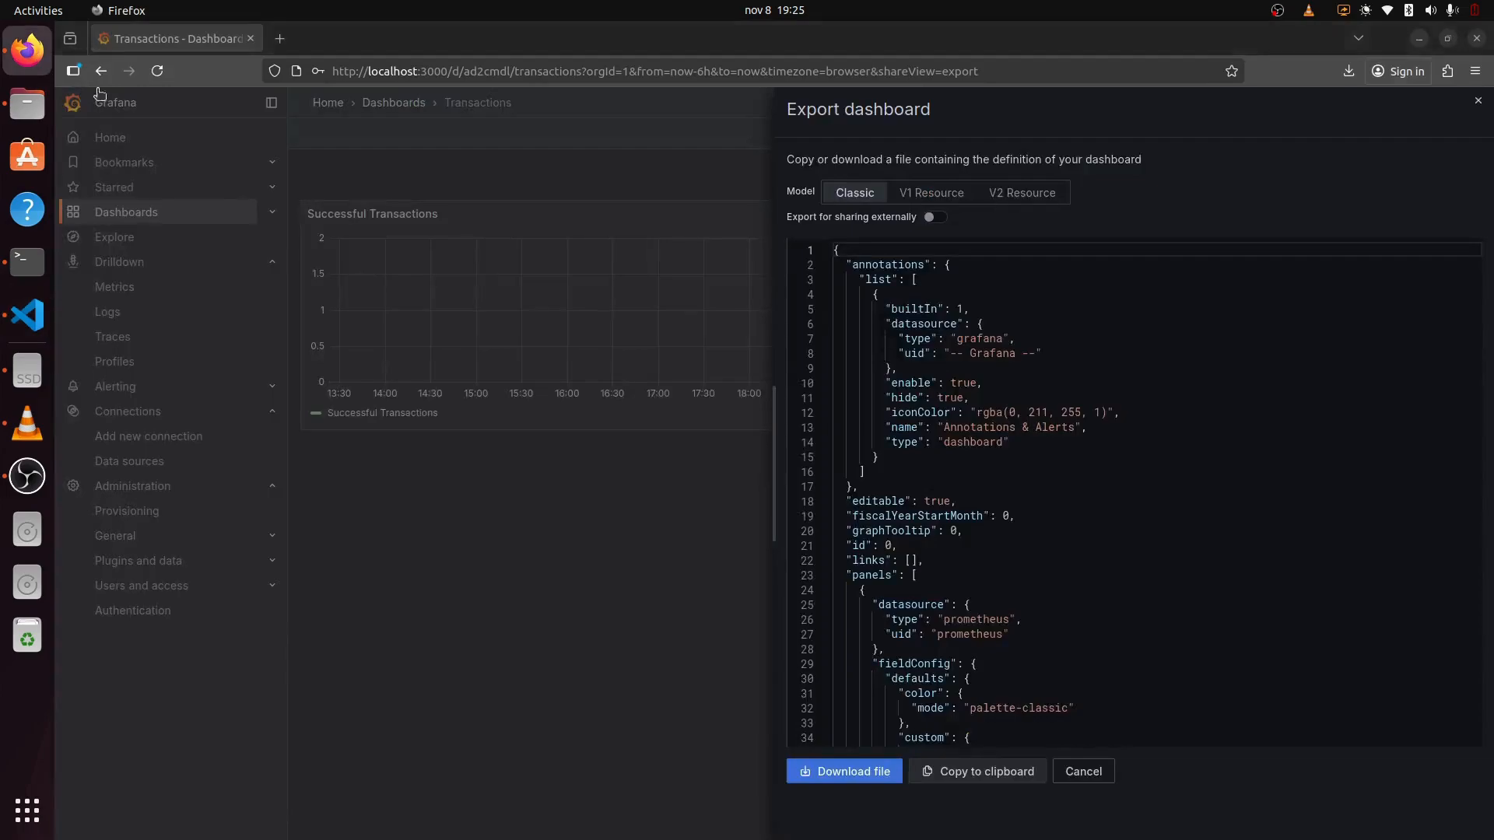
pyautogui.click(496, 148)
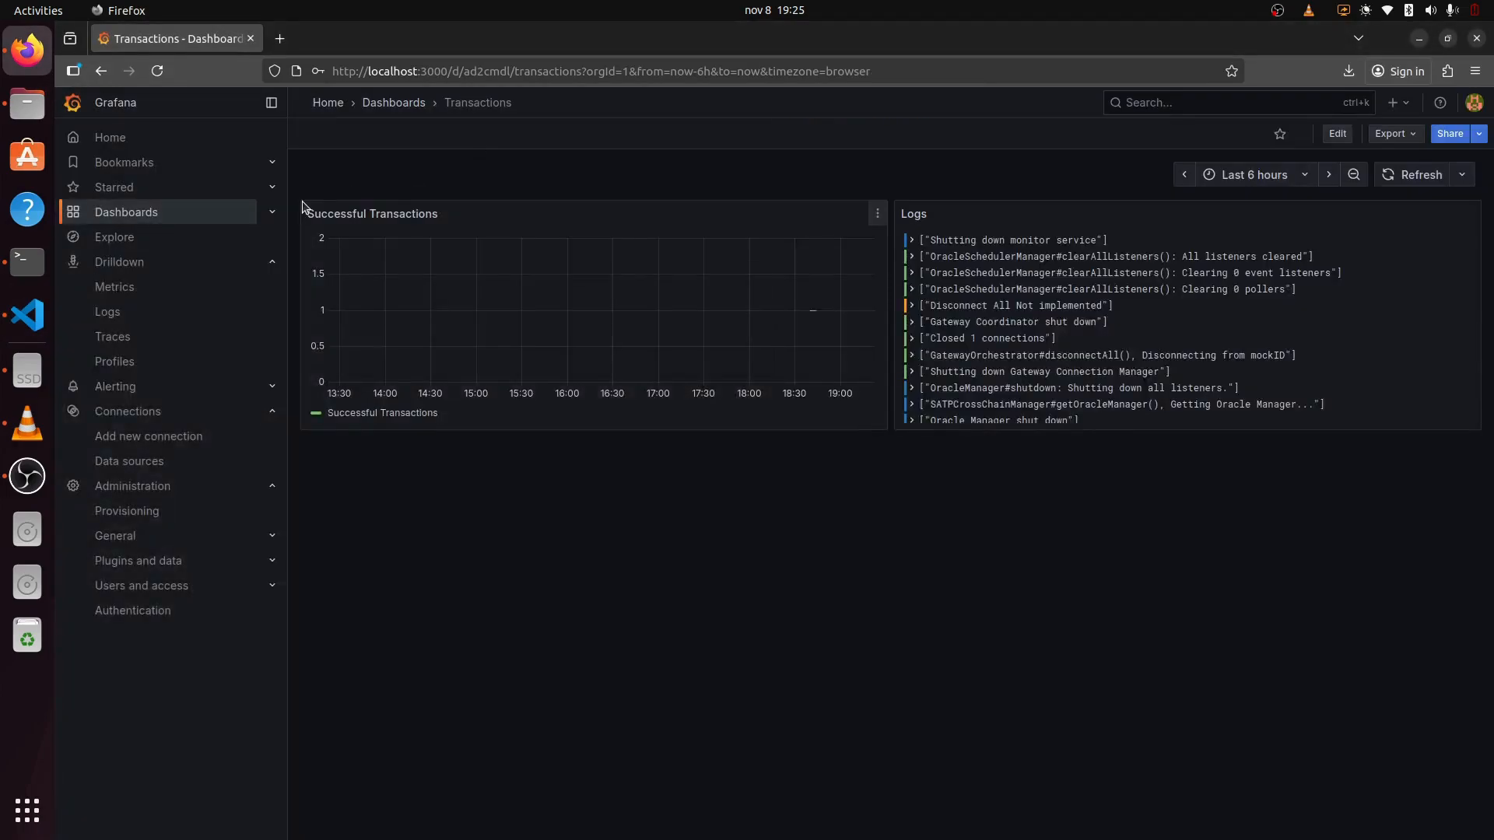
pyautogui.click(150, 217)
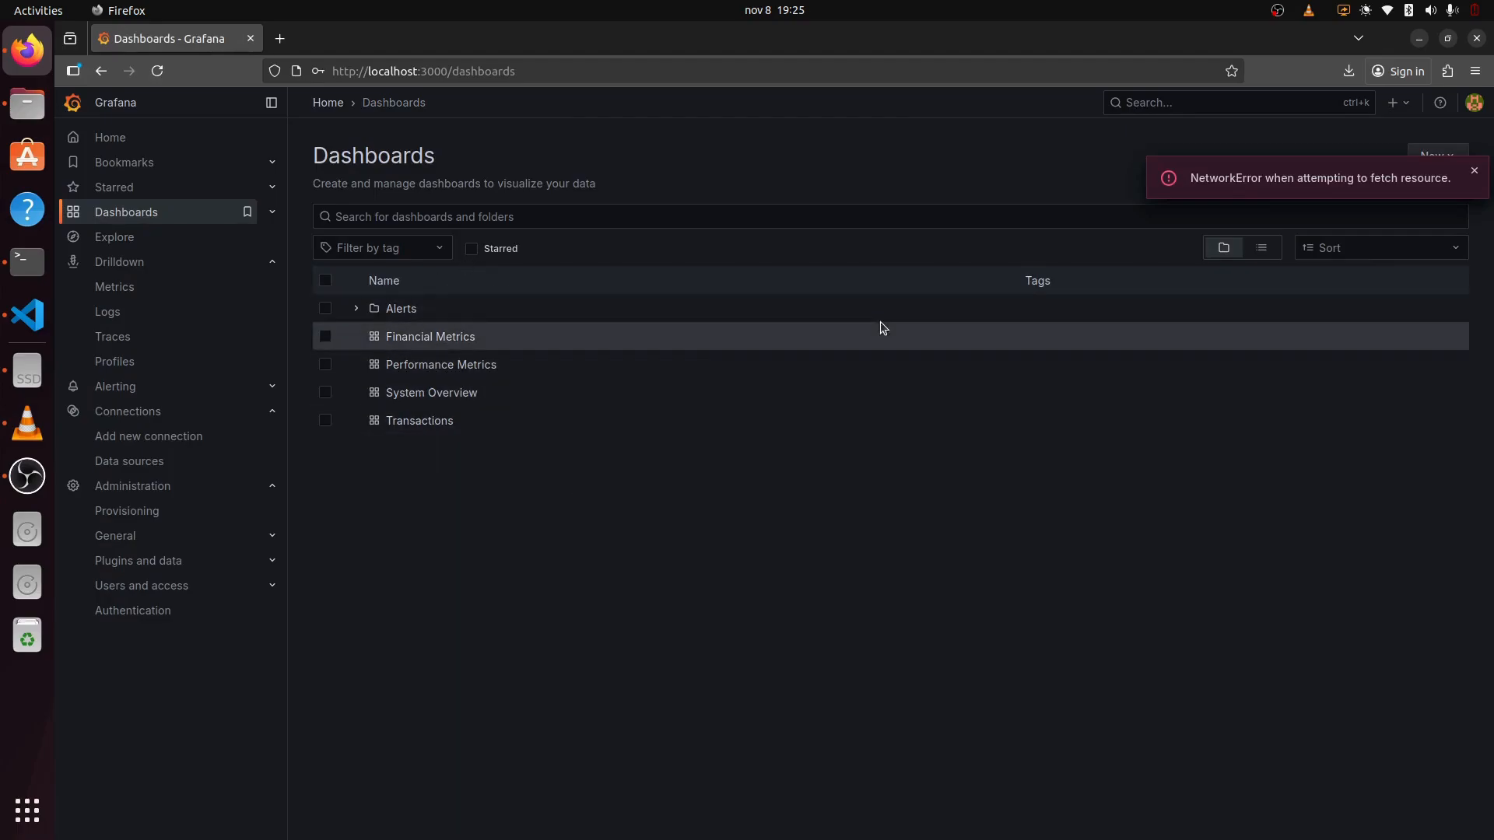
pyautogui.moveTo(1219, 183); pyautogui.dragTo(1325, 180)
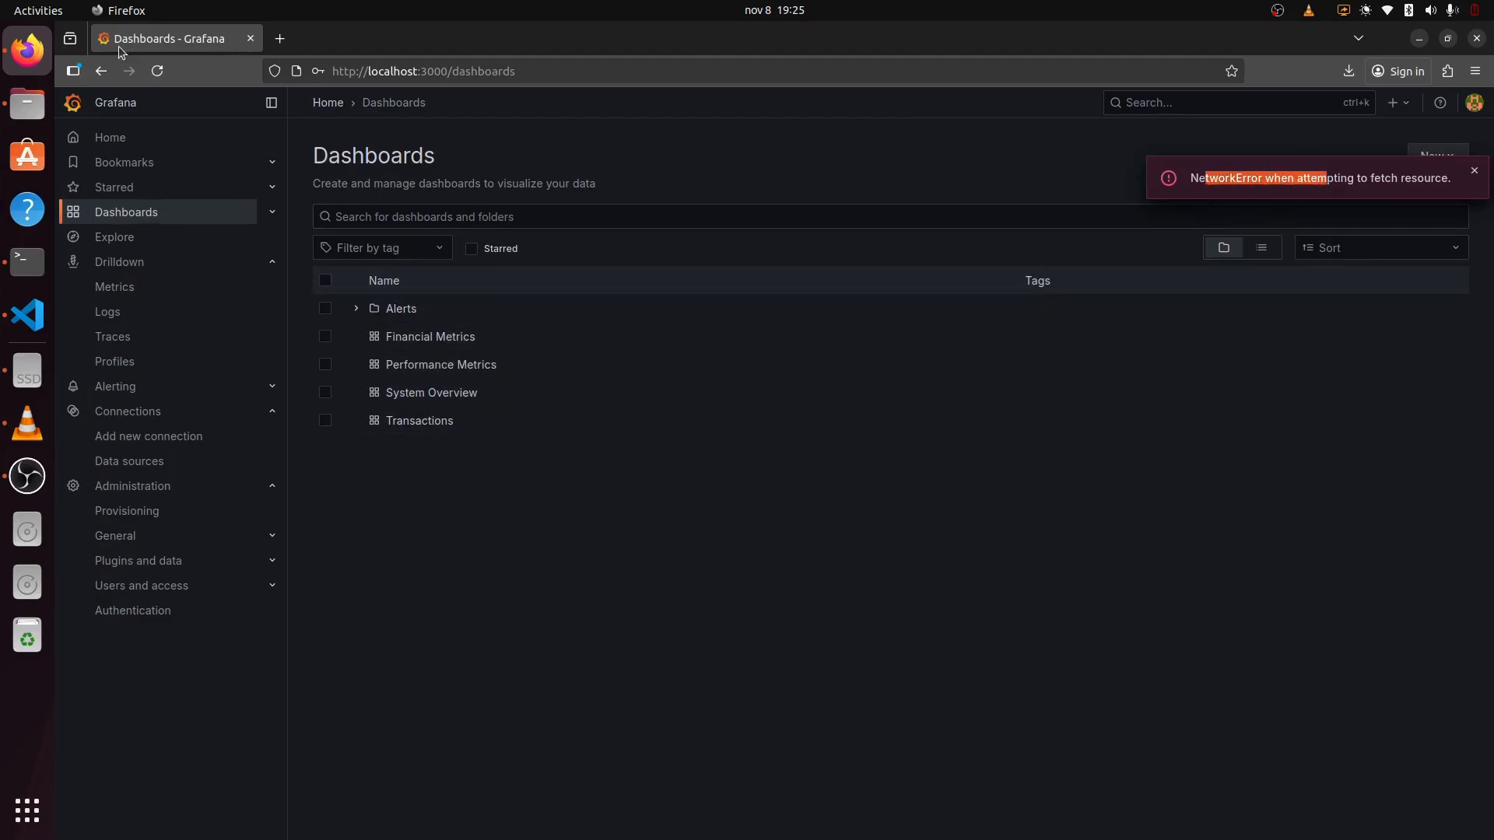
pyautogui.click(157, 70)
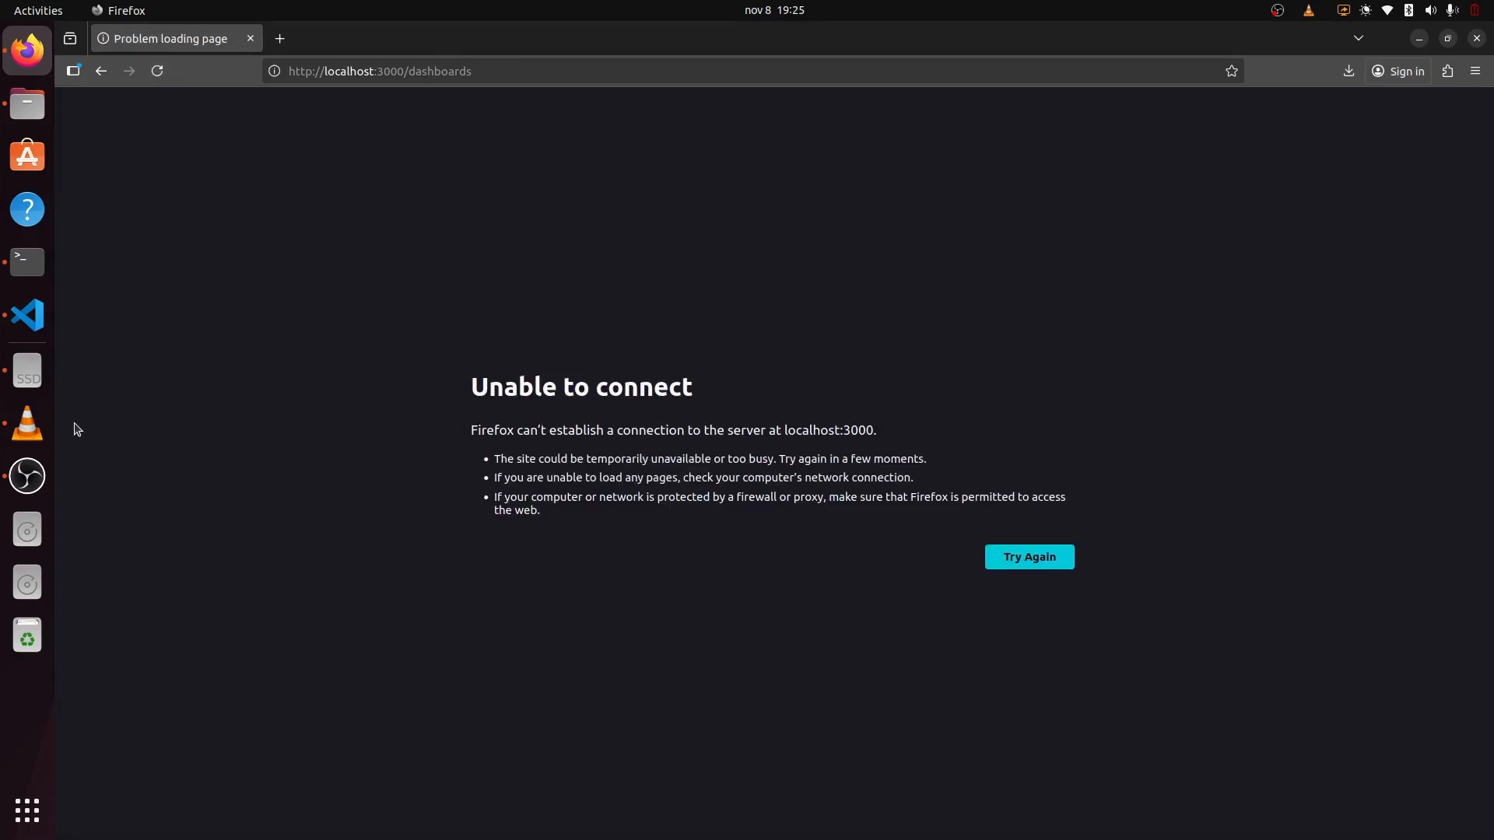
pyautogui.click(27, 315)
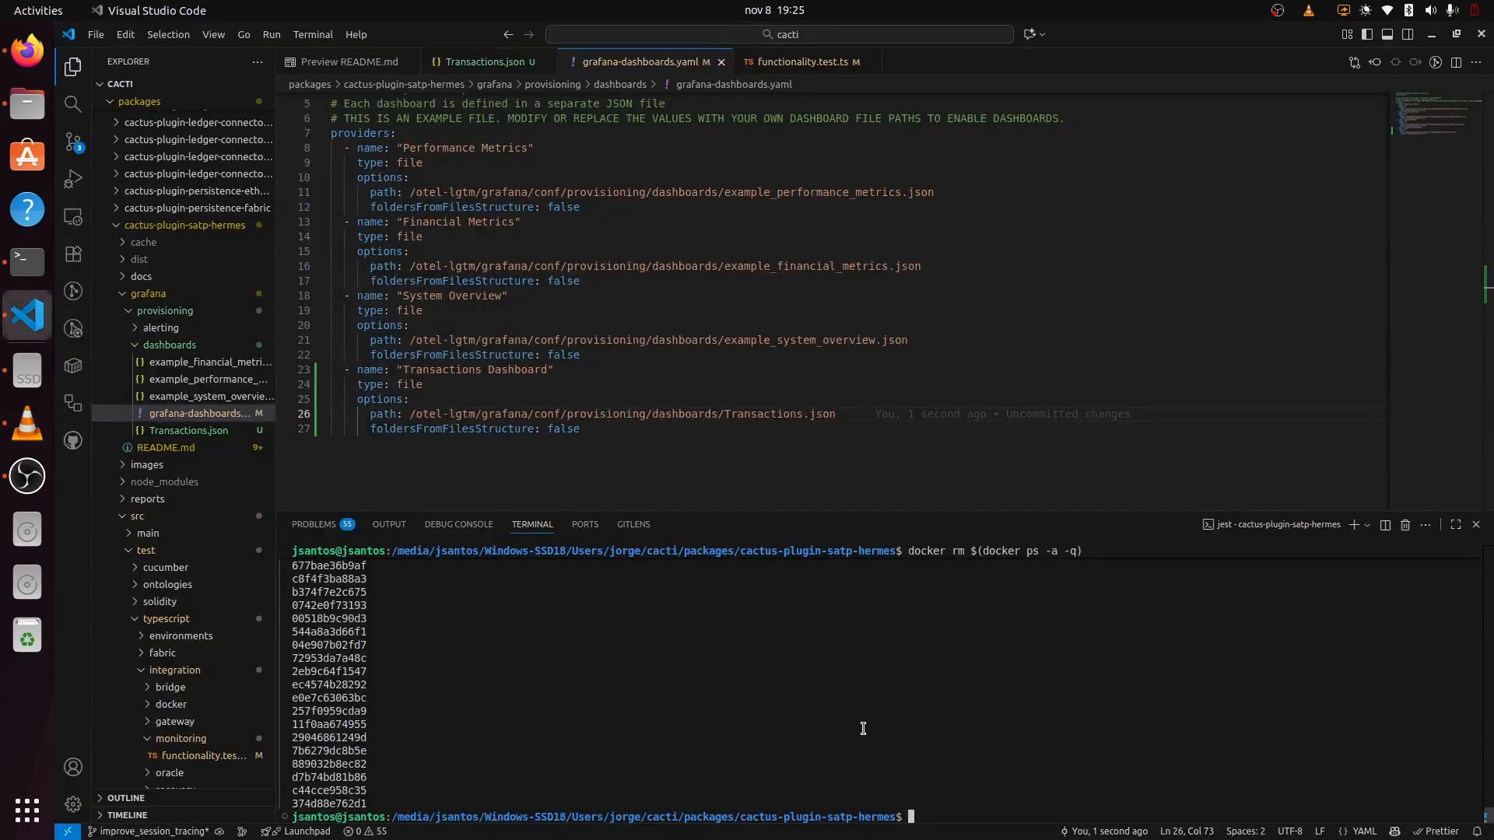
# Step: Rerun the previous otel-lgtm jest ports test command from terminal history
pyautogui.press('Up')
pyautogui.press('Up')
pyautogui.press('Up')
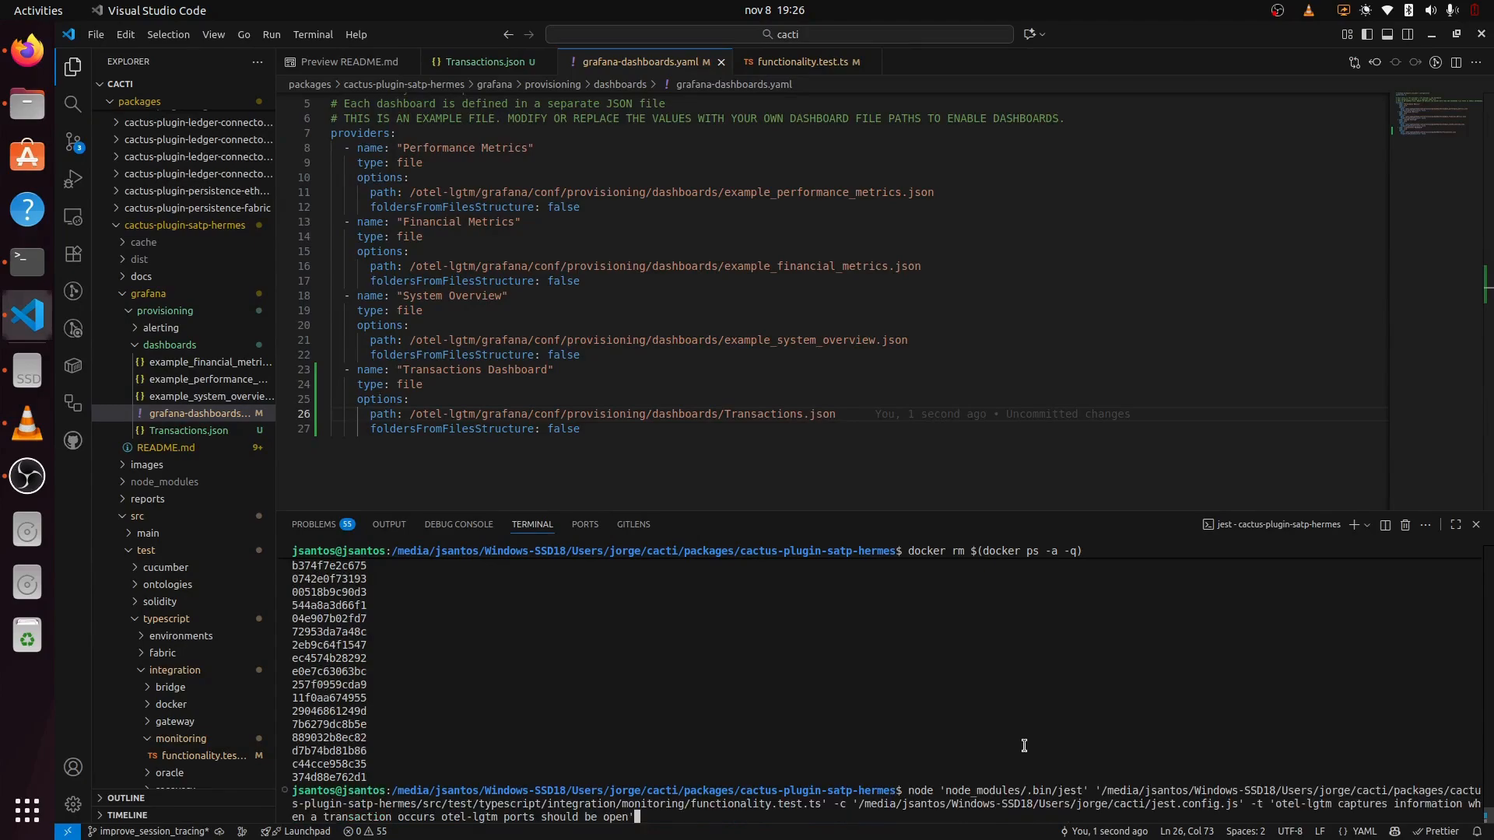
pyautogui.press('Return')
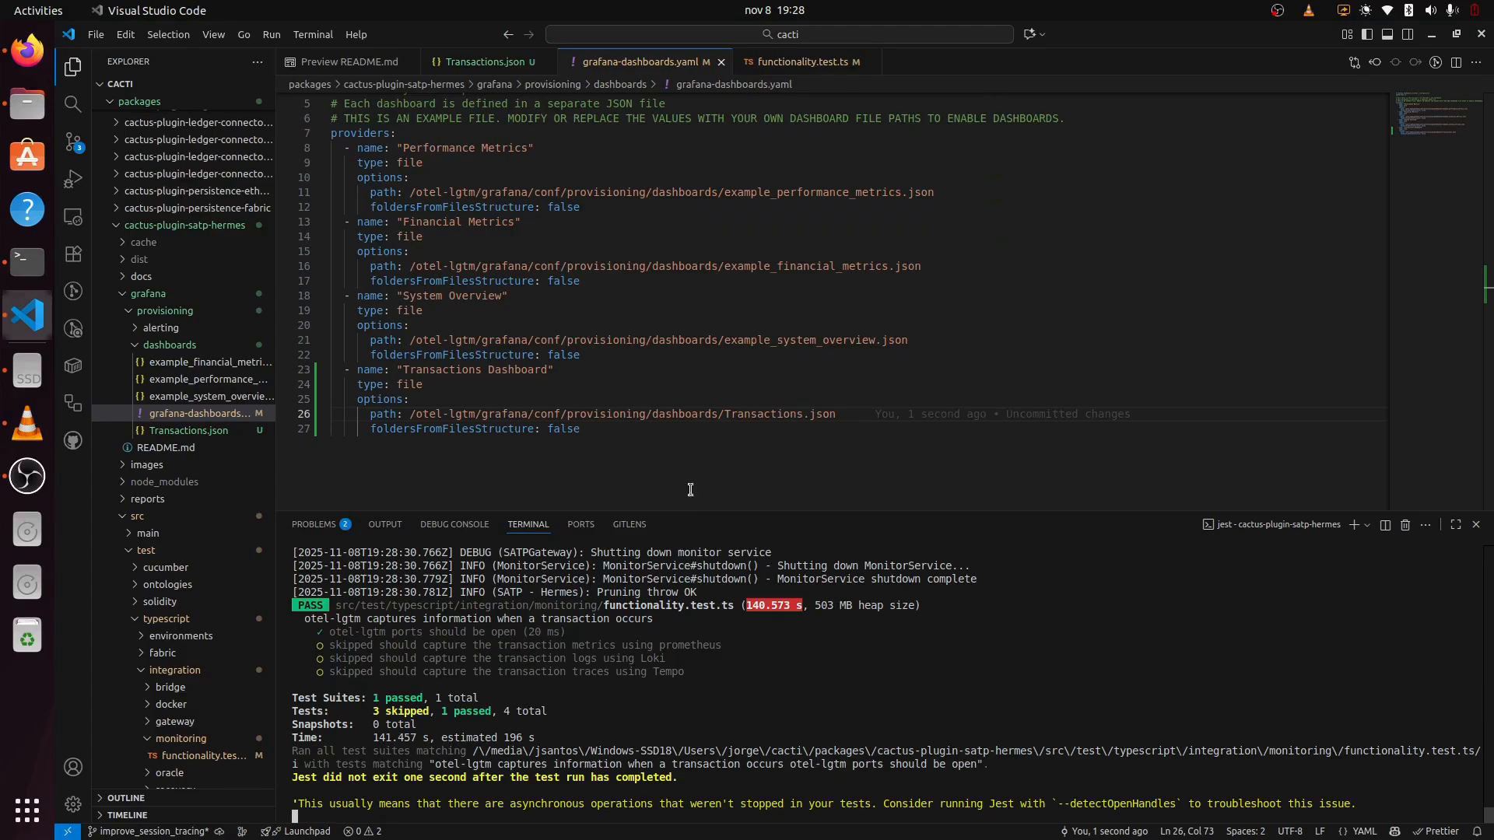
# Step: Reload Grafana and view the Transactions dashboard over the Last 1 hour
pyautogui.click(28, 50)
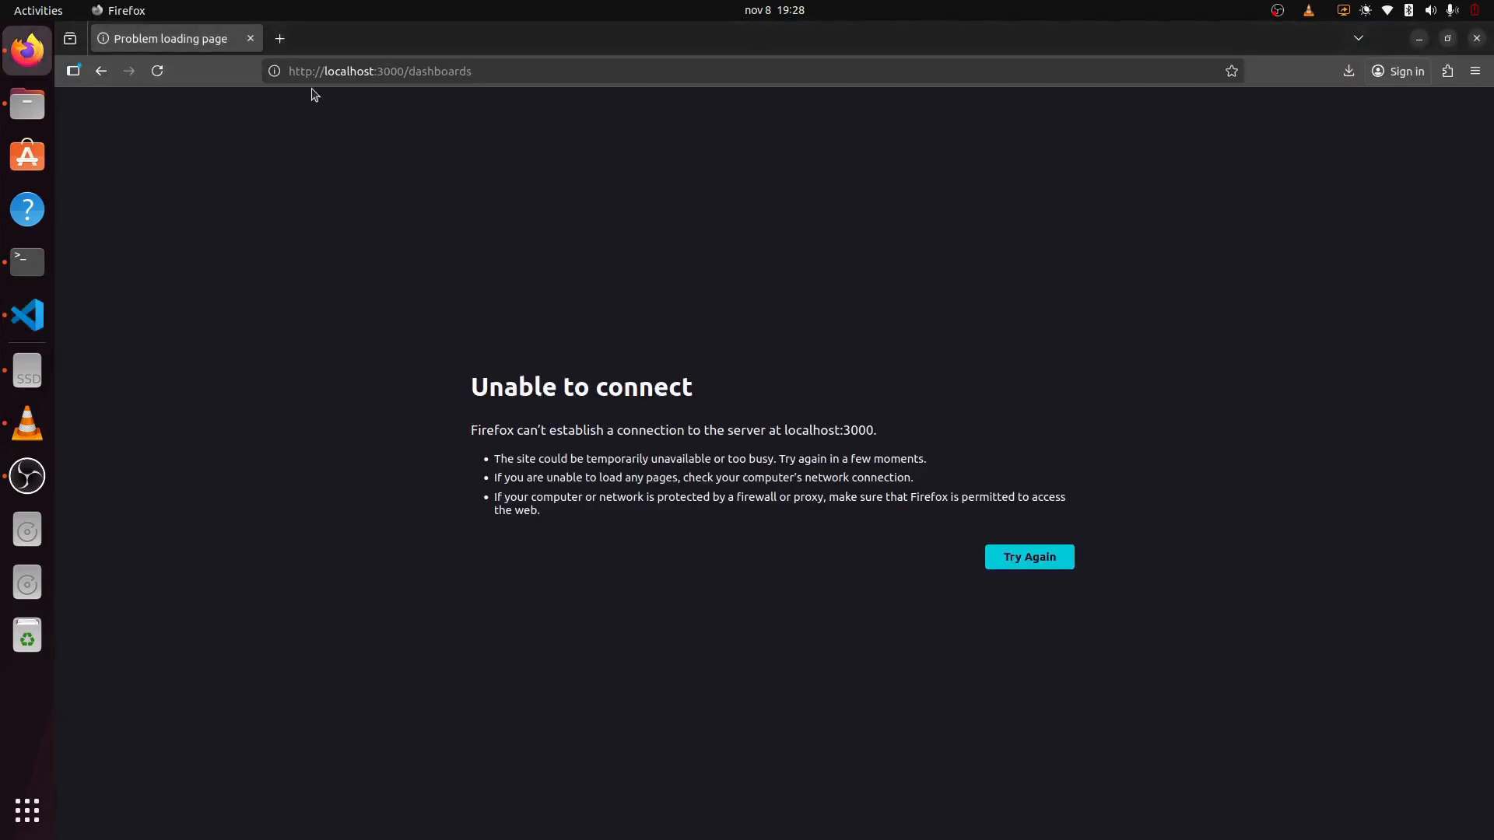
pyautogui.click(157, 71)
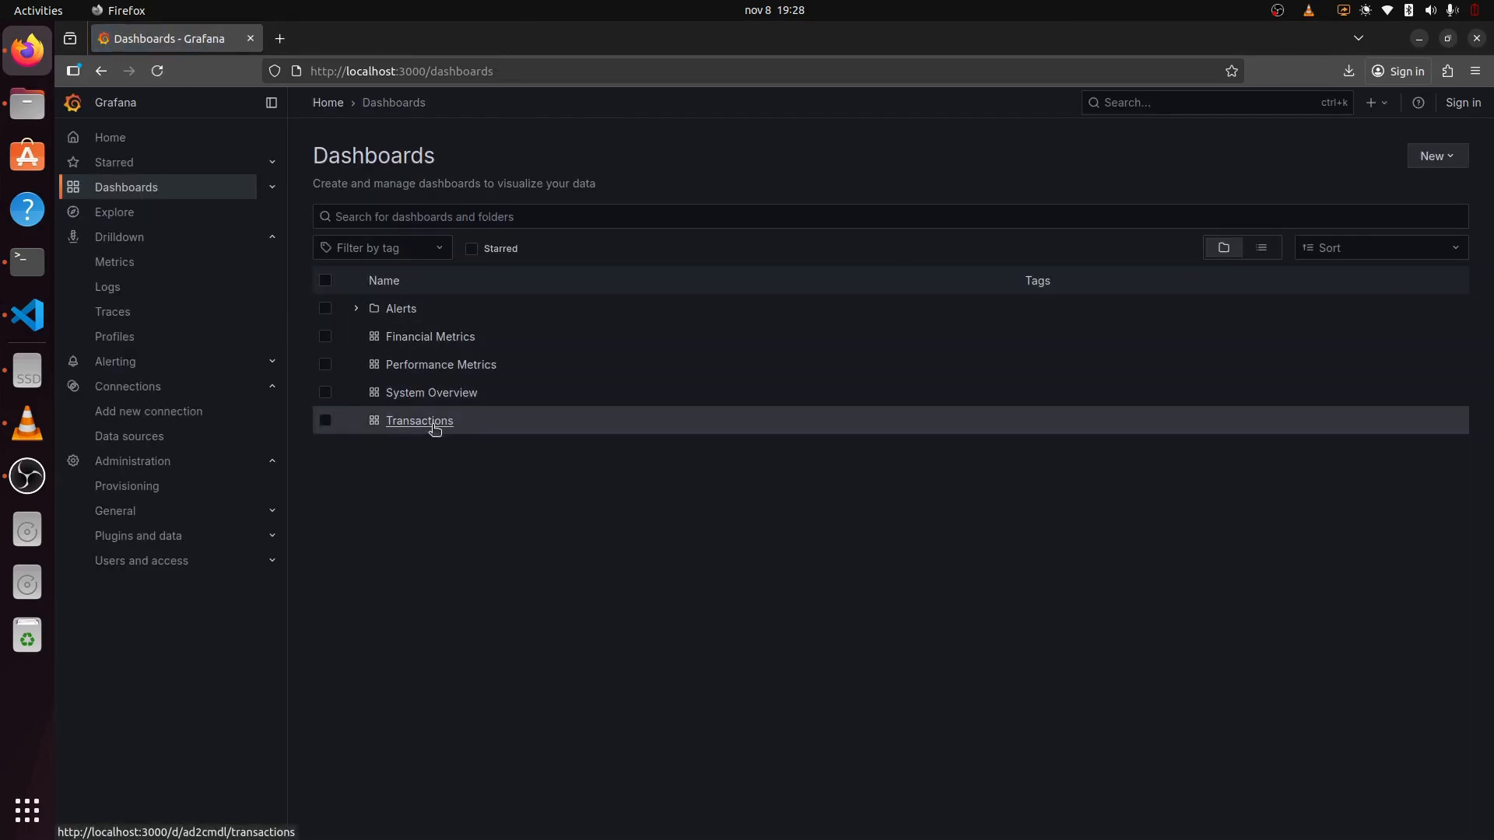
pyautogui.click(435, 428)
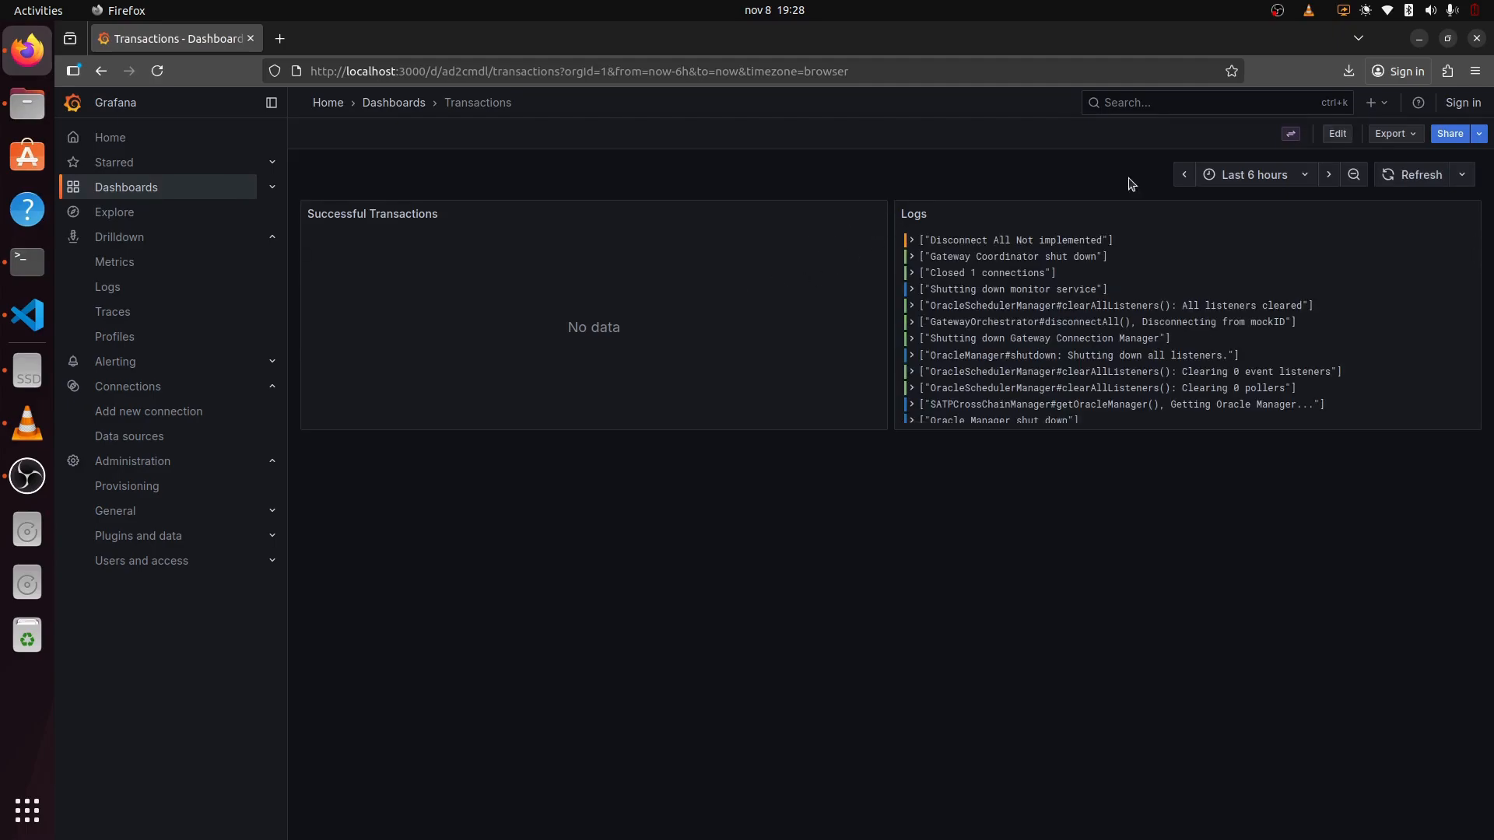
pyautogui.click(1417, 175)
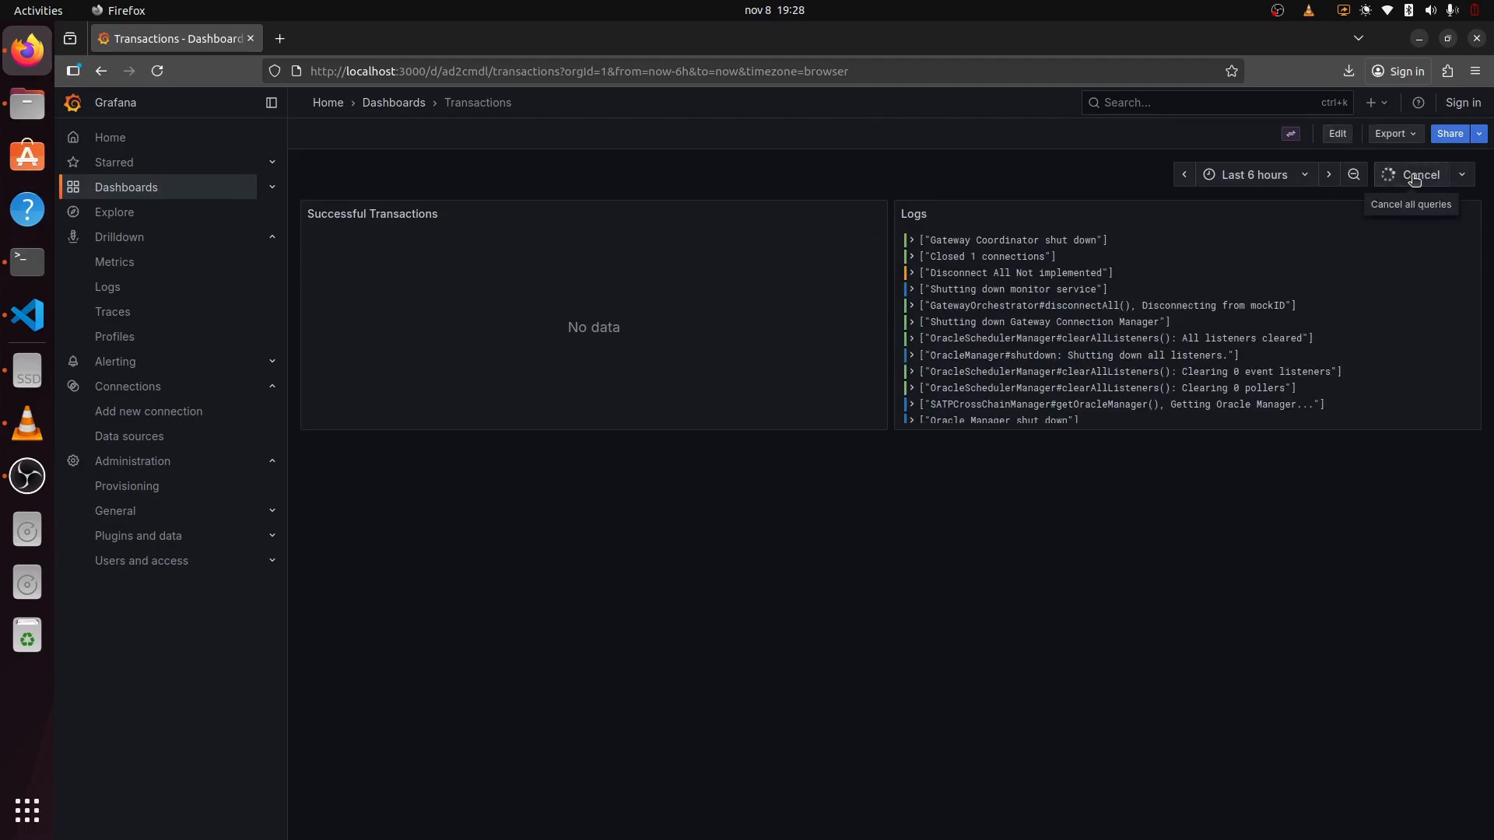
pyautogui.click(1273, 175)
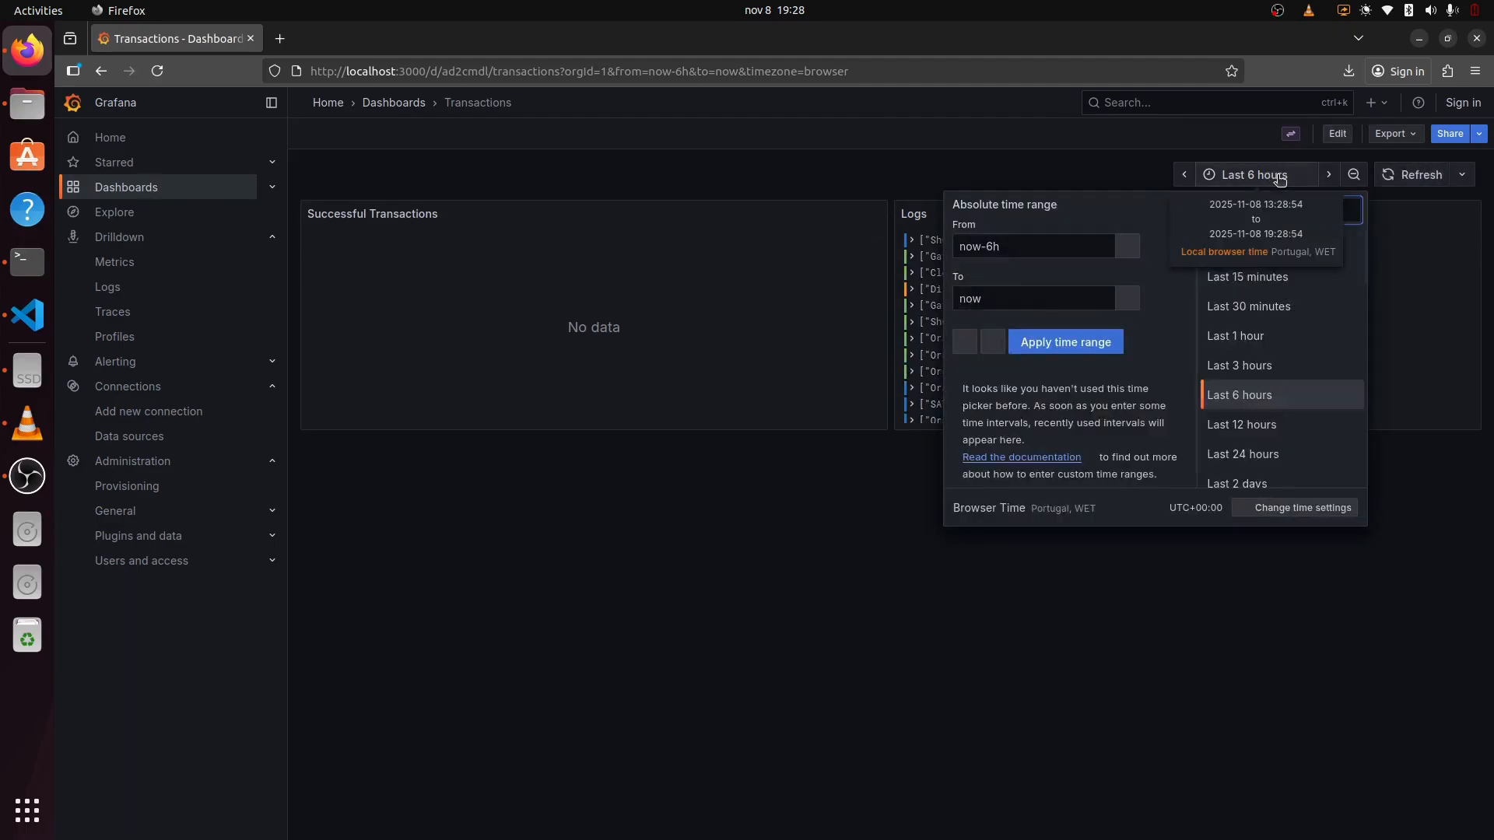
pyautogui.click(1262, 362)
pyautogui.click(1287, 174)
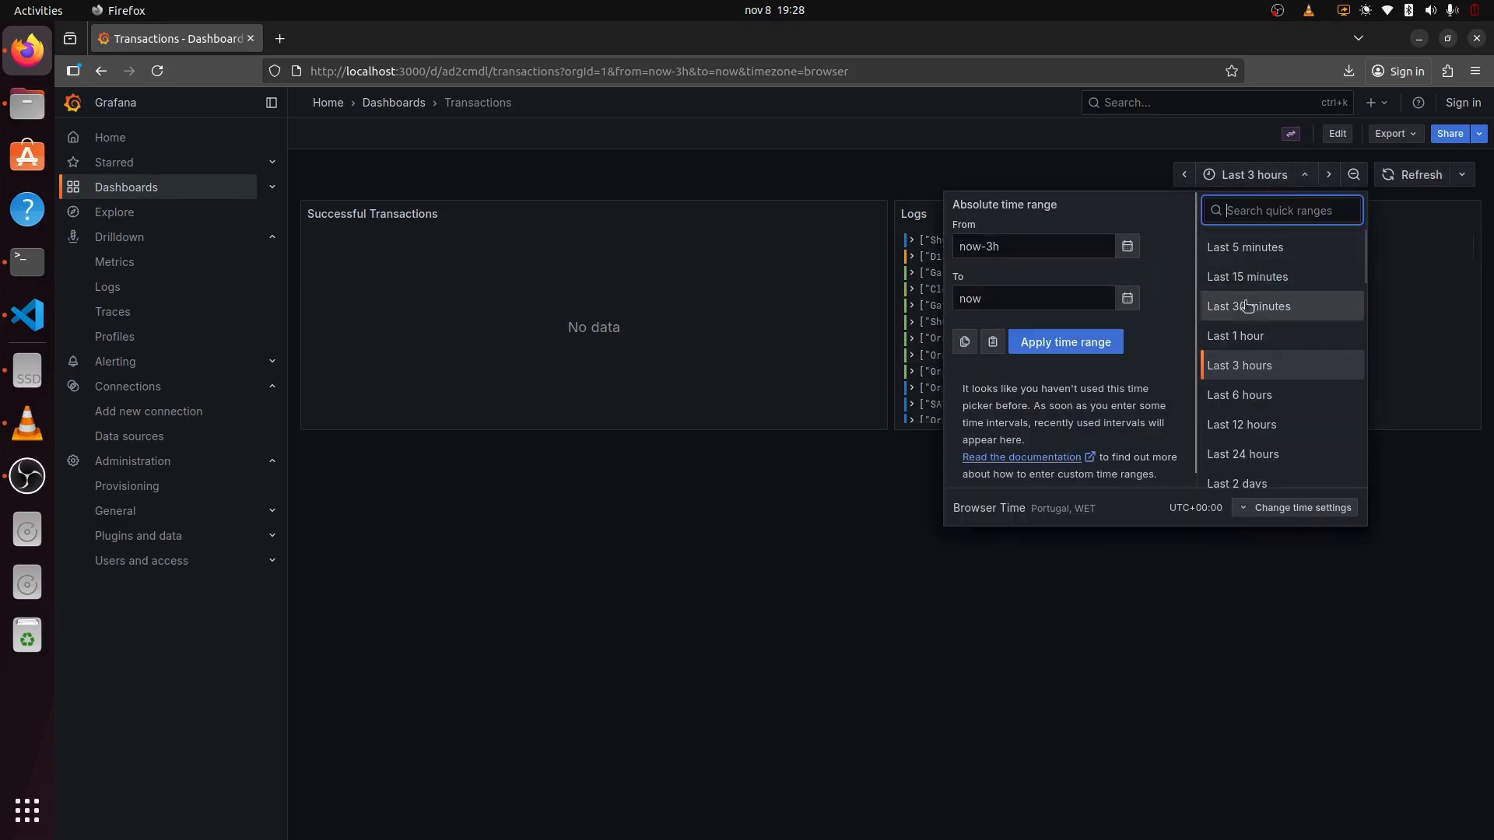
pyautogui.click(1247, 335)
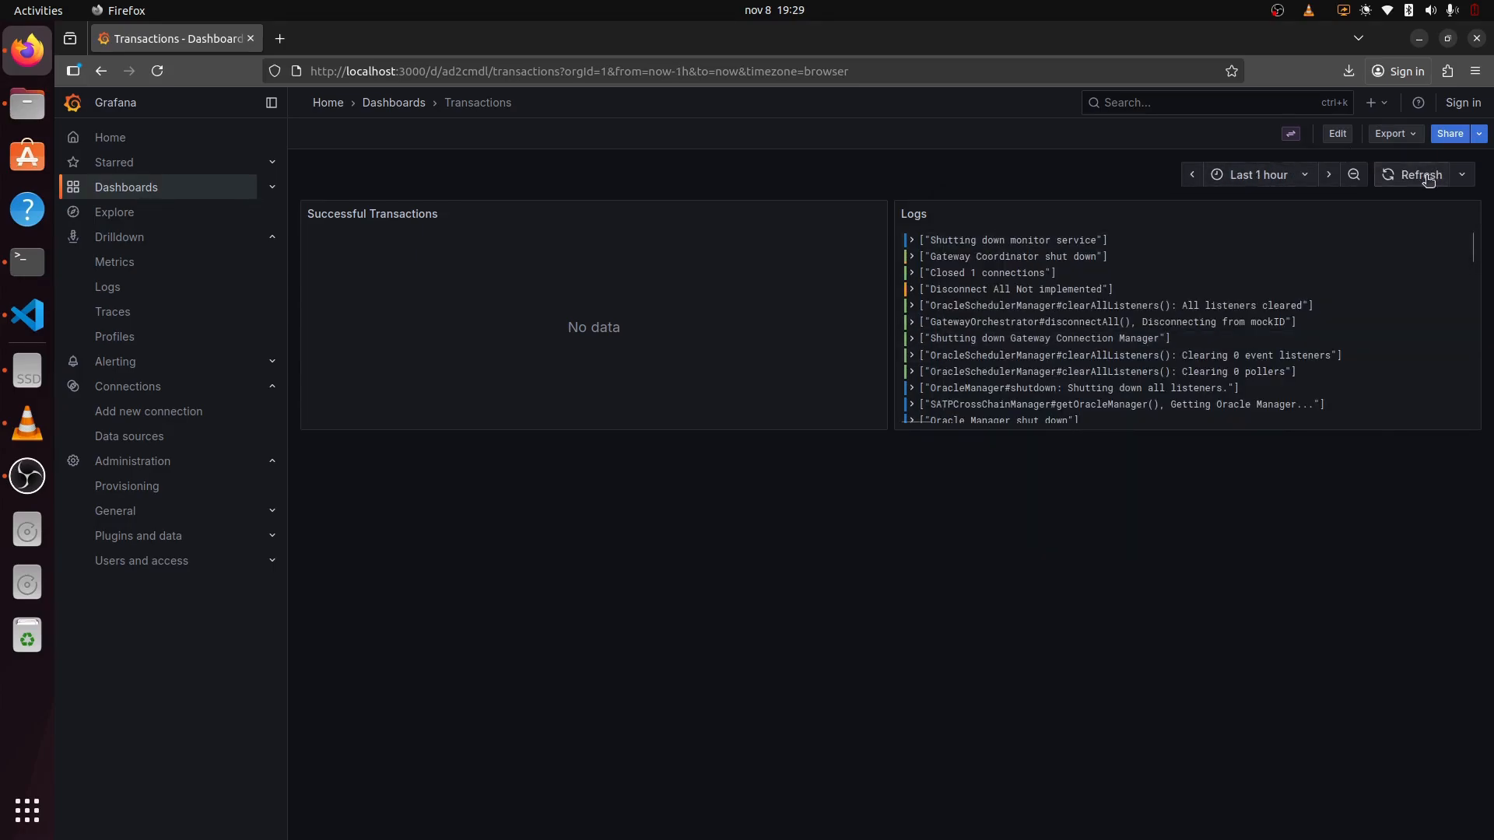
pyautogui.click(1424, 176)
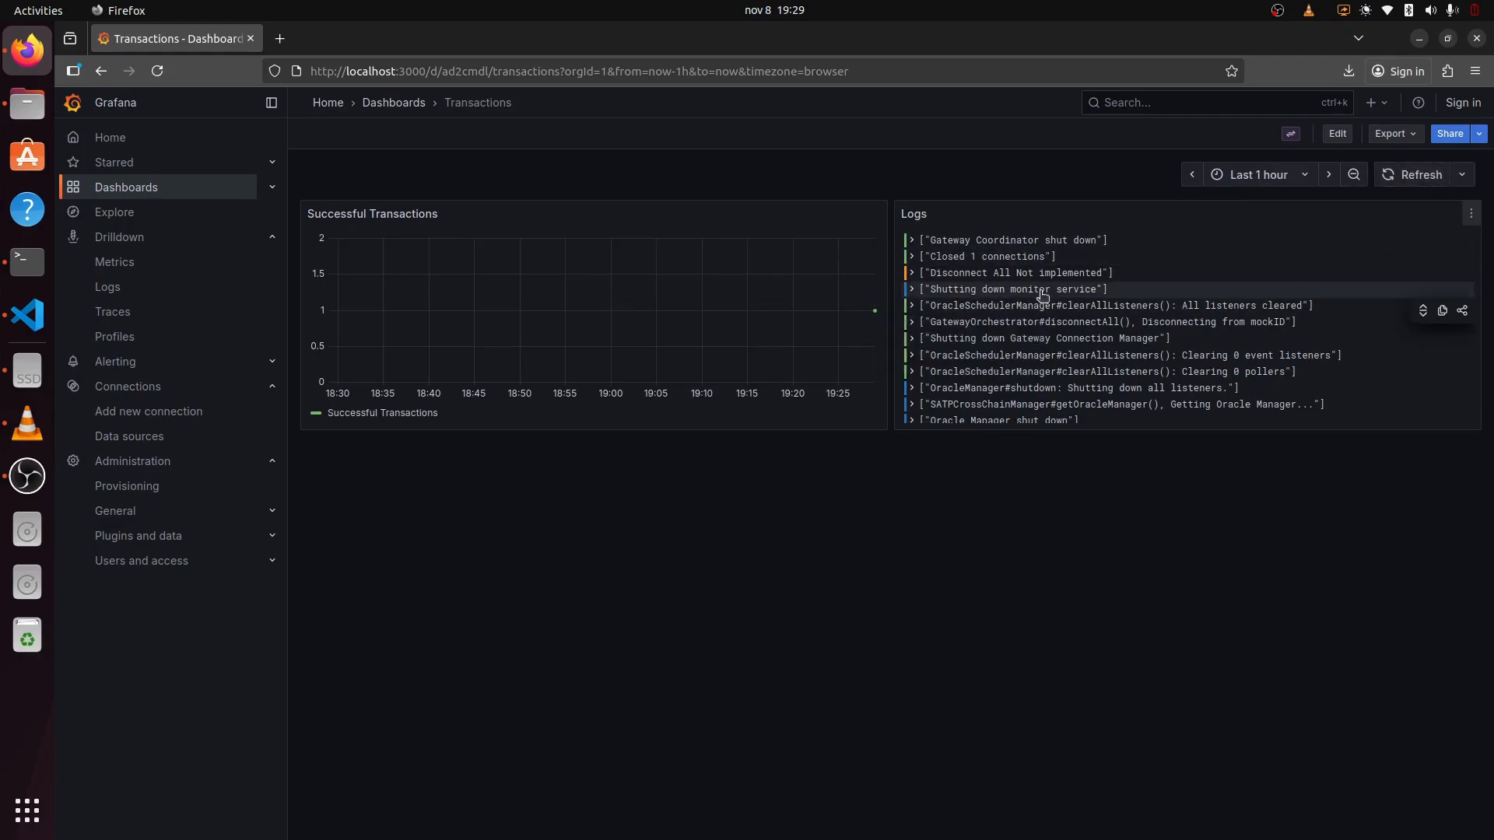
# Step: Return to the Dashboards list showing the provisioned Transactions dashboard
pyautogui.click(132, 195)
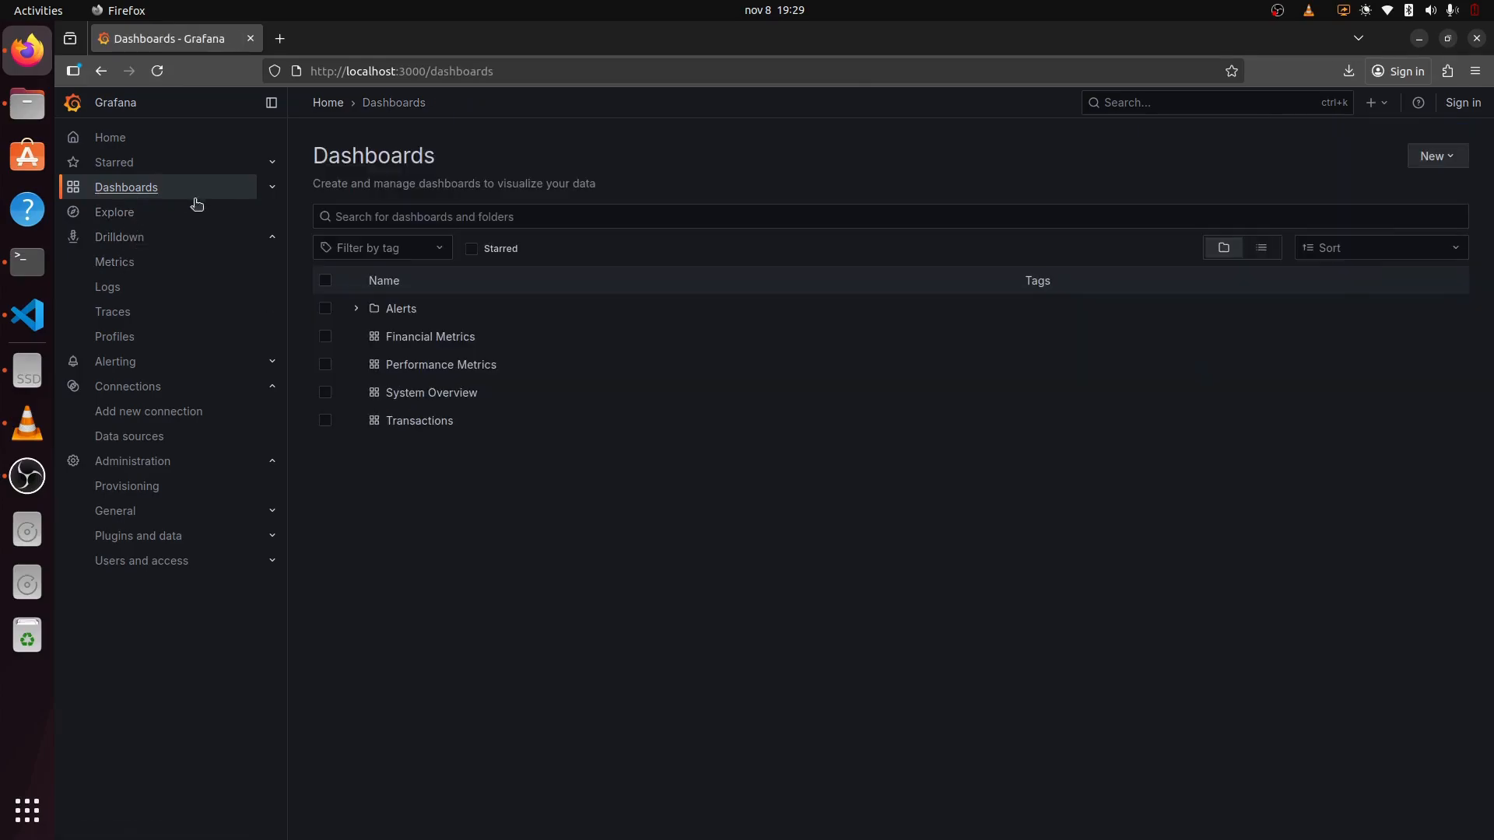
pyautogui.click(114, 265)
pyautogui.click(129, 195)
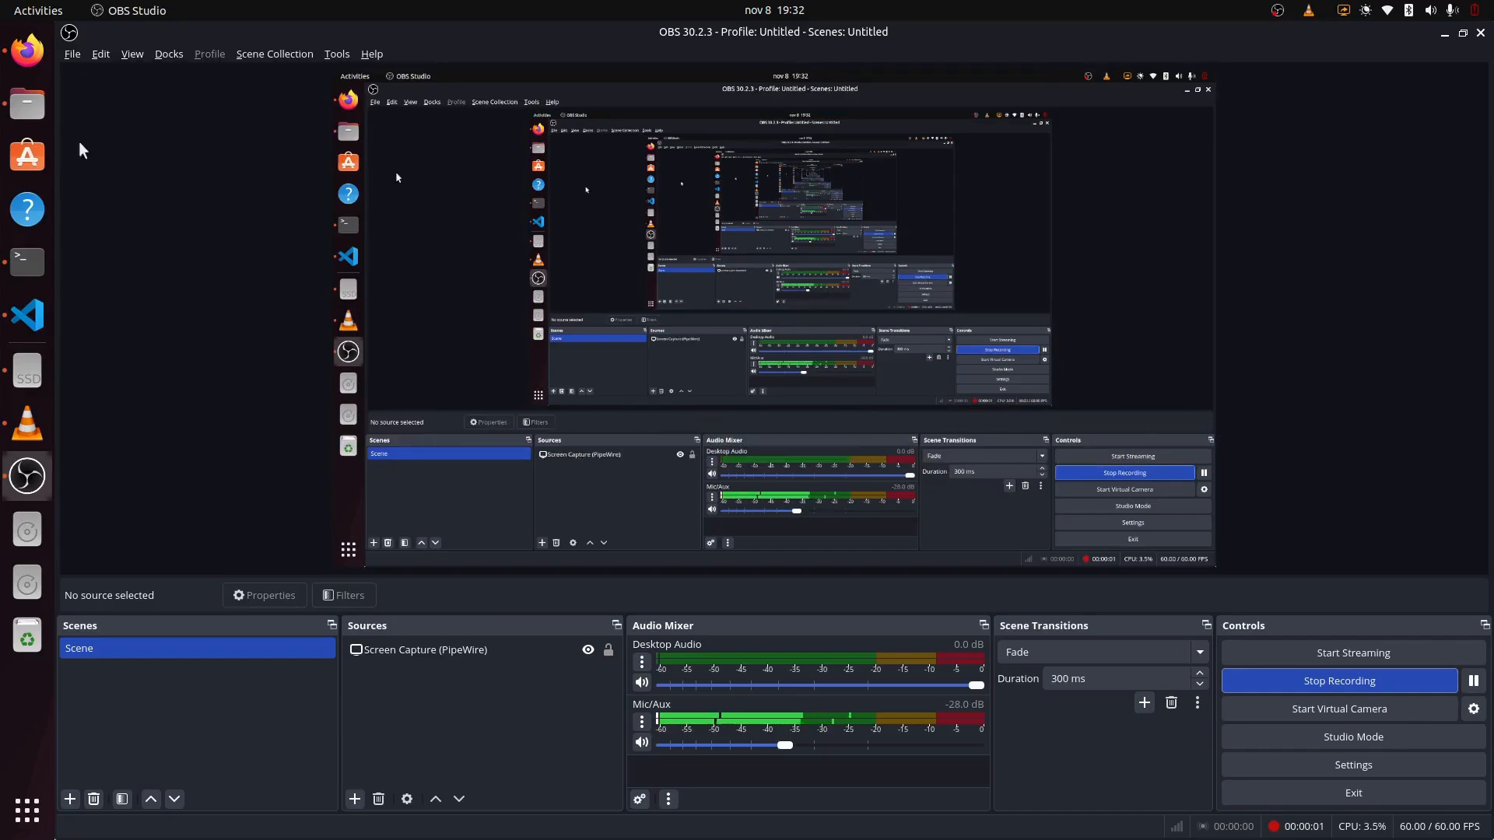
pyautogui.click(27, 61)
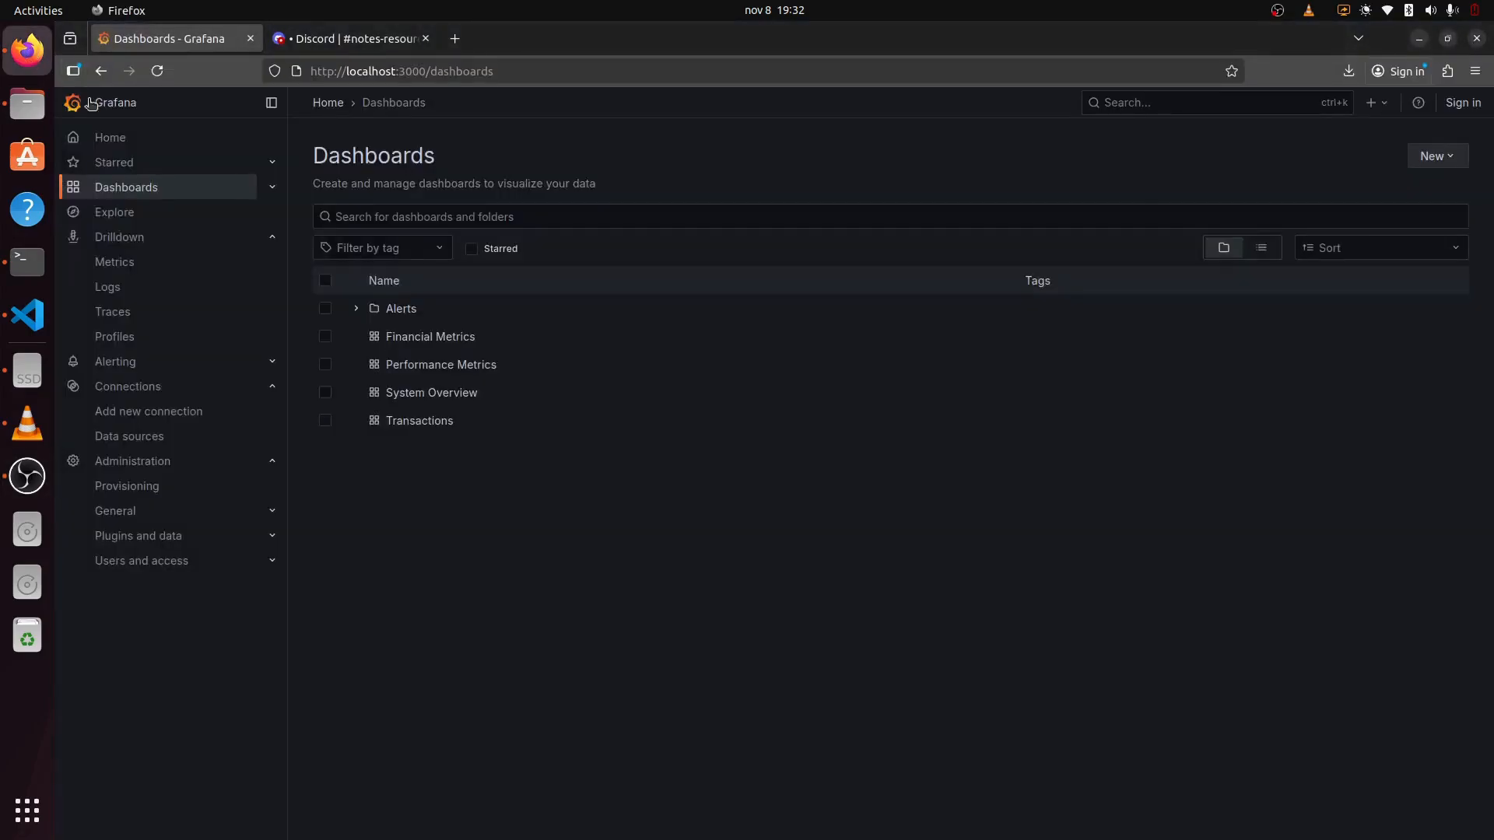
# Step: Navigate to Alerting > Contact points
pyautogui.click(135, 367)
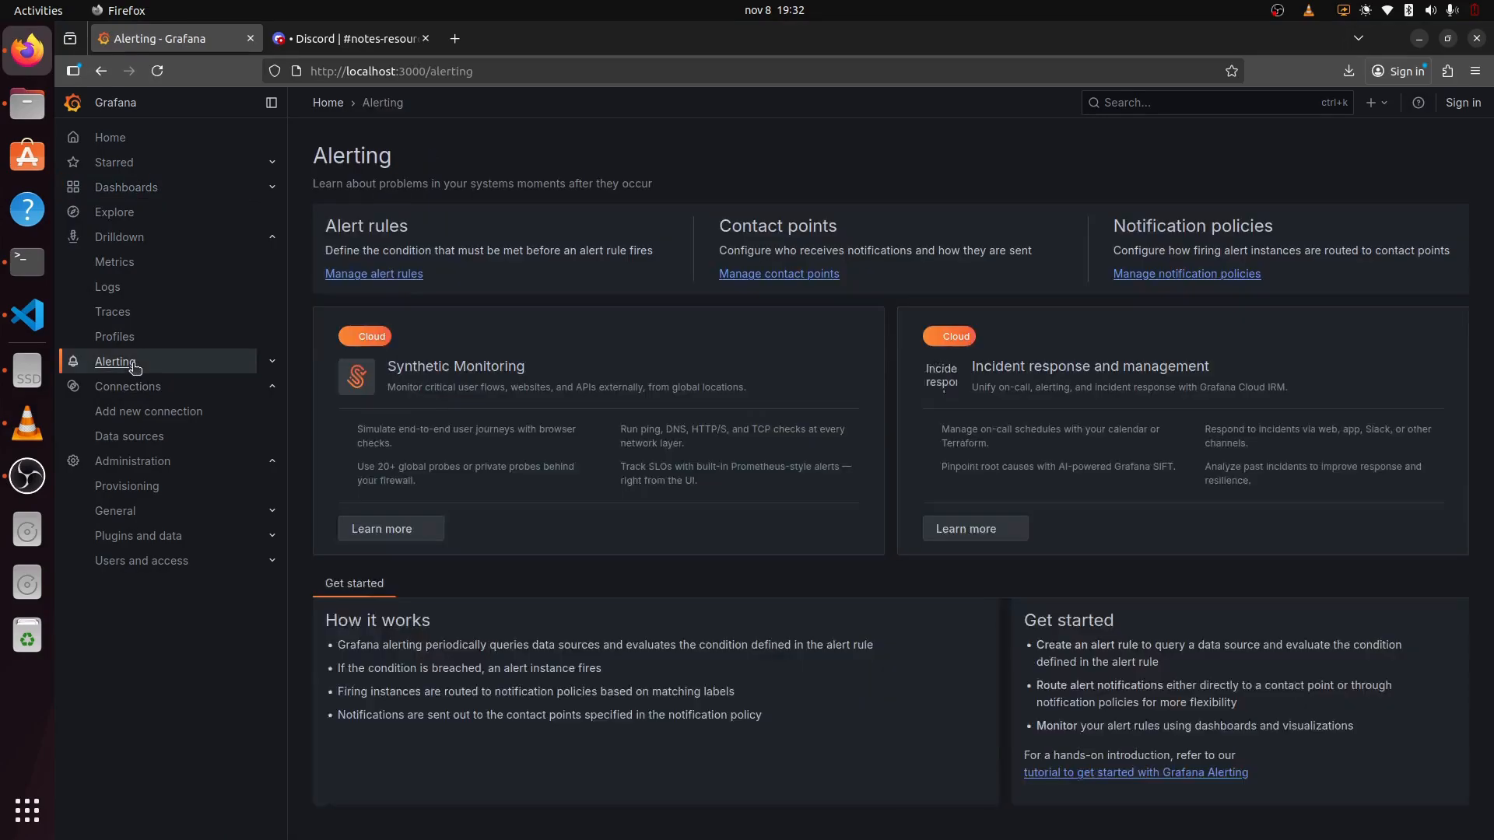
pyautogui.click(273, 364)
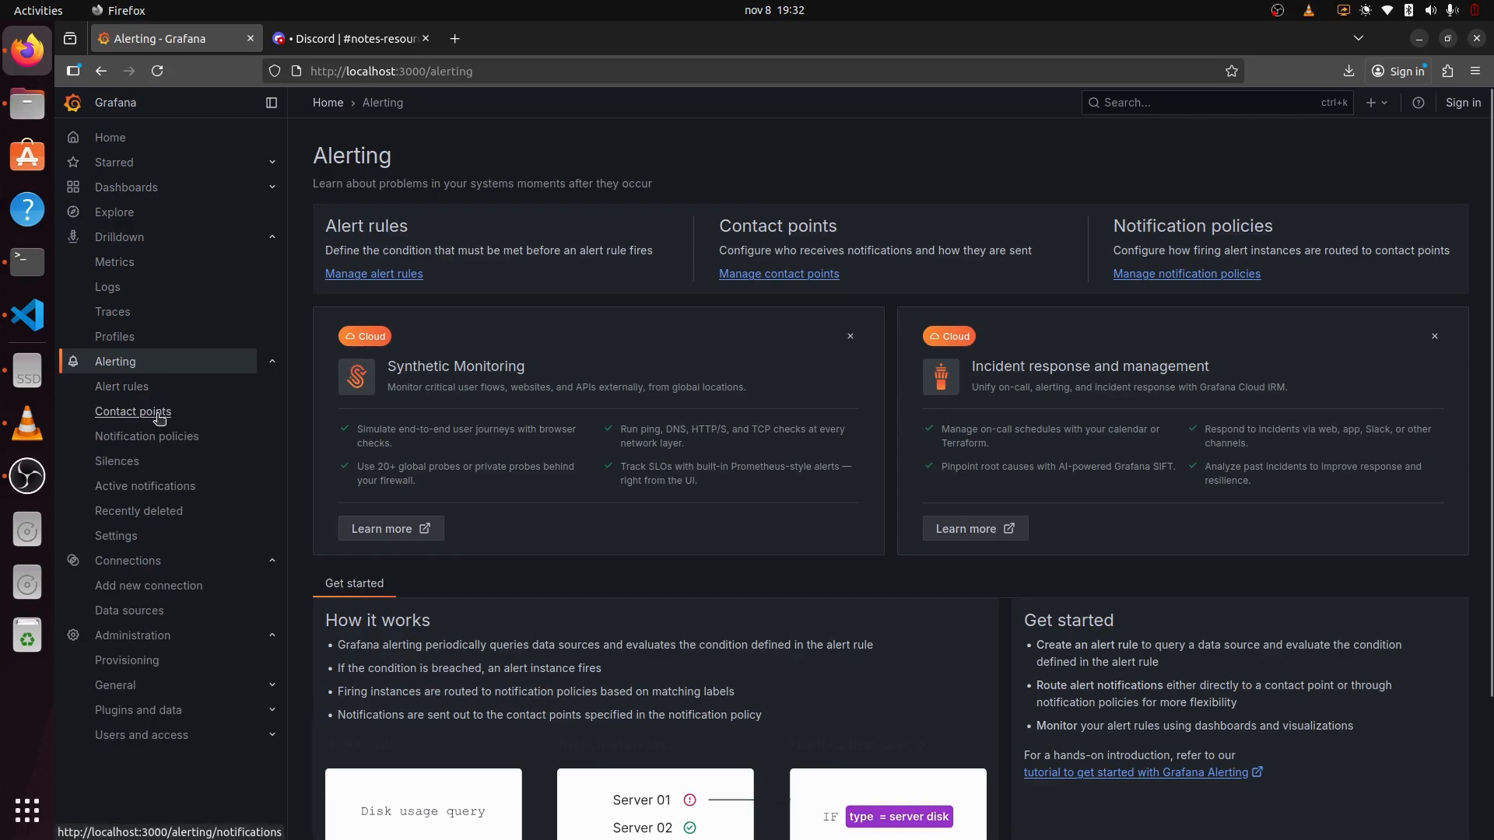
pyautogui.click(159, 419)
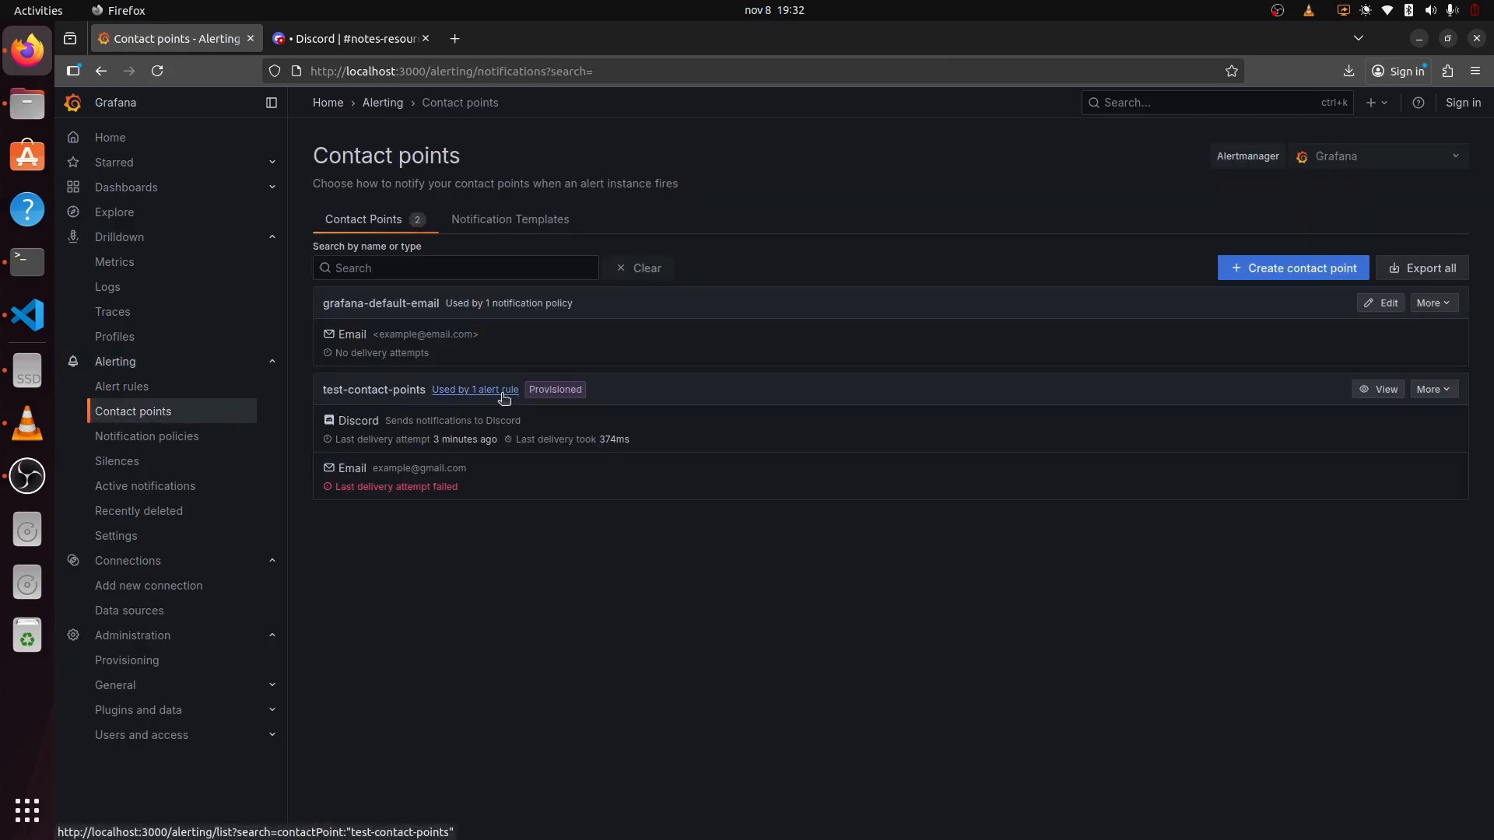
pyautogui.moveTo(322, 389); pyautogui.dragTo(628, 408)
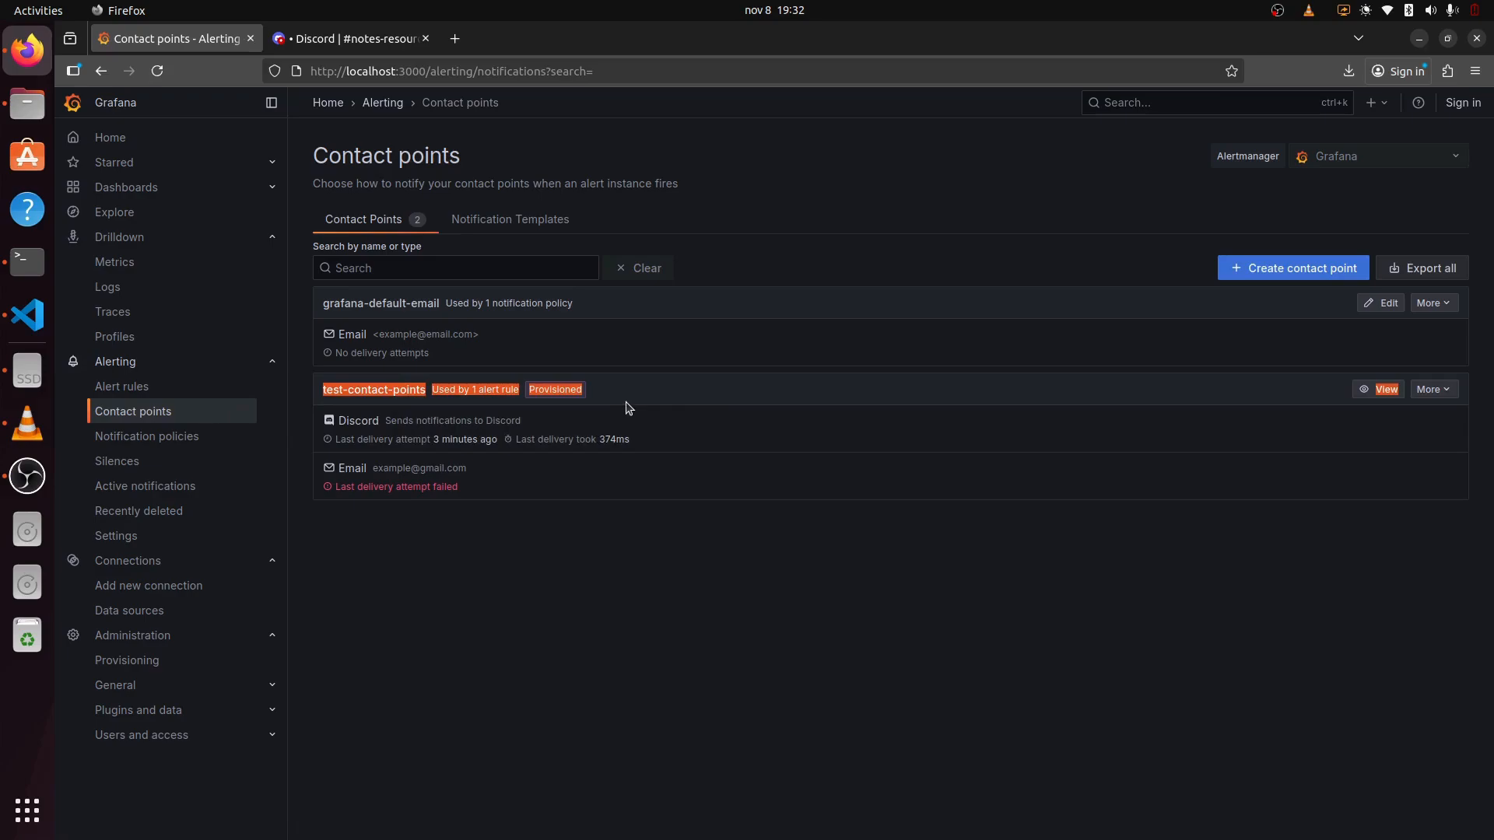
pyautogui.click(603, 392)
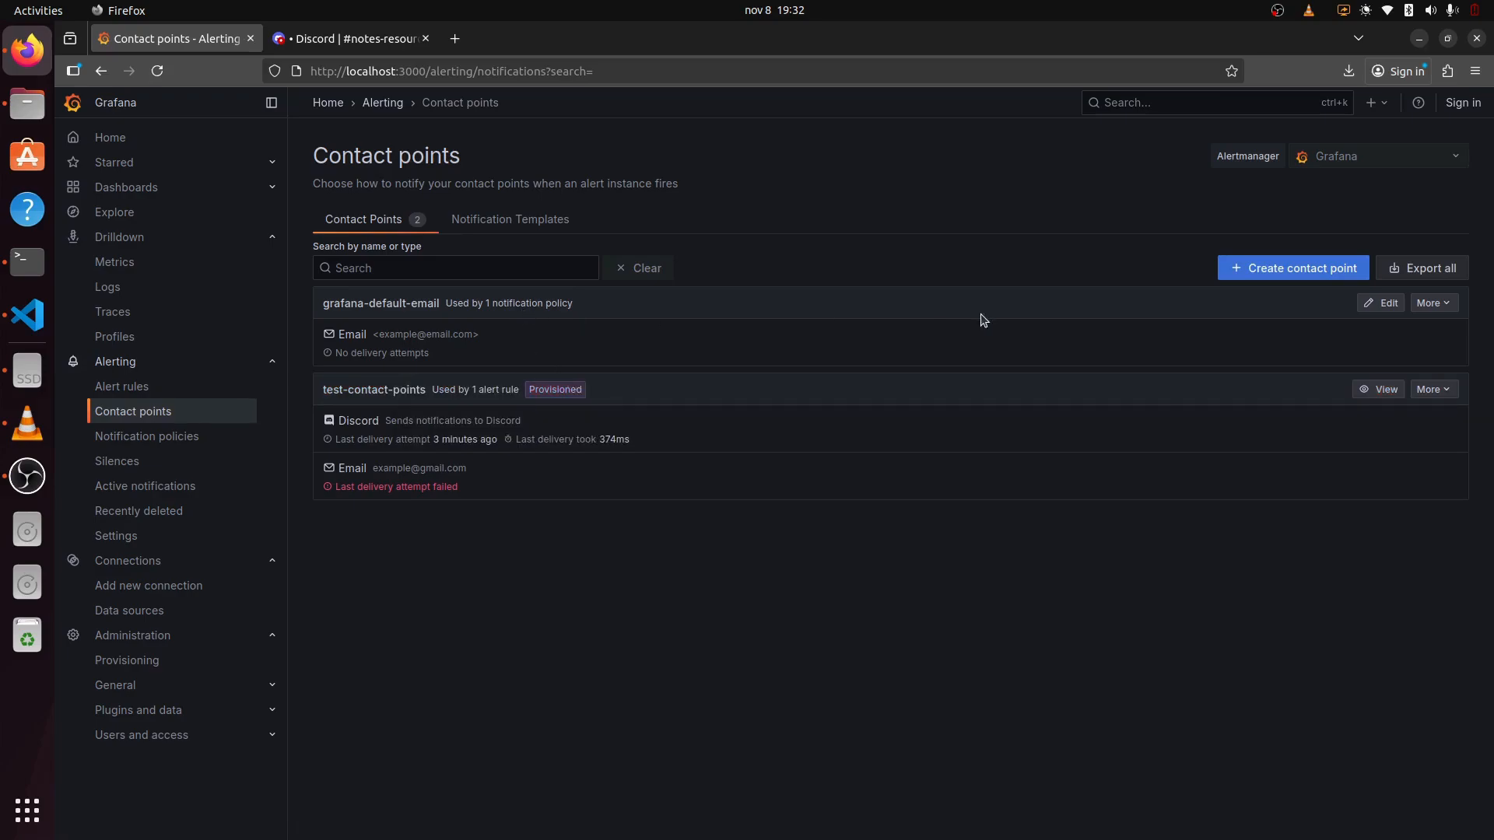
# Step: Start a new contact point named Notes with Discord as the integration
pyautogui.click(1303, 269)
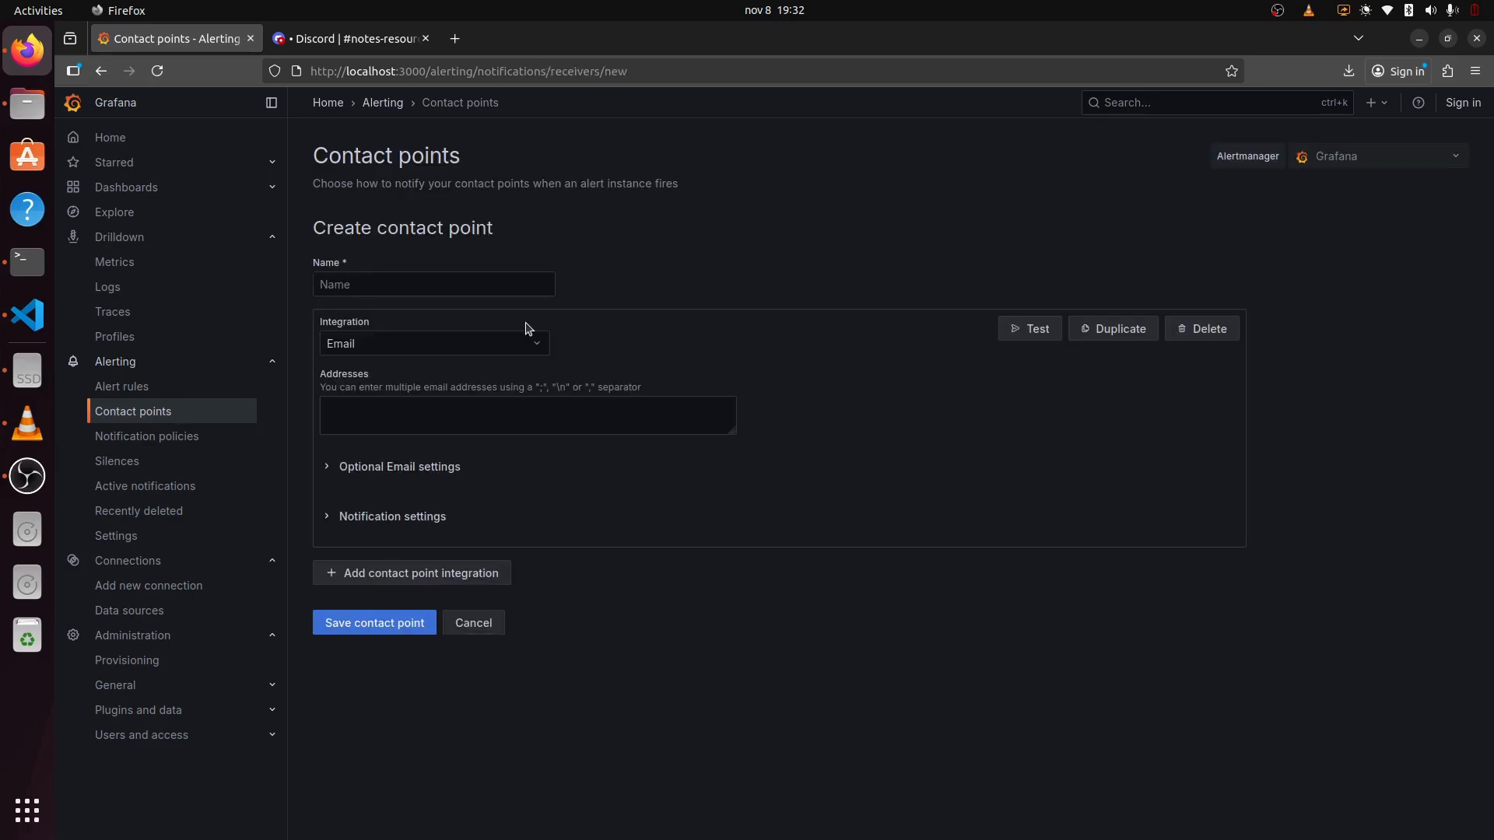
pyautogui.click(429, 340)
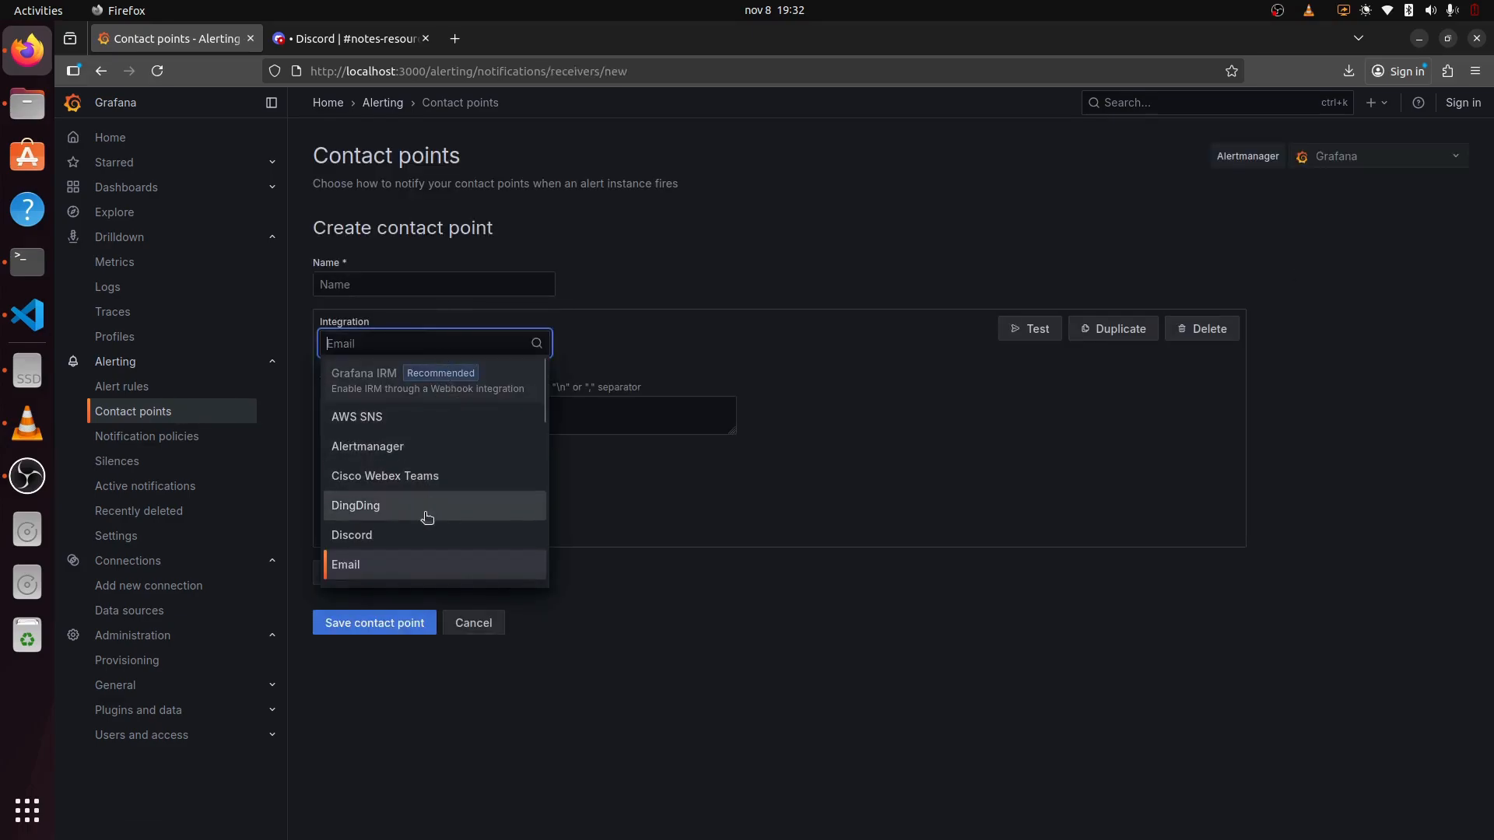
pyautogui.scroll(-10, 426, 517)
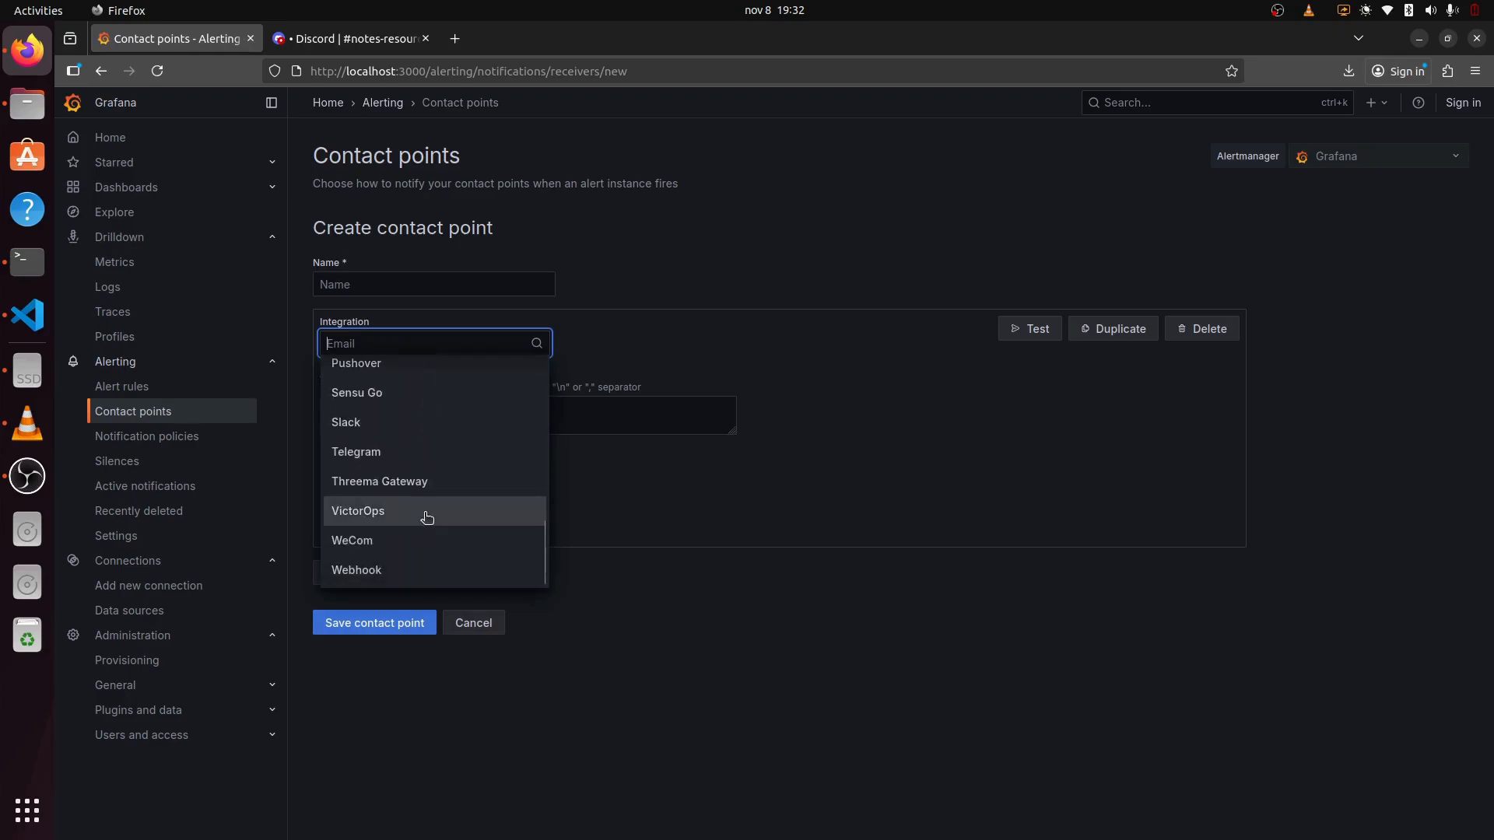
pyautogui.scroll(8, 426, 517)
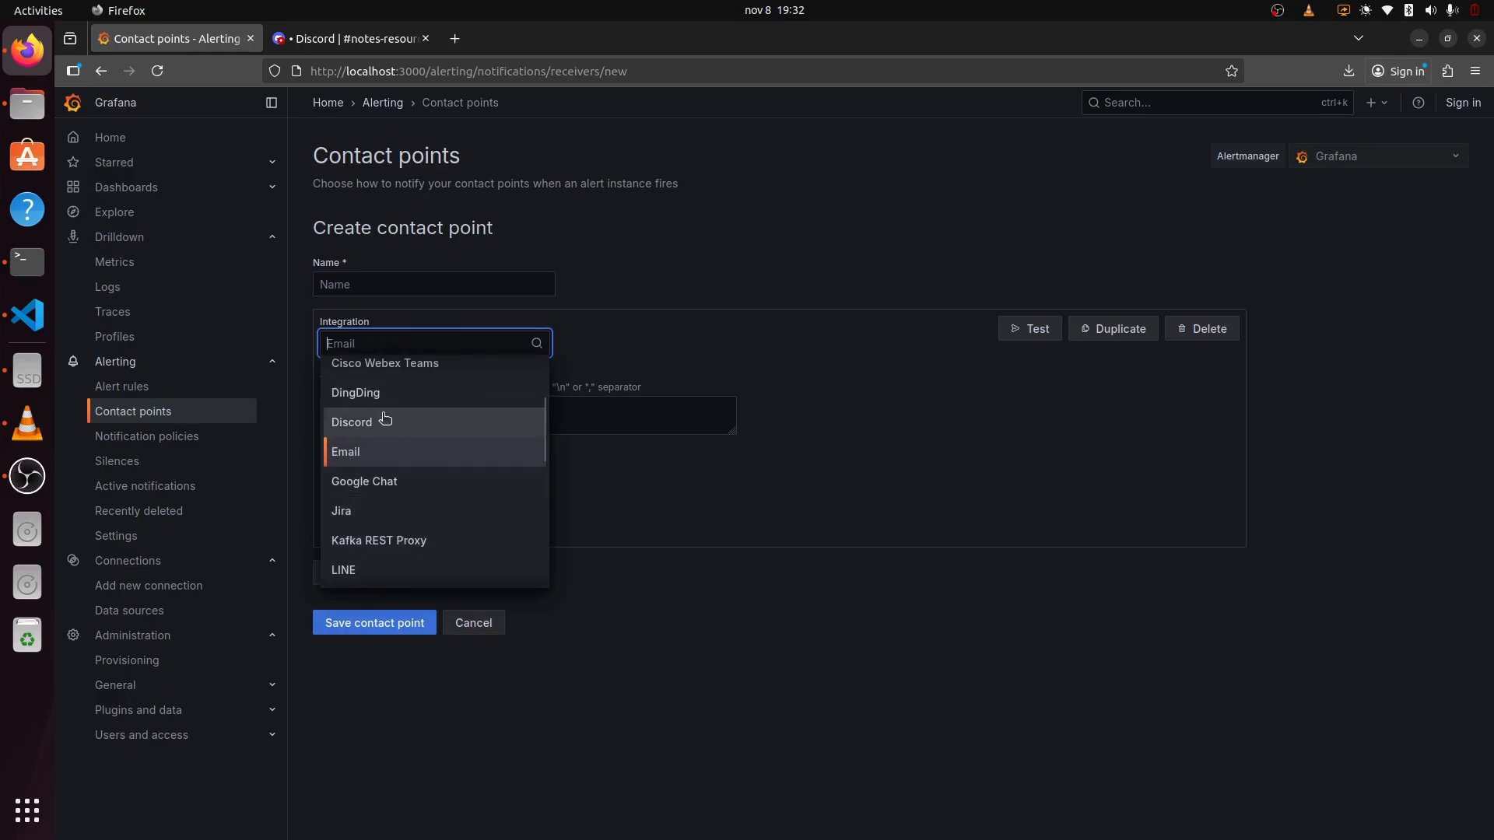
pyautogui.click(385, 420)
pyautogui.click(442, 287)
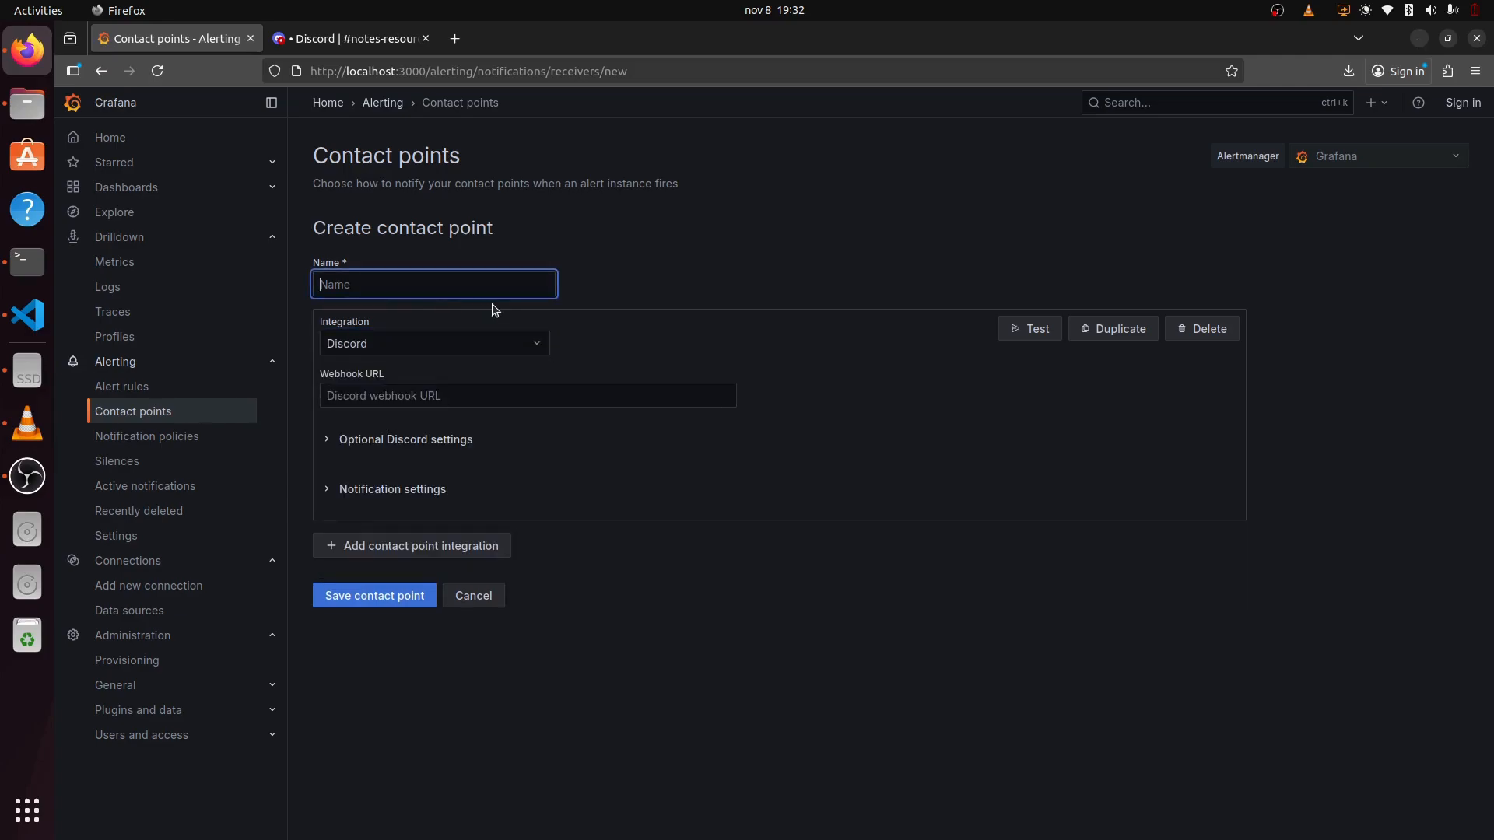
pyautogui.write('Notes')
pyautogui.click(439, 399)
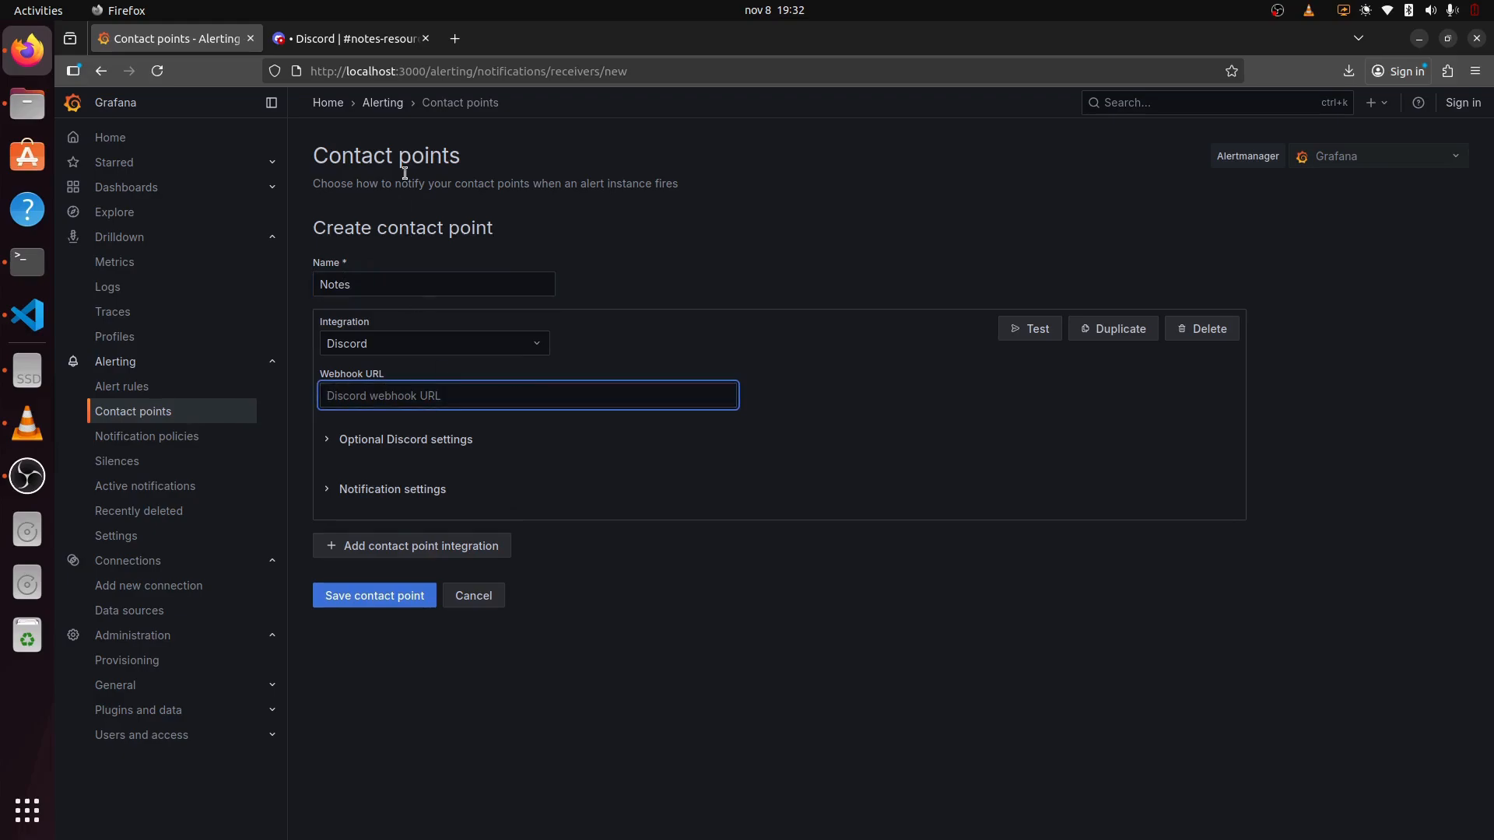
# Step: Add a second Spidey Bot webhook to #notes-resources and copy its webhook URL
pyautogui.click(350, 39)
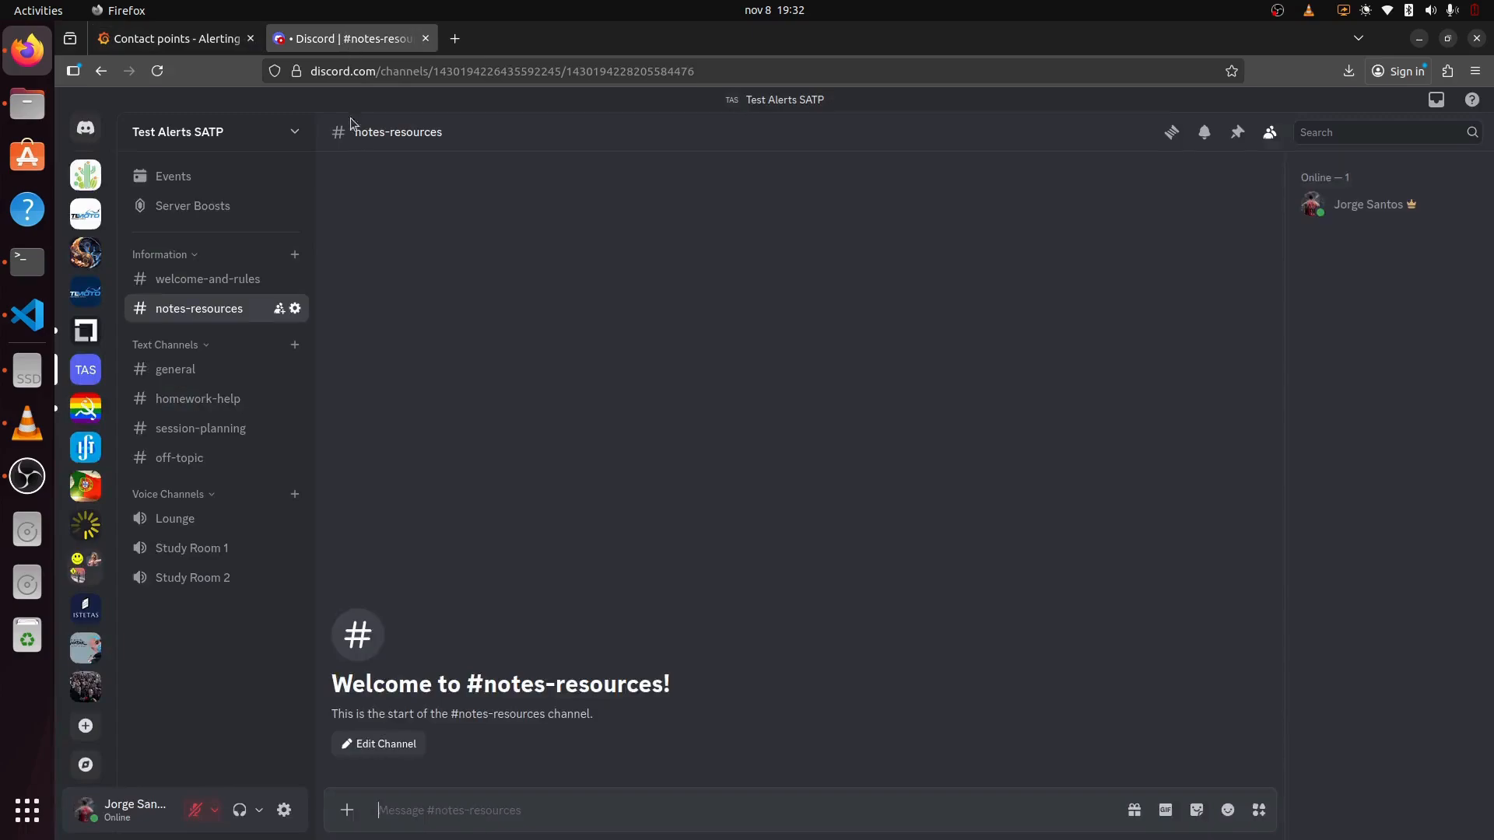
pyautogui.click(294, 309)
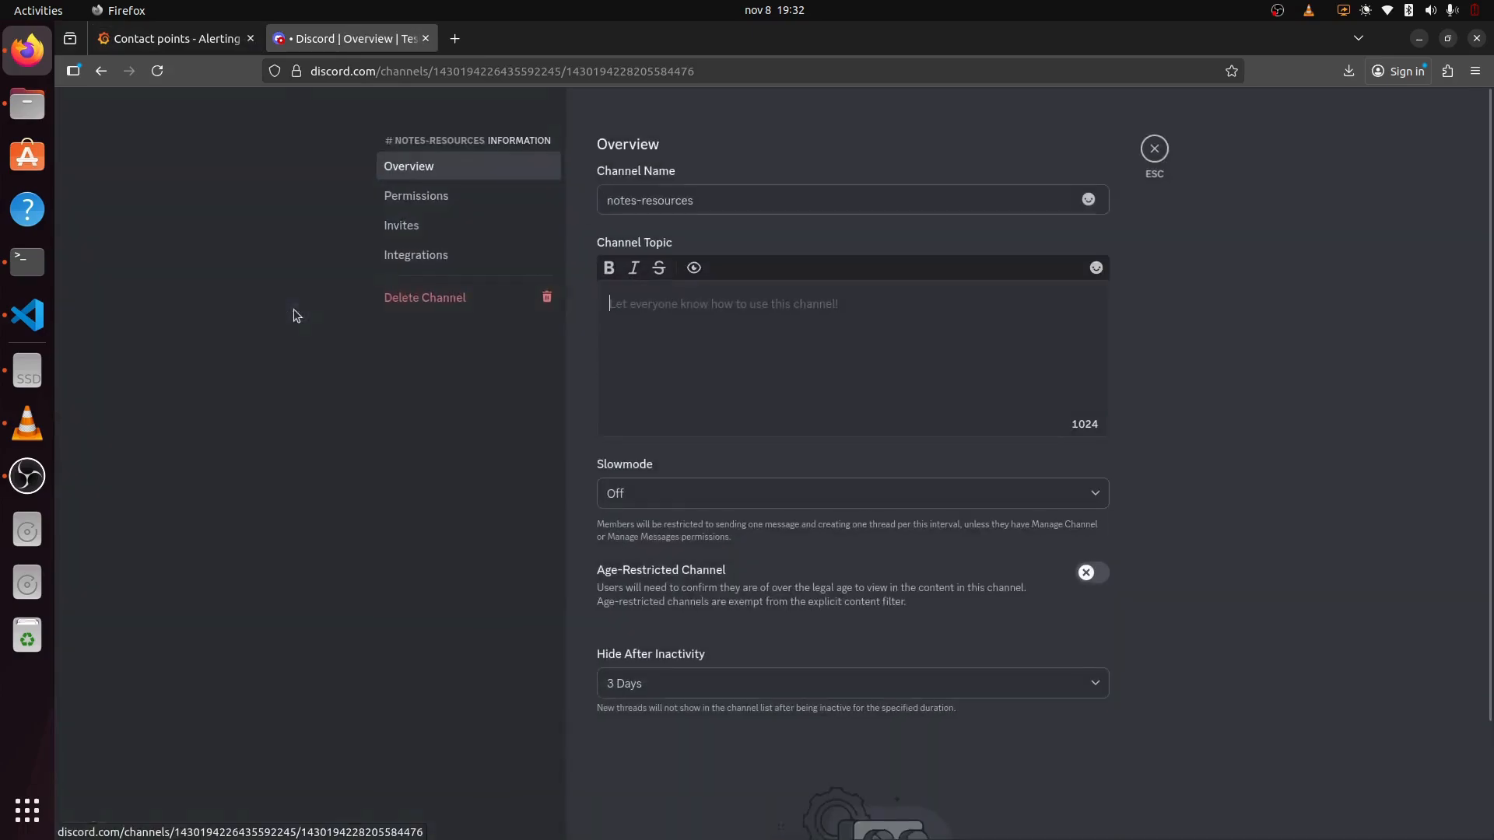
pyautogui.click(402, 255)
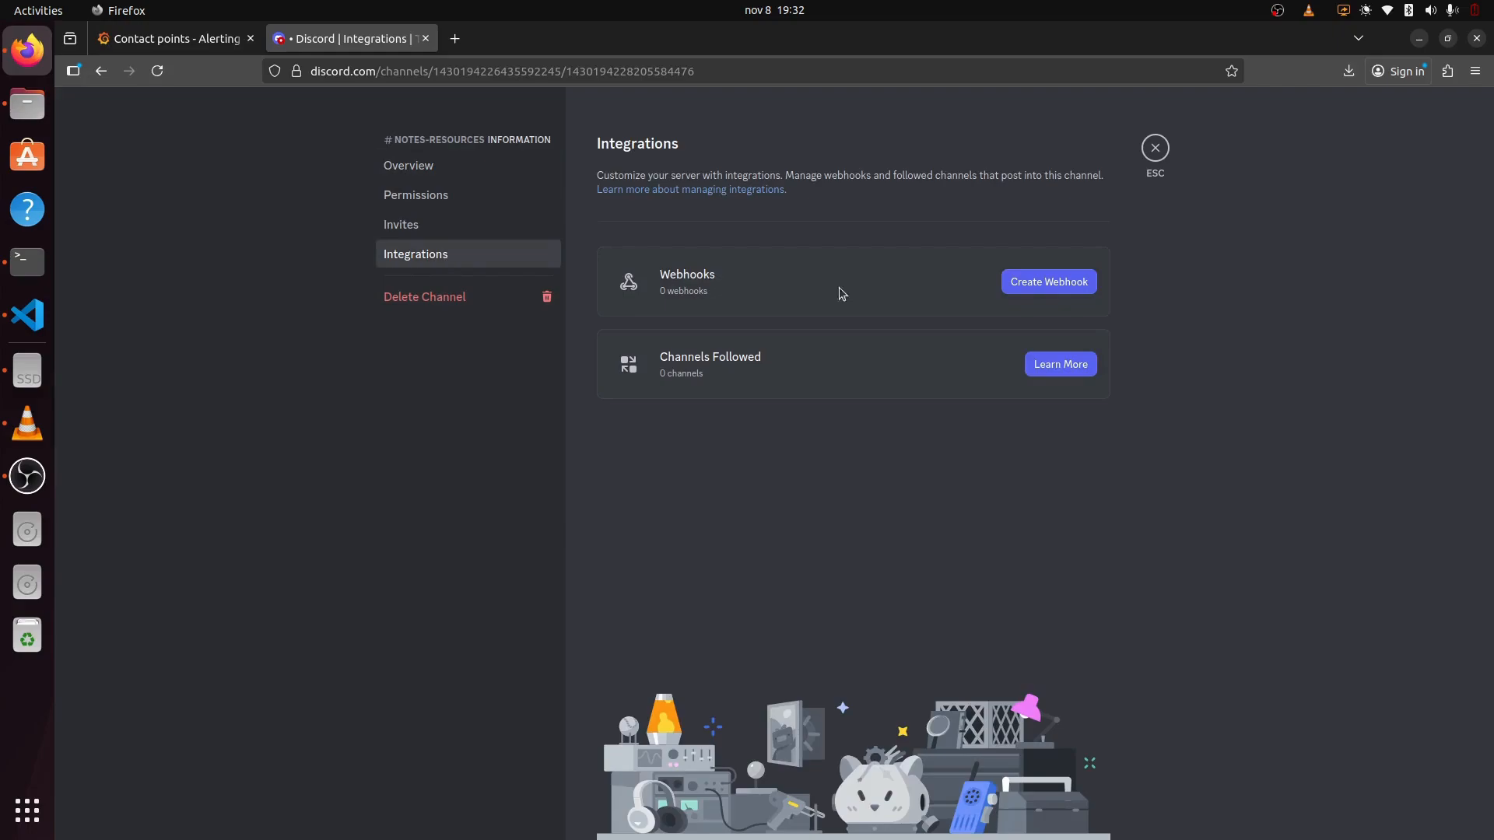
pyautogui.click(1038, 293)
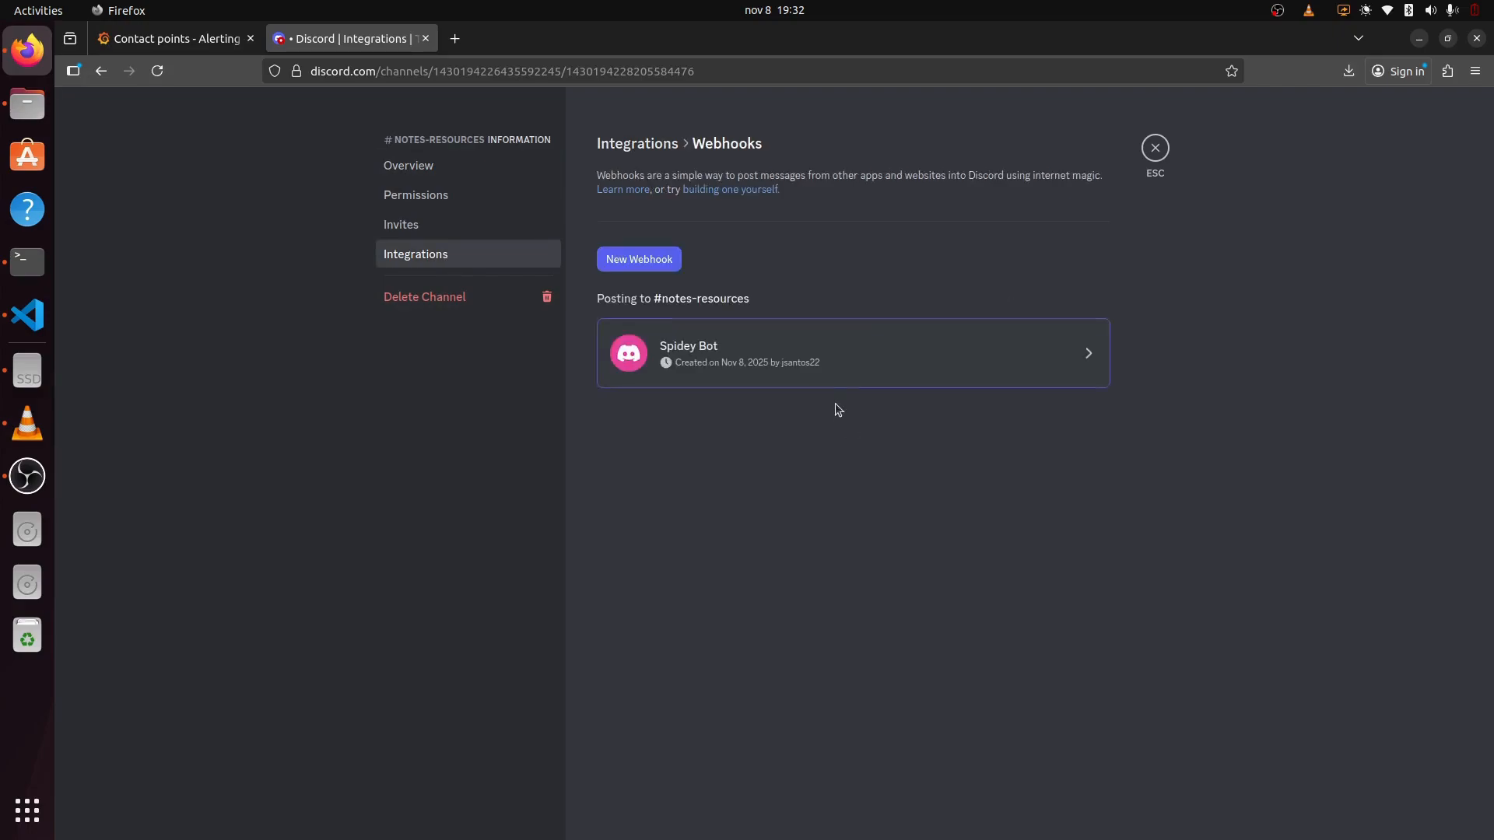
pyautogui.click(658, 263)
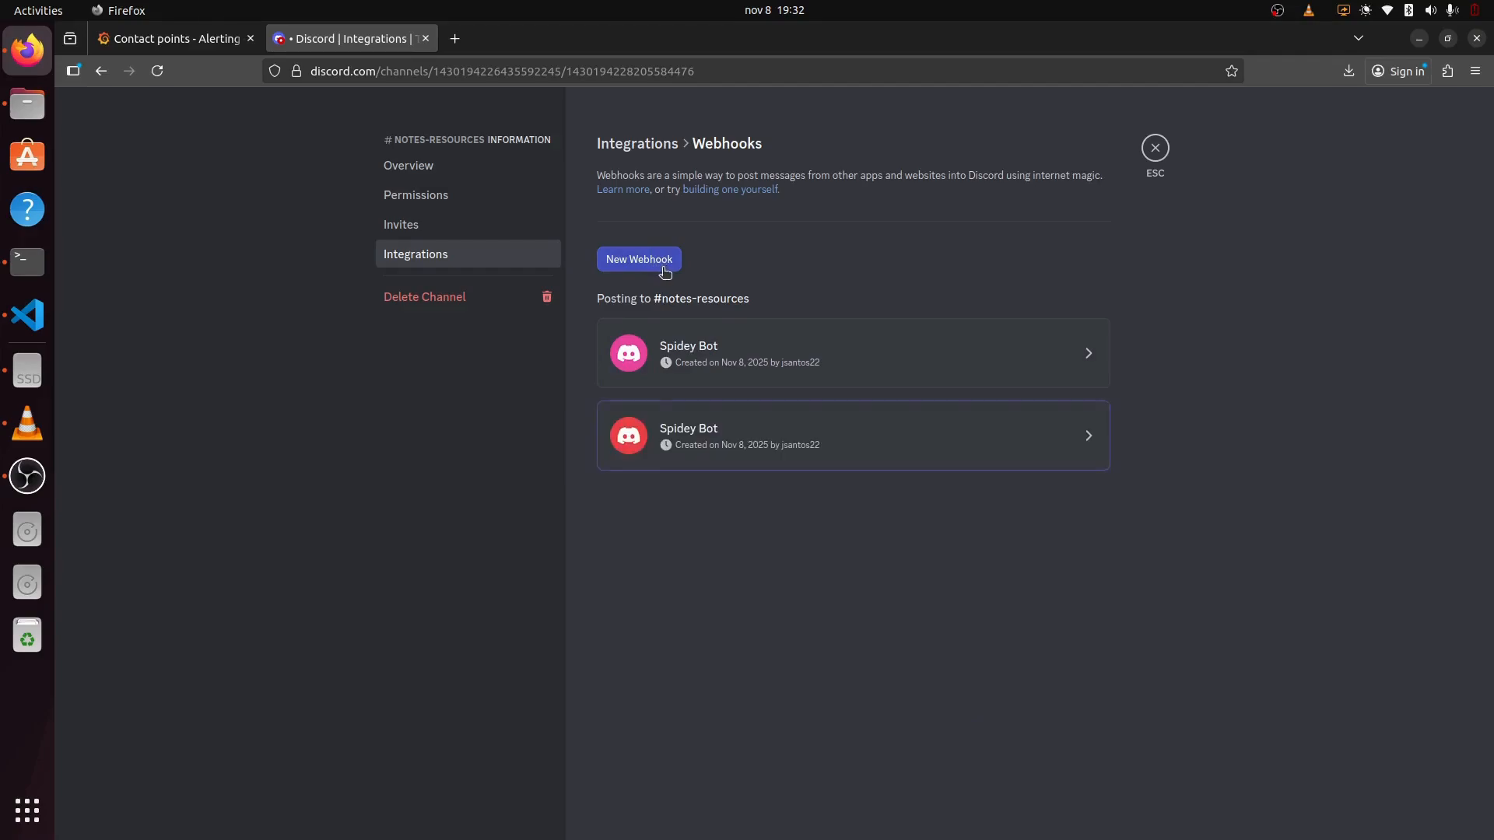
pyautogui.click(1083, 441)
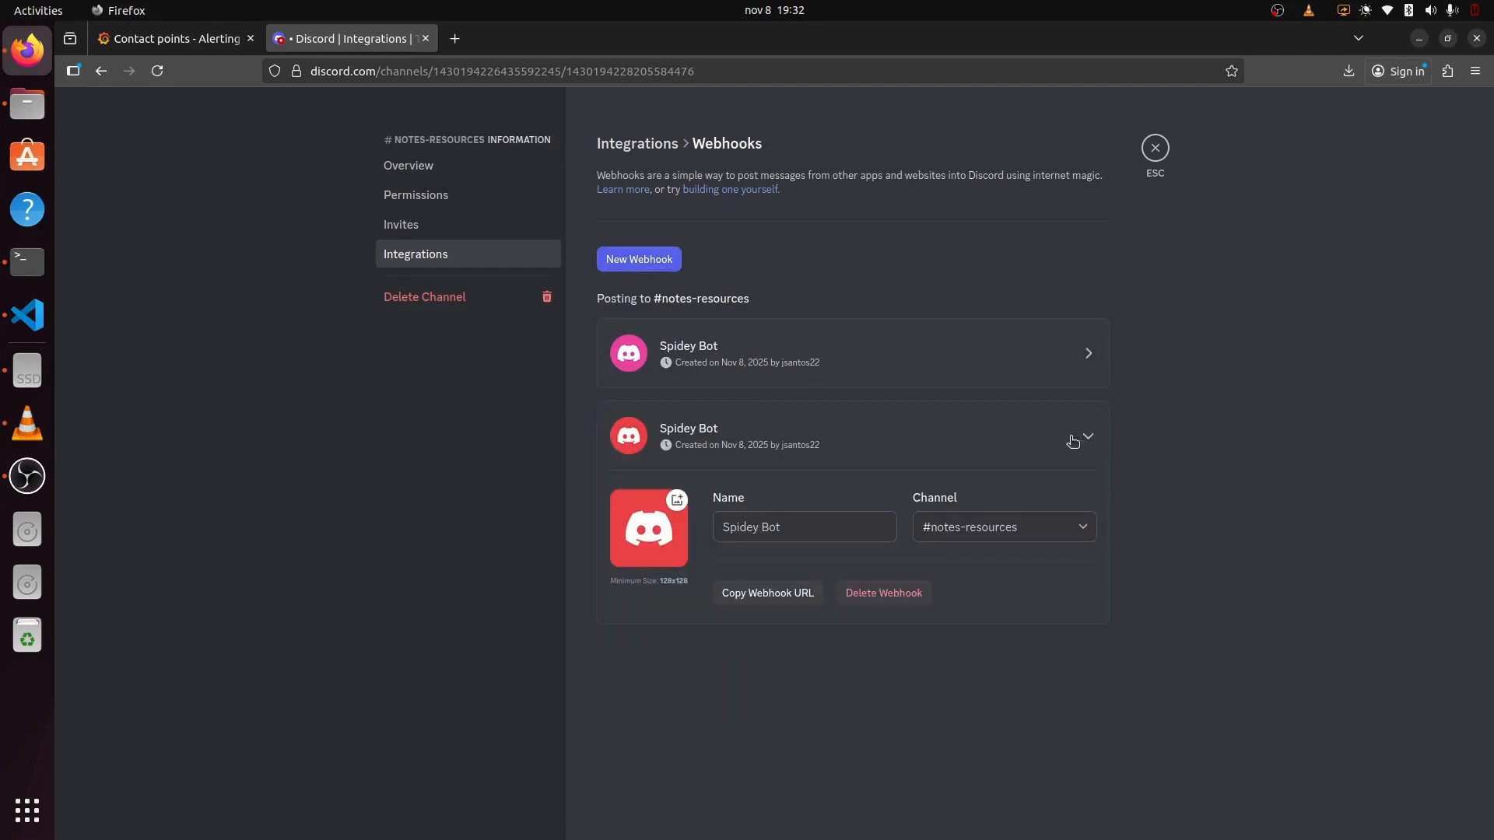
pyautogui.click(802, 597)
# Step: Paste the Discord webhook URL into the Notes contact point and save it
pyautogui.click(1155, 147)
pyautogui.click(207, 39)
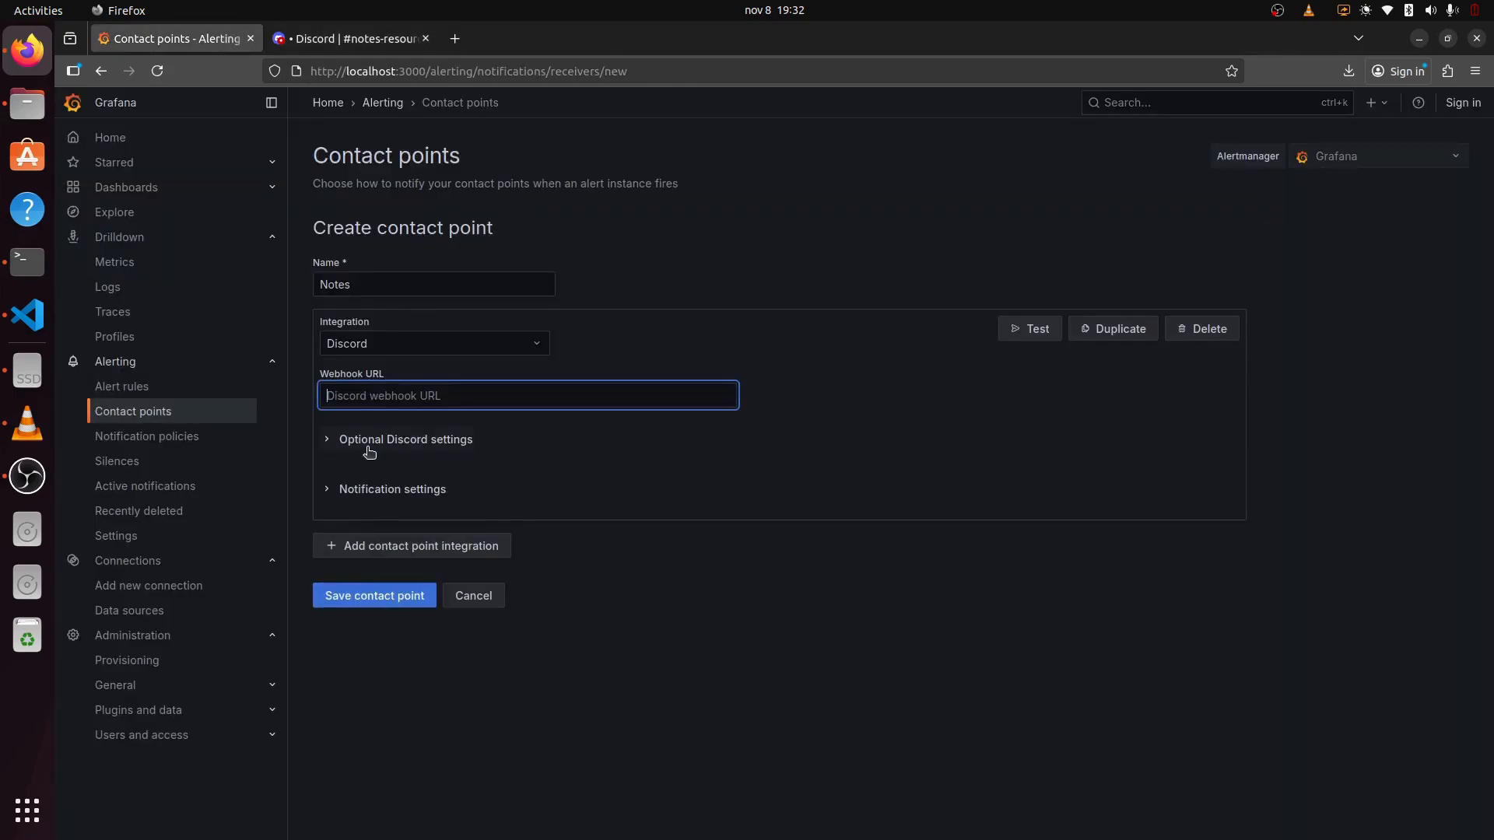
pyautogui.hotkey('ctrl', 'v')
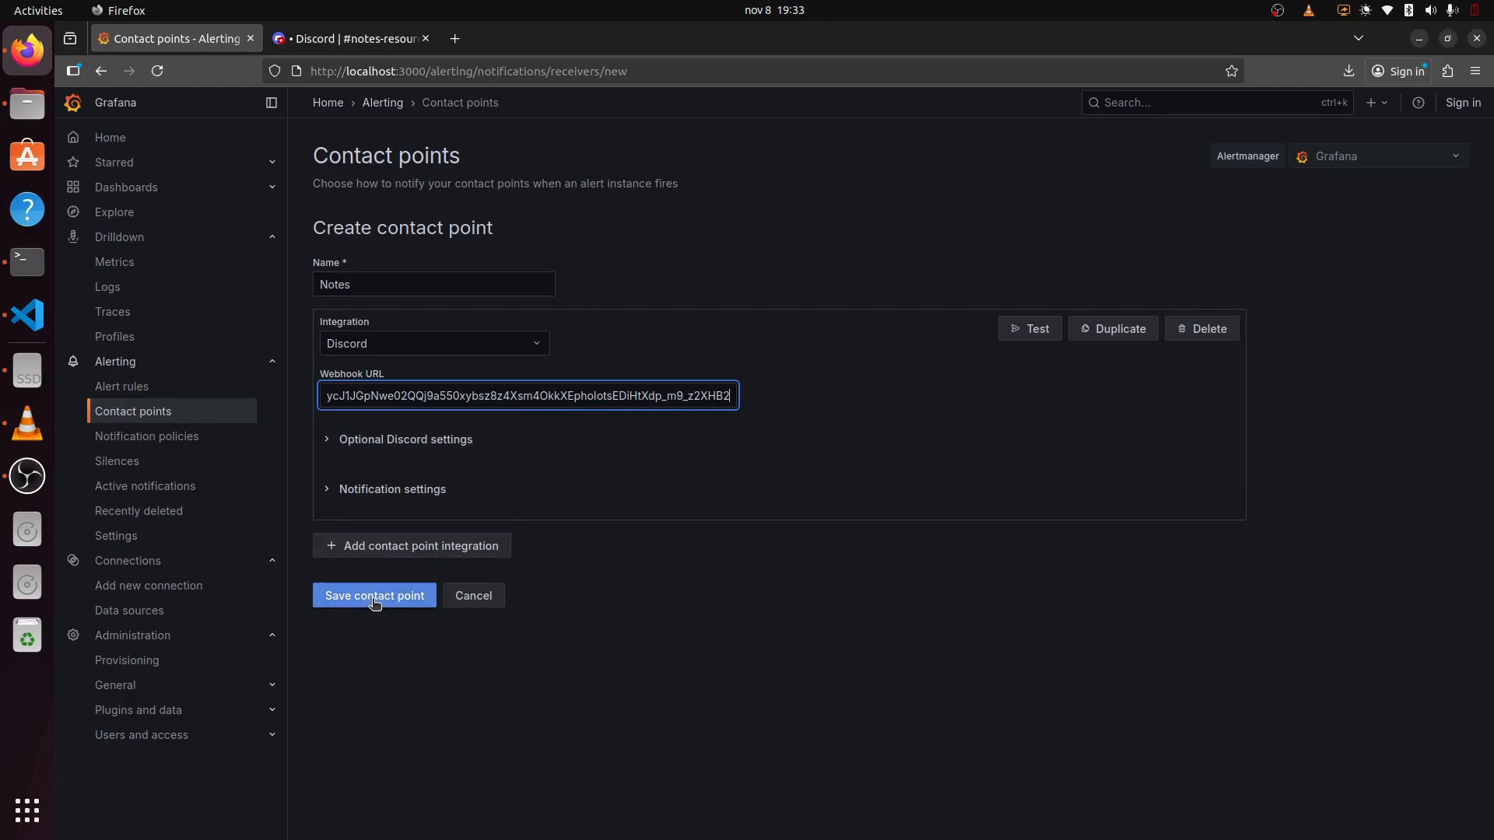
pyautogui.click(374, 595)
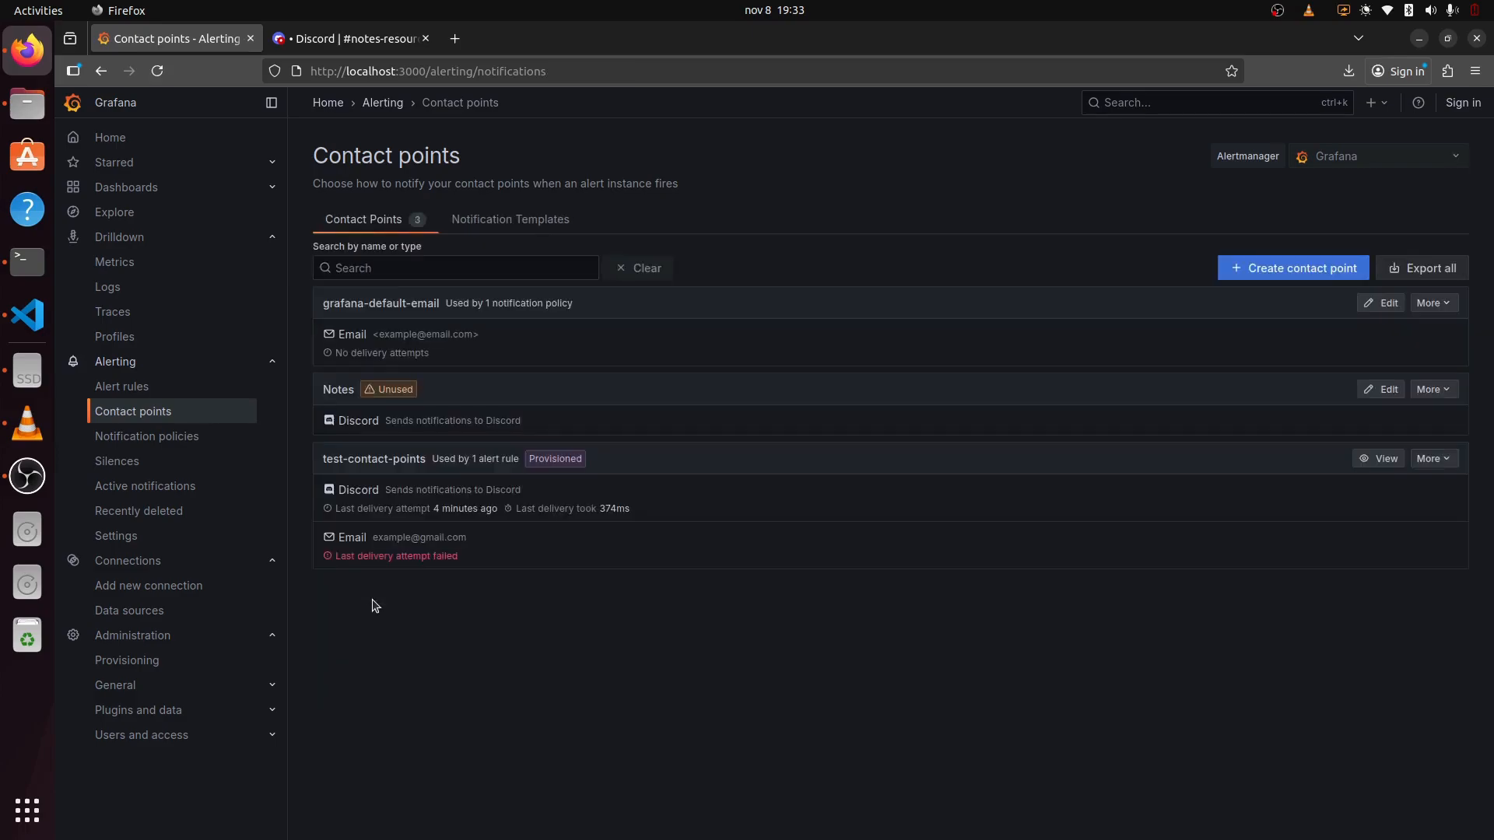
# Step: Send a test notification from Notes, confirm it arrived in #notes-resources, and save again
pyautogui.click(1382, 390)
pyautogui.click(1038, 336)
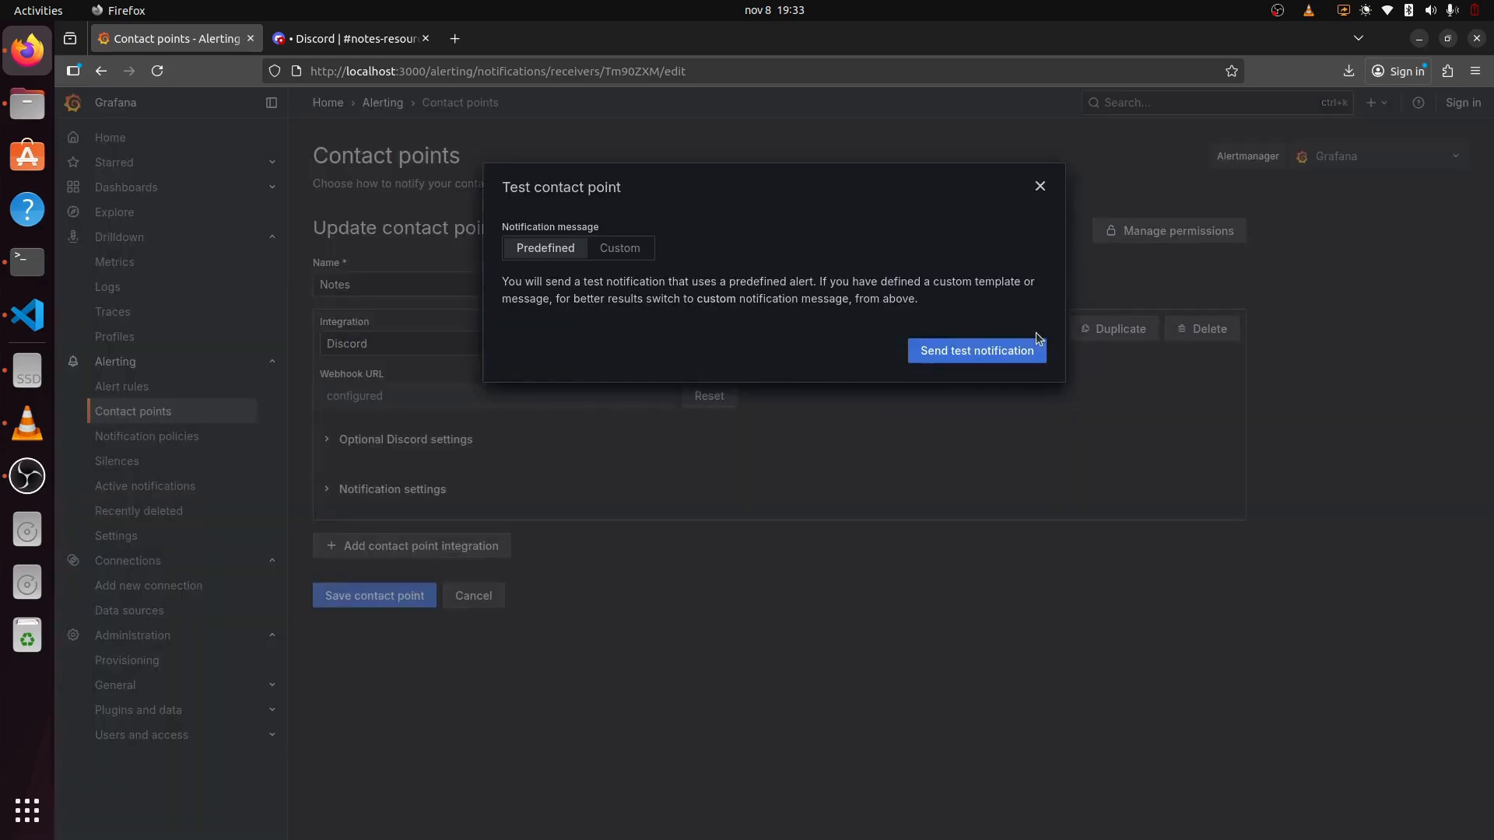
pyautogui.click(992, 351)
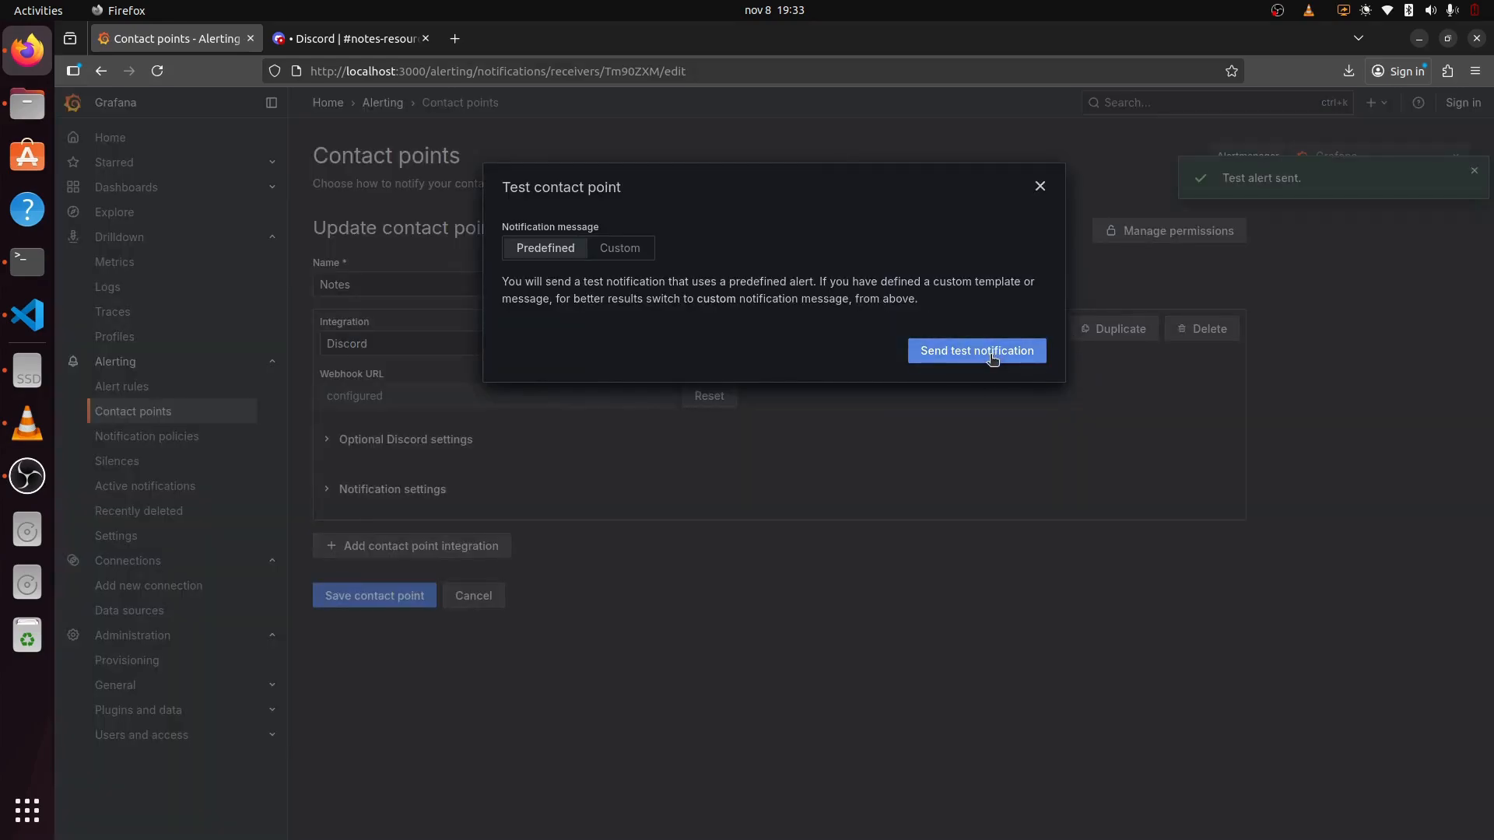
pyautogui.click(405, 39)
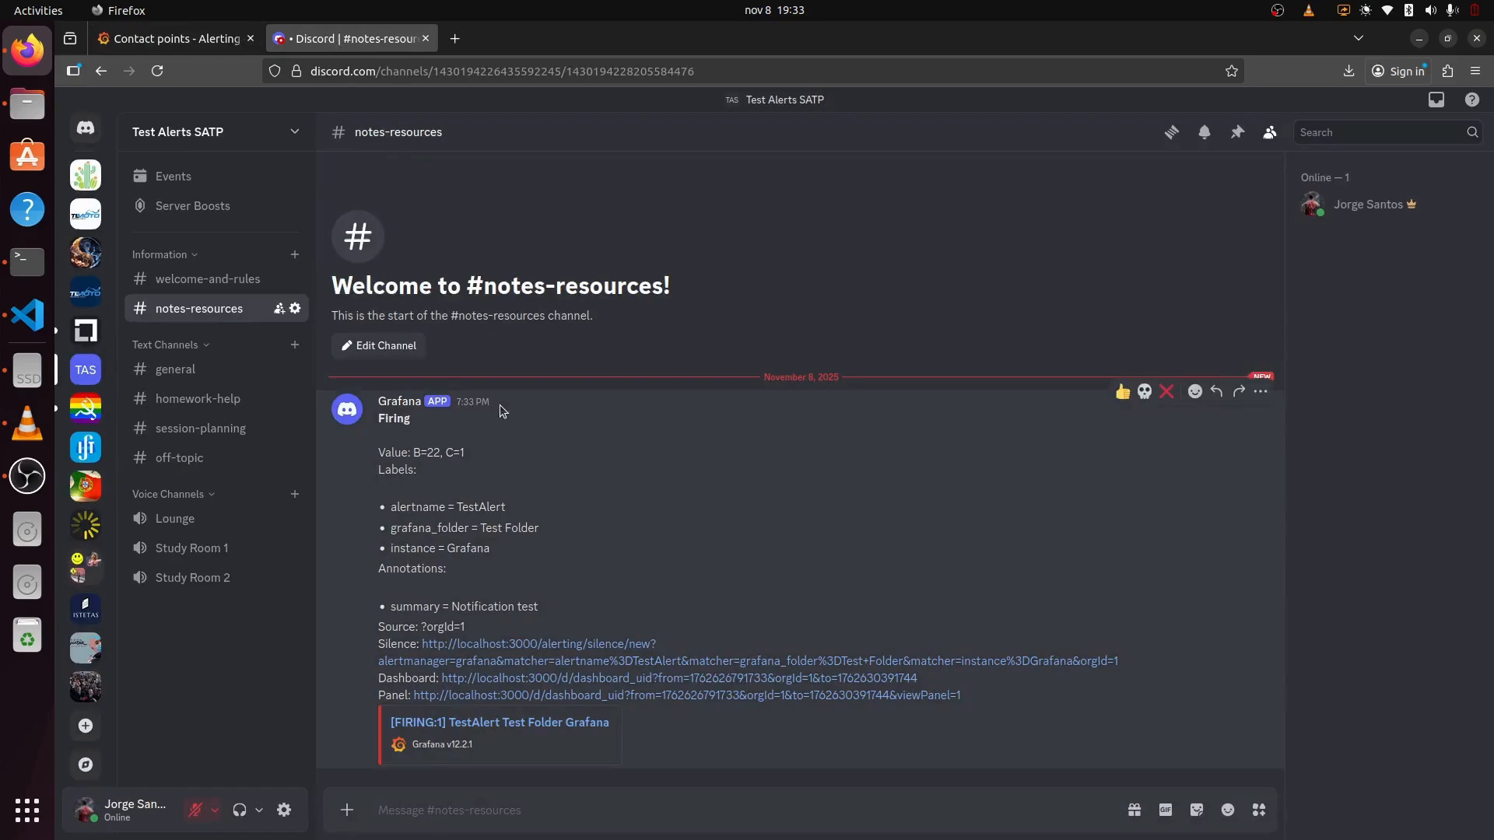
pyautogui.moveTo(383, 421); pyautogui.dragTo(854, 747)
pyautogui.click(856, 749)
pyautogui.click(167, 39)
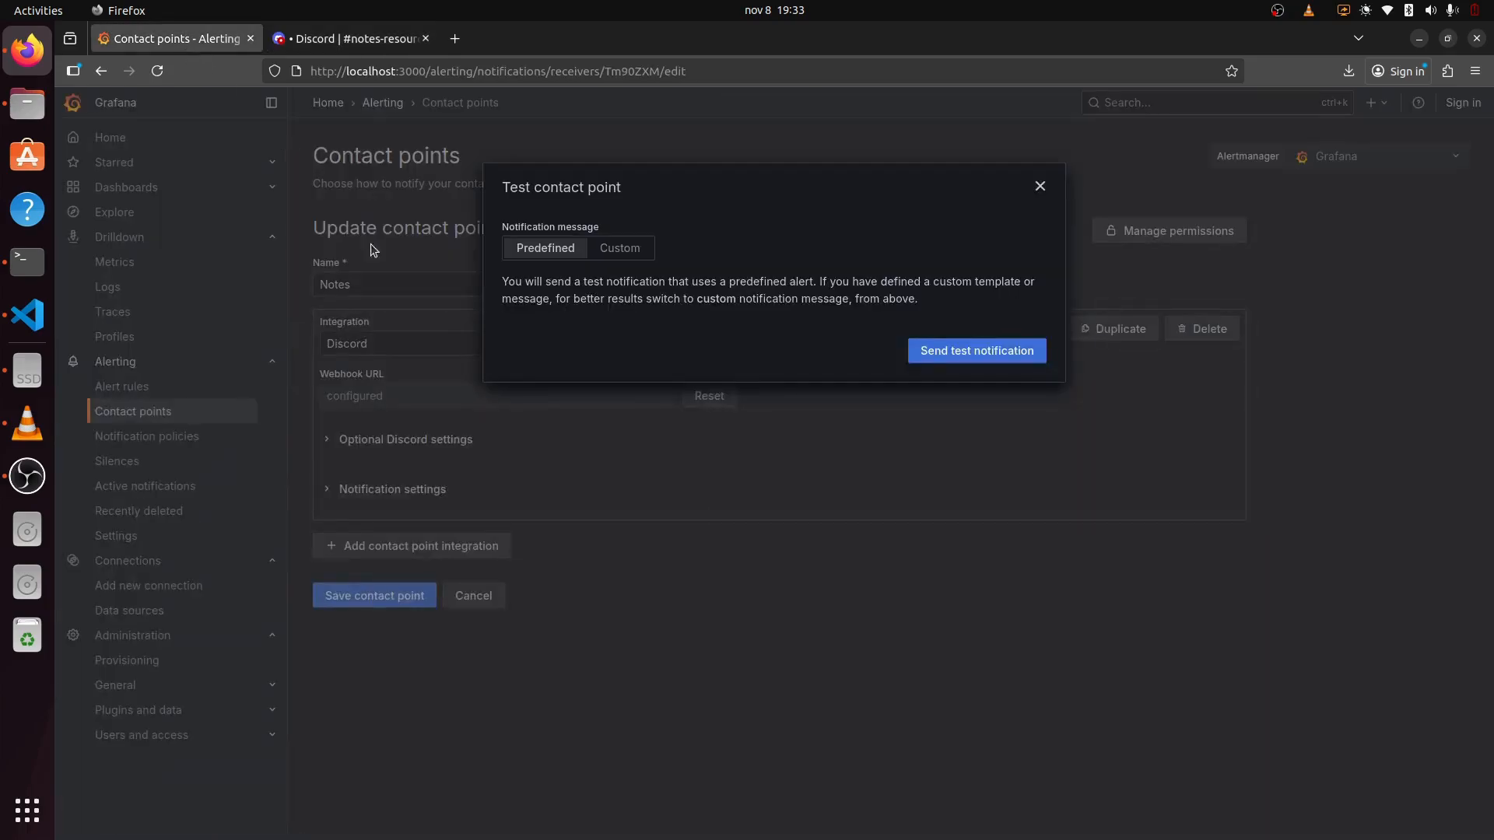
pyautogui.click(1040, 187)
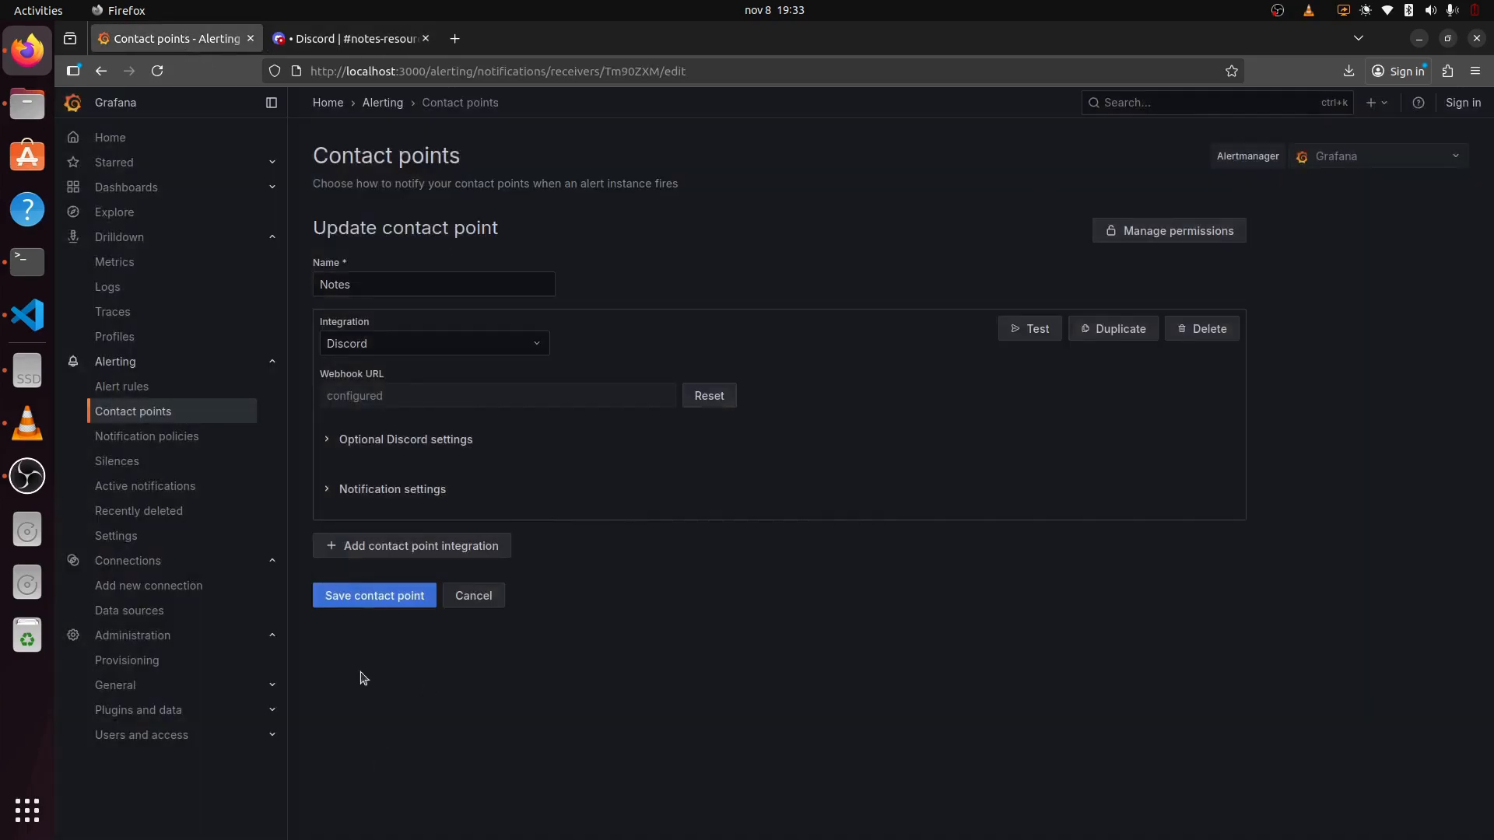
pyautogui.click(377, 596)
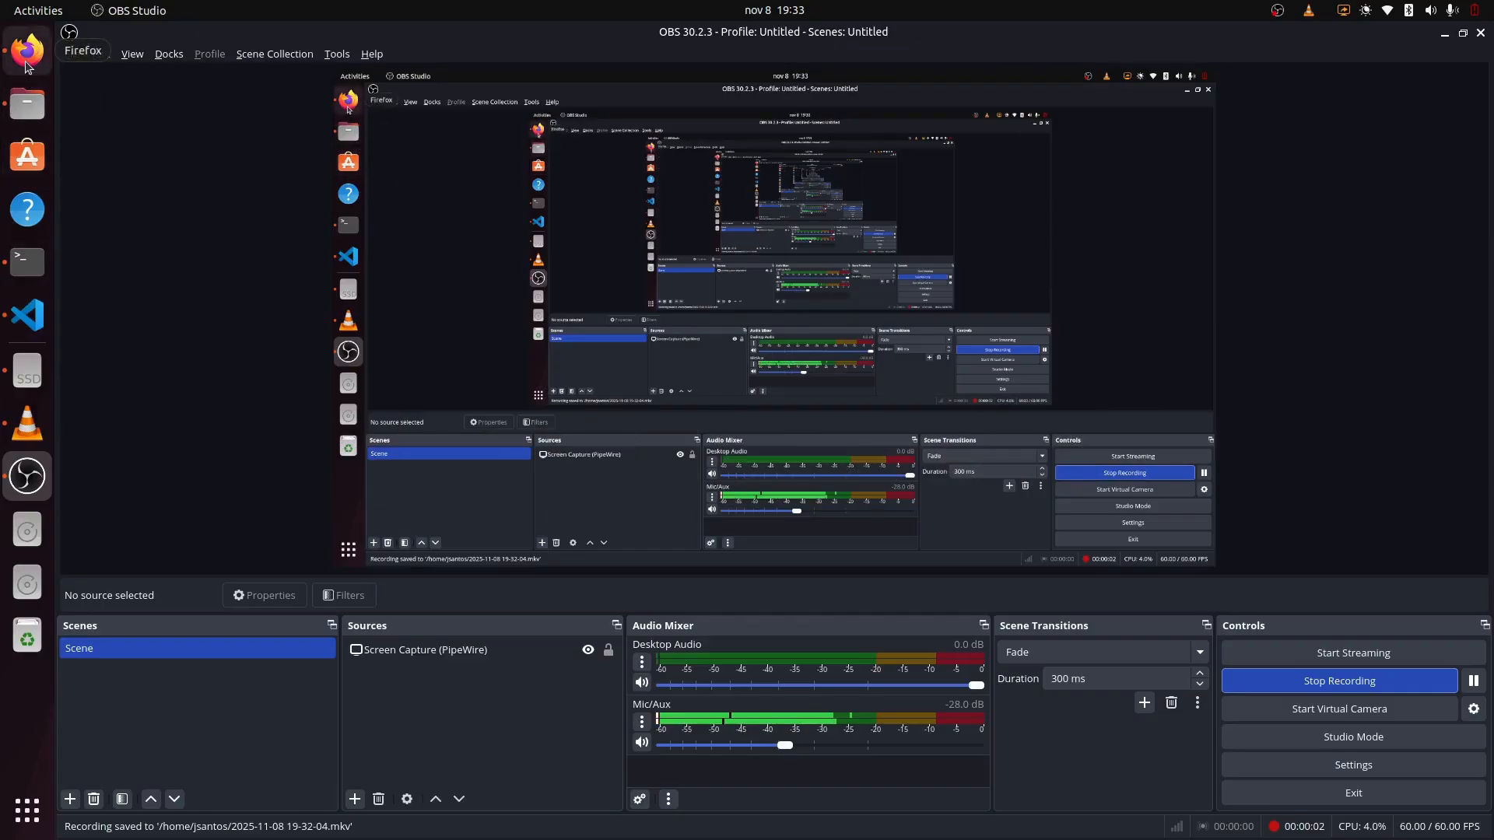
# Step: Start a new alert rule named 'New Transaction'
pyautogui.click(27, 49)
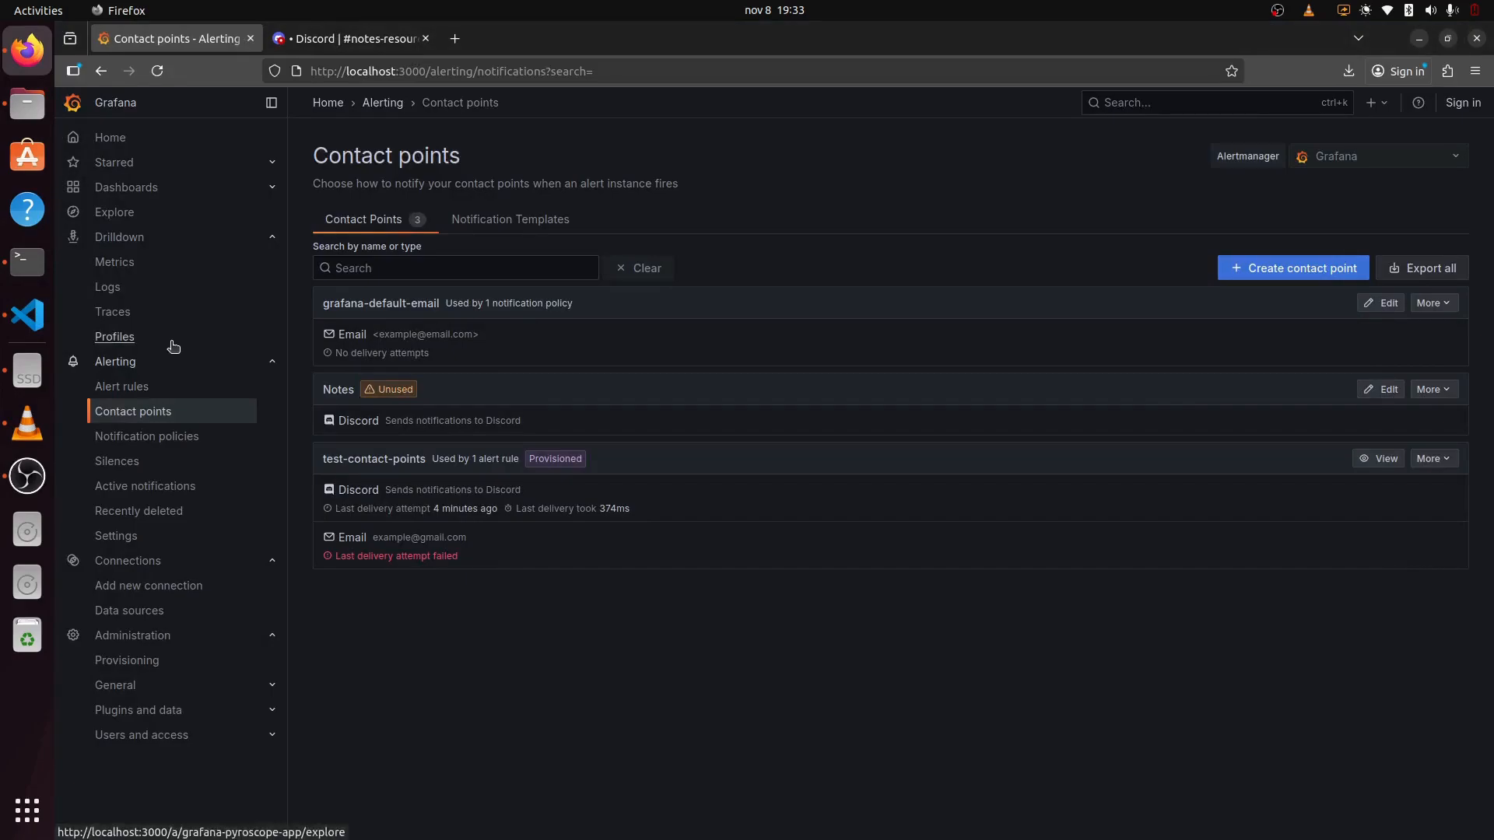
pyautogui.click(132, 391)
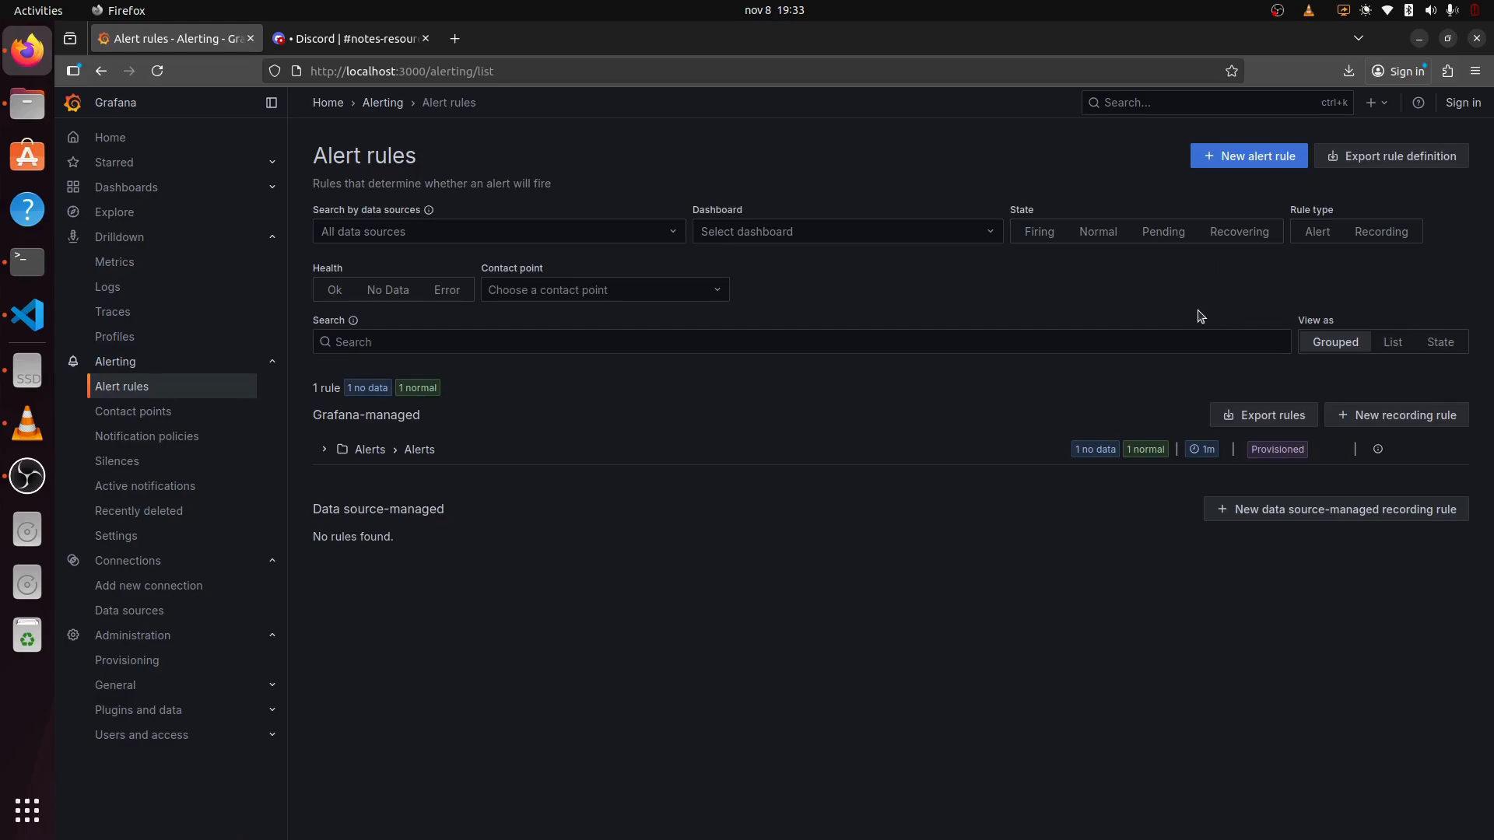
pyautogui.click(1247, 165)
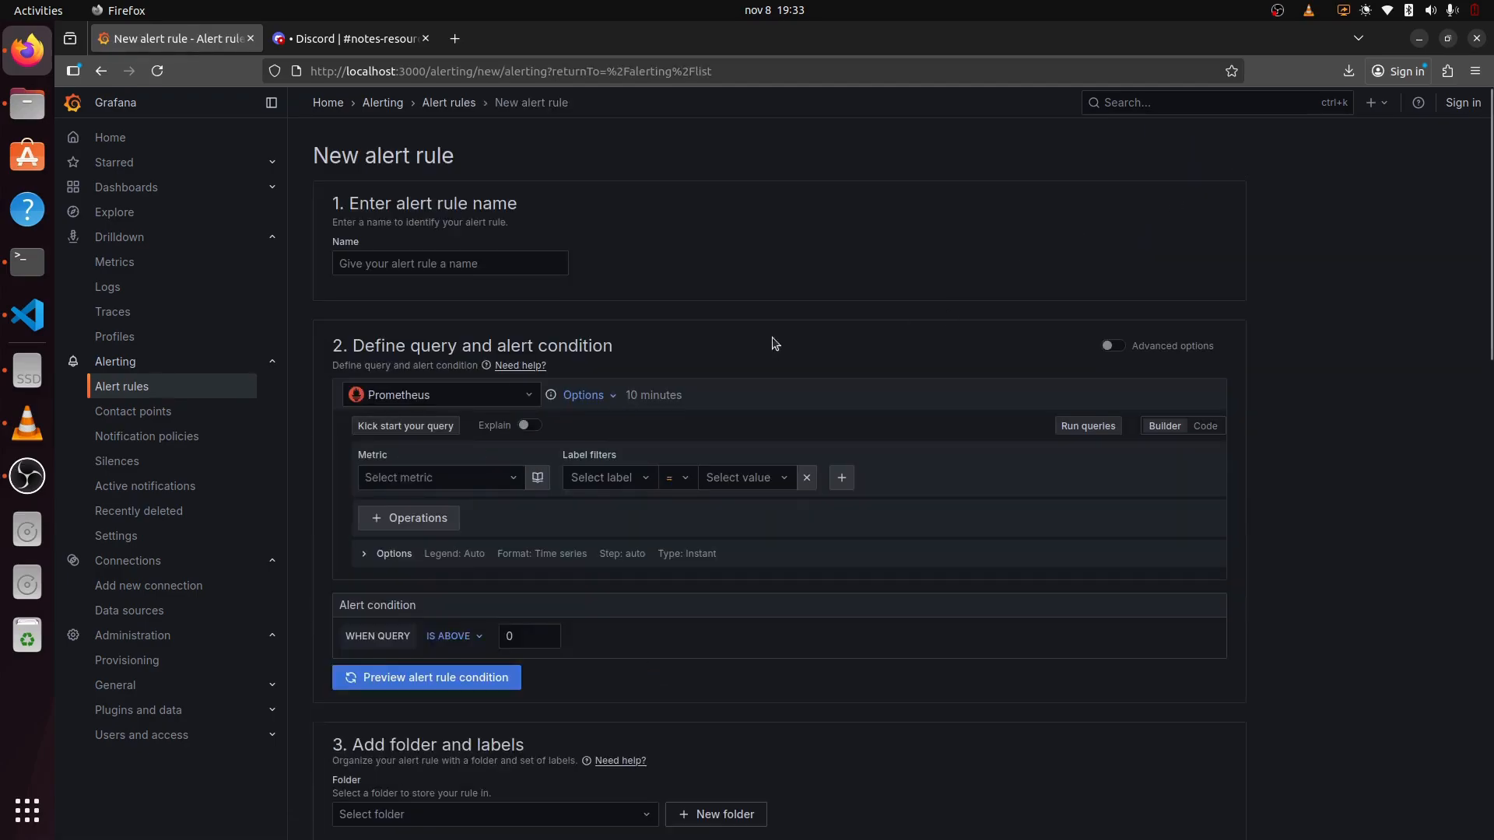
pyautogui.click(460, 264)
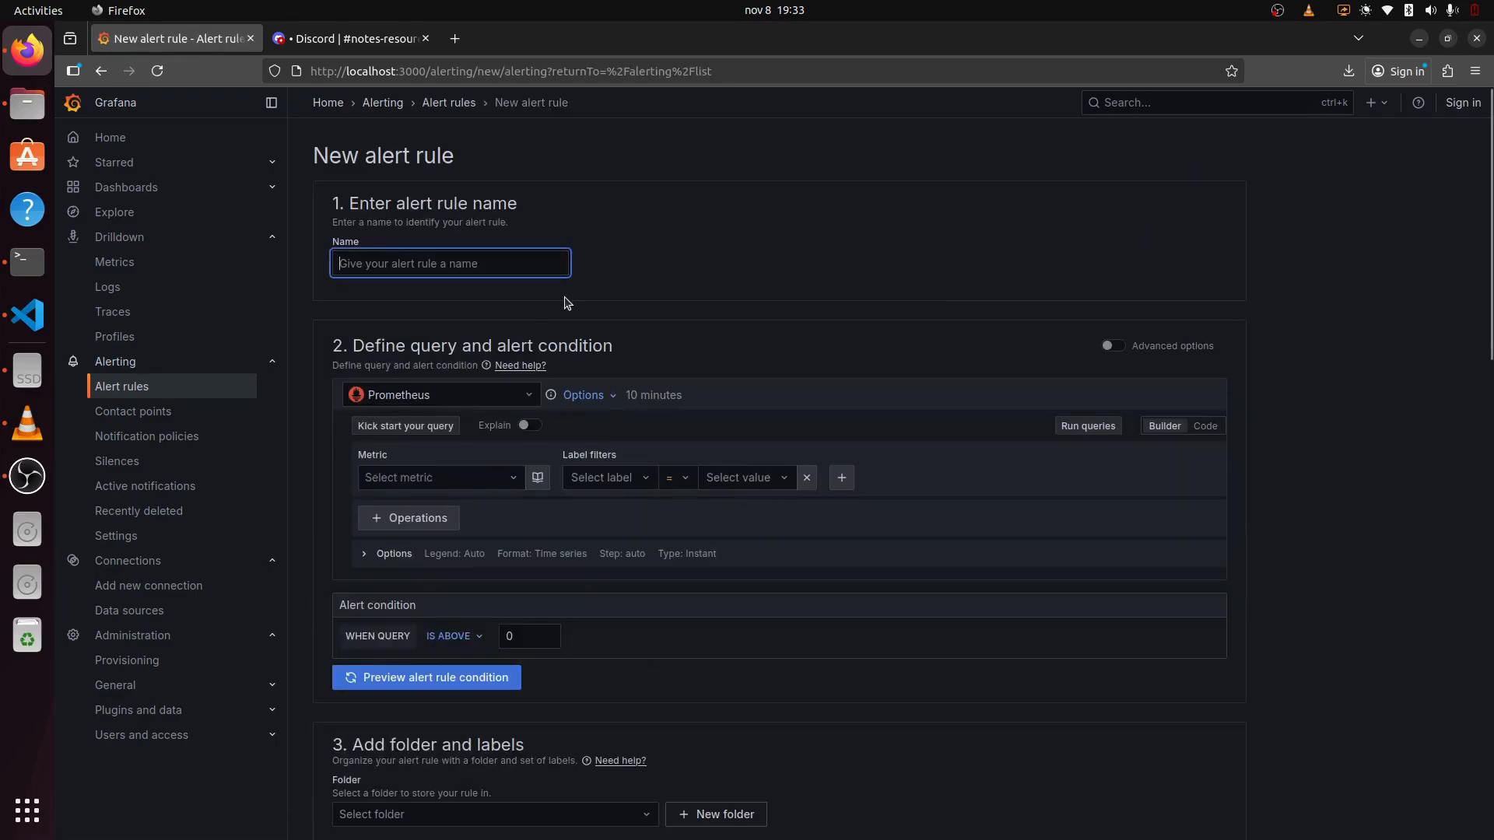
pyautogui.write('New Transaction')
# Step: Query the ongoing_transactions metric and run the query to preview its data
pyautogui.click(474, 477)
pyautogui.scroll(-1, 505, 436)
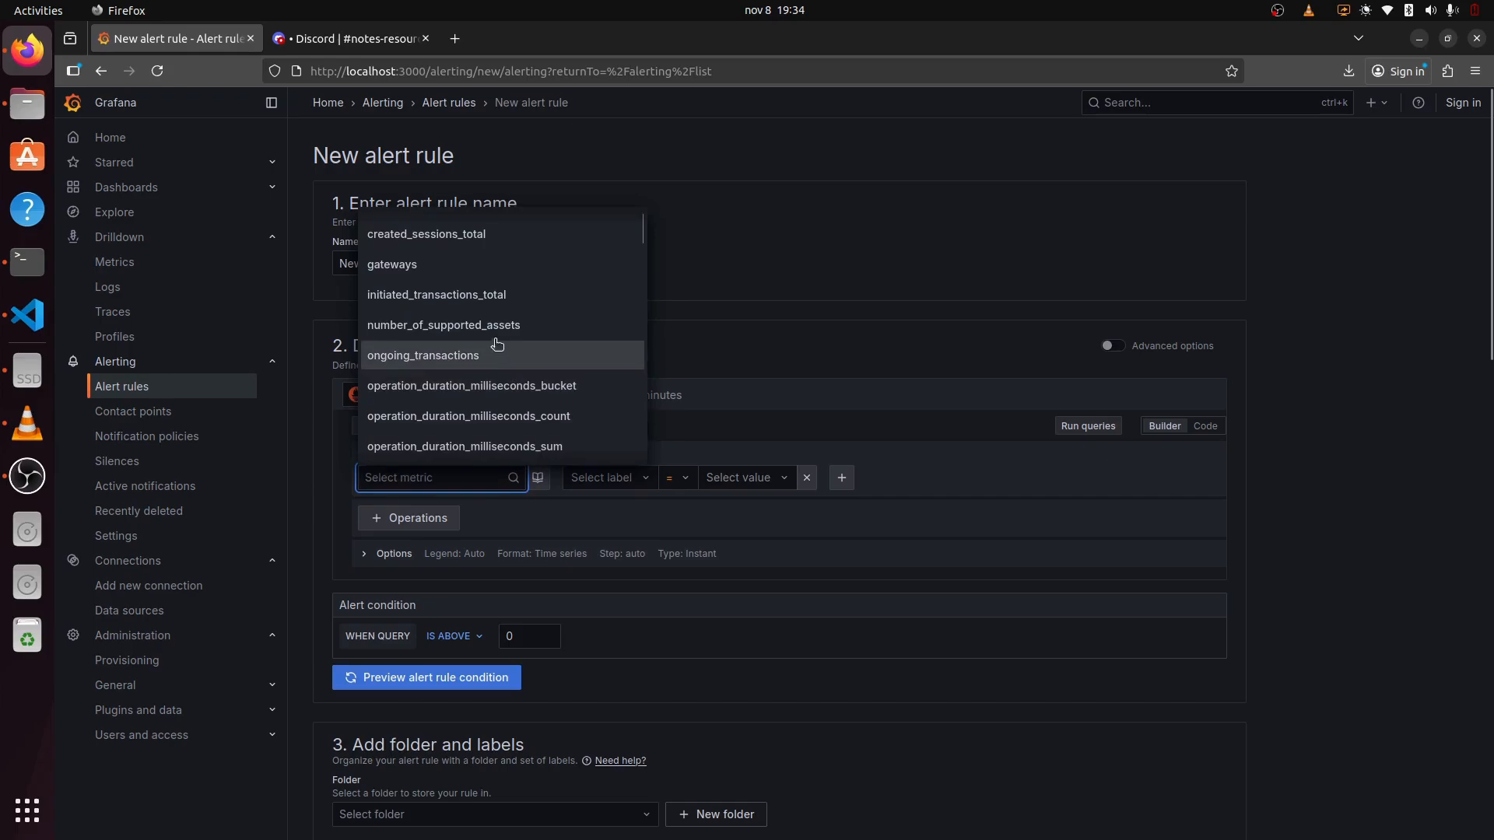
pyautogui.scroll(-10, 477, 366)
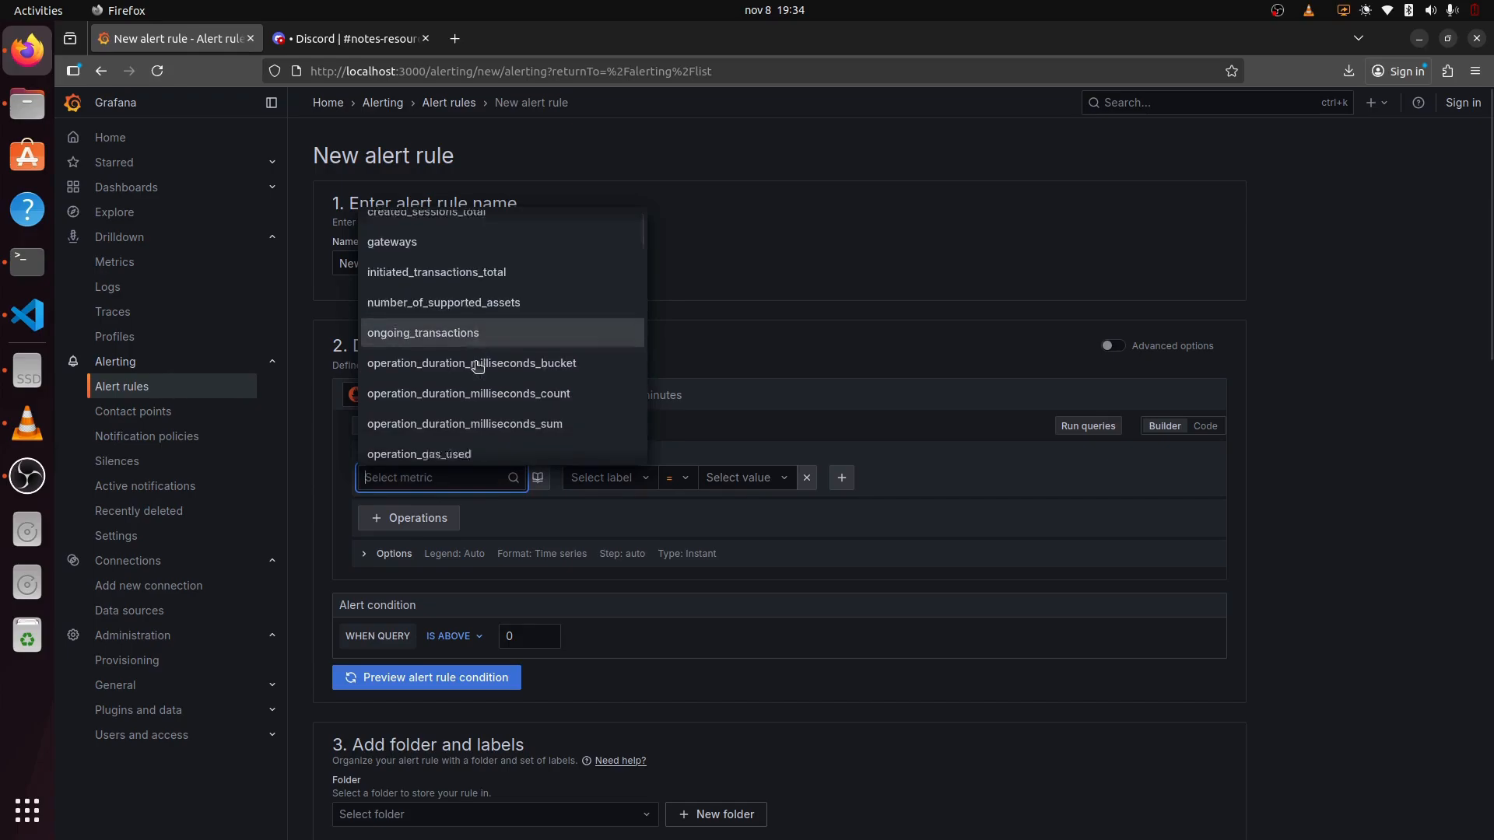
pyautogui.scroll(10, 476, 365)
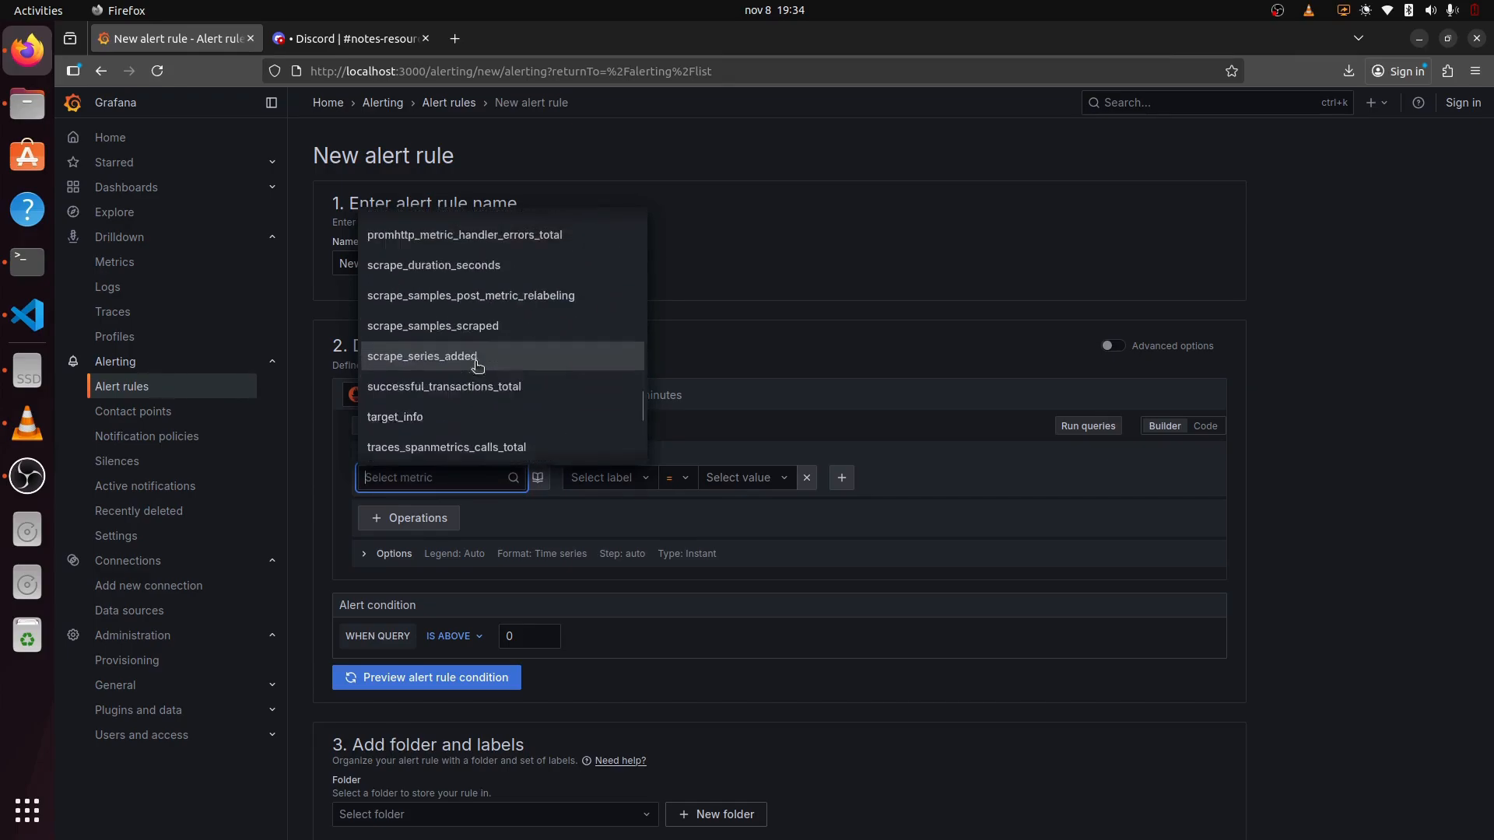
pyautogui.scroll(10, 477, 365)
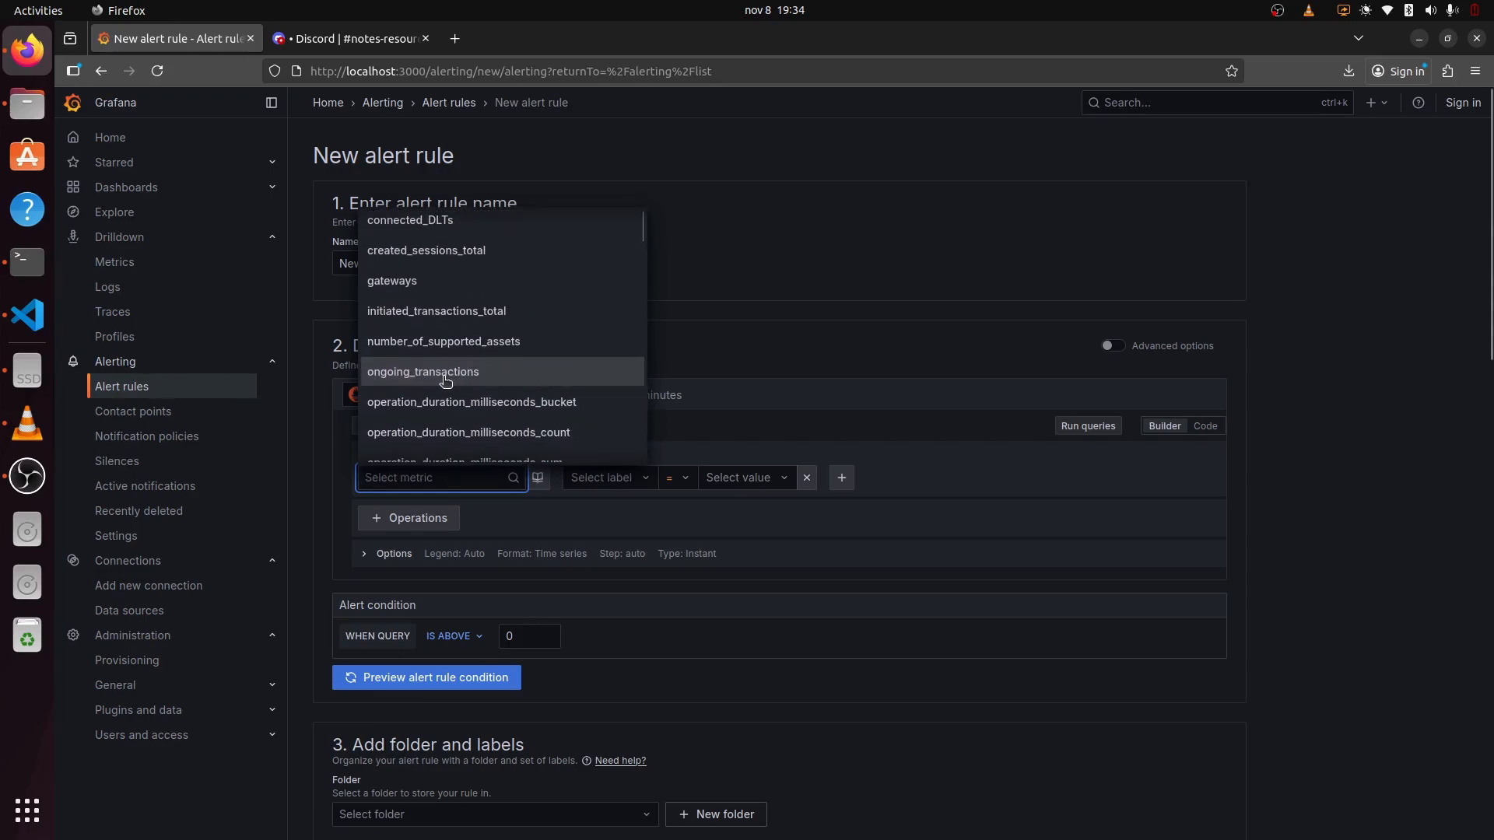
pyautogui.click(467, 371)
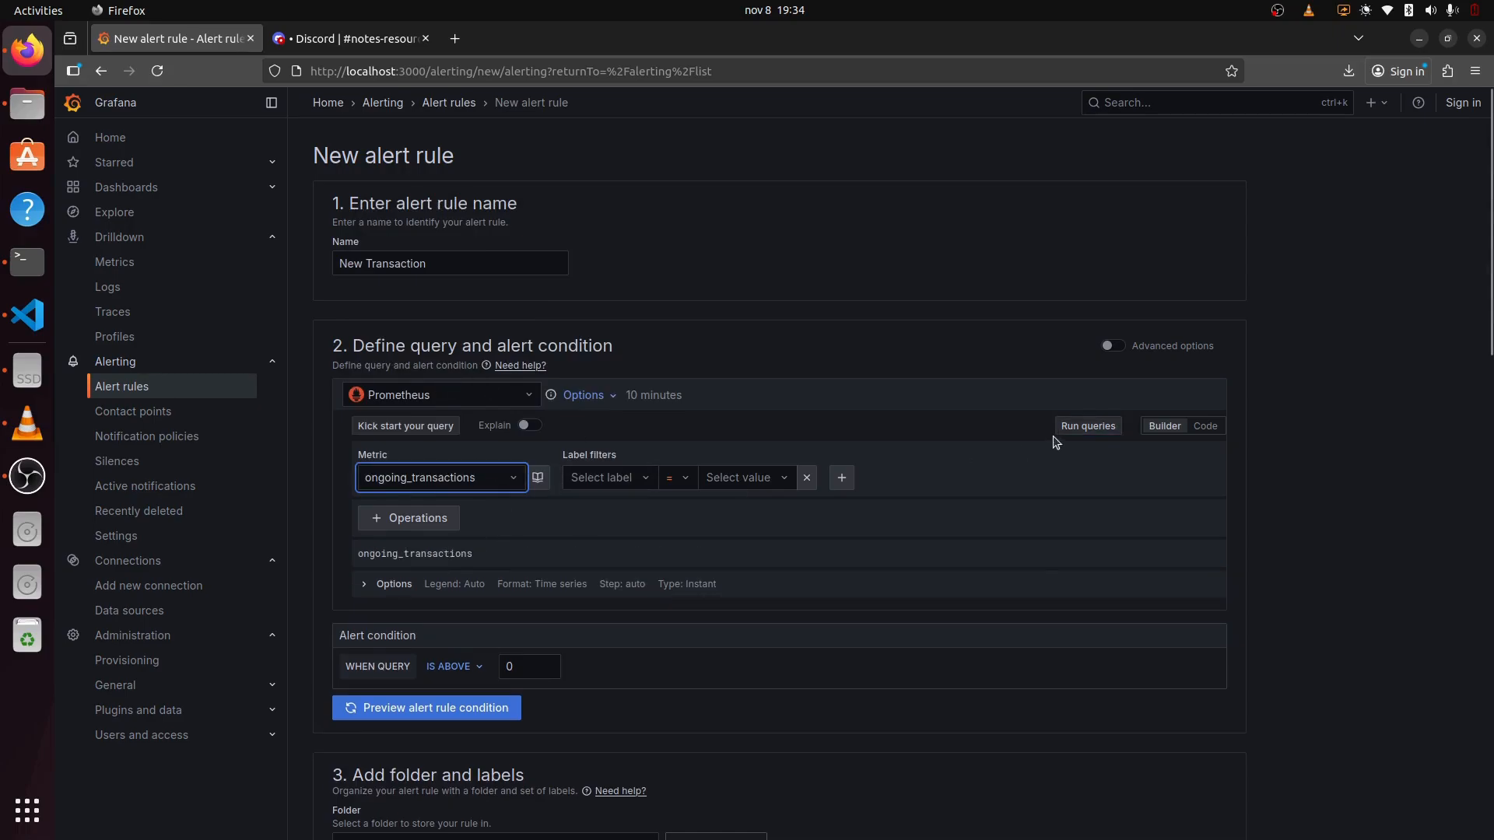
pyautogui.click(1090, 427)
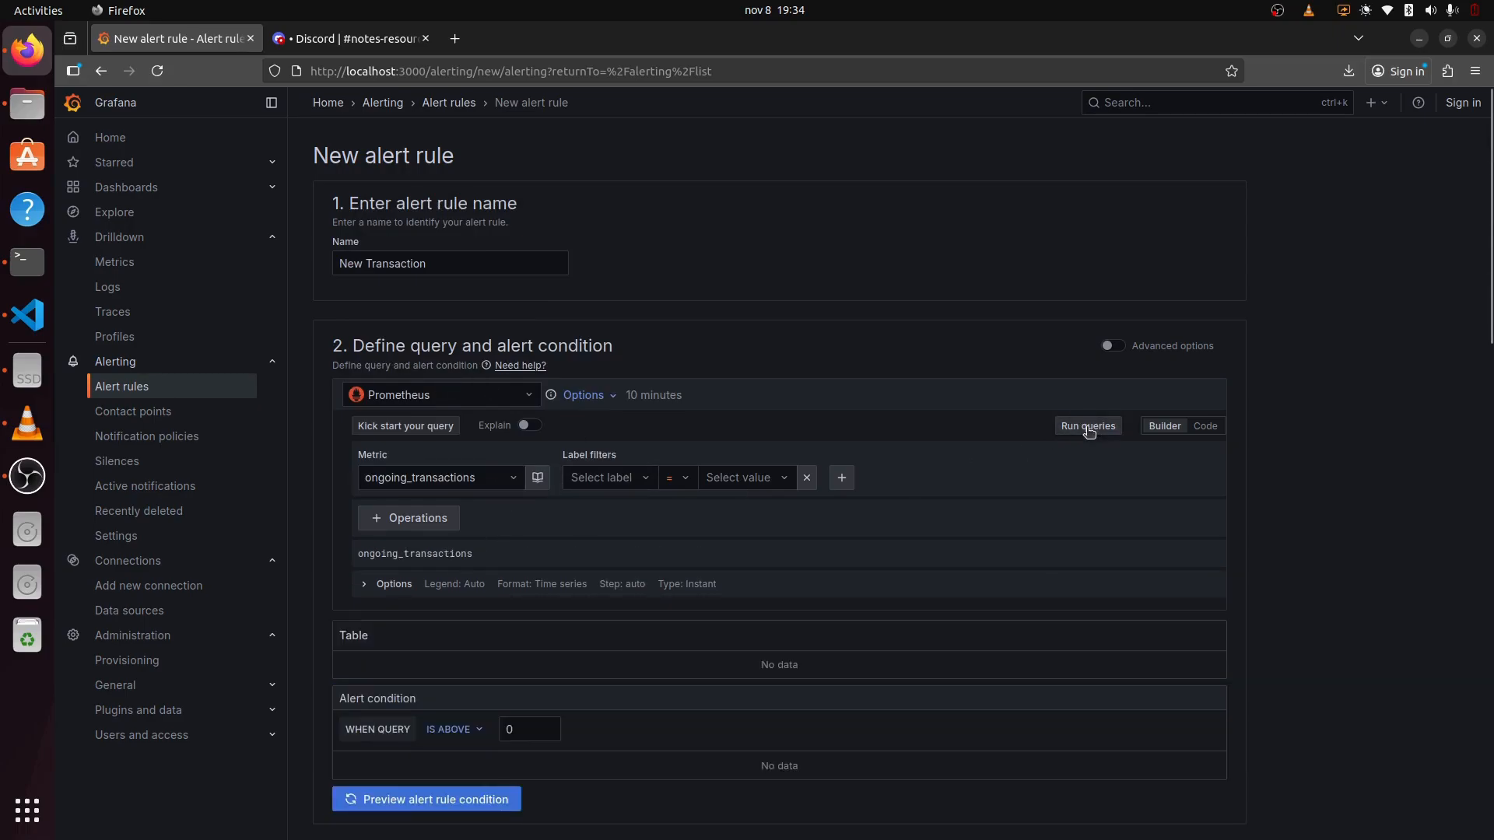
# Step: Store the rule in the Alerts folder
pyautogui.scroll(-3, 873, 510)
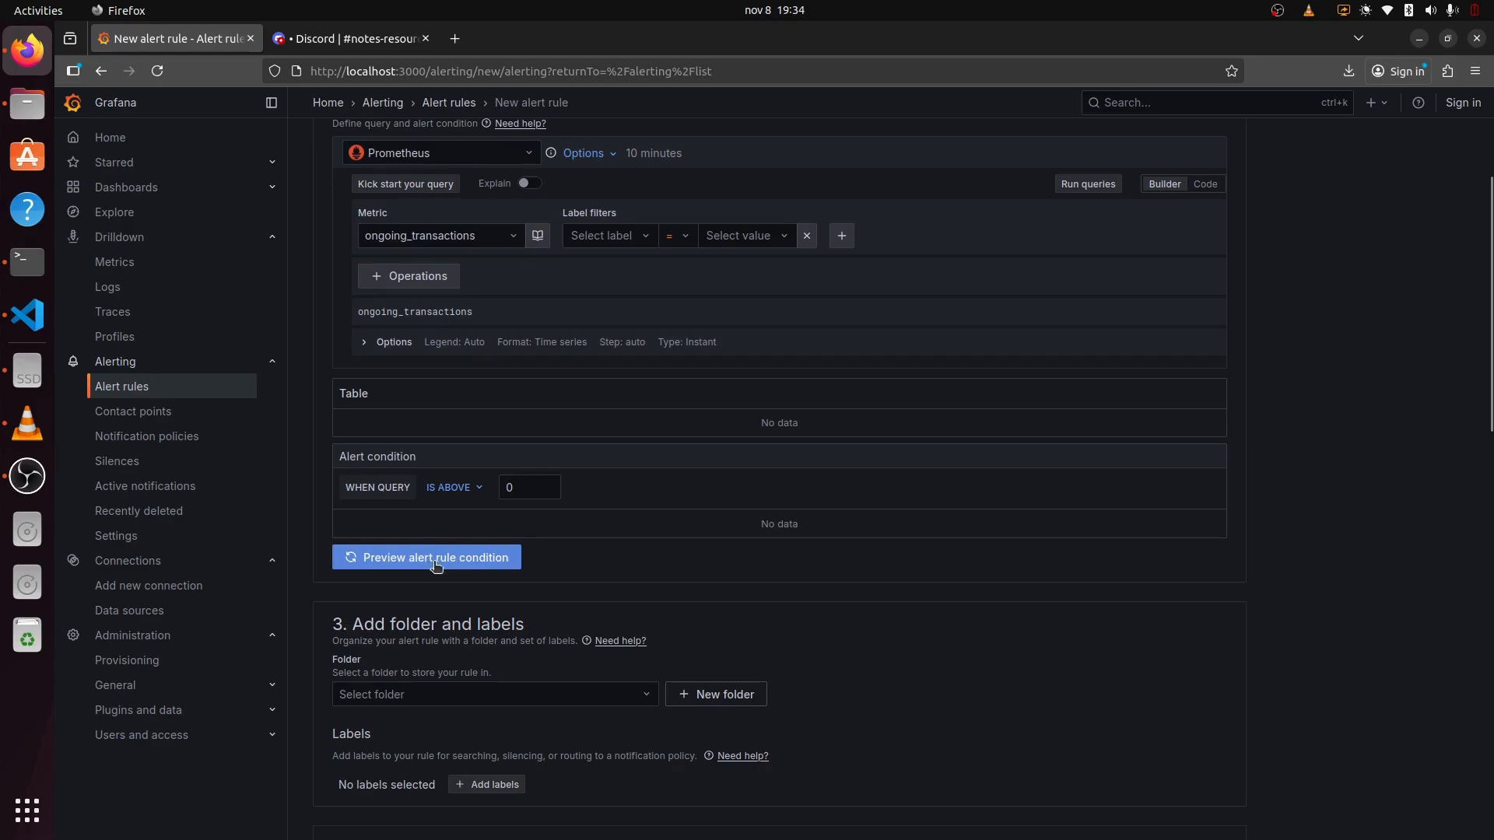
pyautogui.scroll(-1, 656, 560)
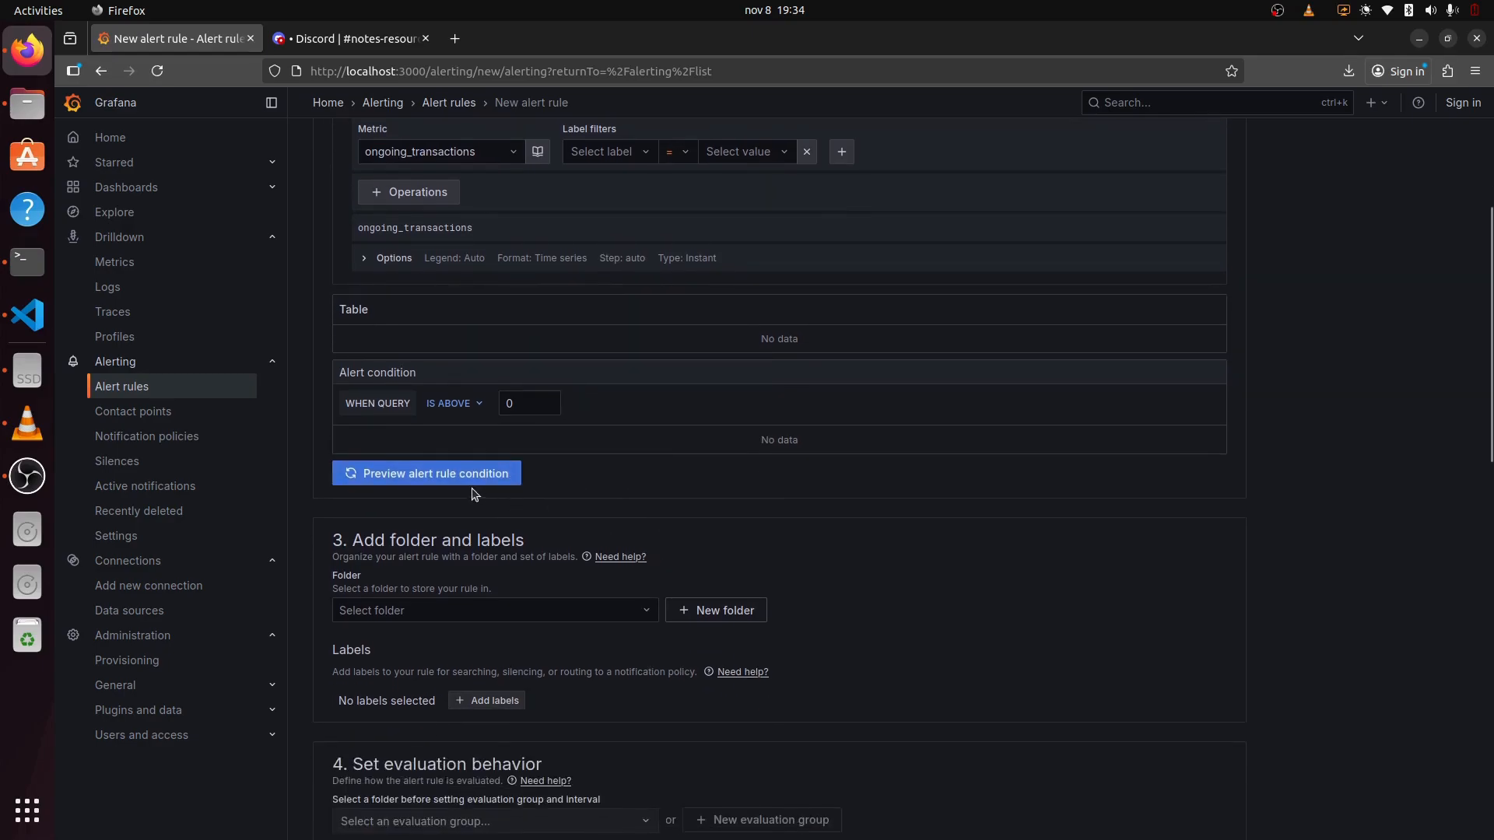
pyautogui.scroll(-1, 567, 506)
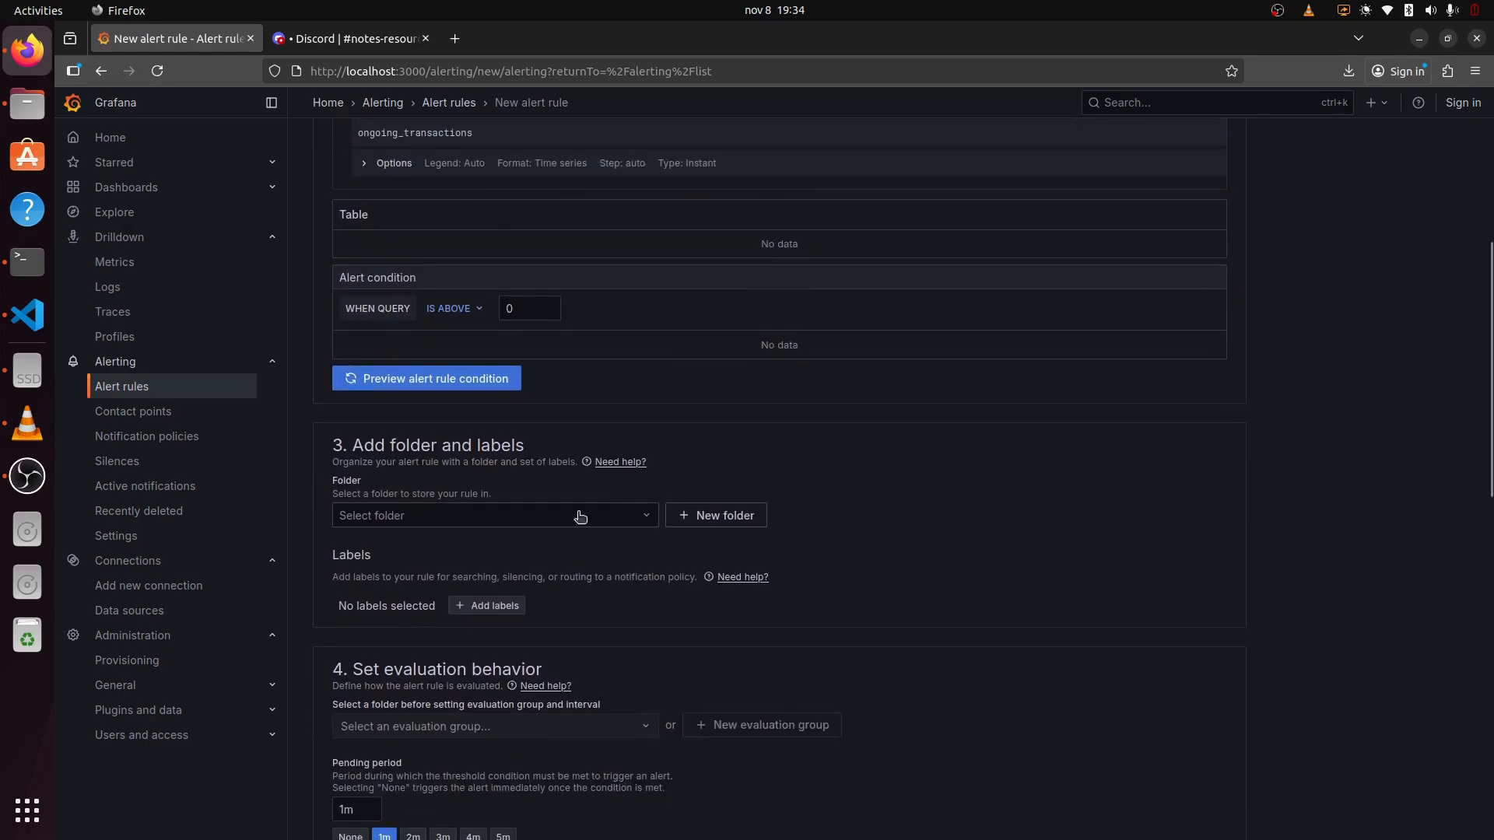
pyautogui.click(551, 525)
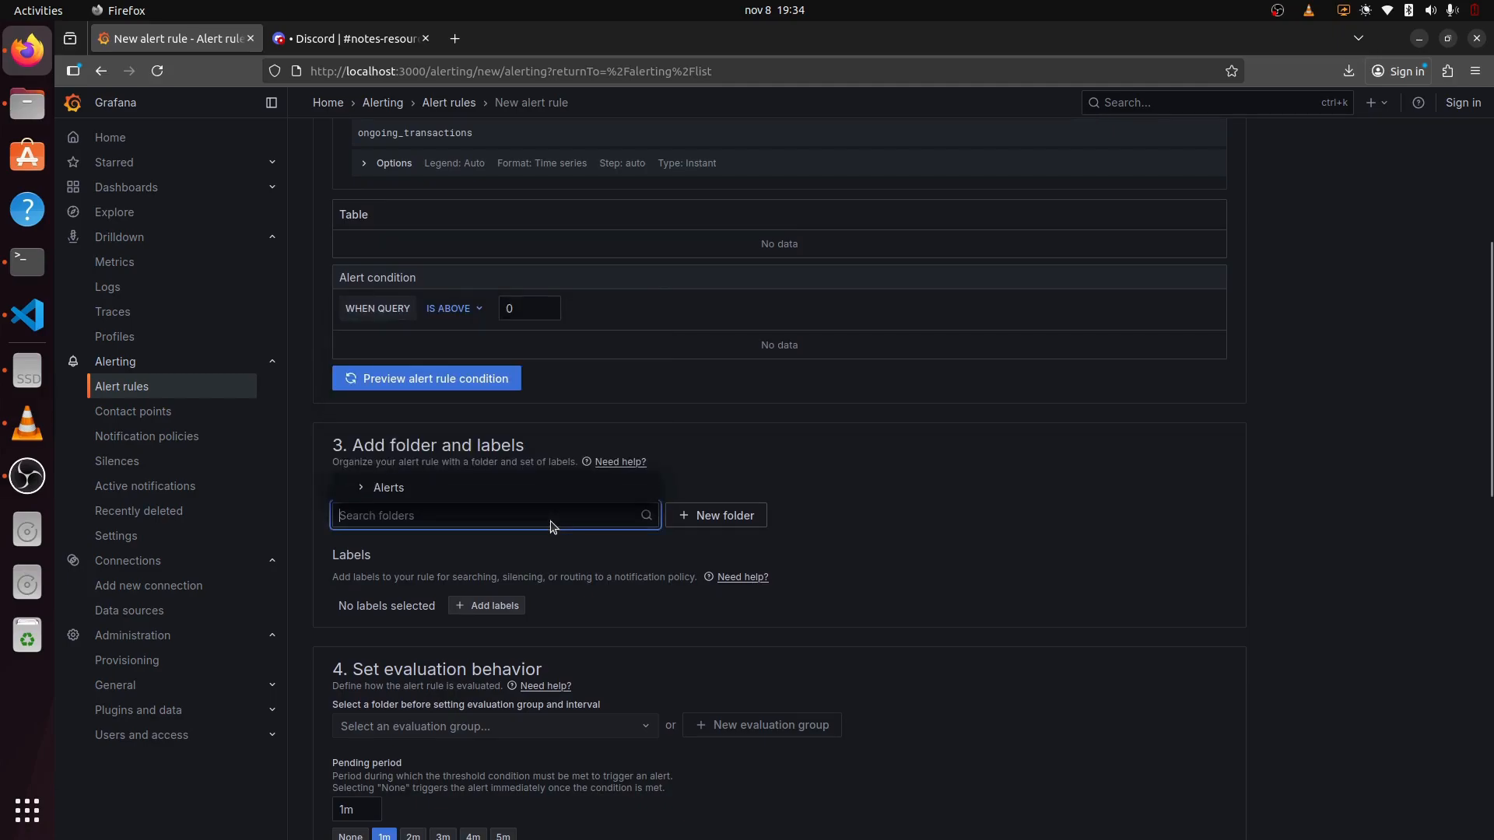
pyautogui.click(520, 491)
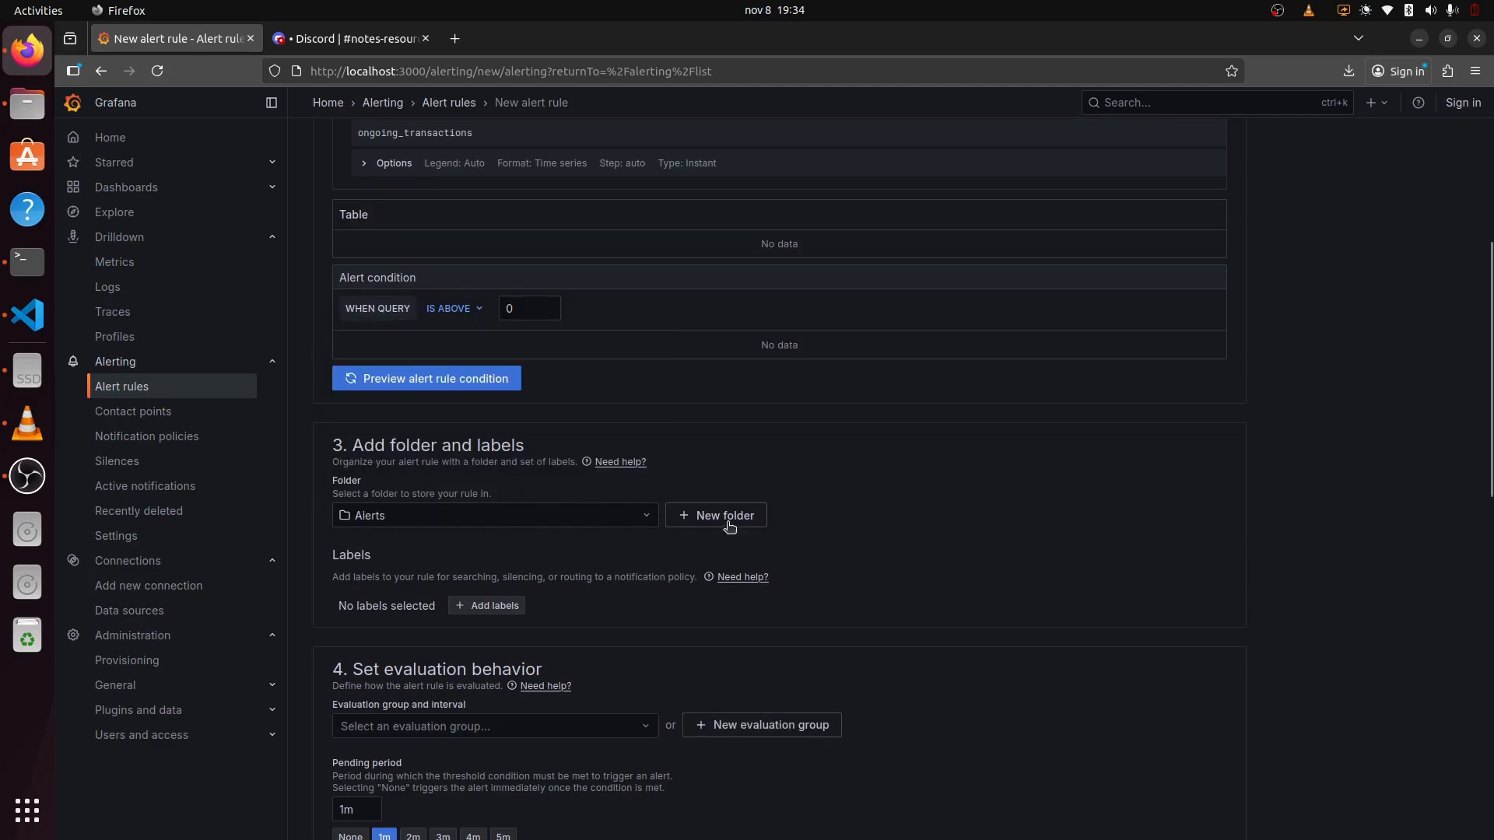
pyautogui.scroll(-3, 600, 573)
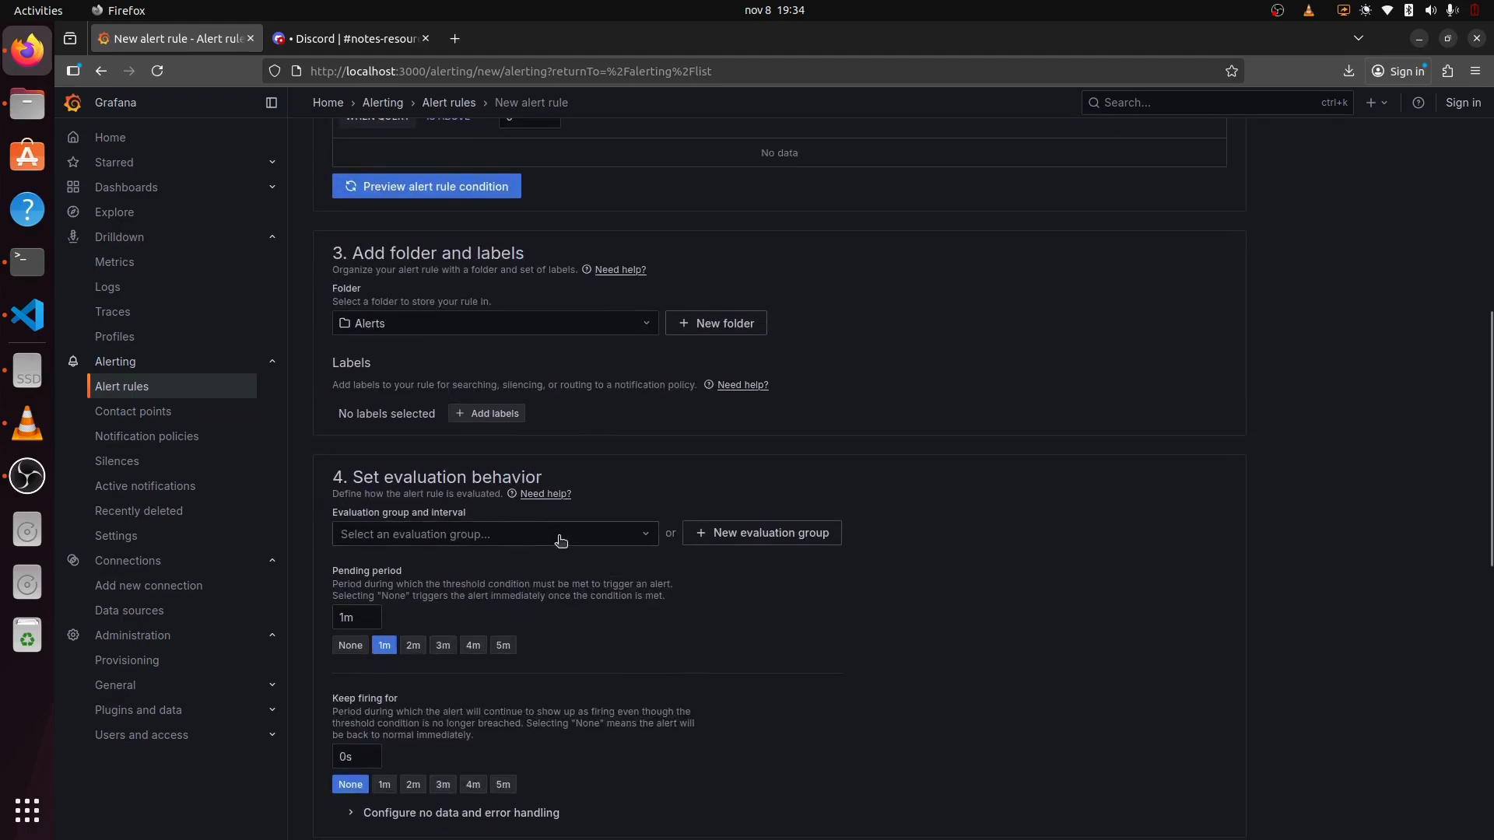
# Step: Create a new evaluation group named '10s' with a 10s evaluation interval
pyautogui.click(561, 541)
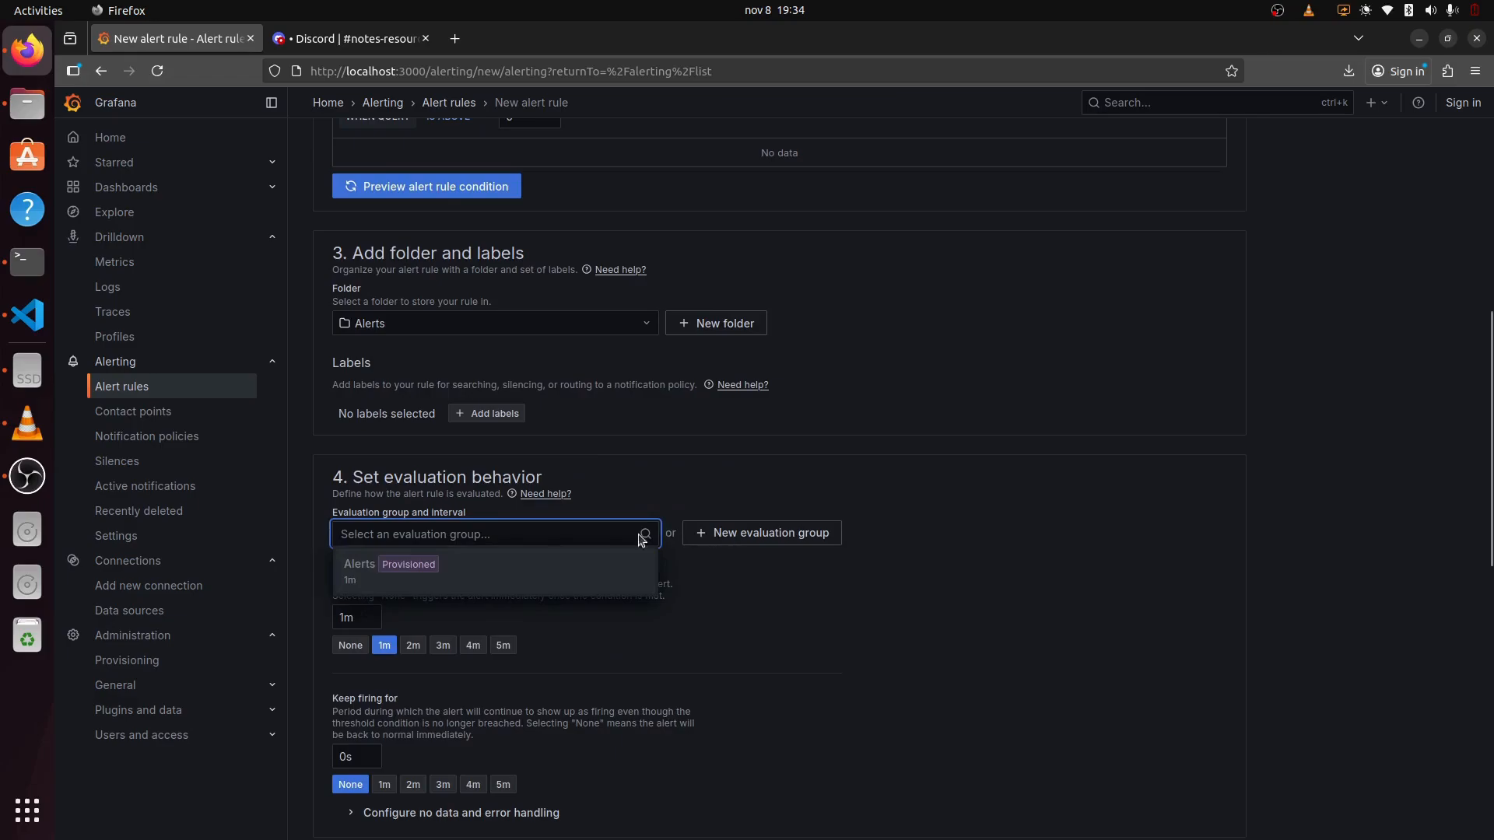
pyautogui.click(768, 536)
pyautogui.click(769, 536)
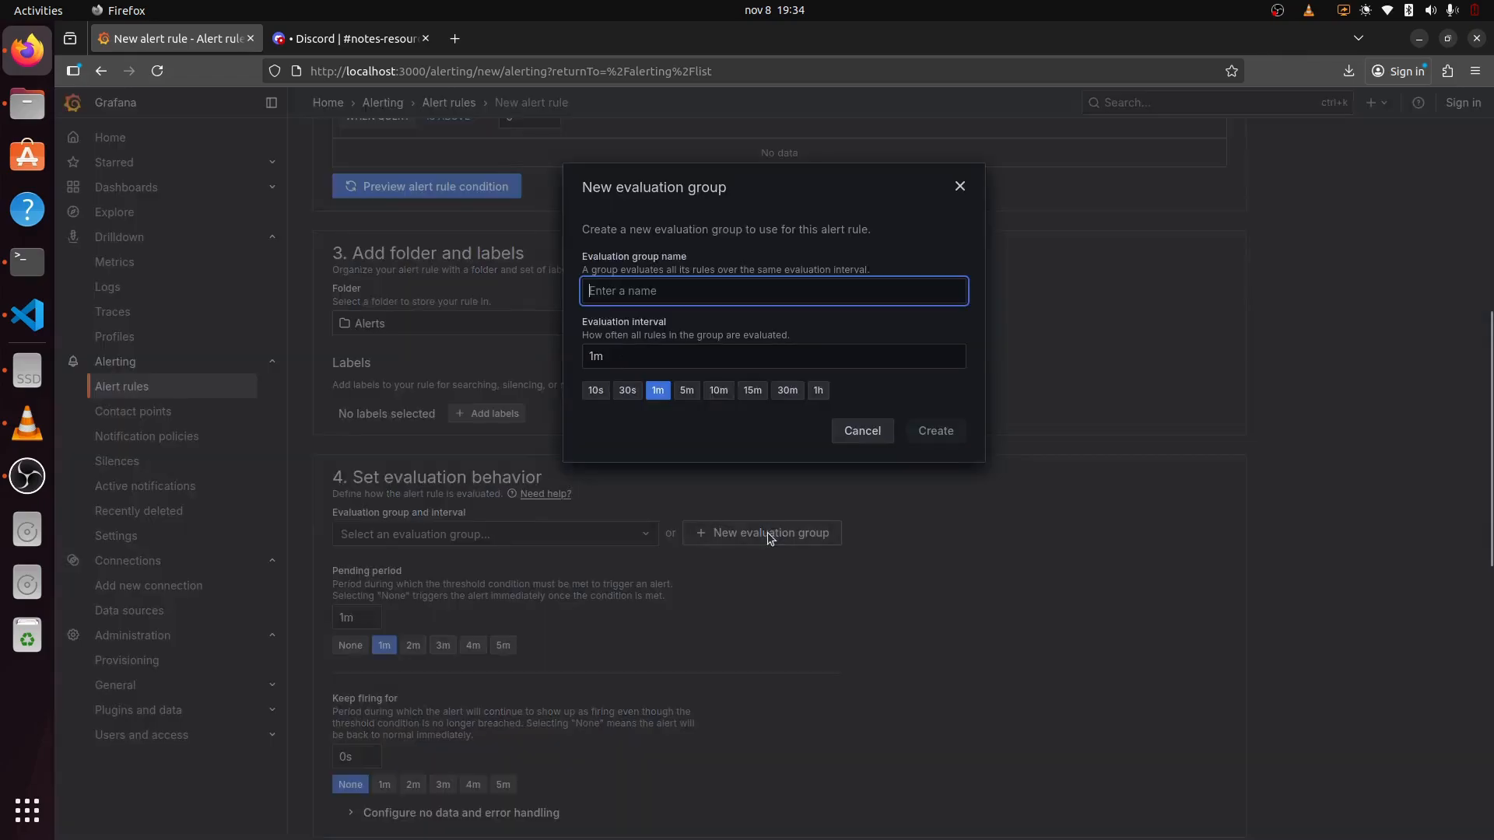
pyautogui.click(595, 390)
pyautogui.click(661, 292)
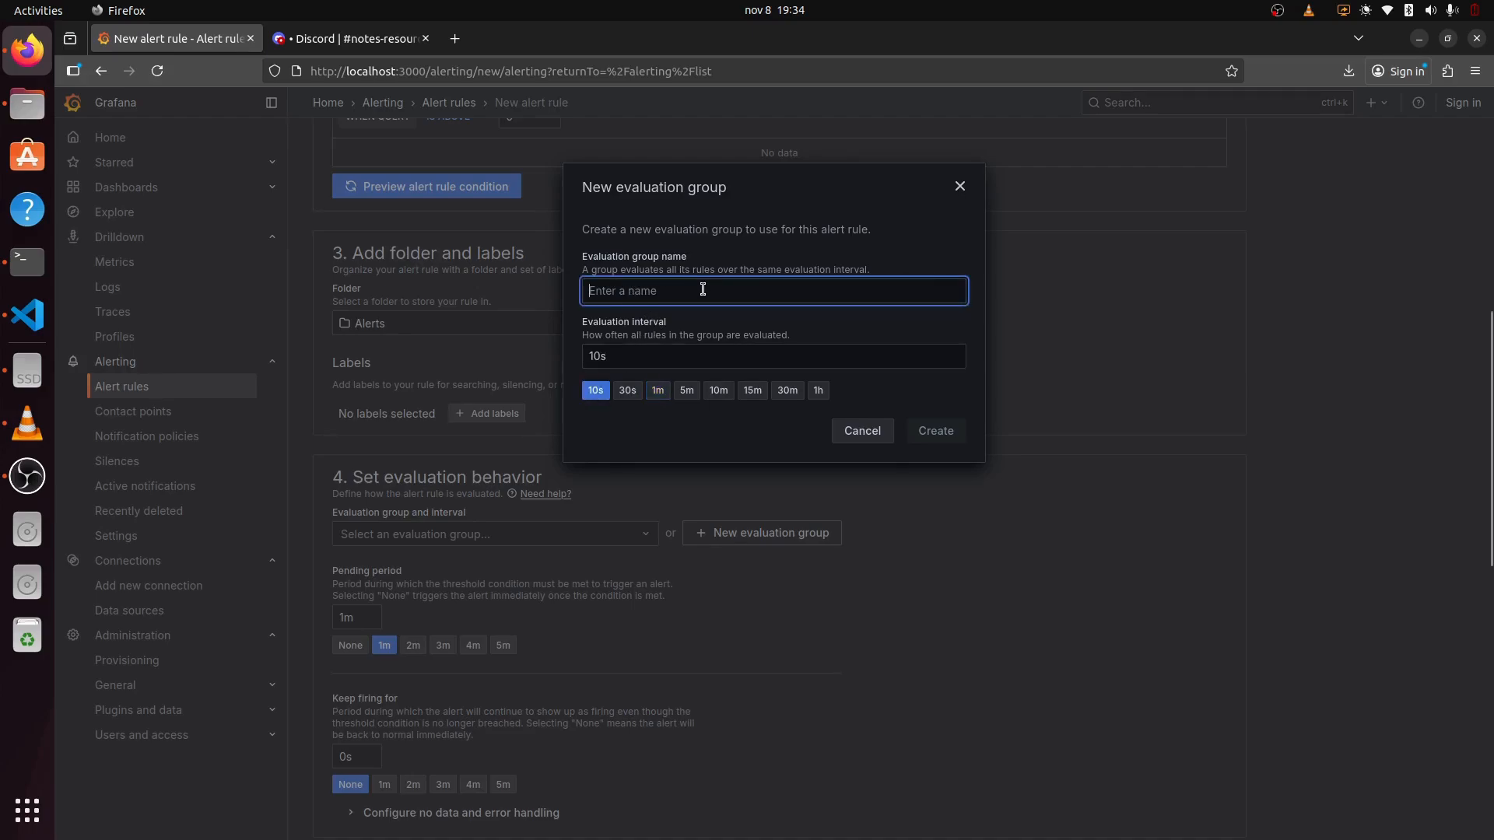
pyautogui.write('10s')
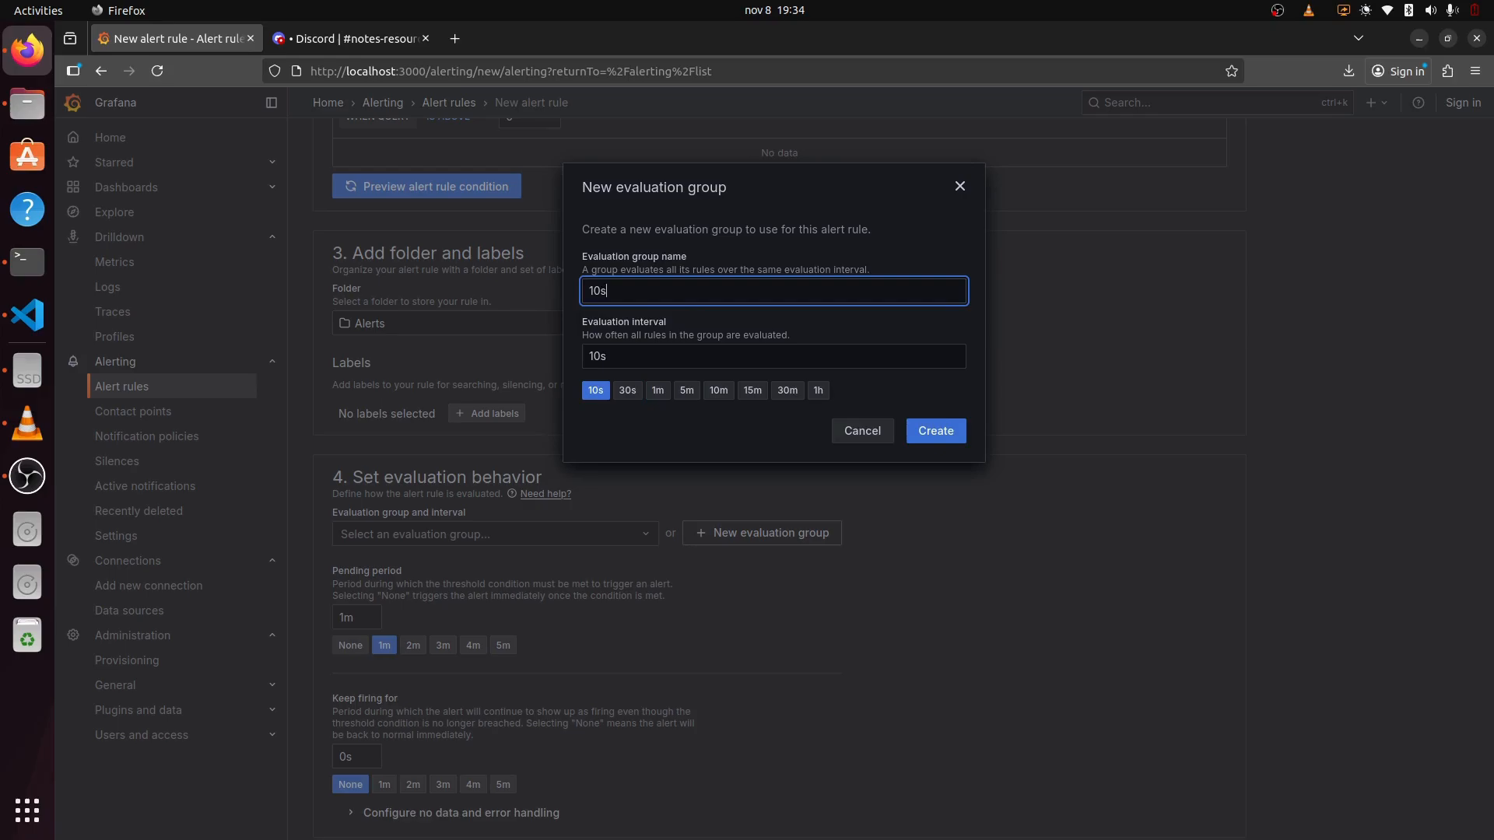
pyautogui.click(937, 432)
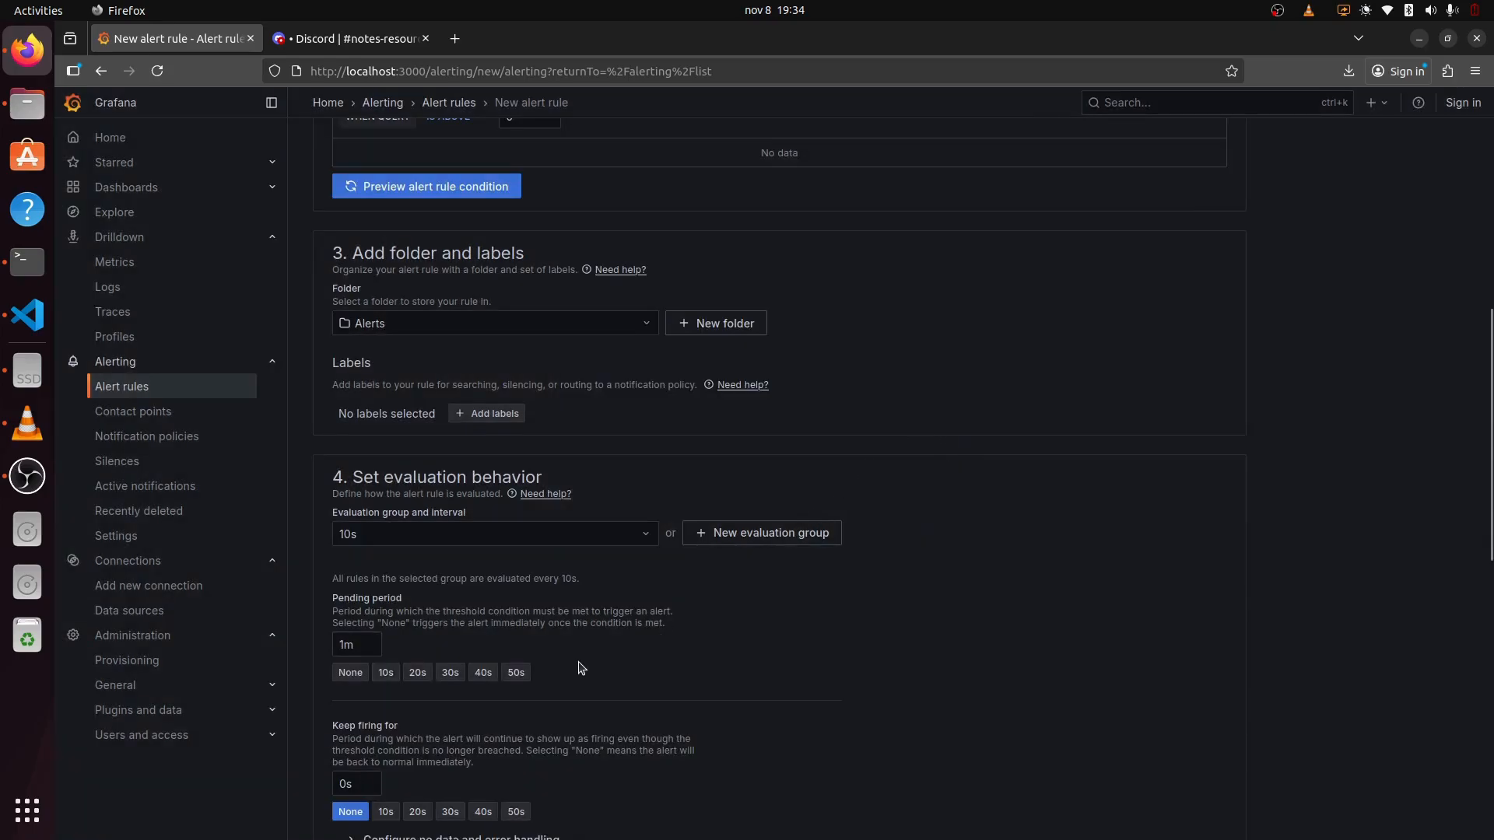
pyautogui.scroll(-8, 579, 667)
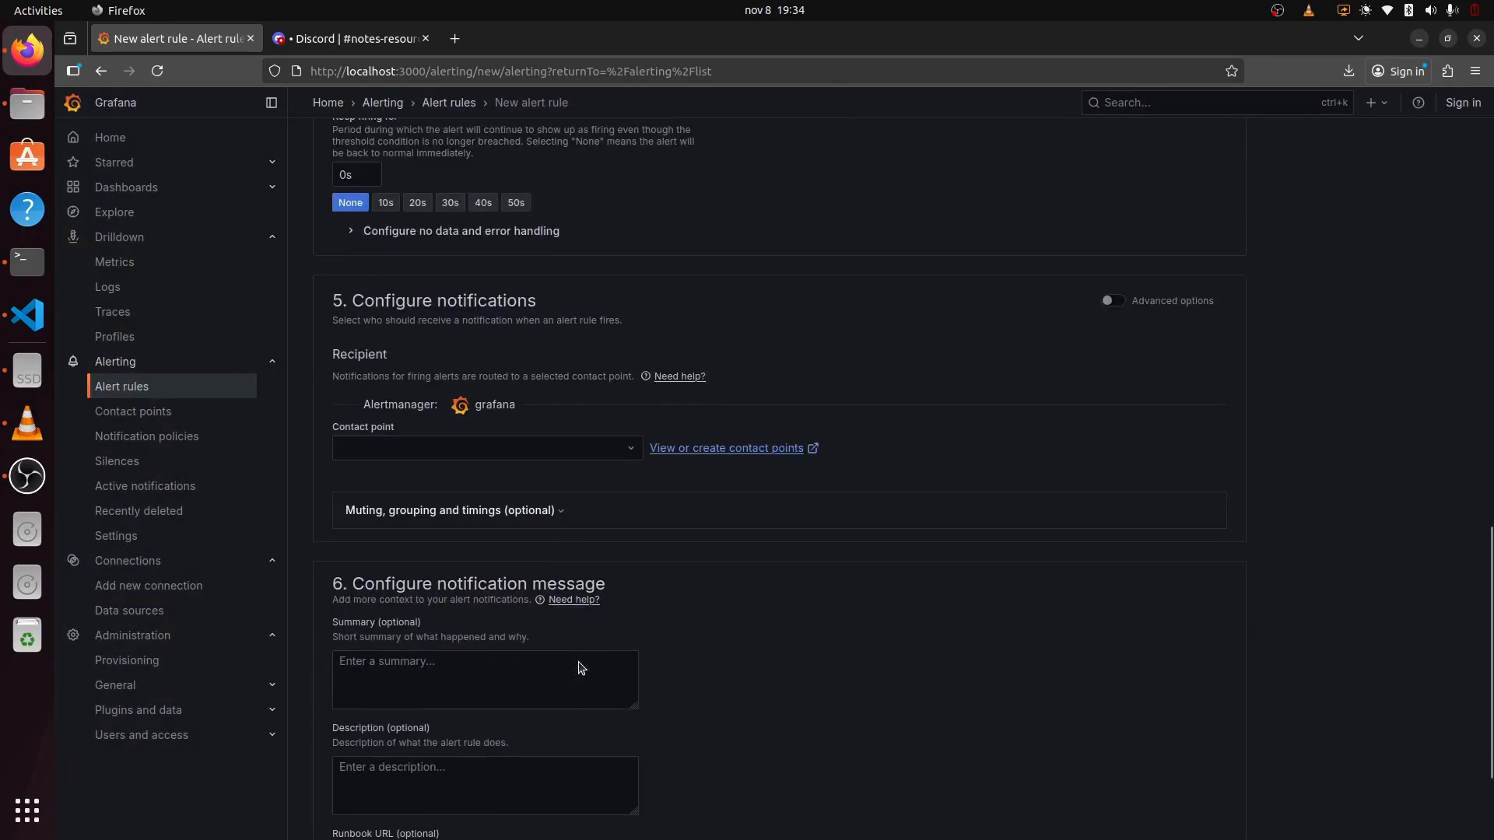
# Step: Route notifications to the Notes contact point, save the rule, and check Discord
pyautogui.click(546, 448)
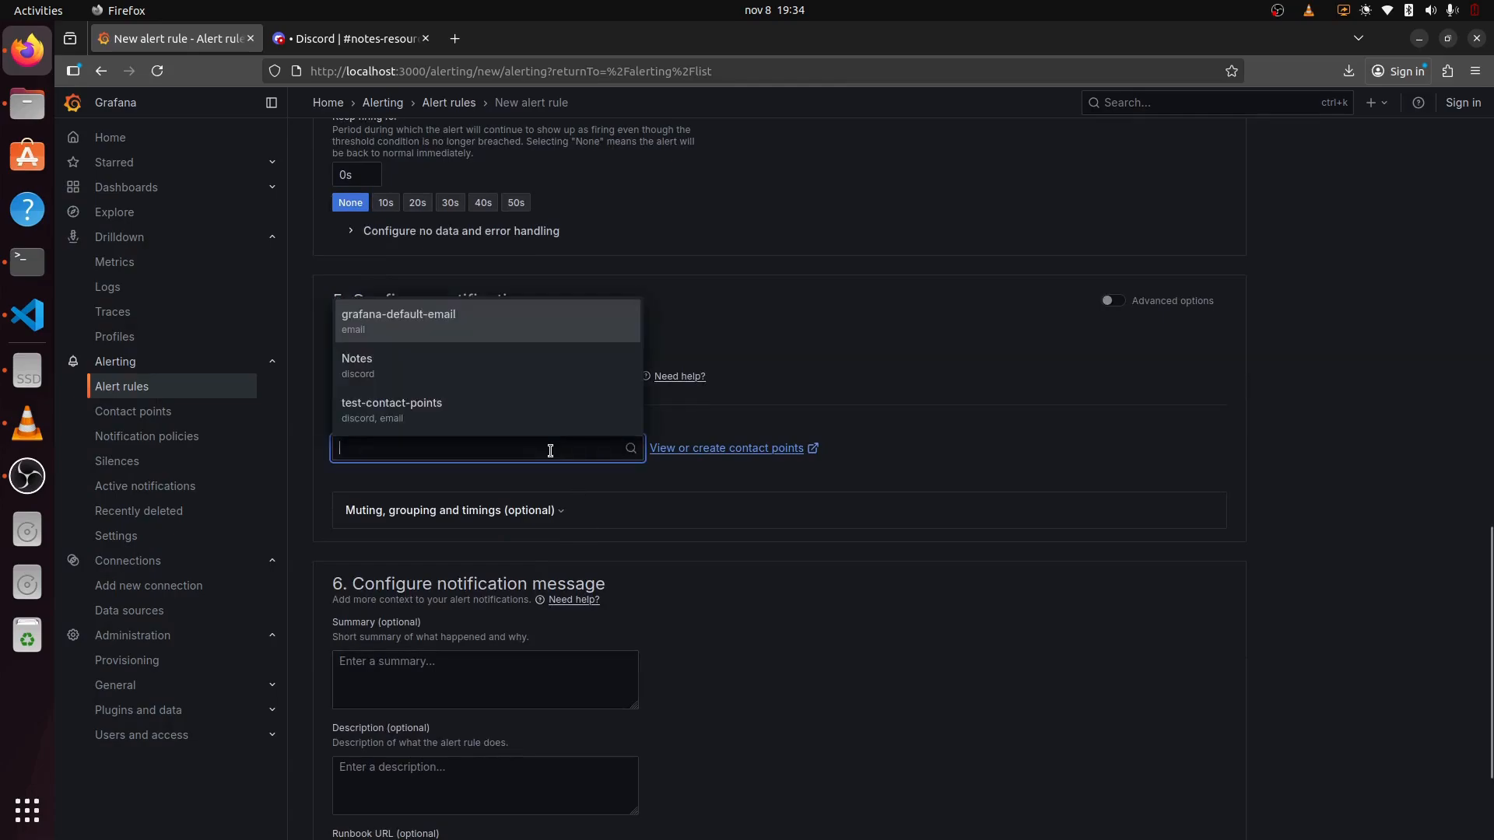
pyautogui.click(469, 376)
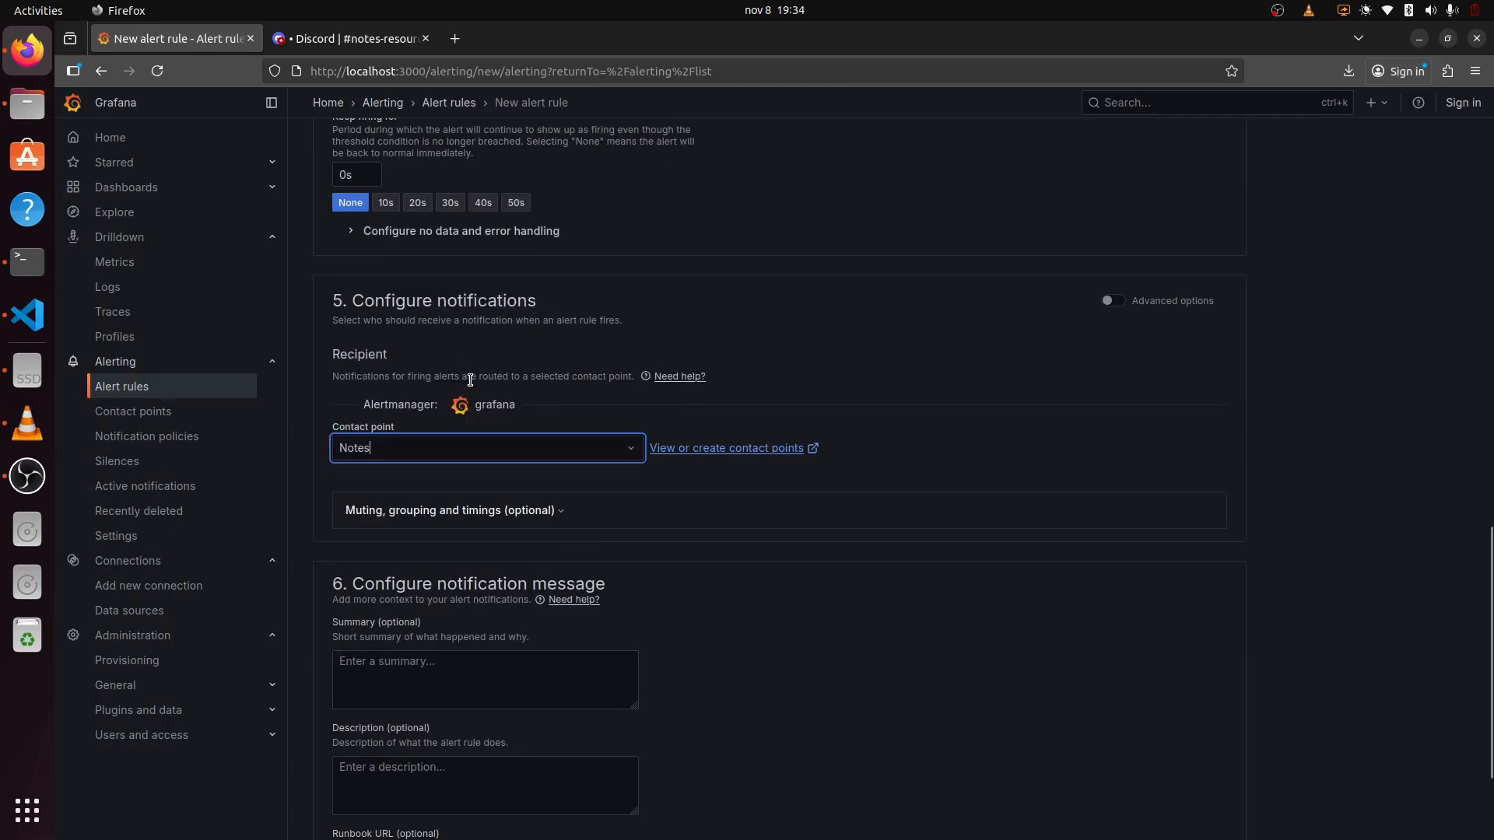
pyautogui.scroll(-2, 814, 547)
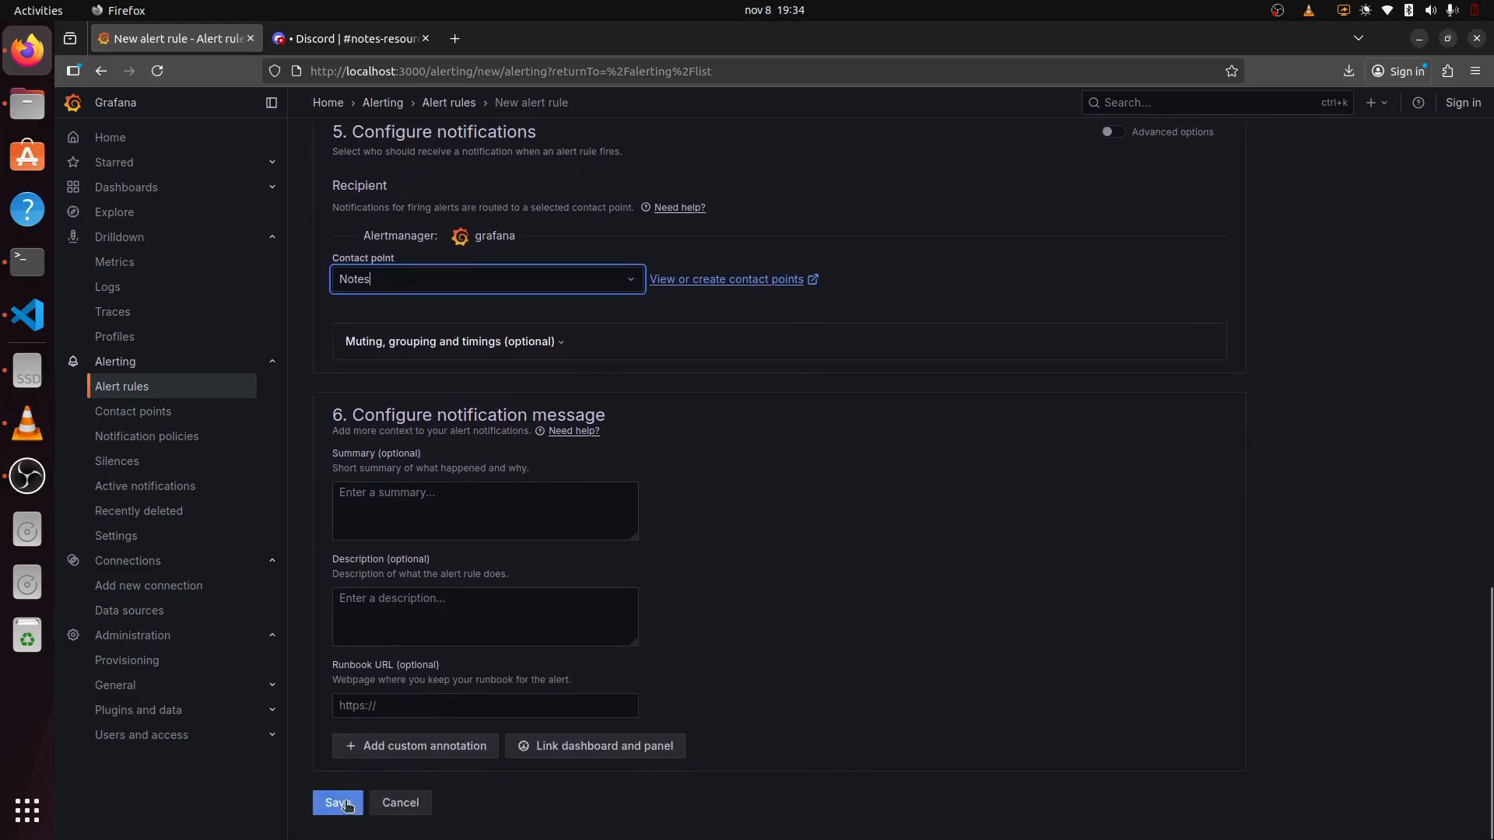
pyautogui.click(338, 805)
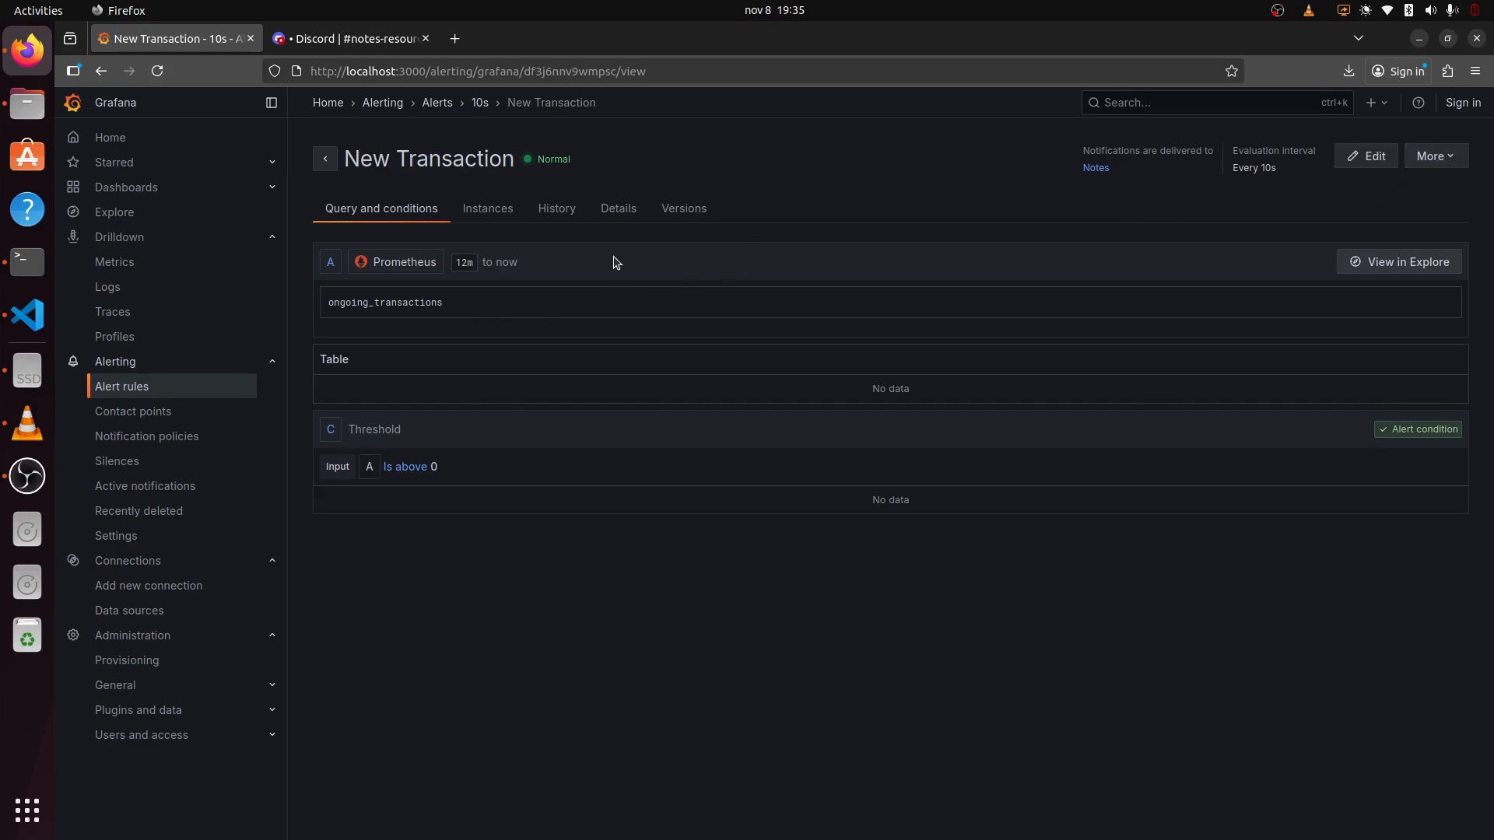
pyautogui.click(388, 50)
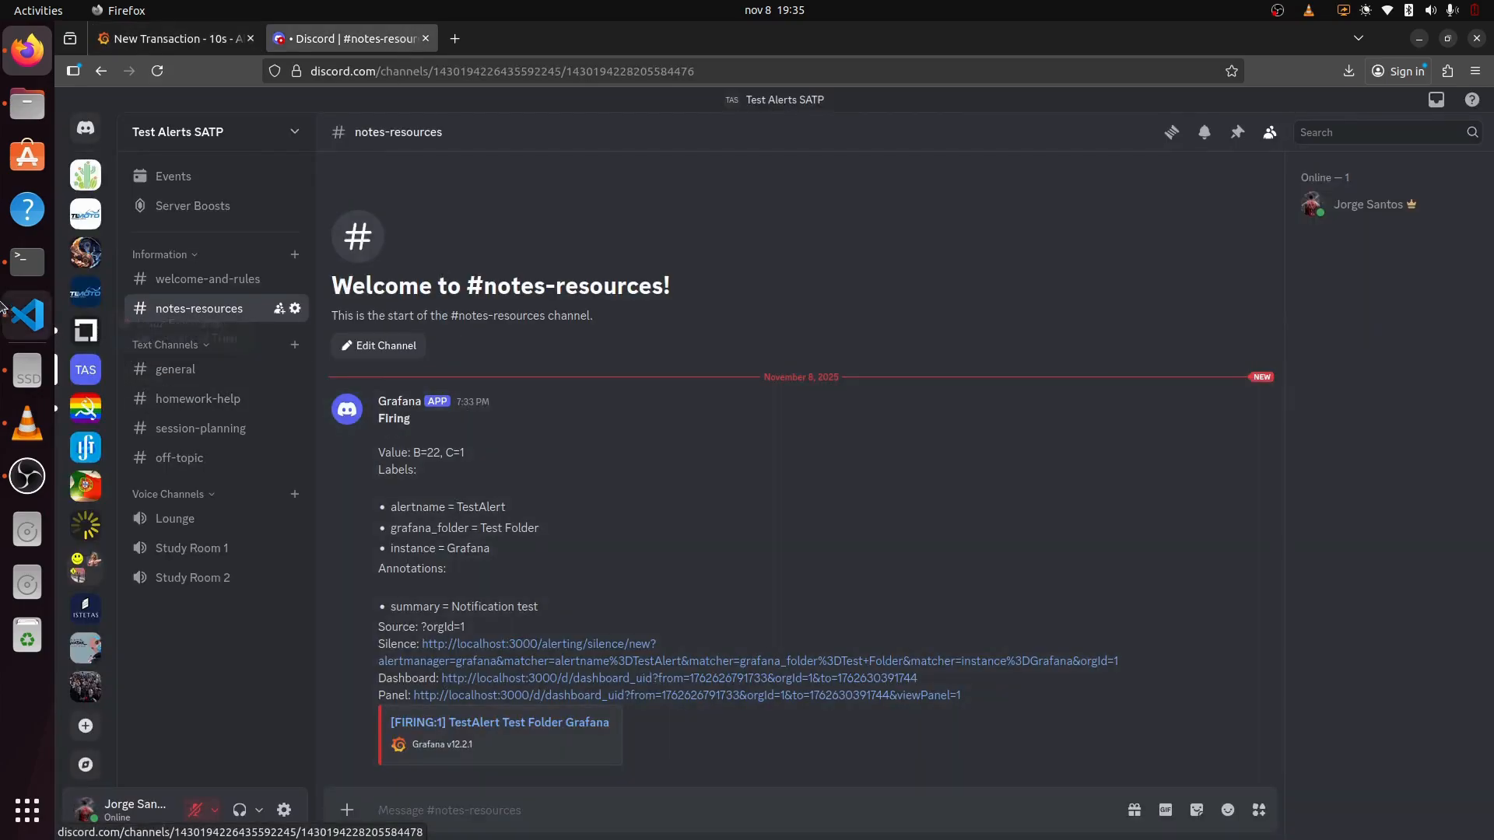
pyautogui.click(28, 314)
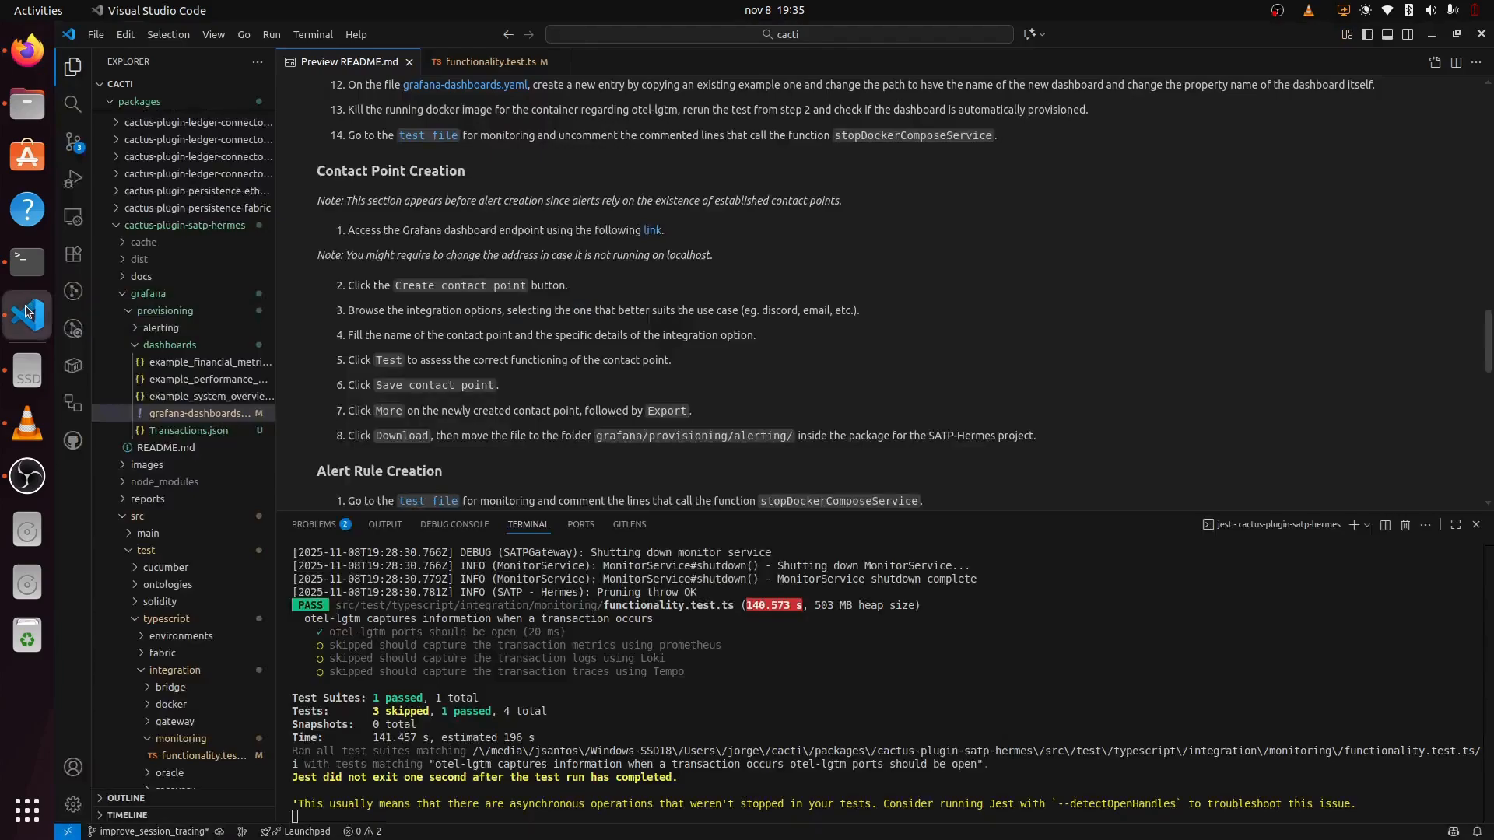
# Step: In functionality.test.ts's terminal, stop the running jest test and rerun the same command
pyautogui.click(500, 61)
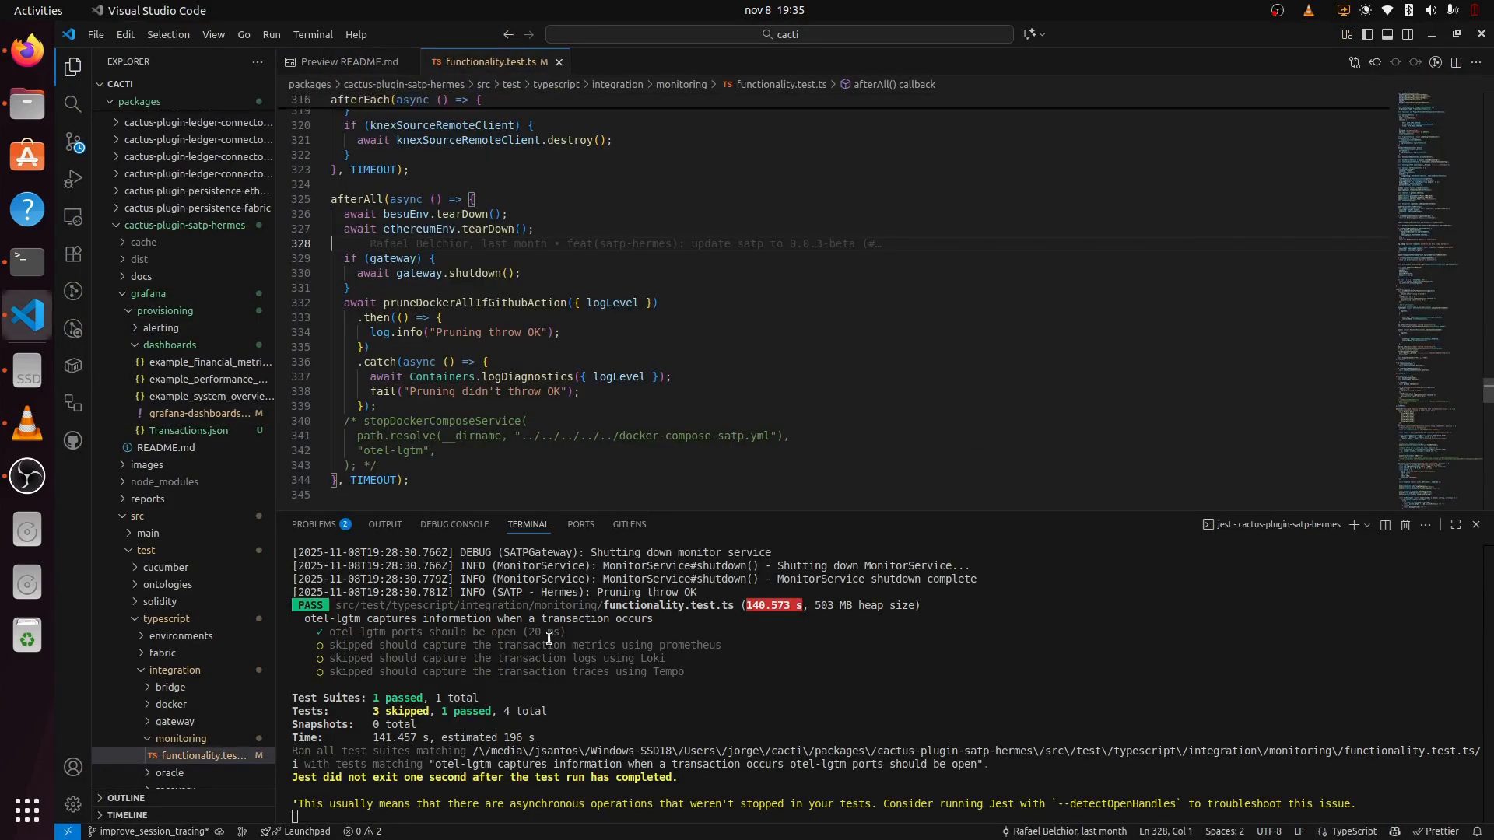
pyautogui.click(611, 661)
pyautogui.hotkey('ctrl', 'c')
pyautogui.press('Up')
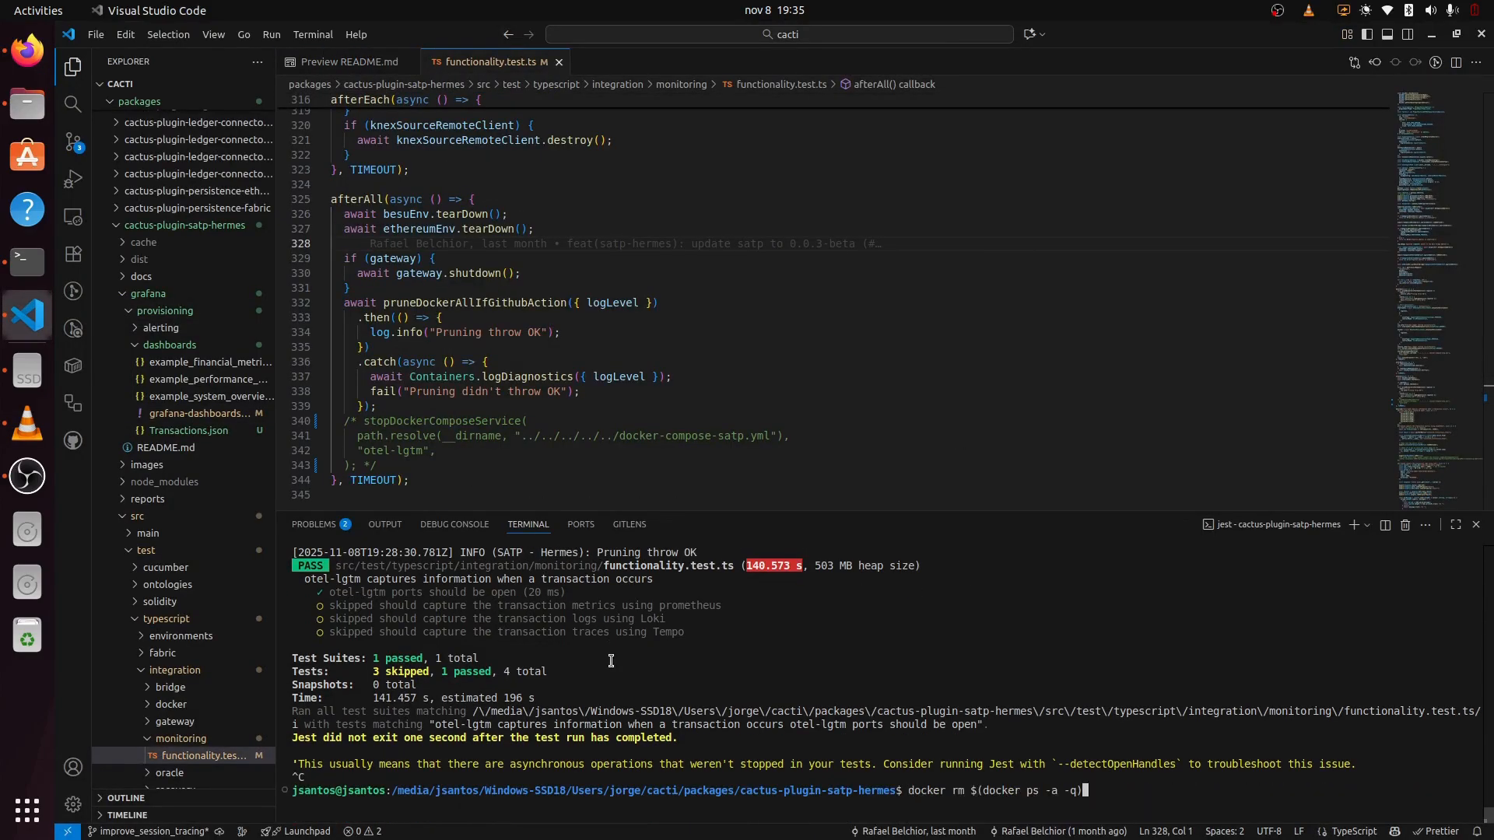
pyautogui.press('Return')
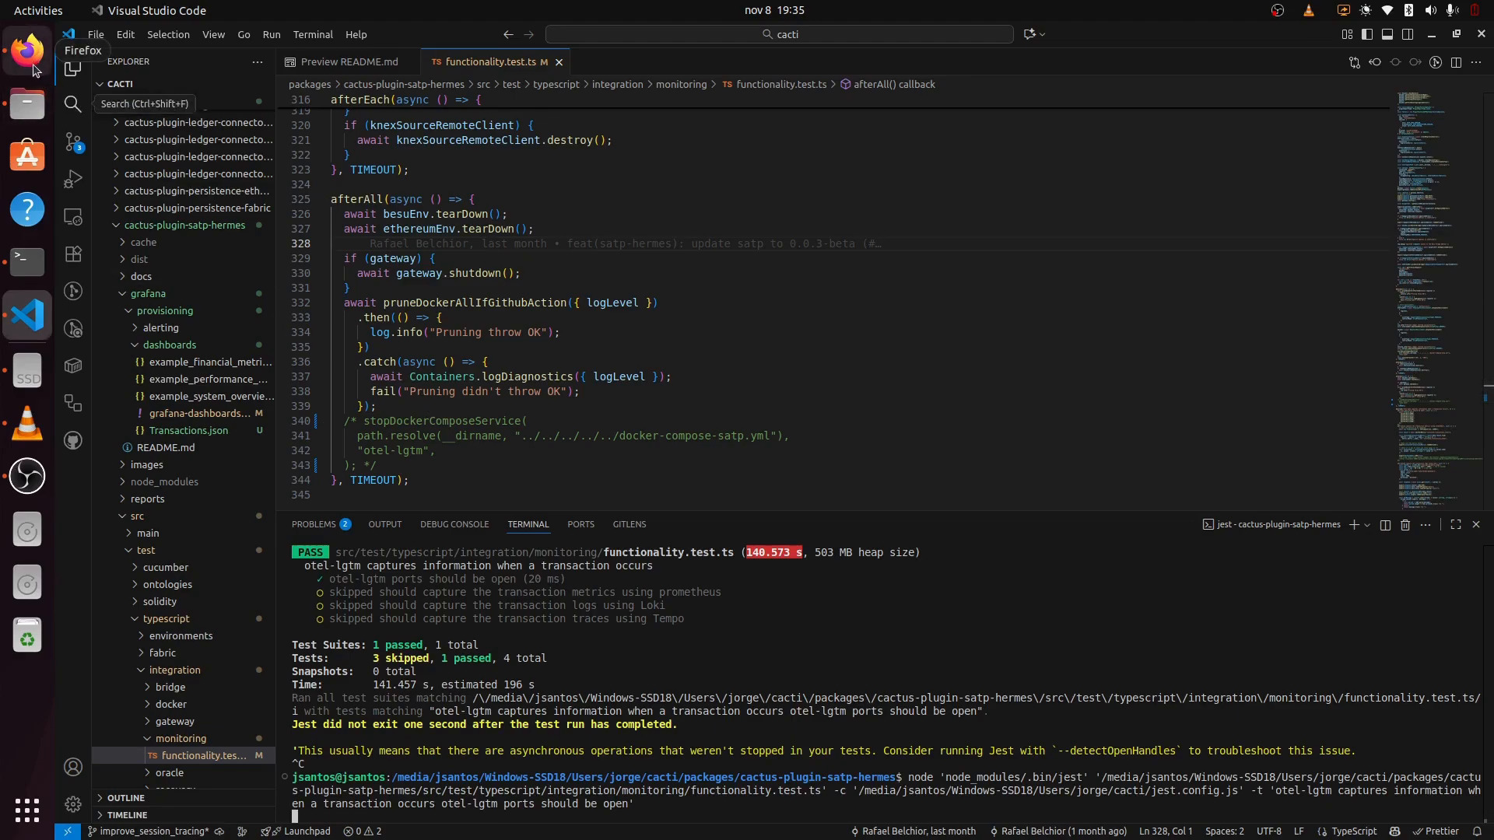
pyautogui.click(28, 51)
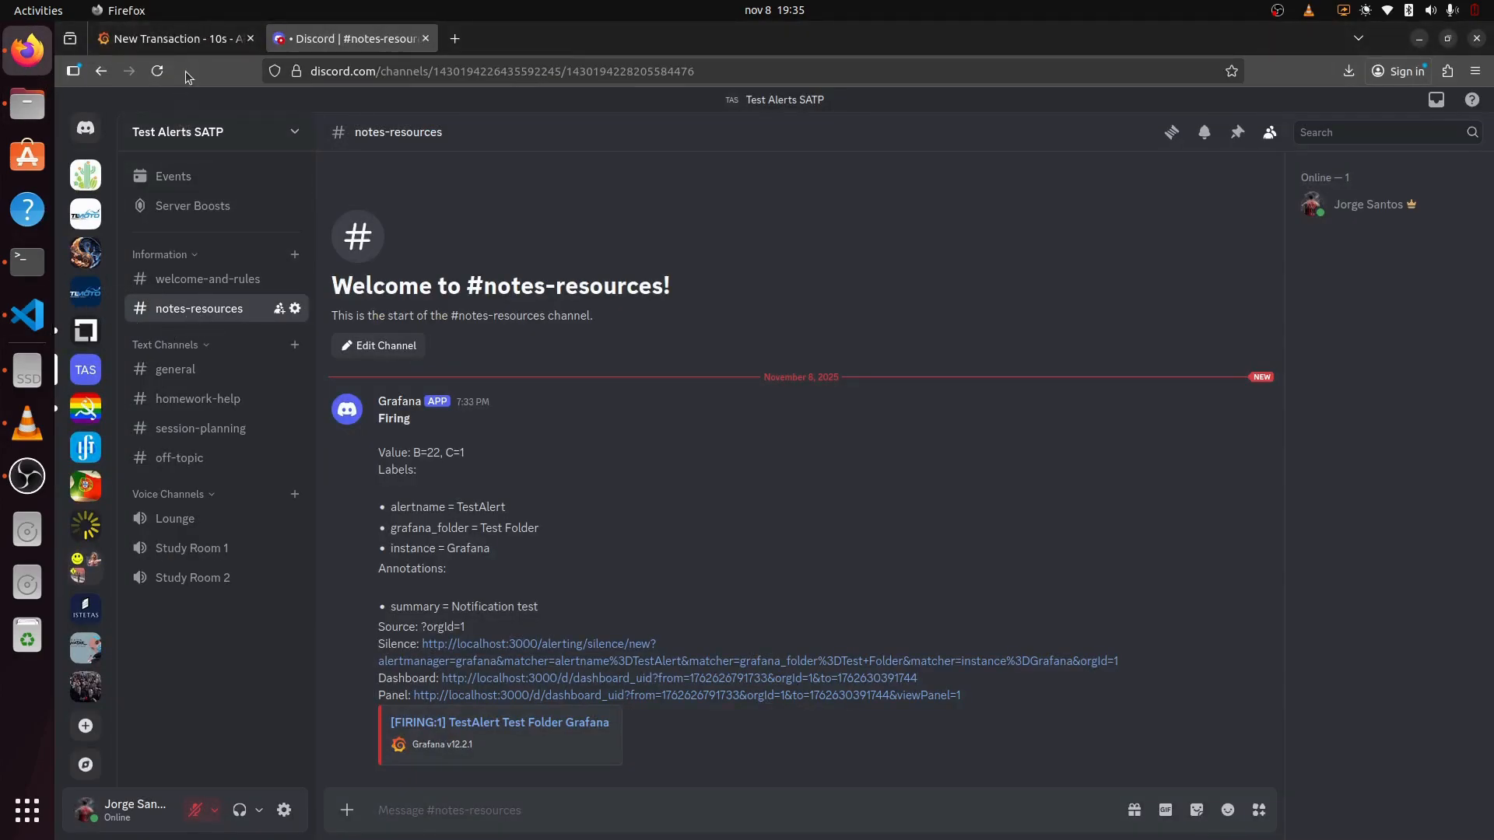
# Step: Go back to the Alert rules list and expand the Alerts 10s group
pyautogui.click(159, 38)
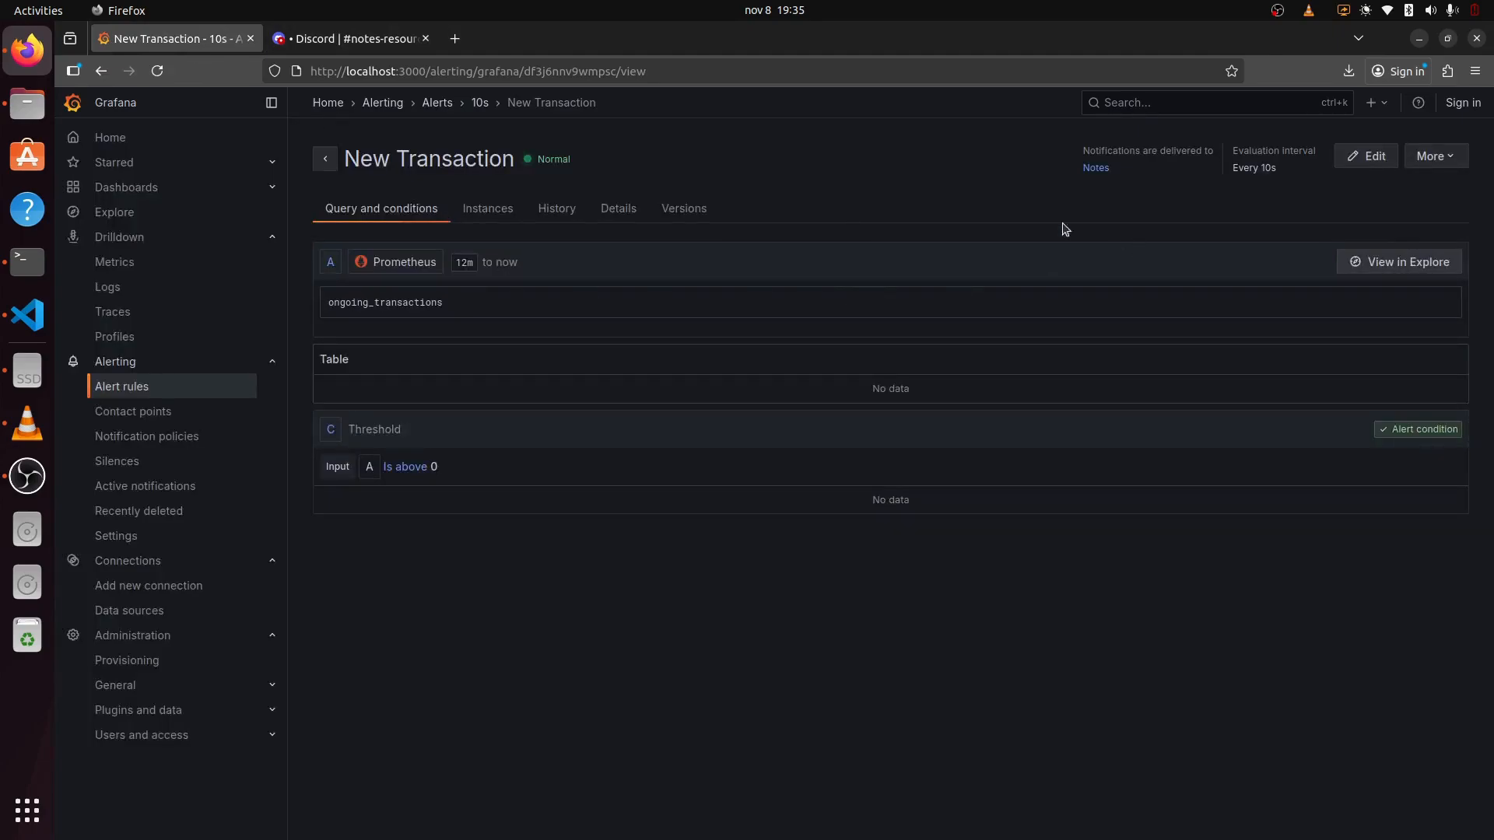
pyautogui.click(326, 159)
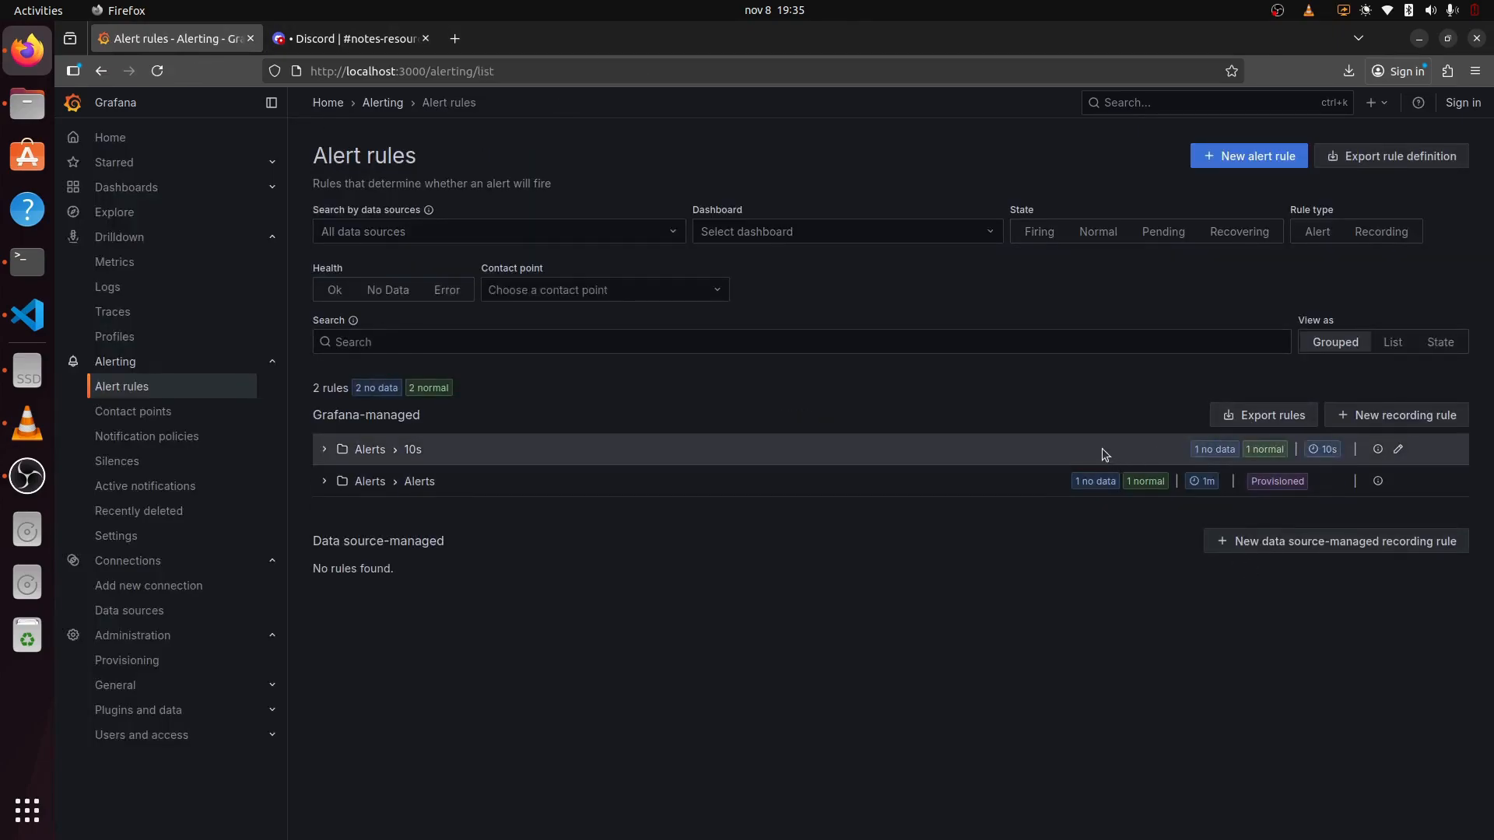
pyautogui.click(325, 449)
# Step: Export the New Transaction rule with modifications and download it as YAML
pyautogui.click(1426, 532)
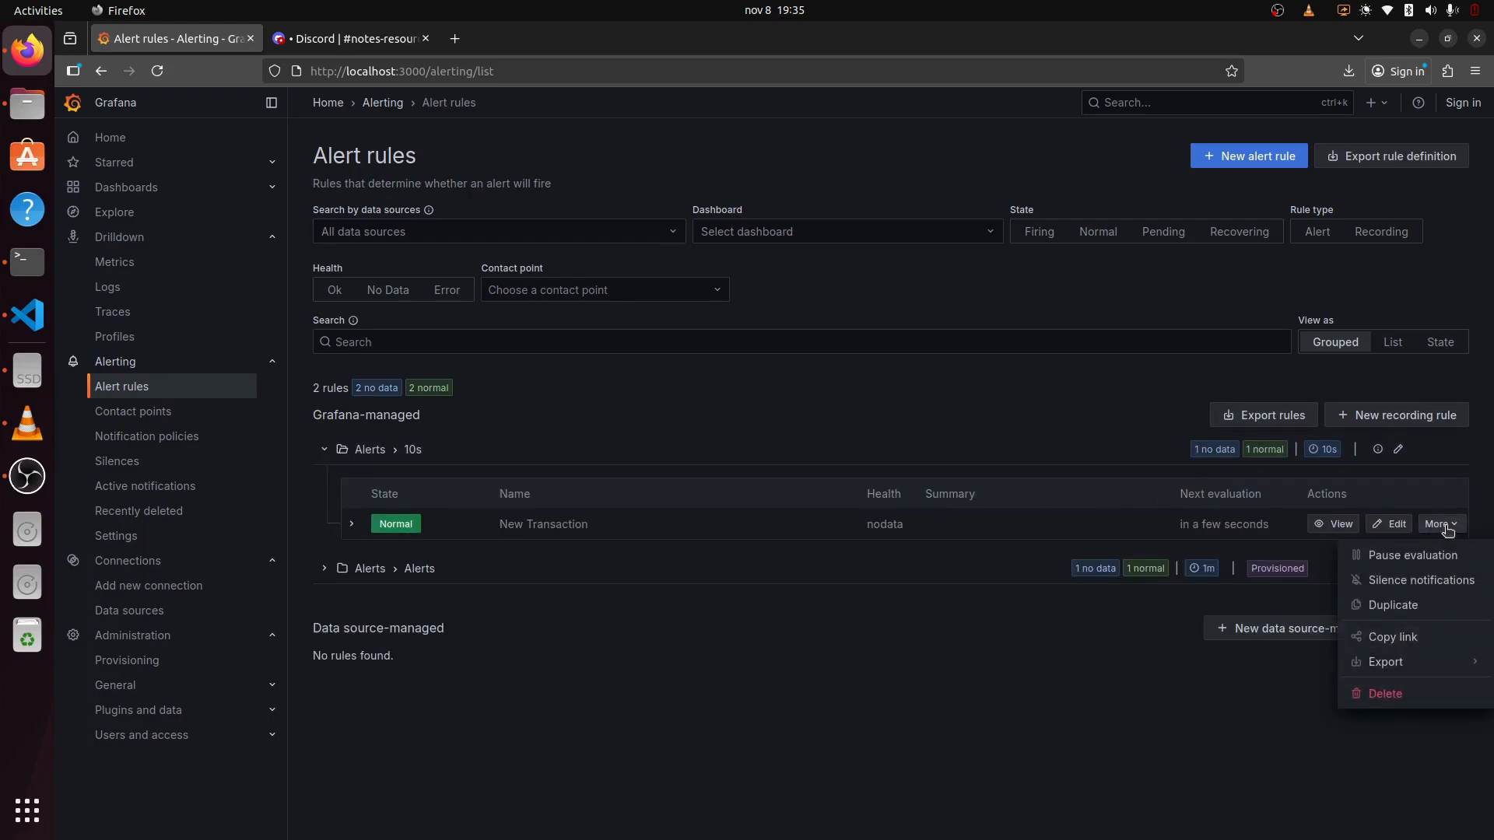
pyautogui.moveTo(1409, 666)
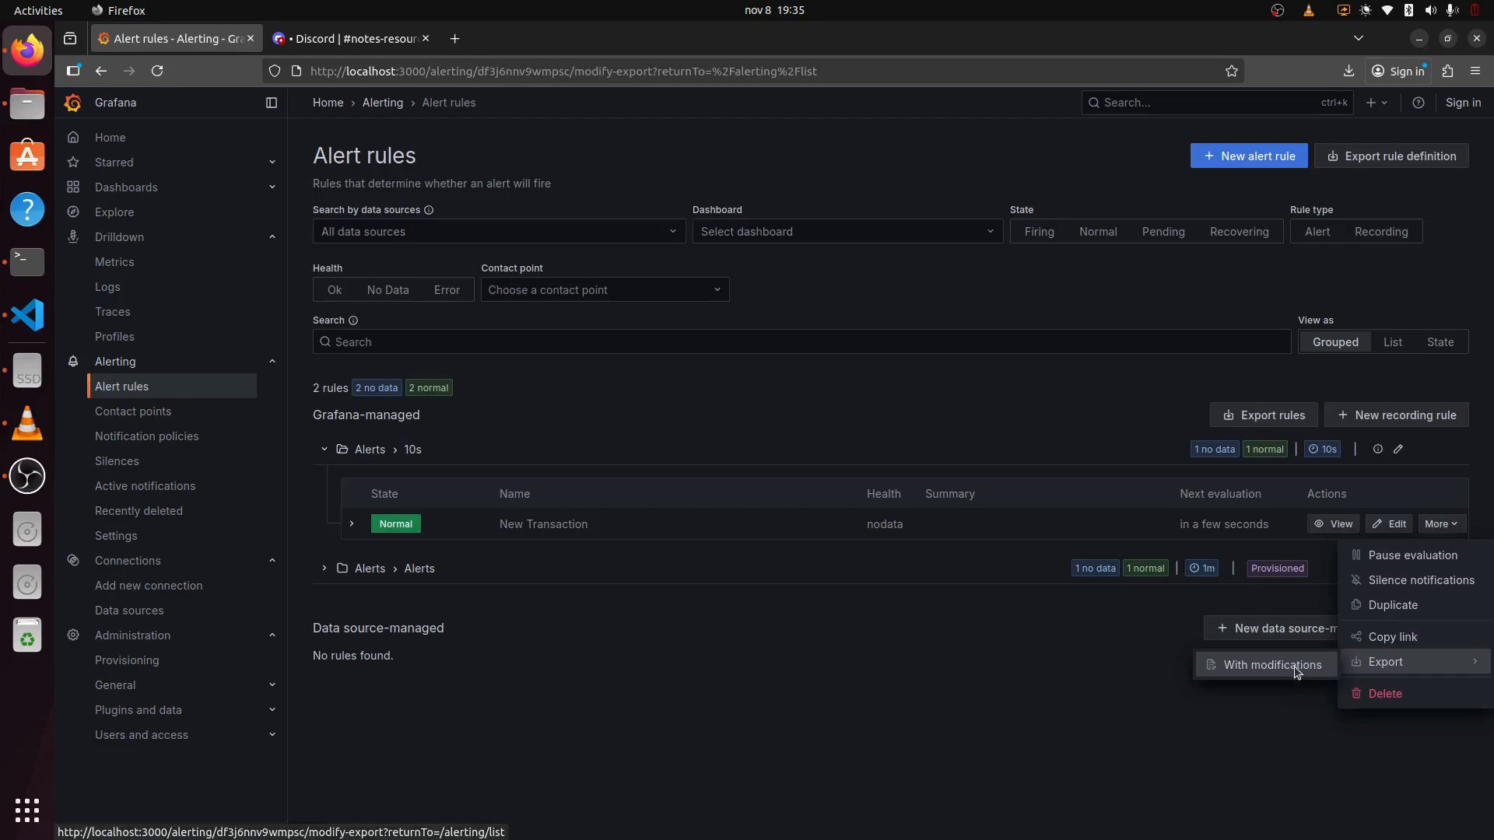
pyautogui.click(1328, 667)
pyautogui.scroll(-15, 695, 555)
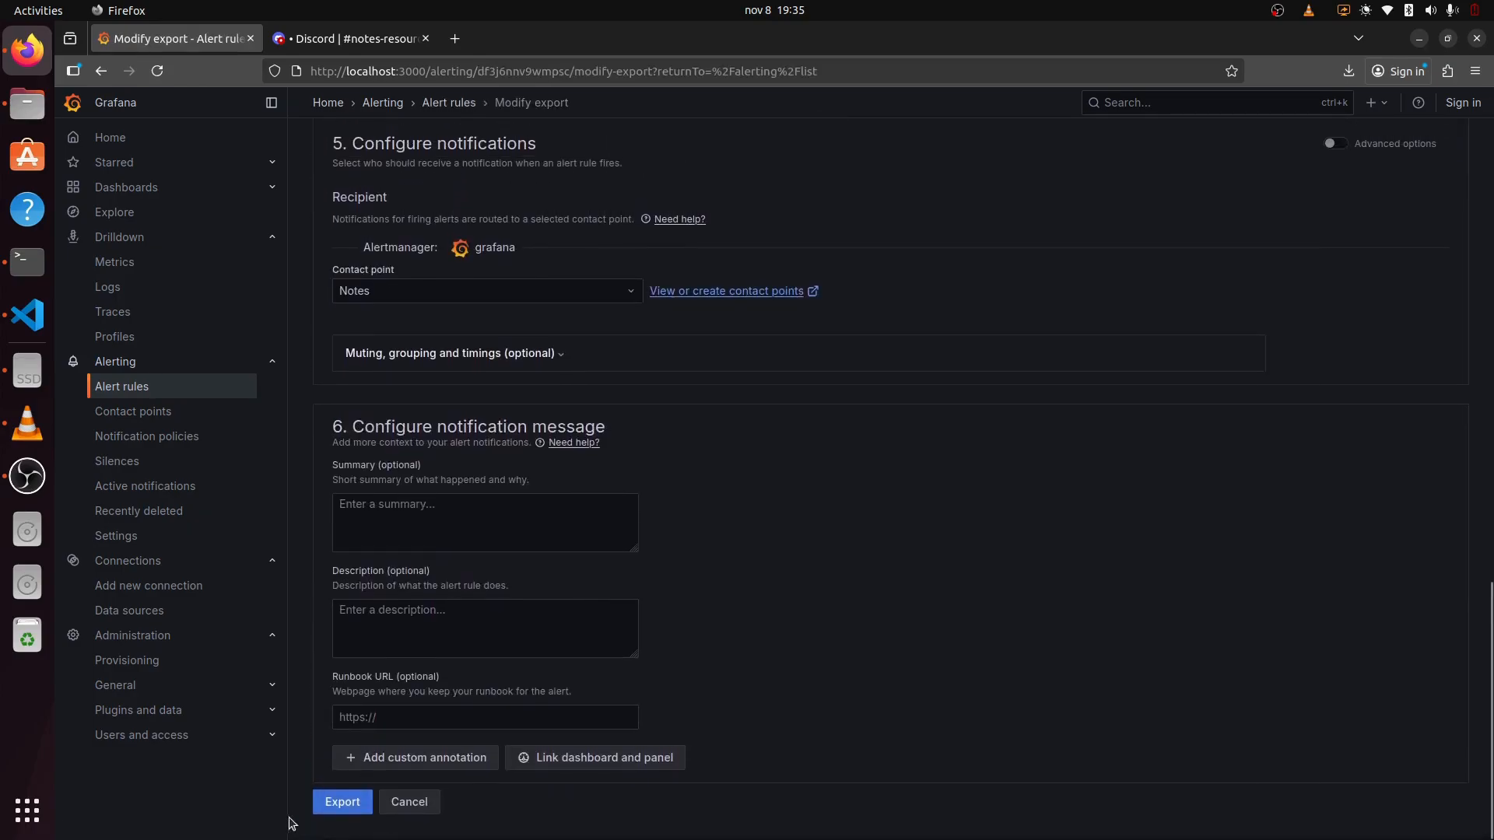
pyautogui.click(342, 803)
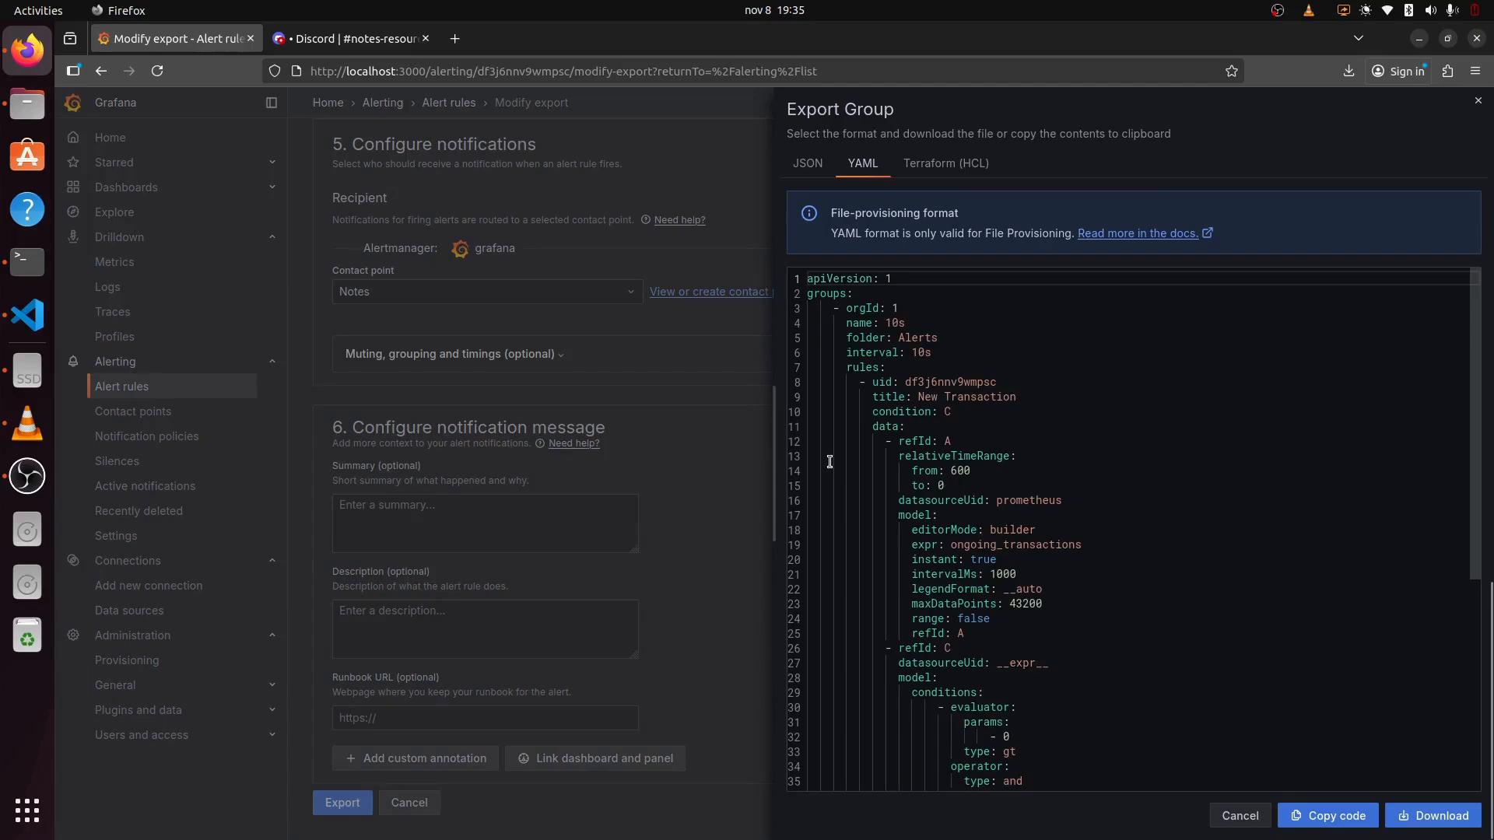
pyautogui.click(1436, 816)
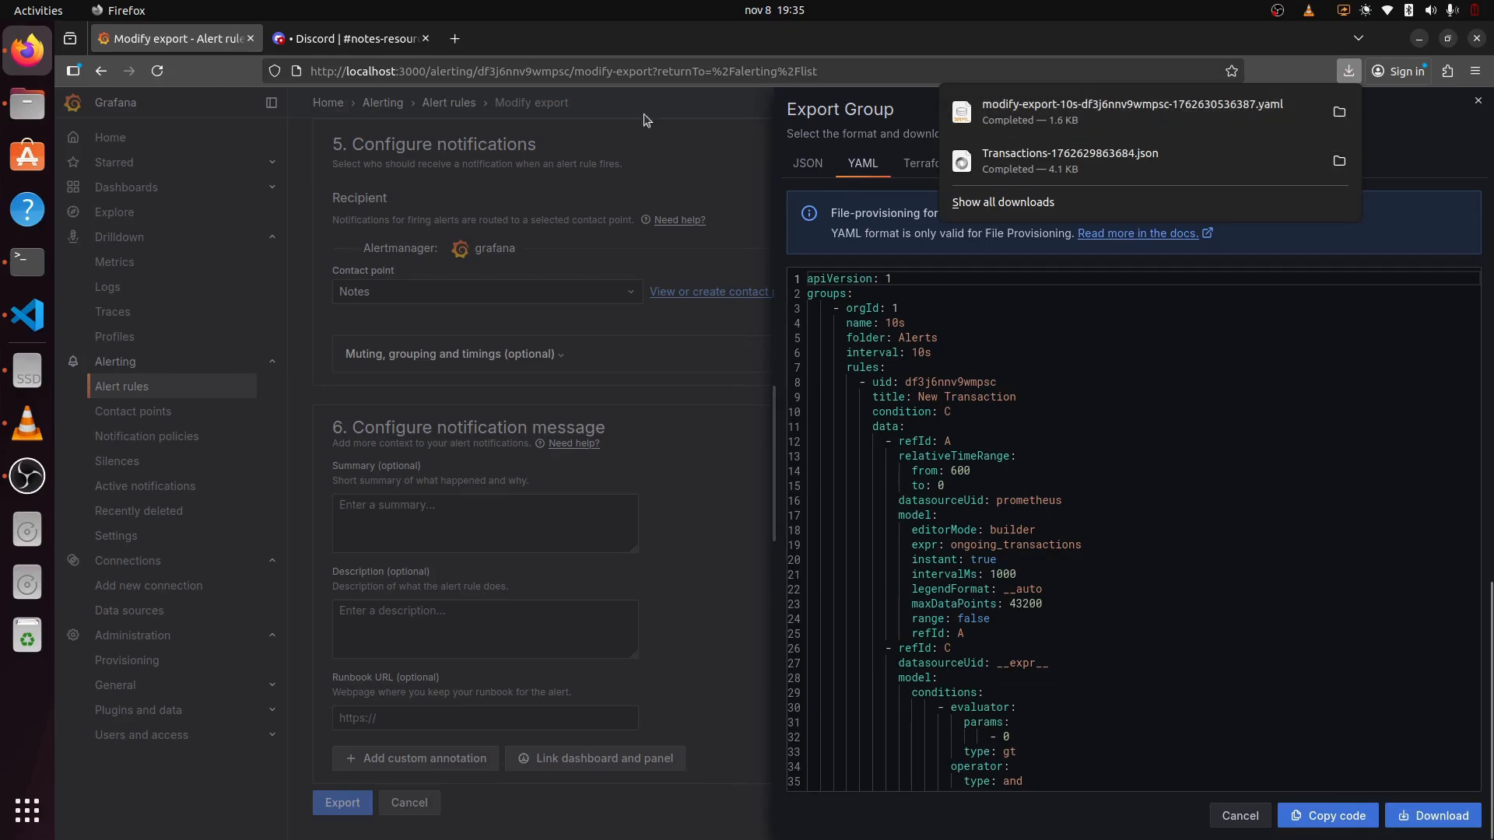
# Step: Copy the downloaded modify-export-10s YAML file from the Downloads folder
pyautogui.click(28, 106)
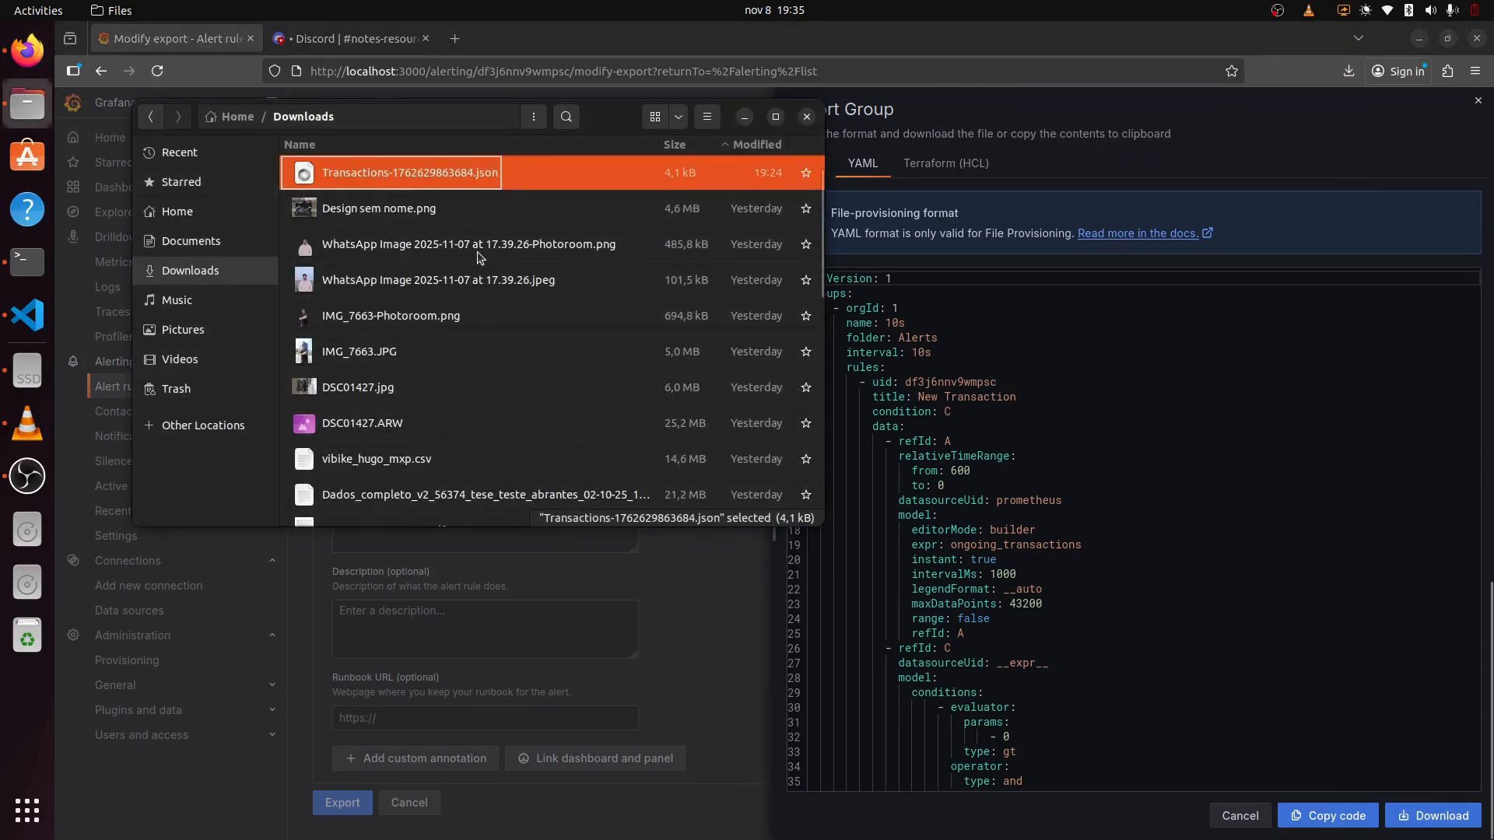
pyautogui.click(449, 176)
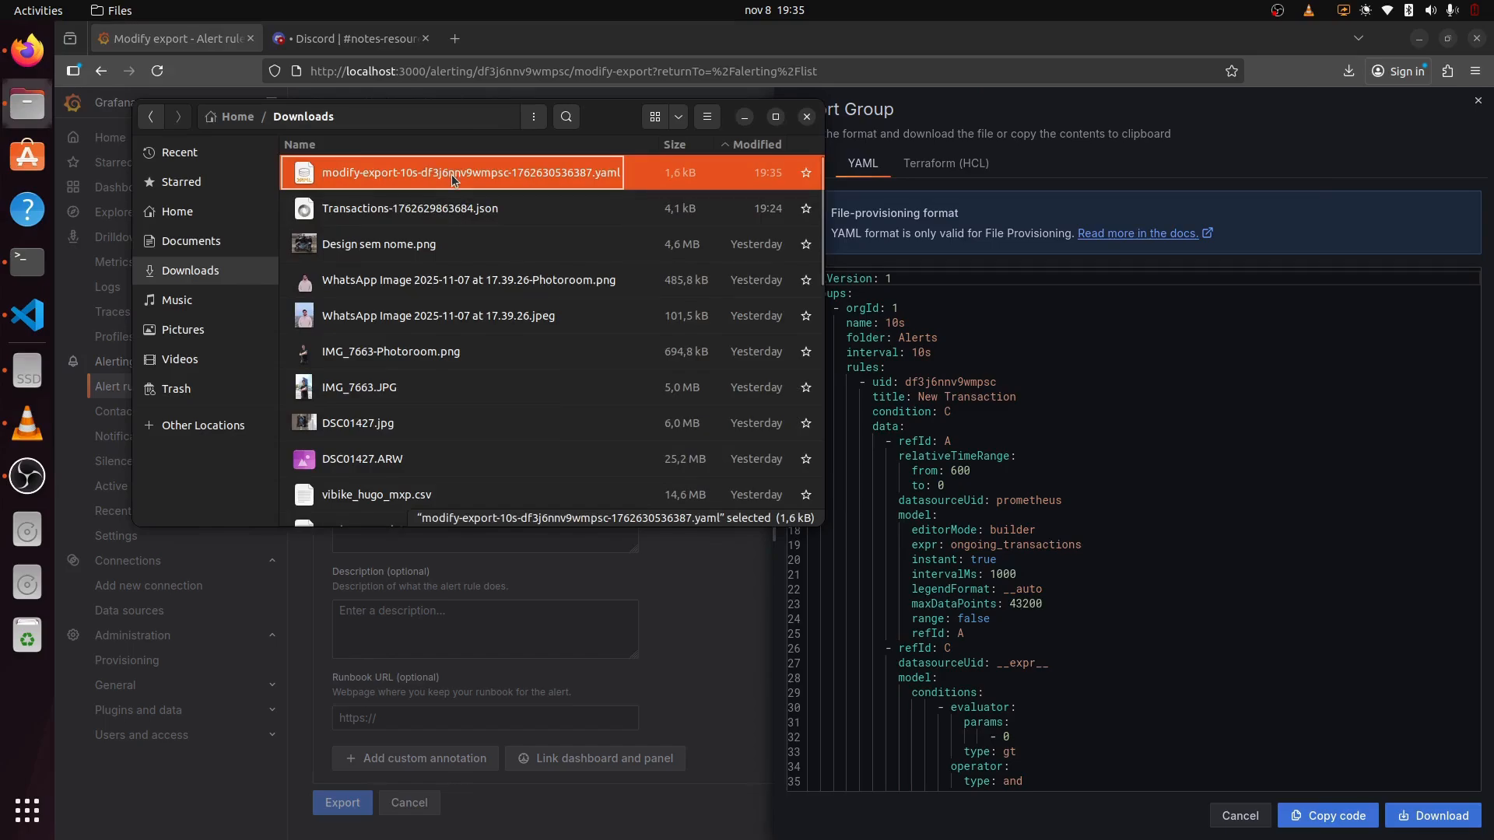
pyautogui.hotkey('alt', 'Tab')
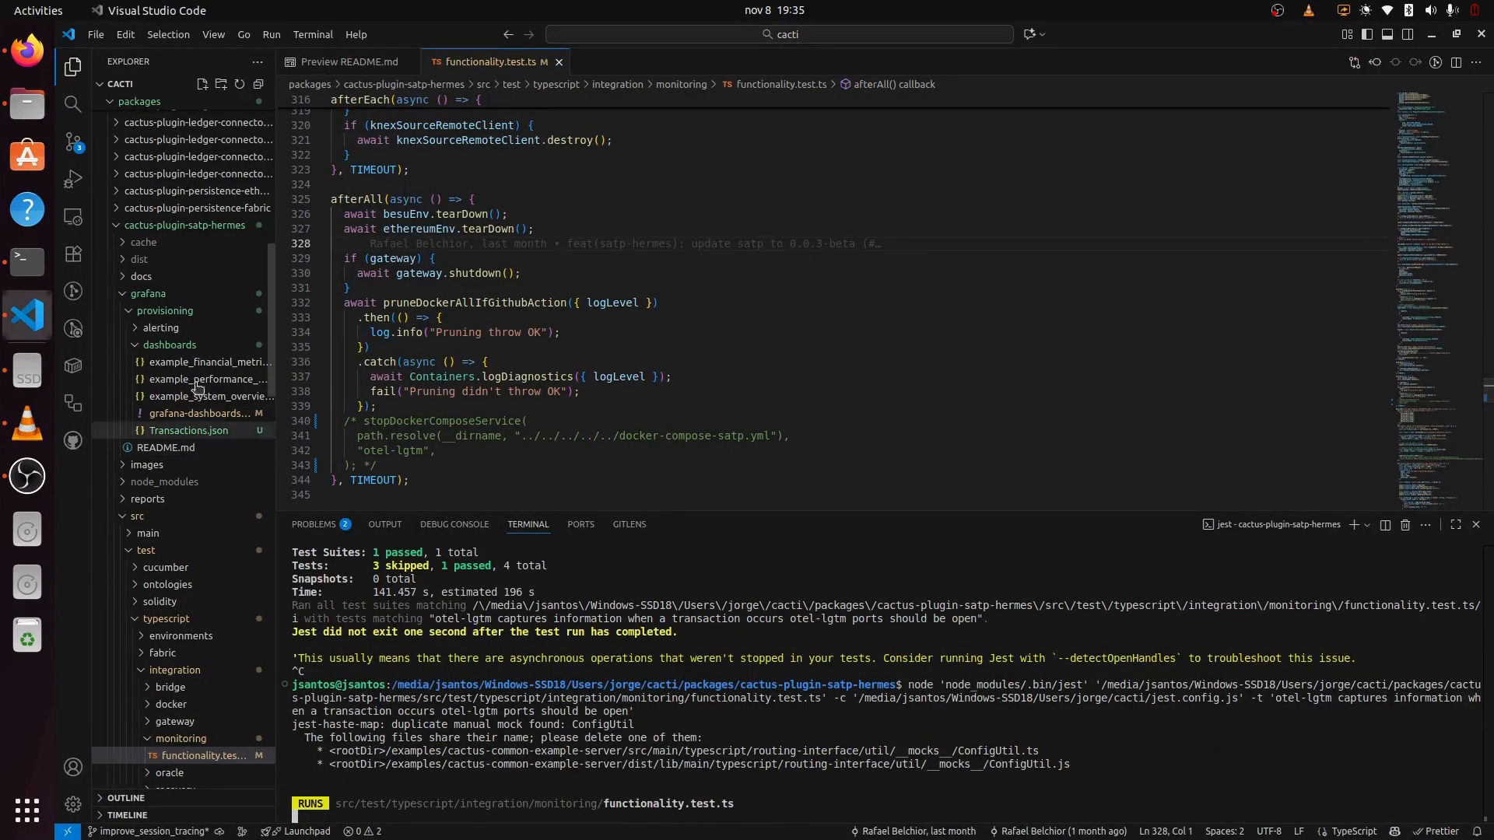
# Step: Paste the modify-export YAML into the grafana/provisioning/alerting folder in VS Code
pyautogui.click(179, 329)
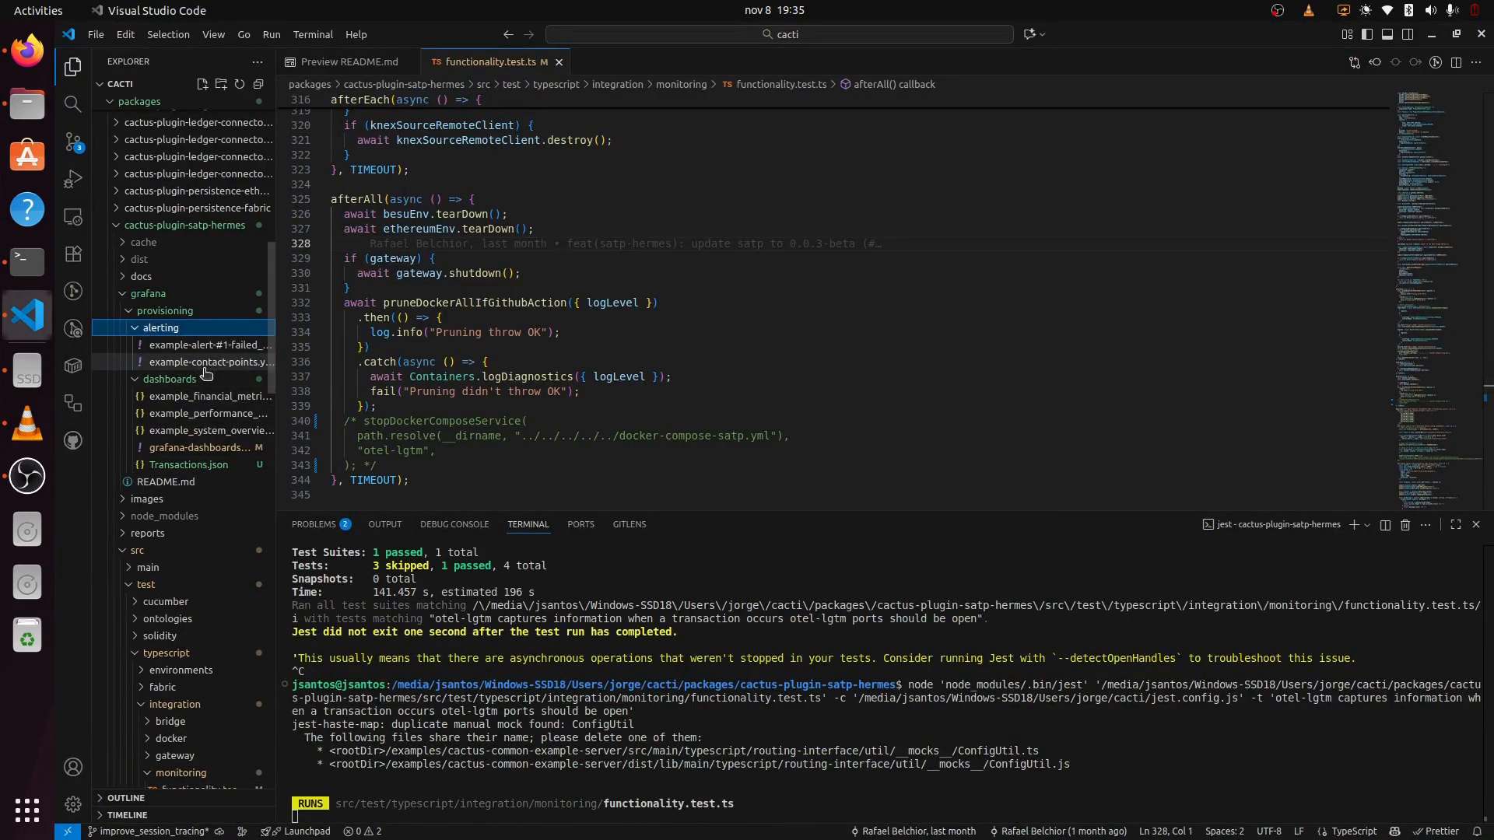
pyautogui.click(204, 364)
pyautogui.hotkey('ctrl', 'v')
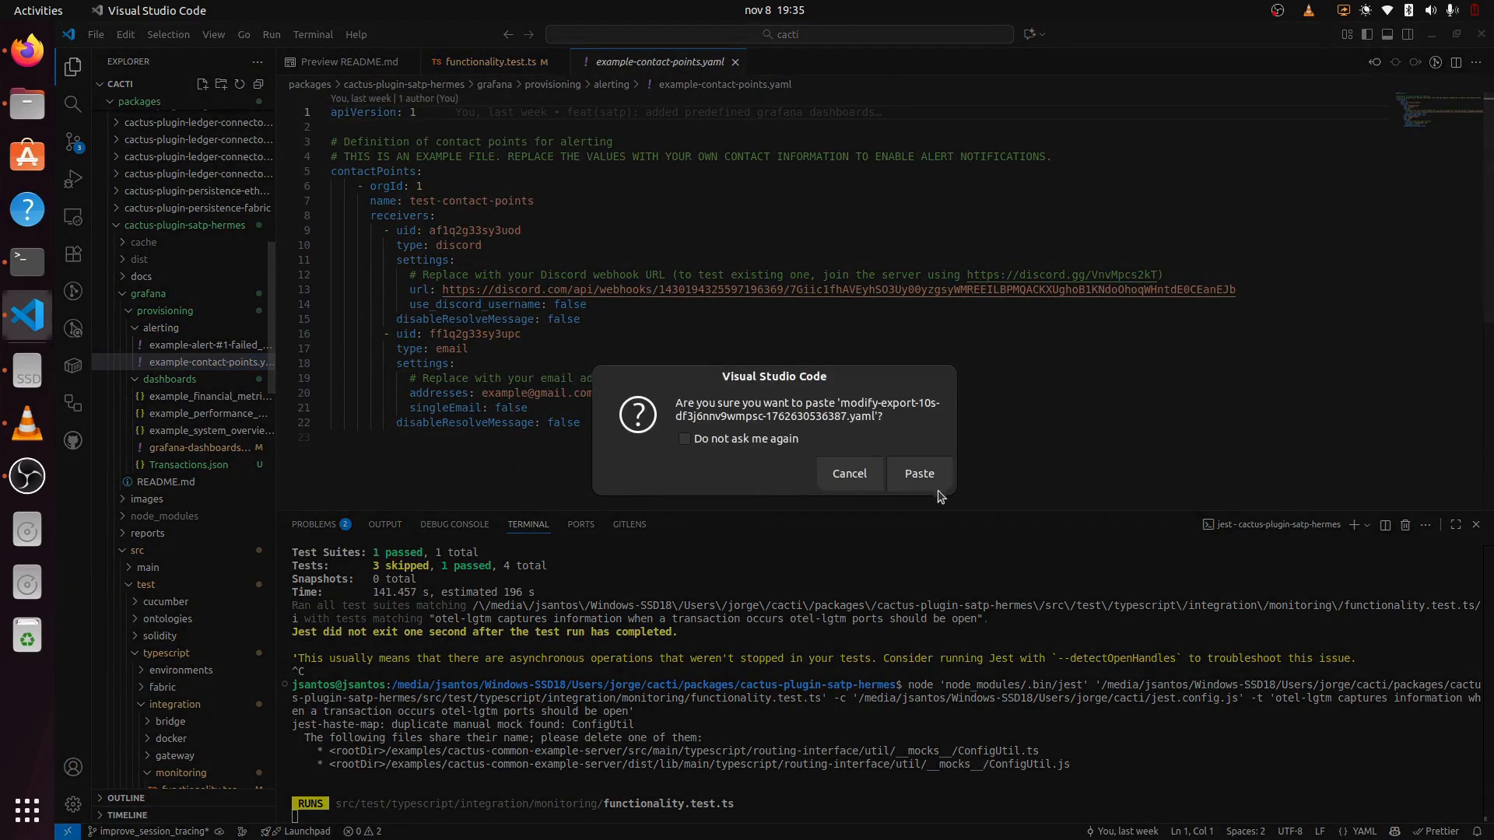
pyautogui.click(939, 476)
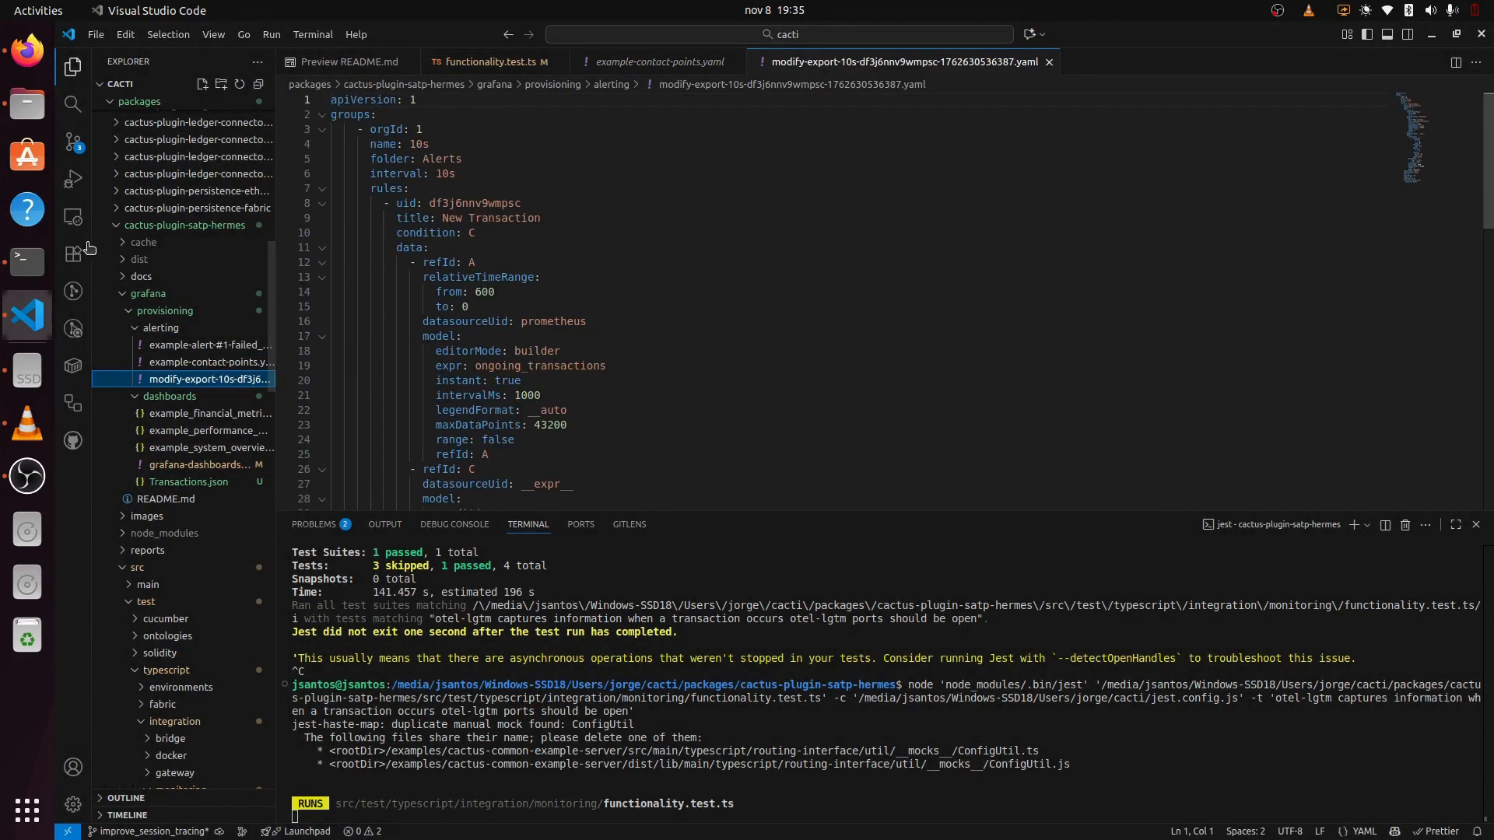
pyautogui.click(27, 51)
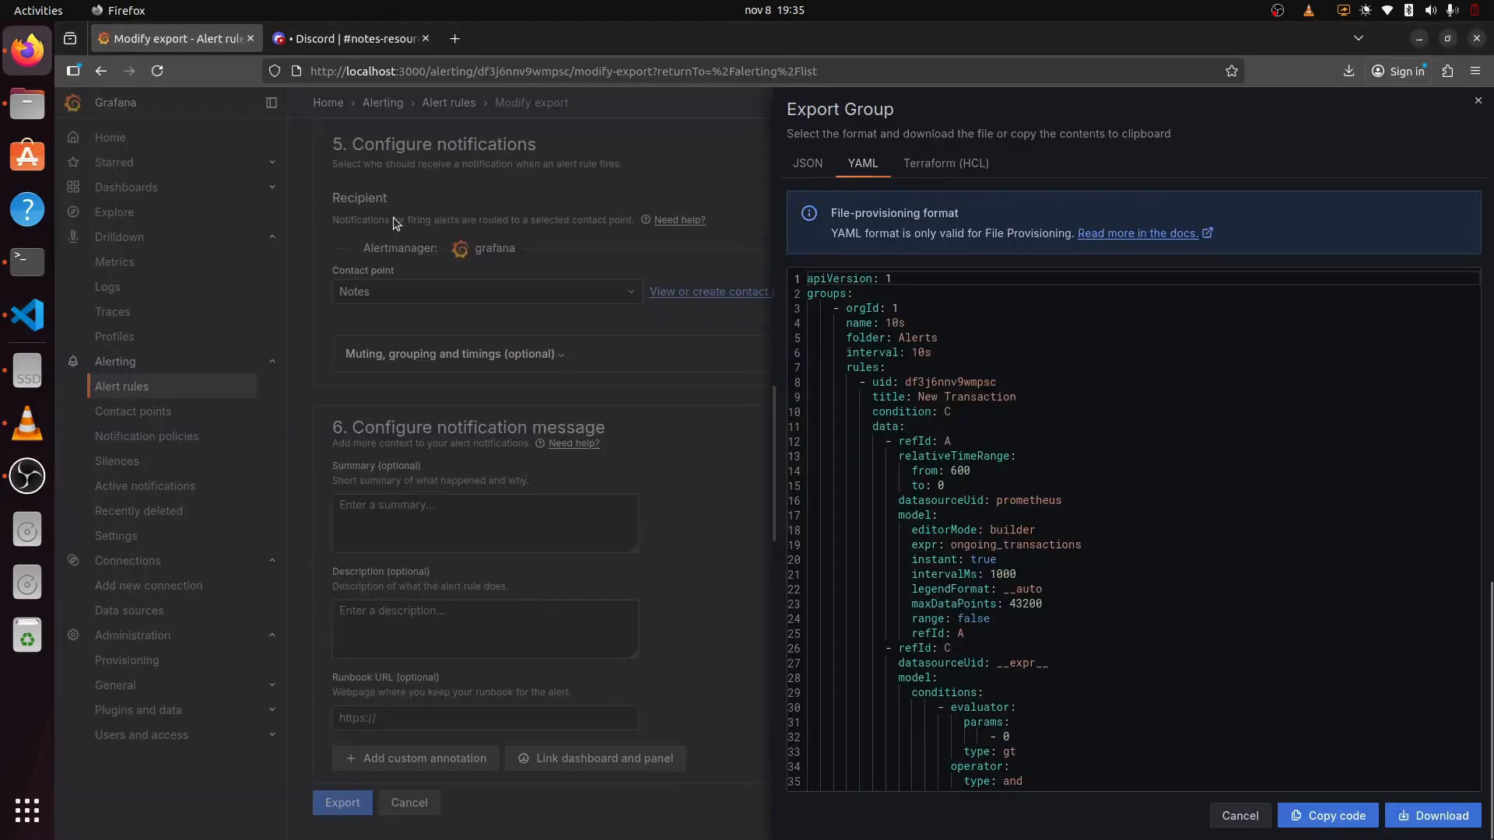
# Step: Export the Notes contact point as YAML and download it
pyautogui.click(645, 271)
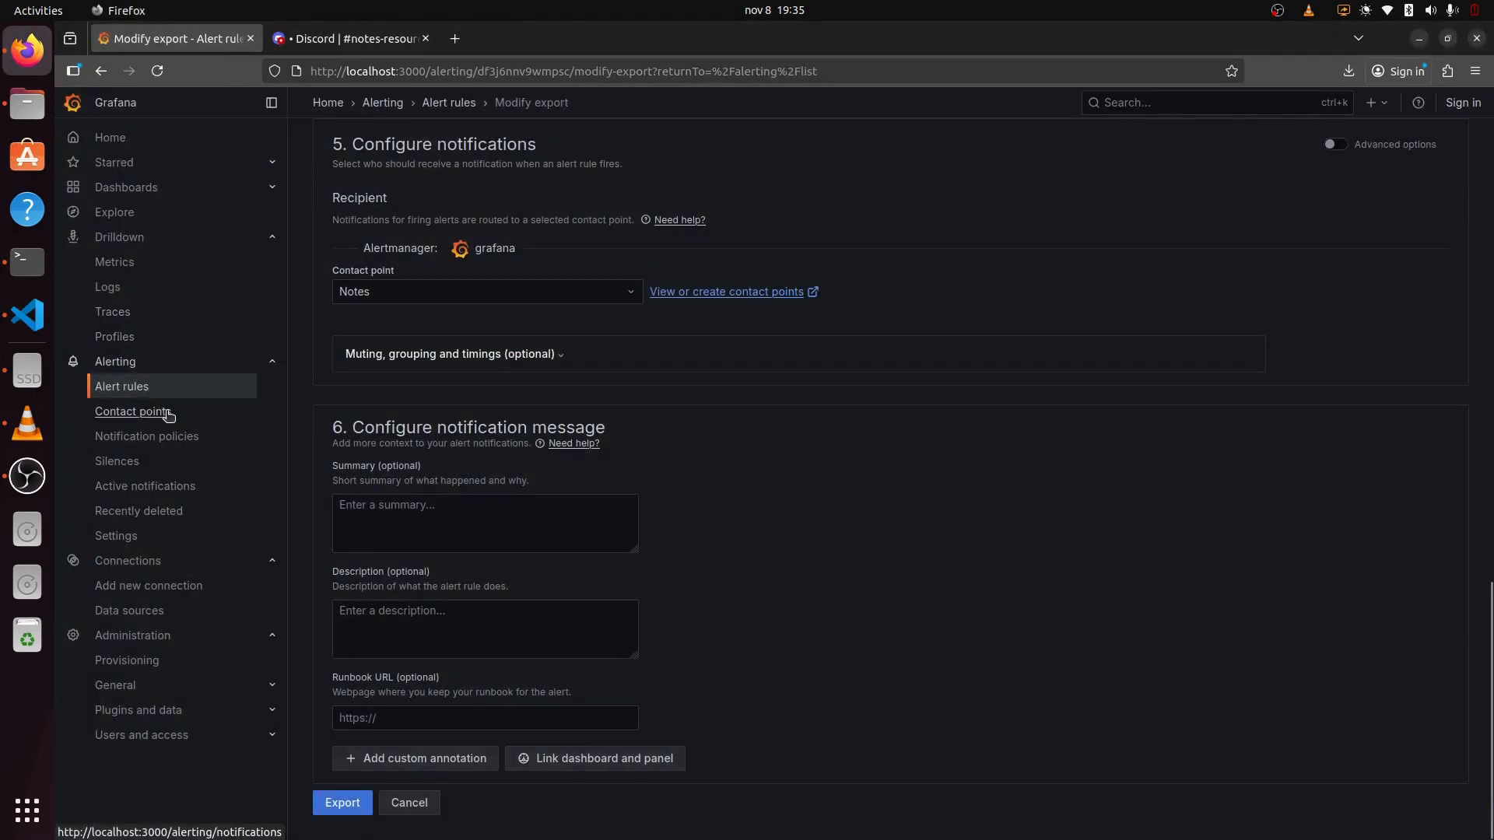
pyautogui.click(133, 410)
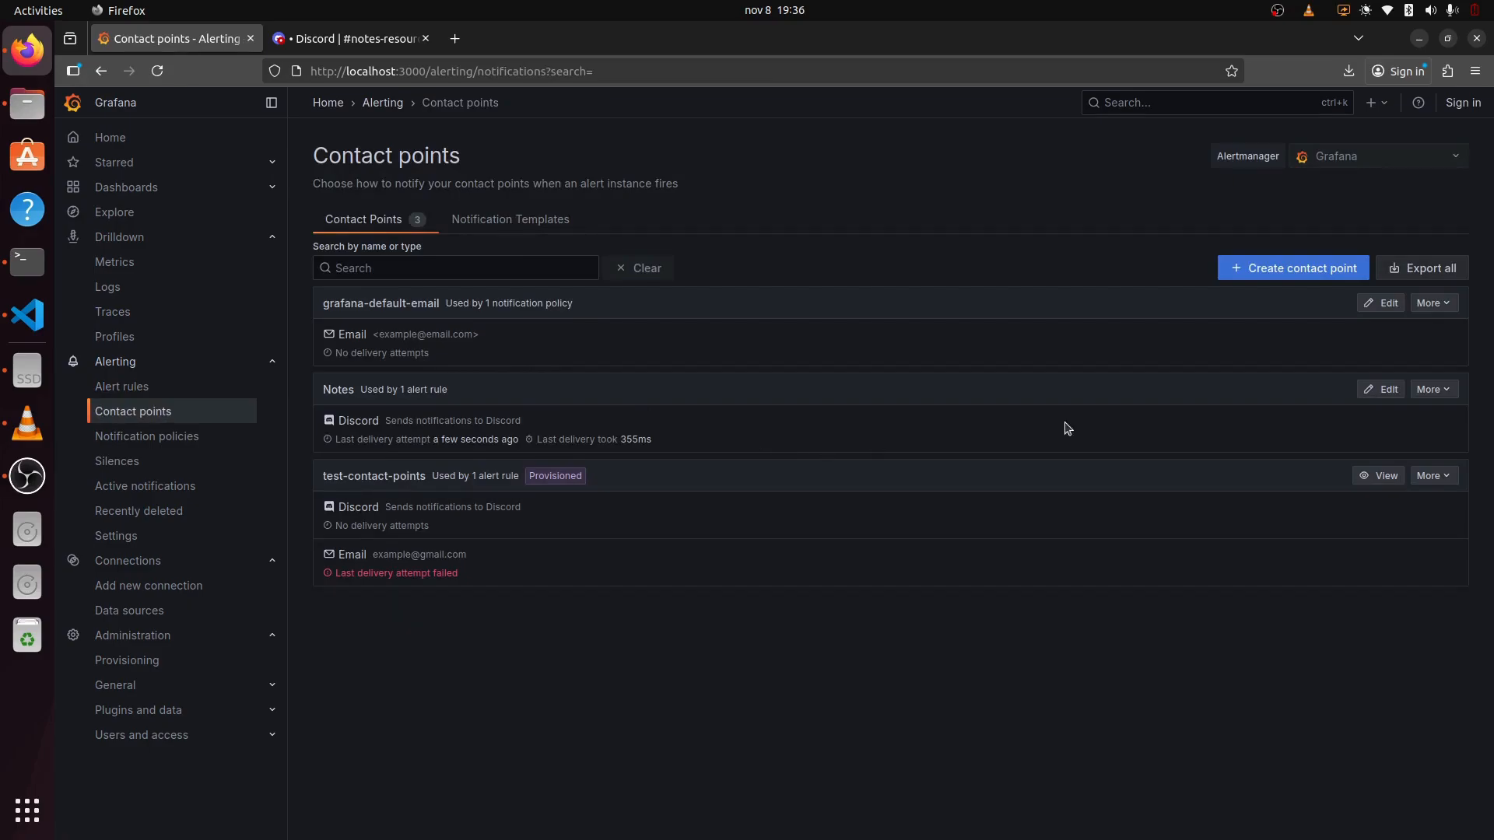
pyautogui.click(1431, 389)
pyautogui.click(1421, 450)
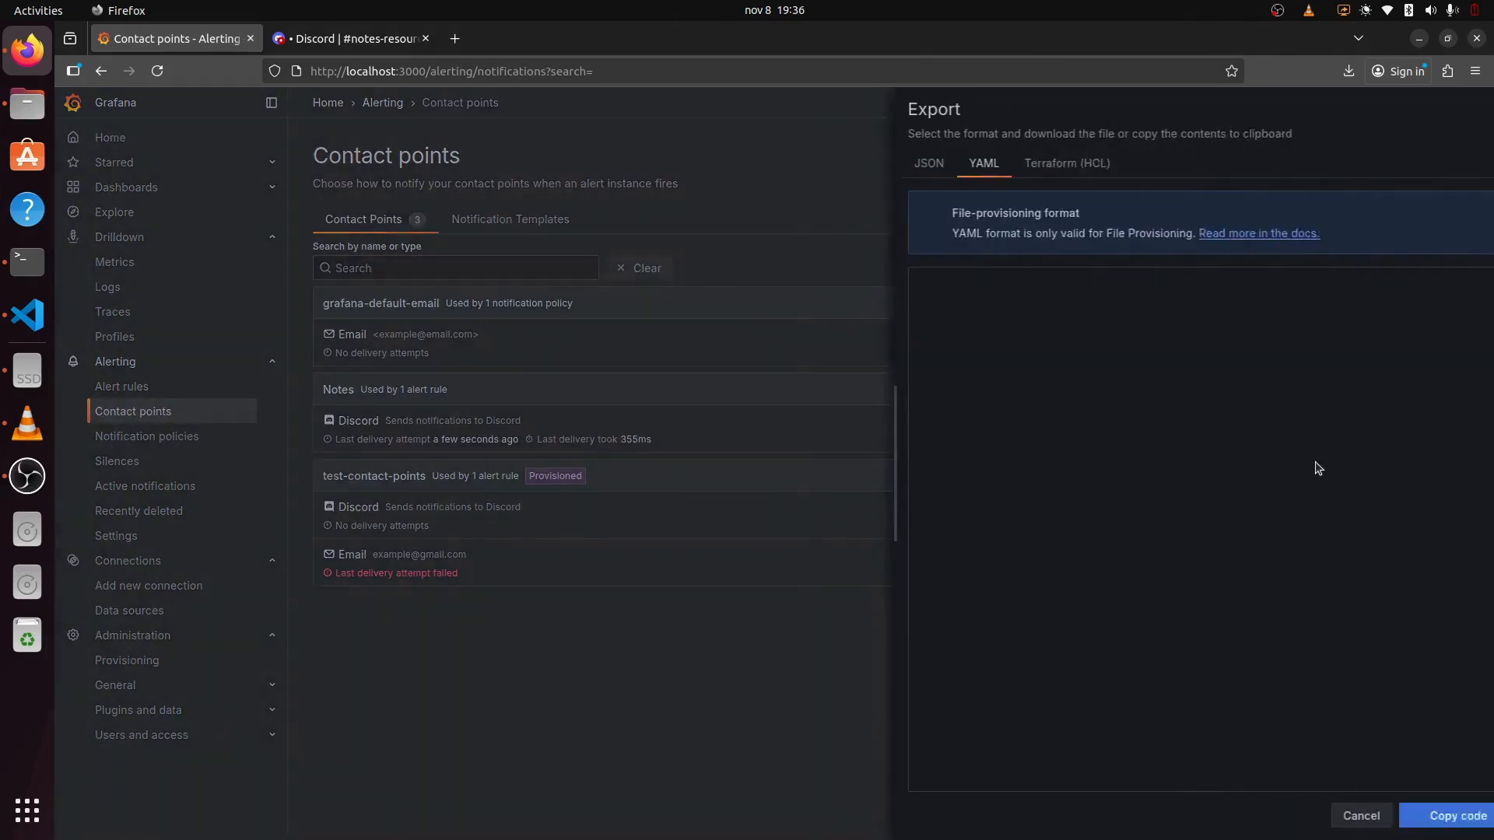
pyautogui.click(1432, 816)
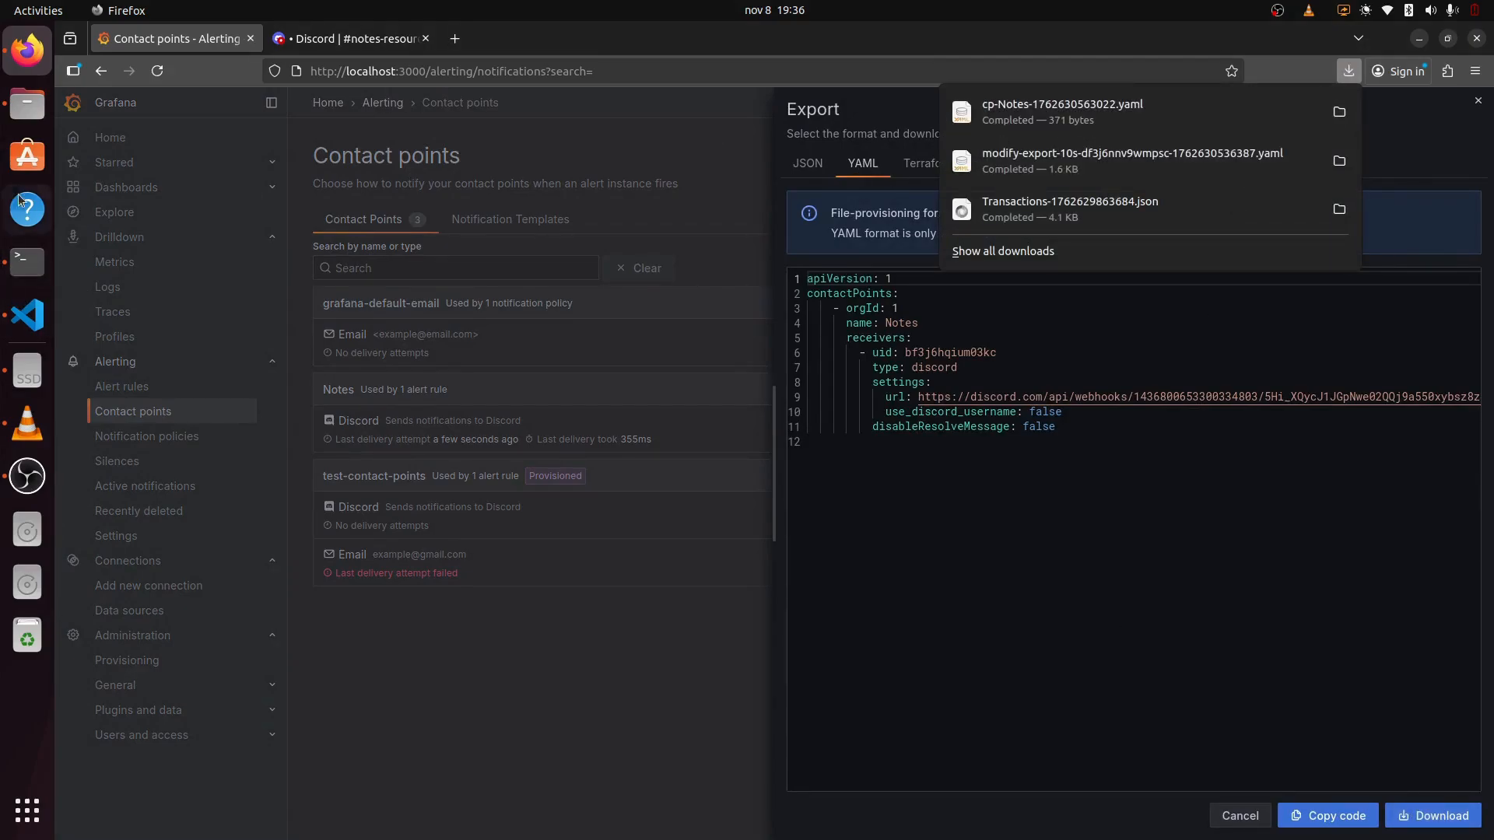
# Step: Select cp-Notes-1762630563022.yaml in the Downloads folder to copy it
pyautogui.click(27, 104)
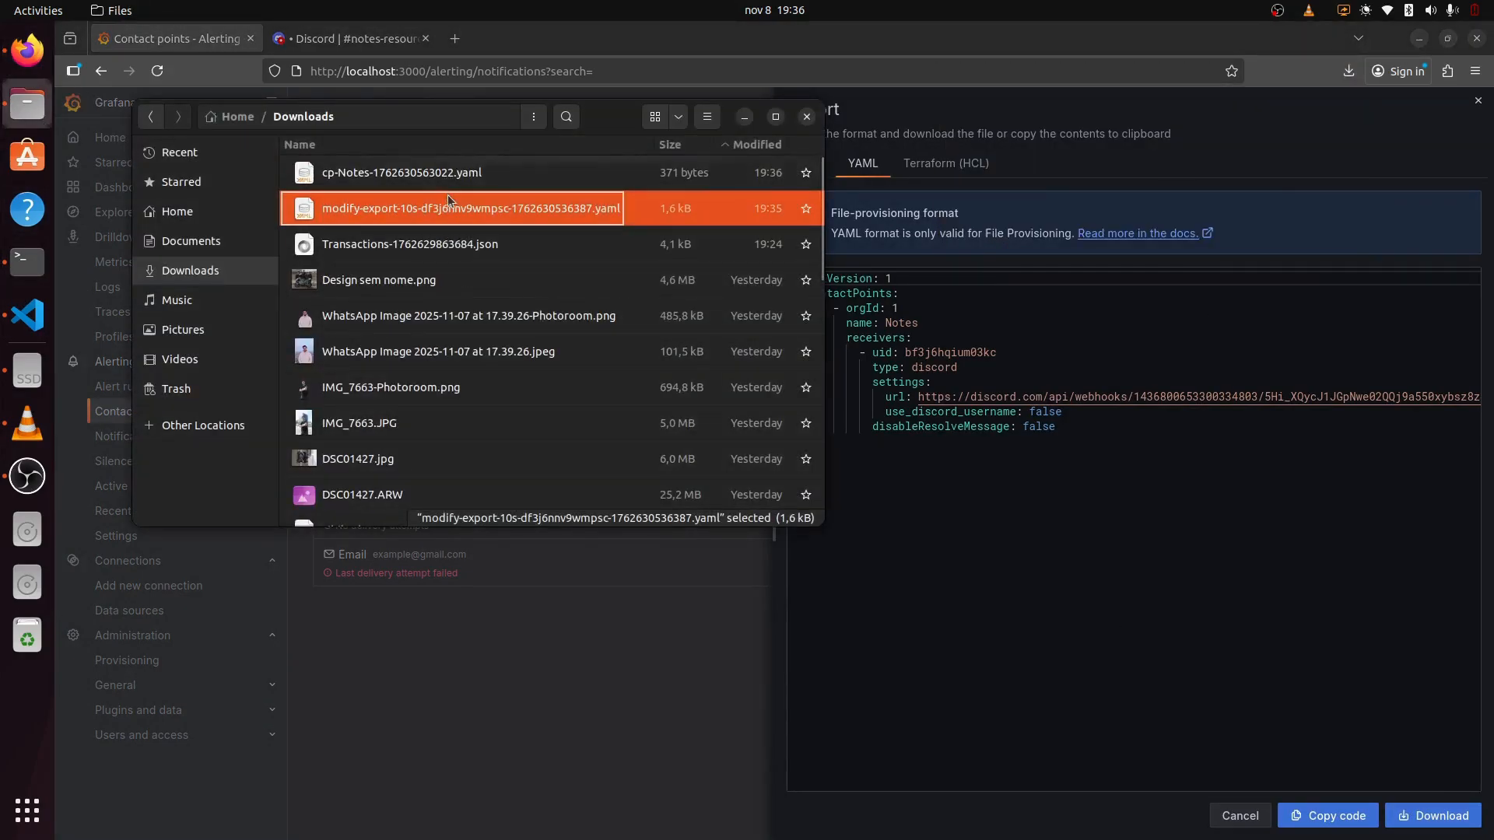
pyautogui.click(431, 174)
pyautogui.click(28, 315)
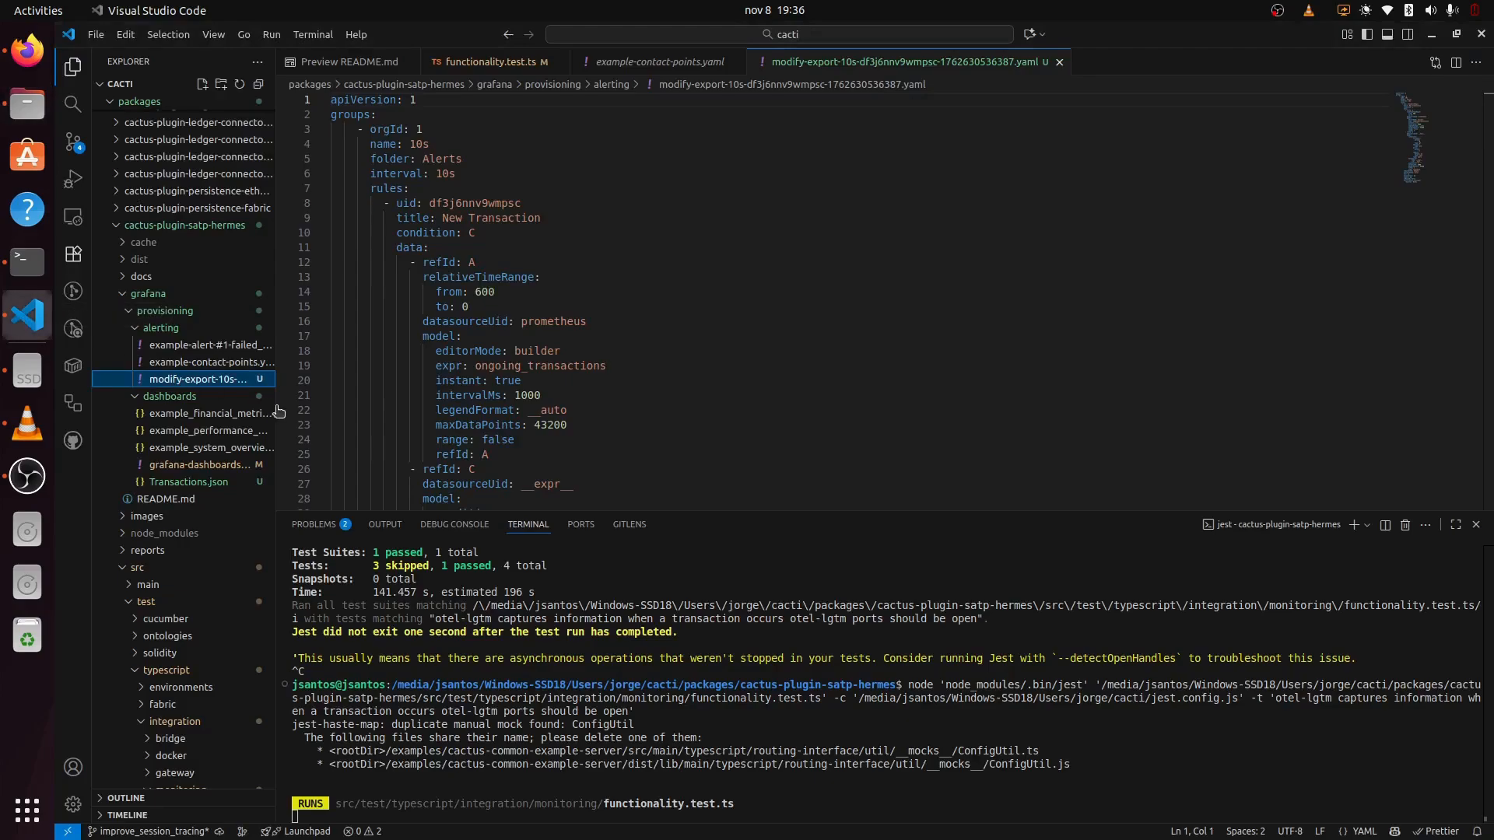
# Step: Paste cp-Notes-1762630563022.yaml into the grafana/provisioning/alerting folder and confirm
pyautogui.hotkey('ctrl', 'v')
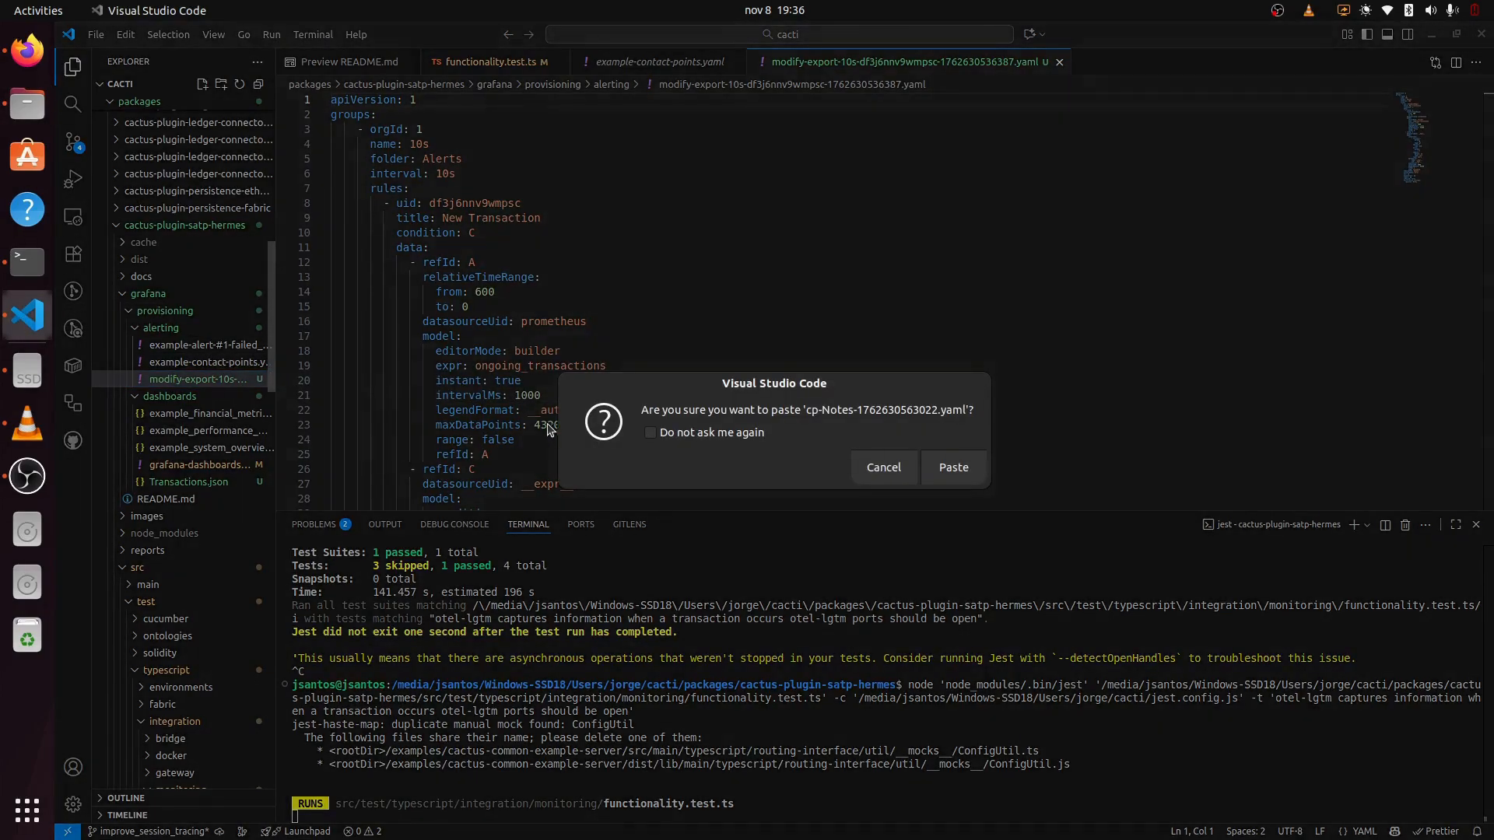
pyautogui.click(952, 468)
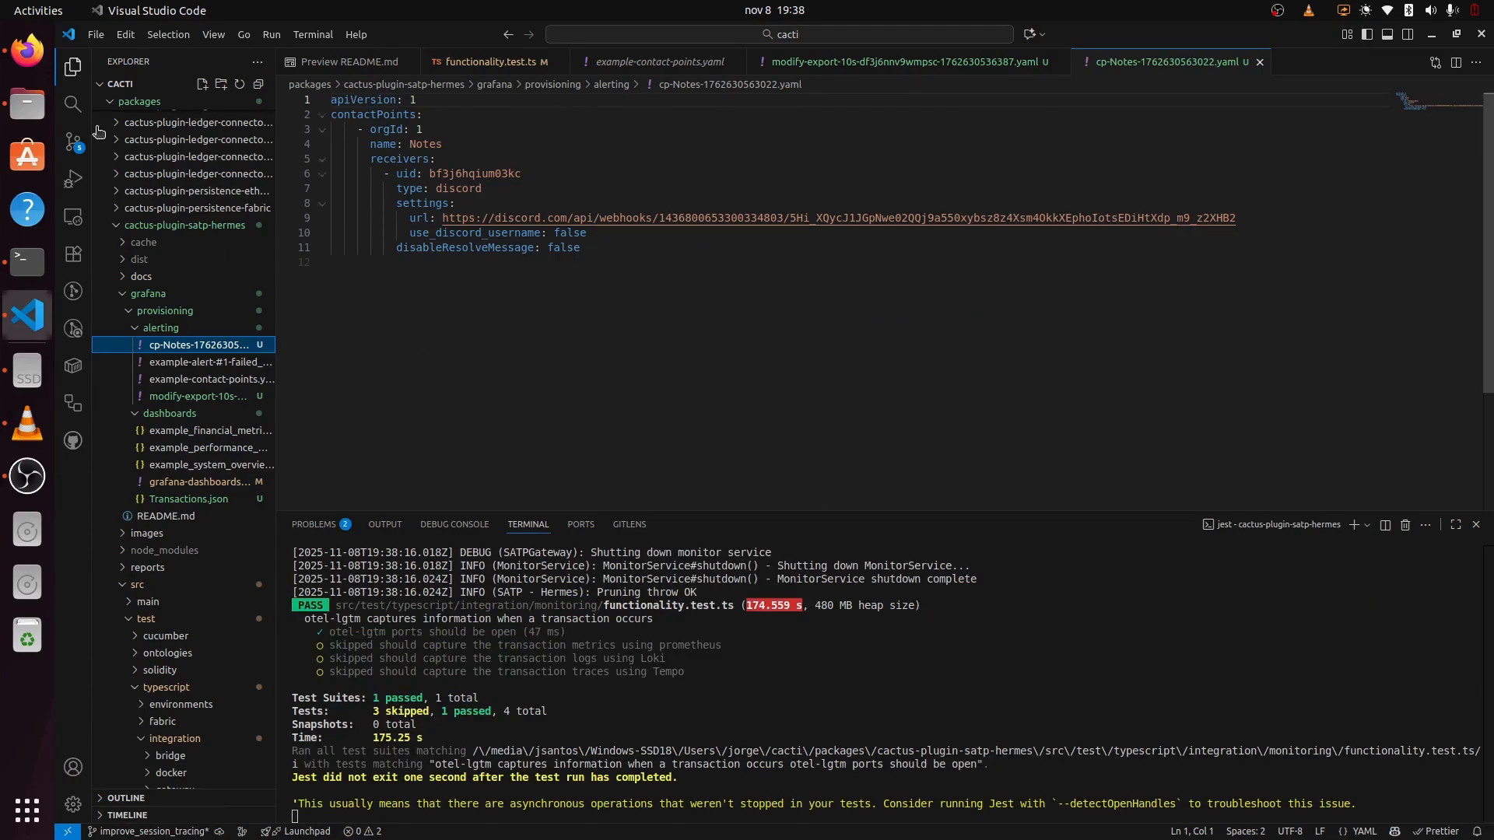
pyautogui.click(27, 50)
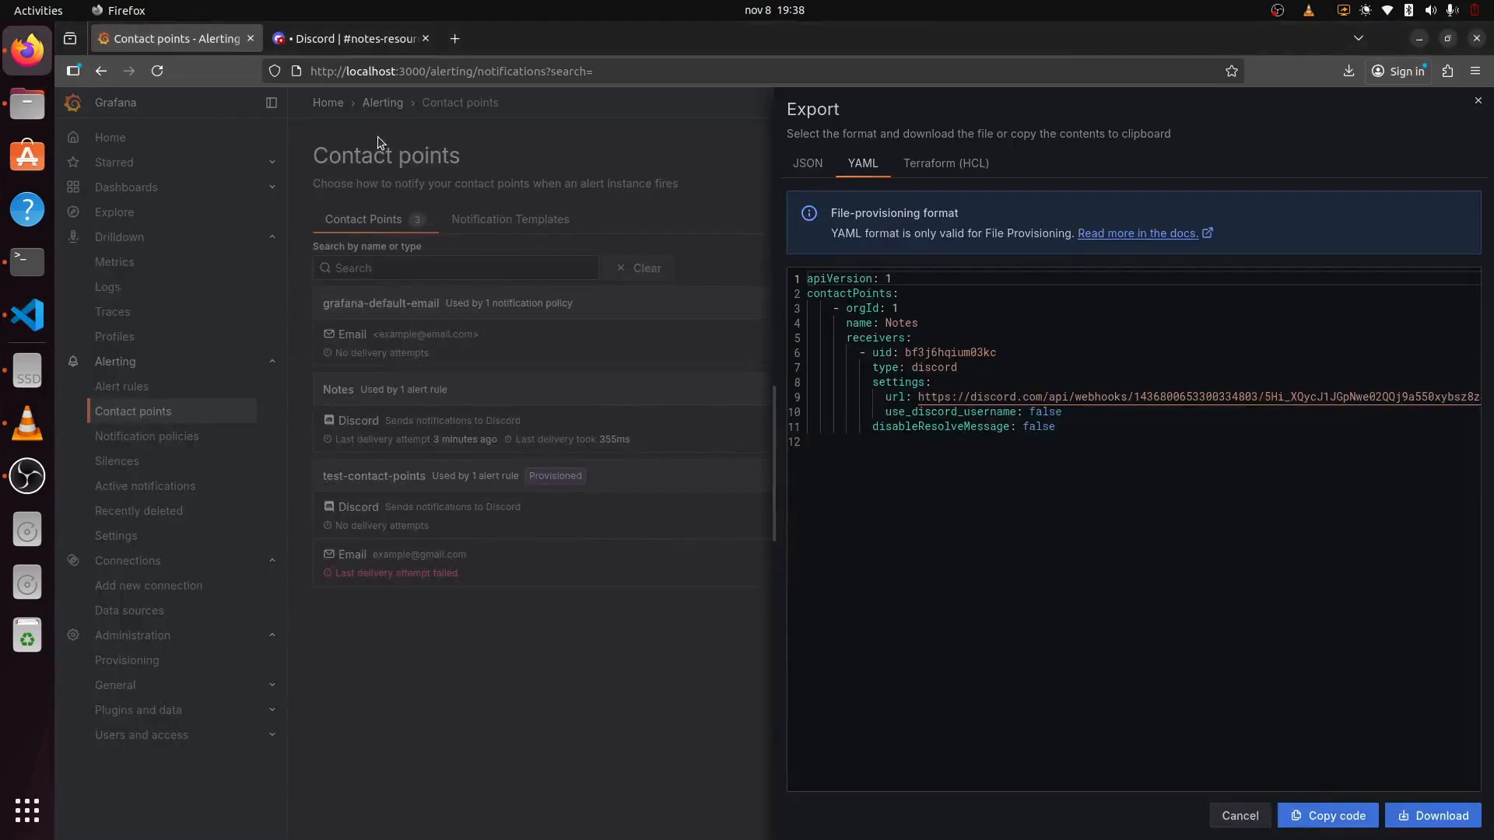
# Step: Close the export panel, review the new alerts in #notes-resources, then return to VS Code
pyautogui.click(434, 138)
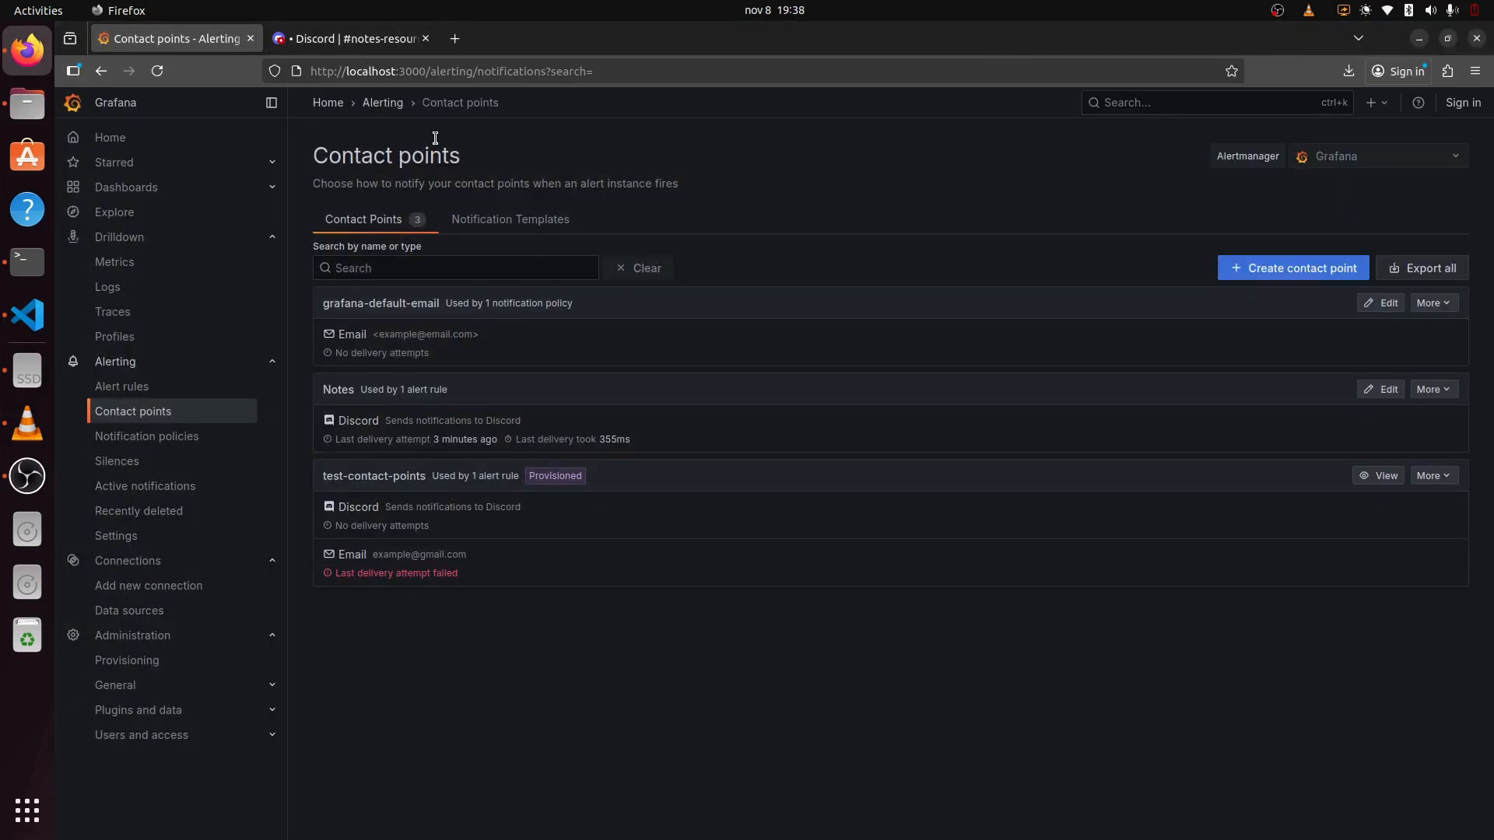
pyautogui.click(381, 40)
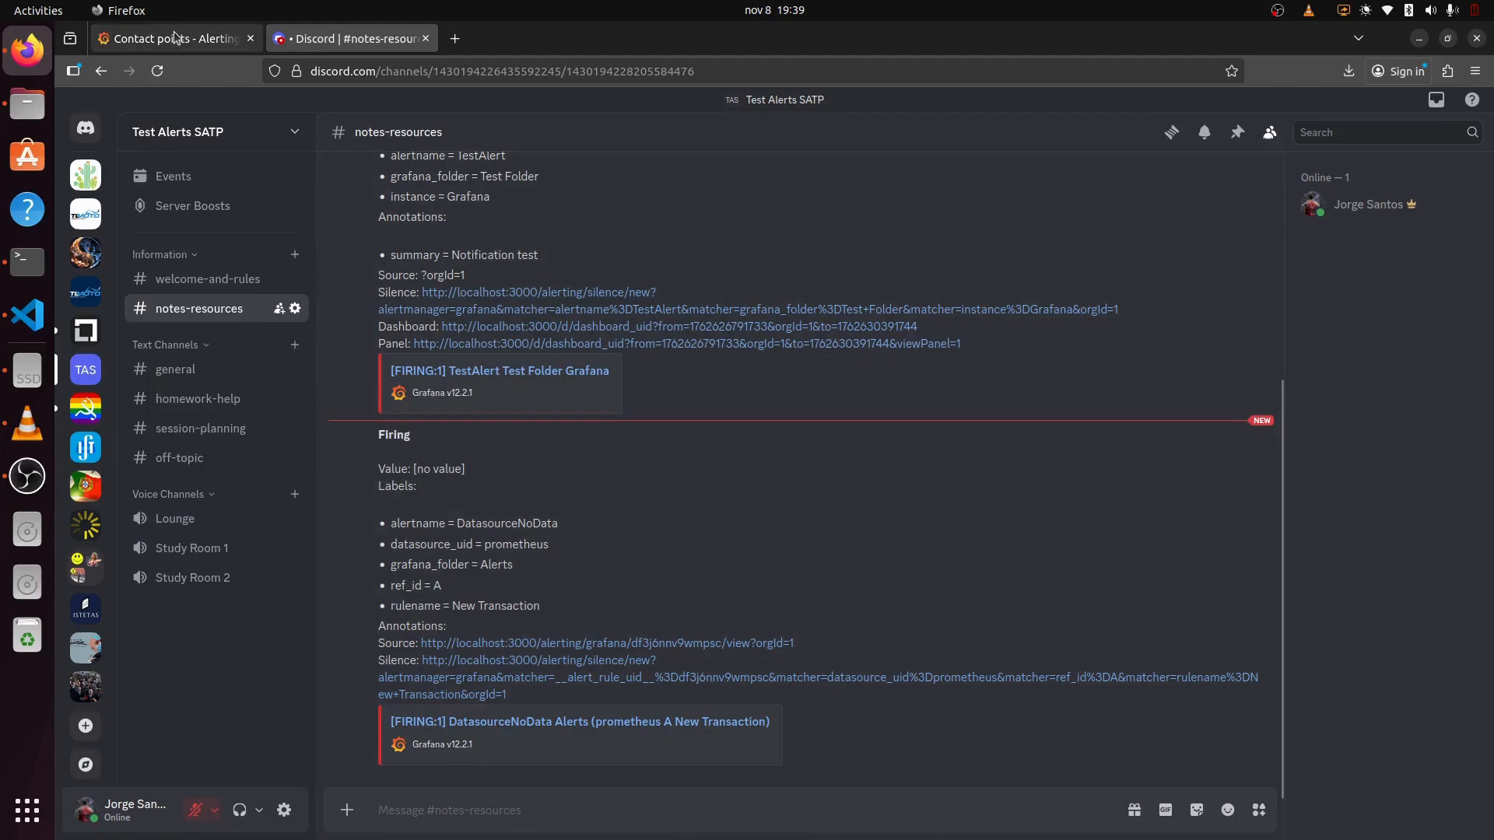
pyautogui.click(176, 38)
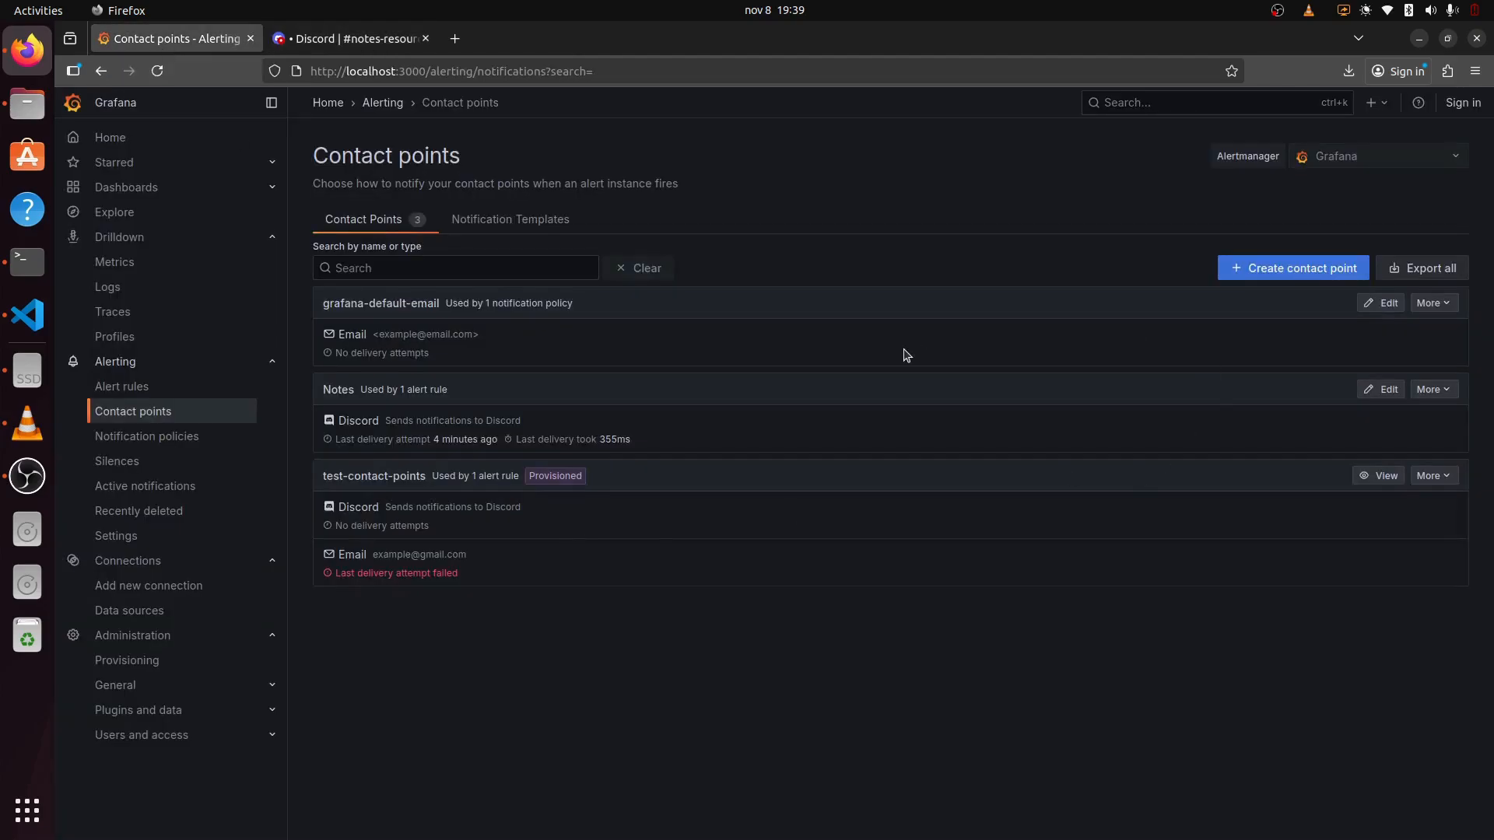
pyautogui.click(25, 312)
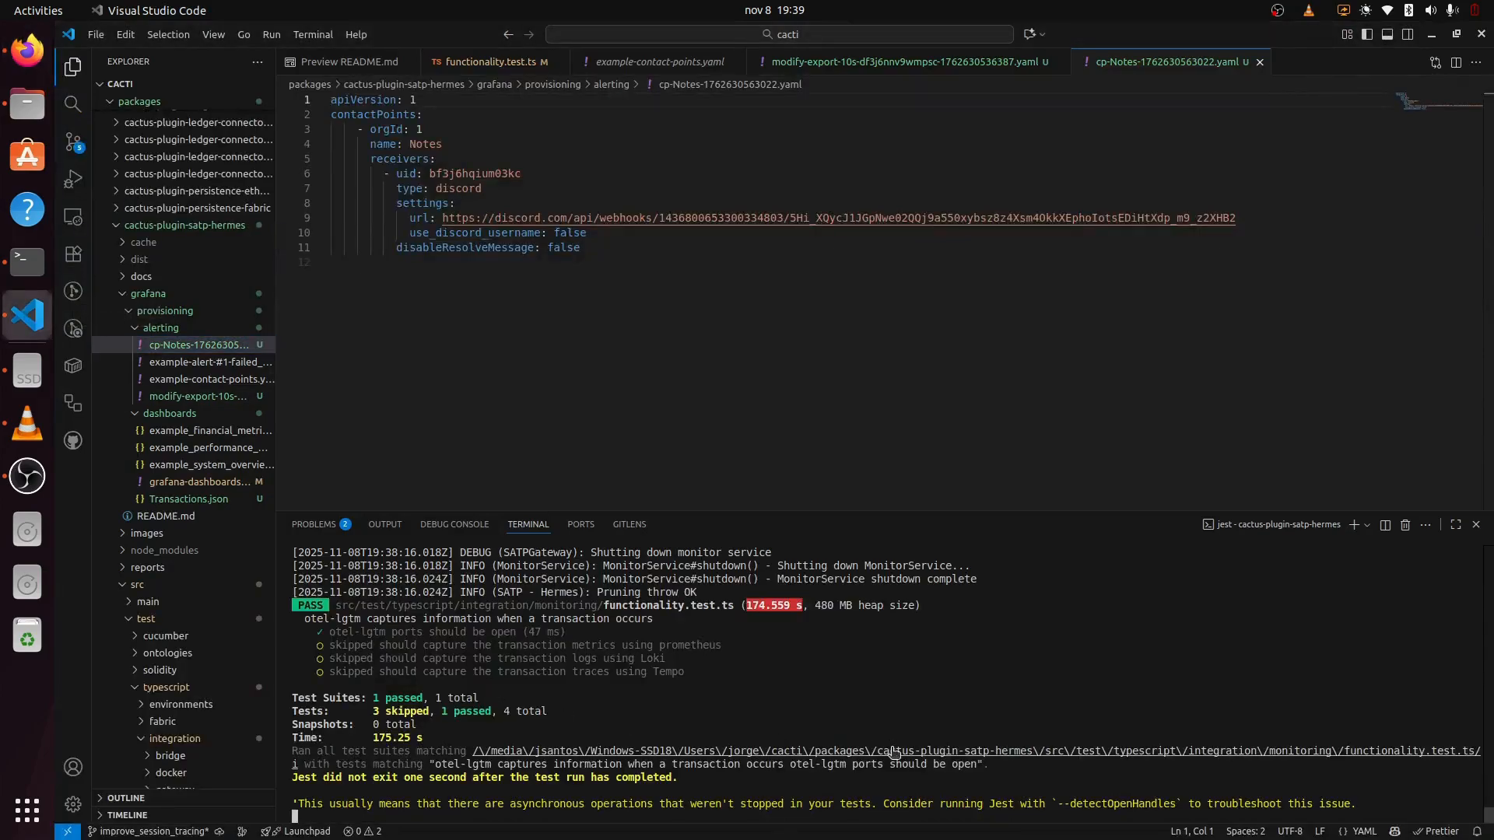
# Step: Stop the running tests, then kill and remove all Docker containers
pyautogui.hotkey('ctrl', 'c')
pyautogui.press('Up')
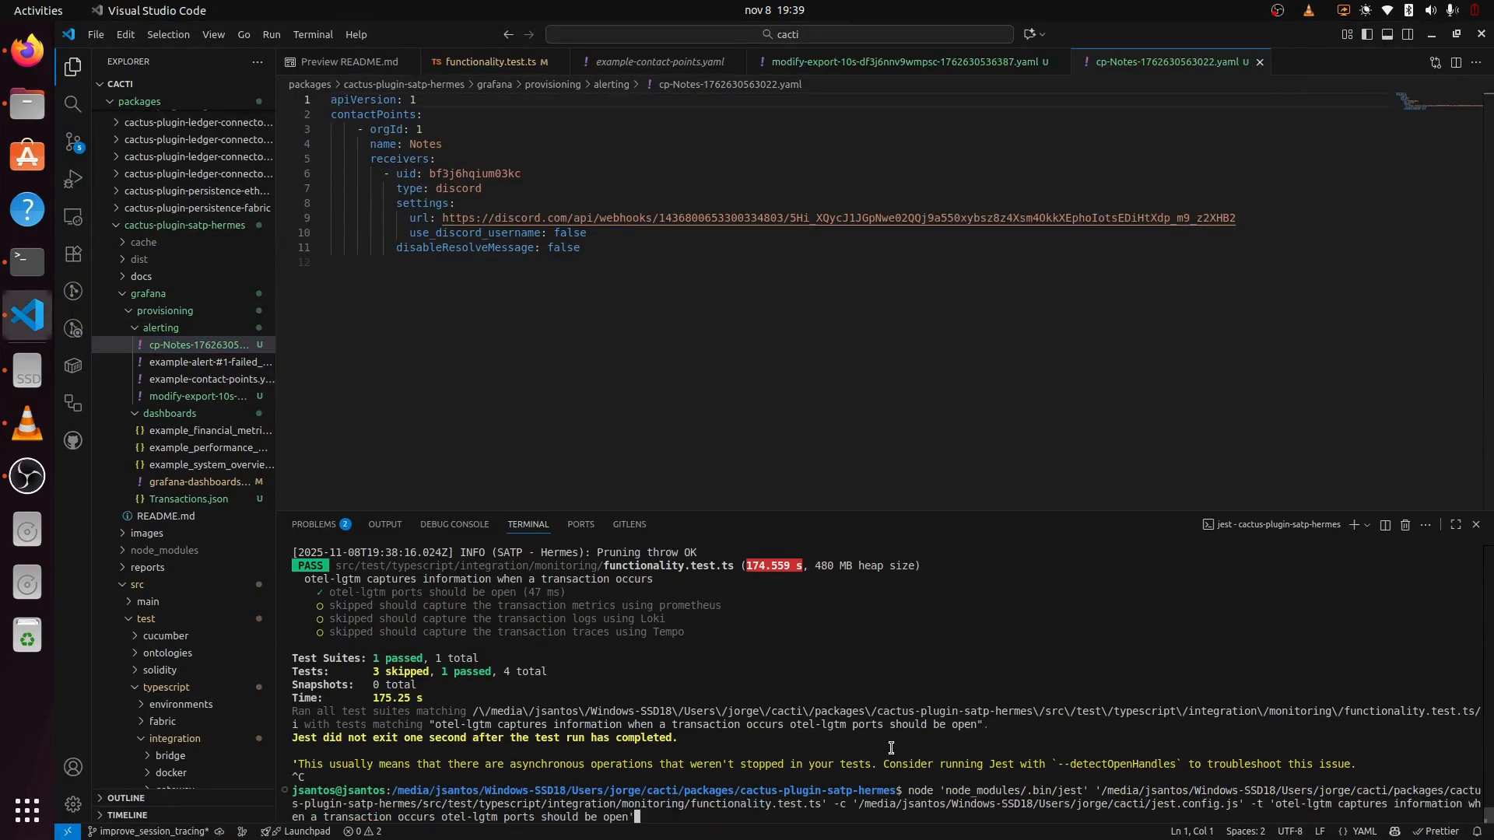
pyautogui.press('Up')
pyautogui.press('Up')
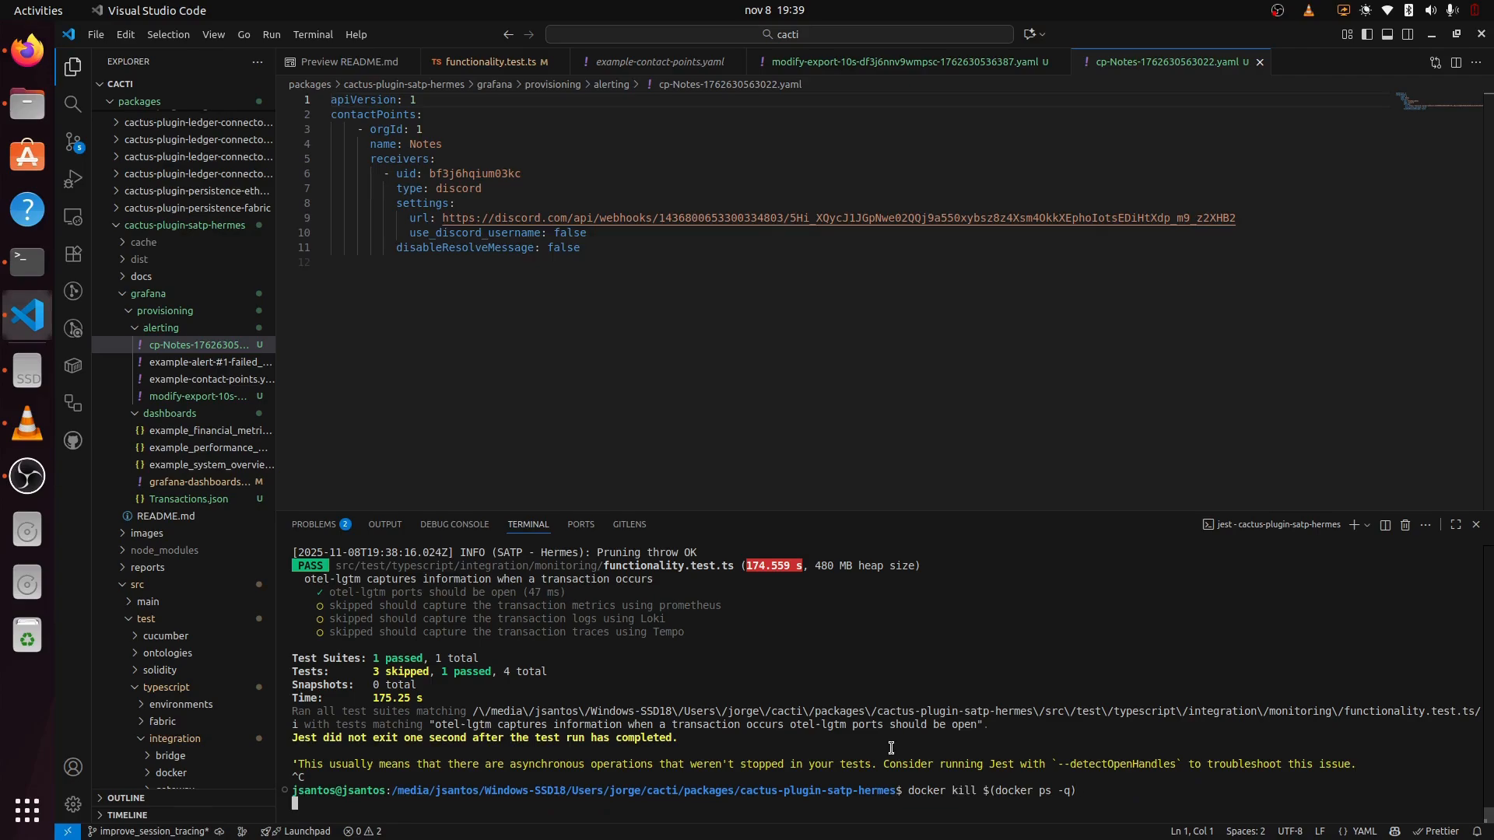
pyautogui.press('Up')
pyautogui.press('Up')
pyautogui.press('Return')
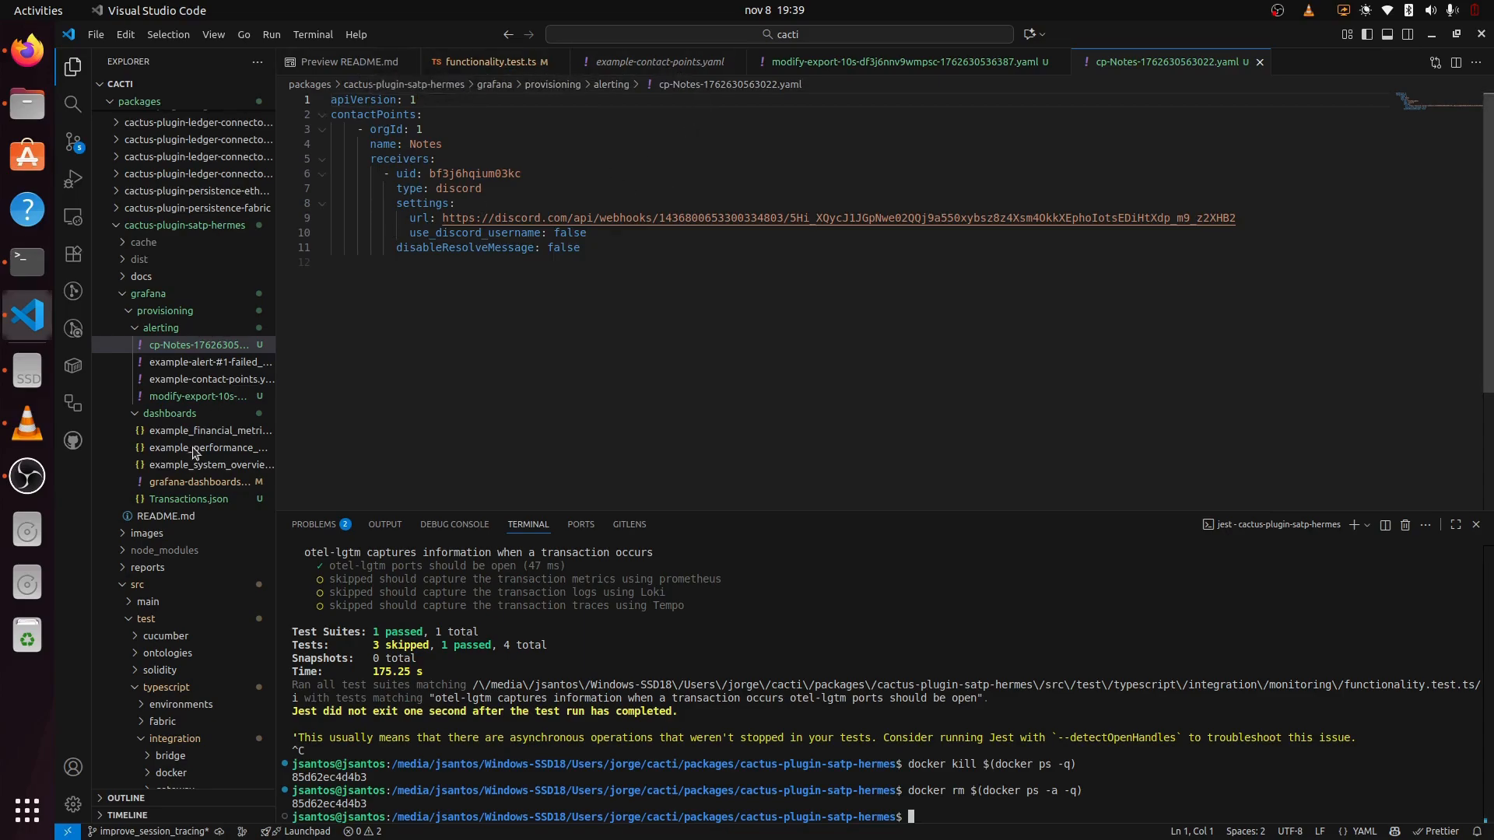
# Step: Start the otel-lgtm service again from docker-compose-satp.yml
pyautogui.scroll(-15, 195, 454)
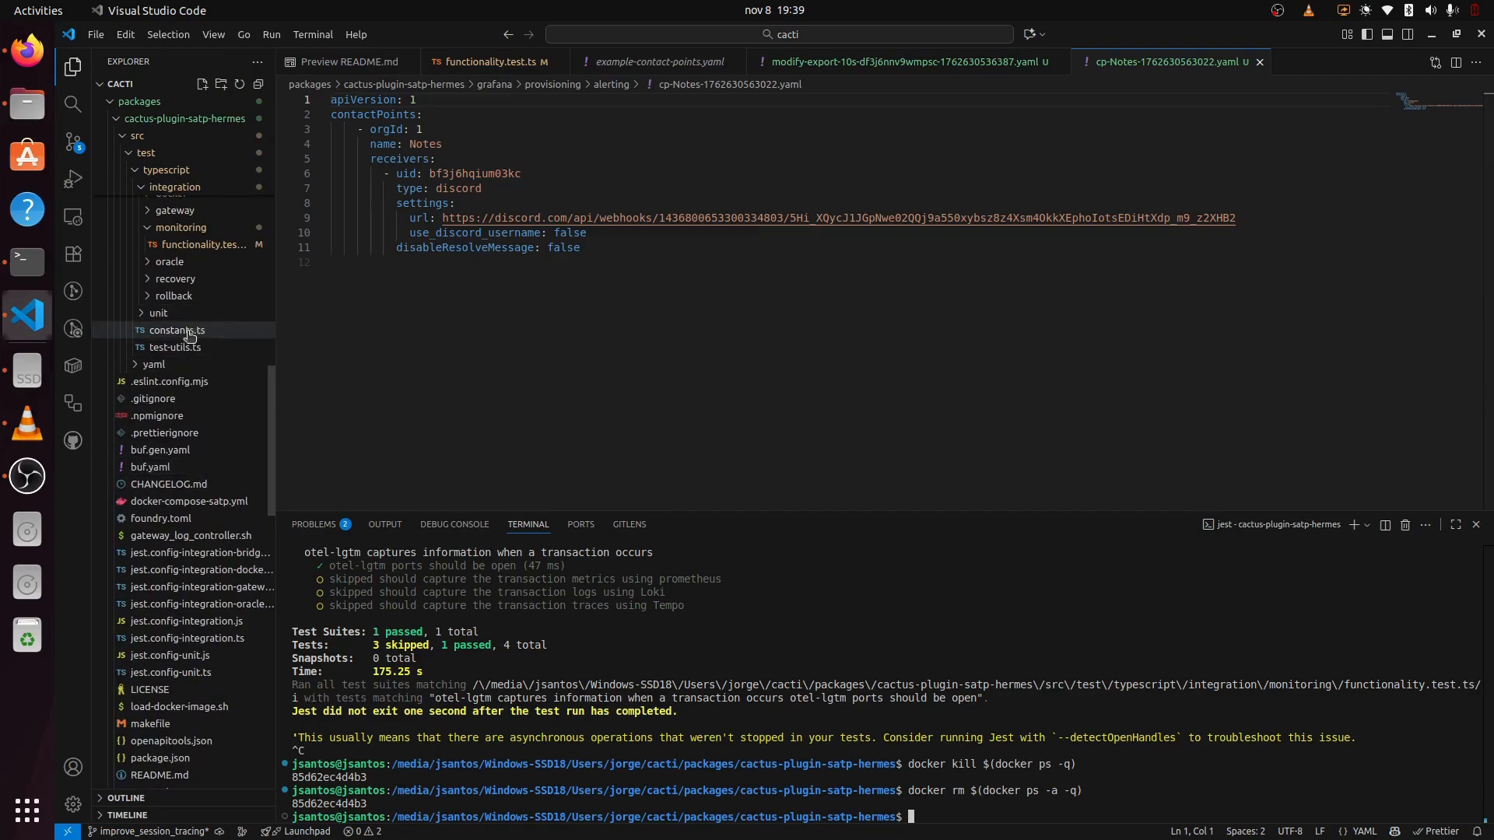
pyautogui.click(167, 501)
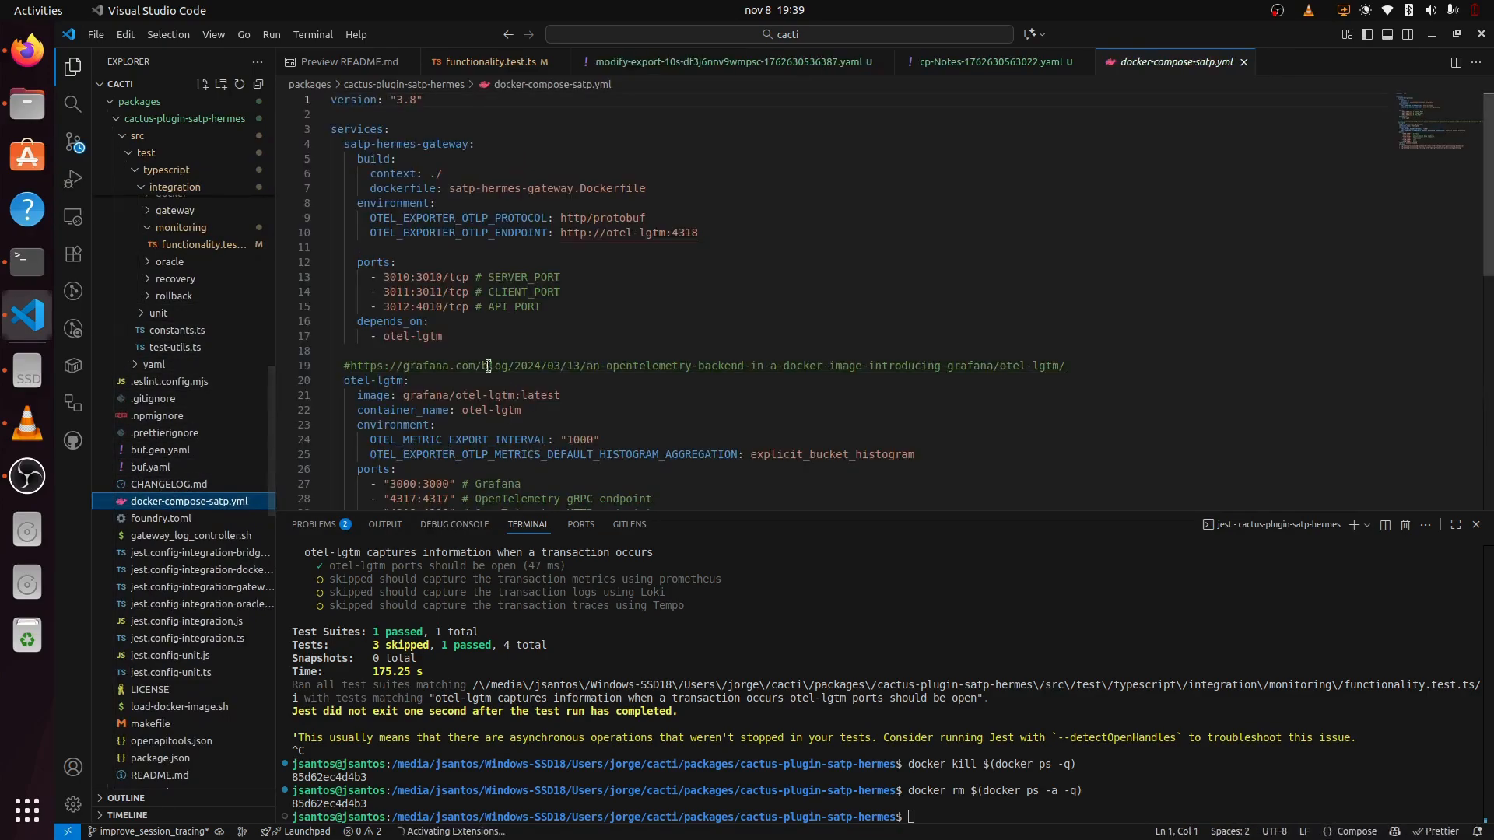
pyautogui.scroll(-4, 389, 371)
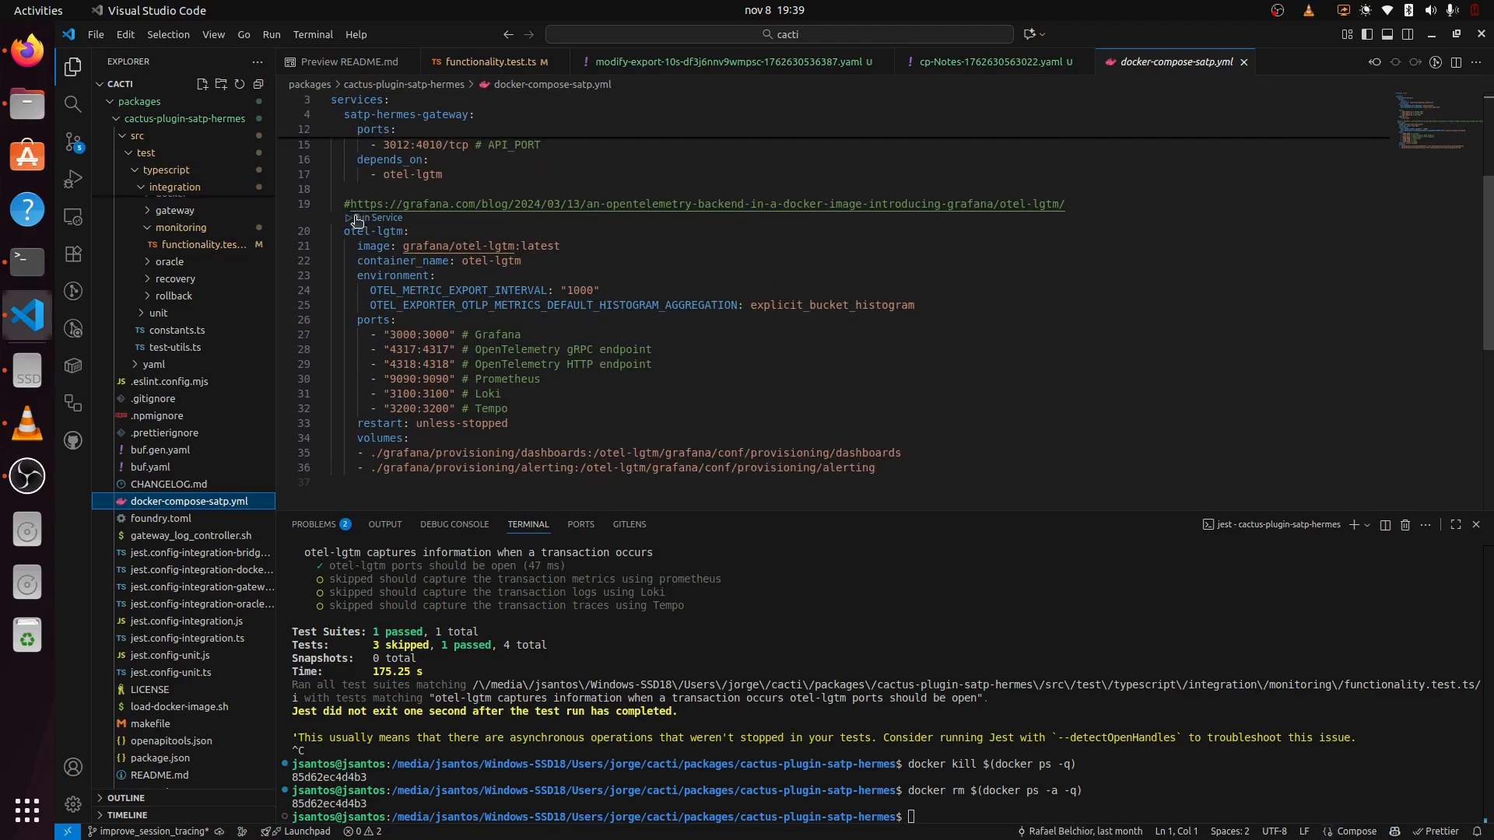
pyautogui.click(366, 218)
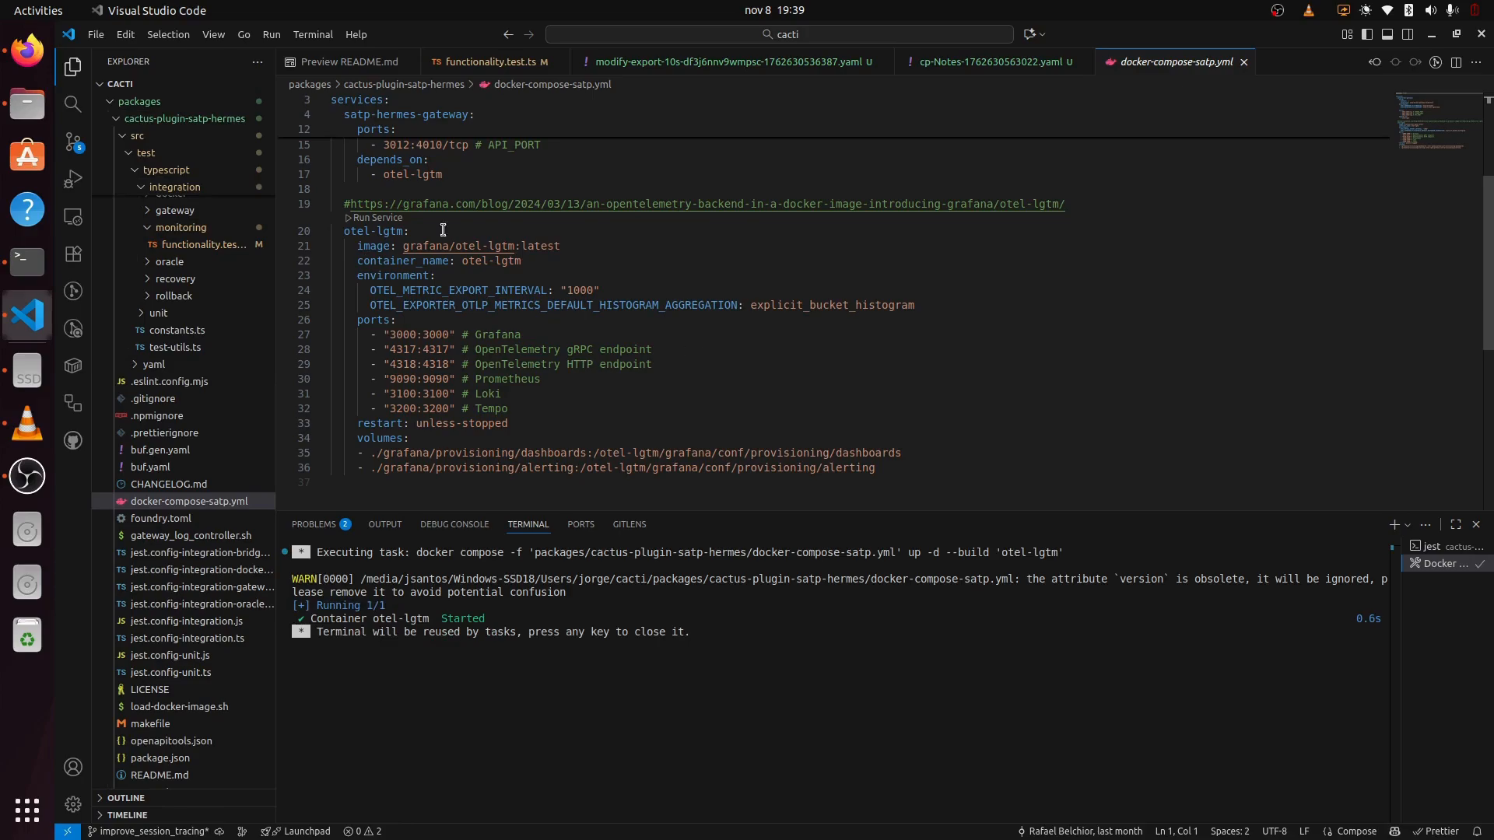
pyautogui.click(27, 51)
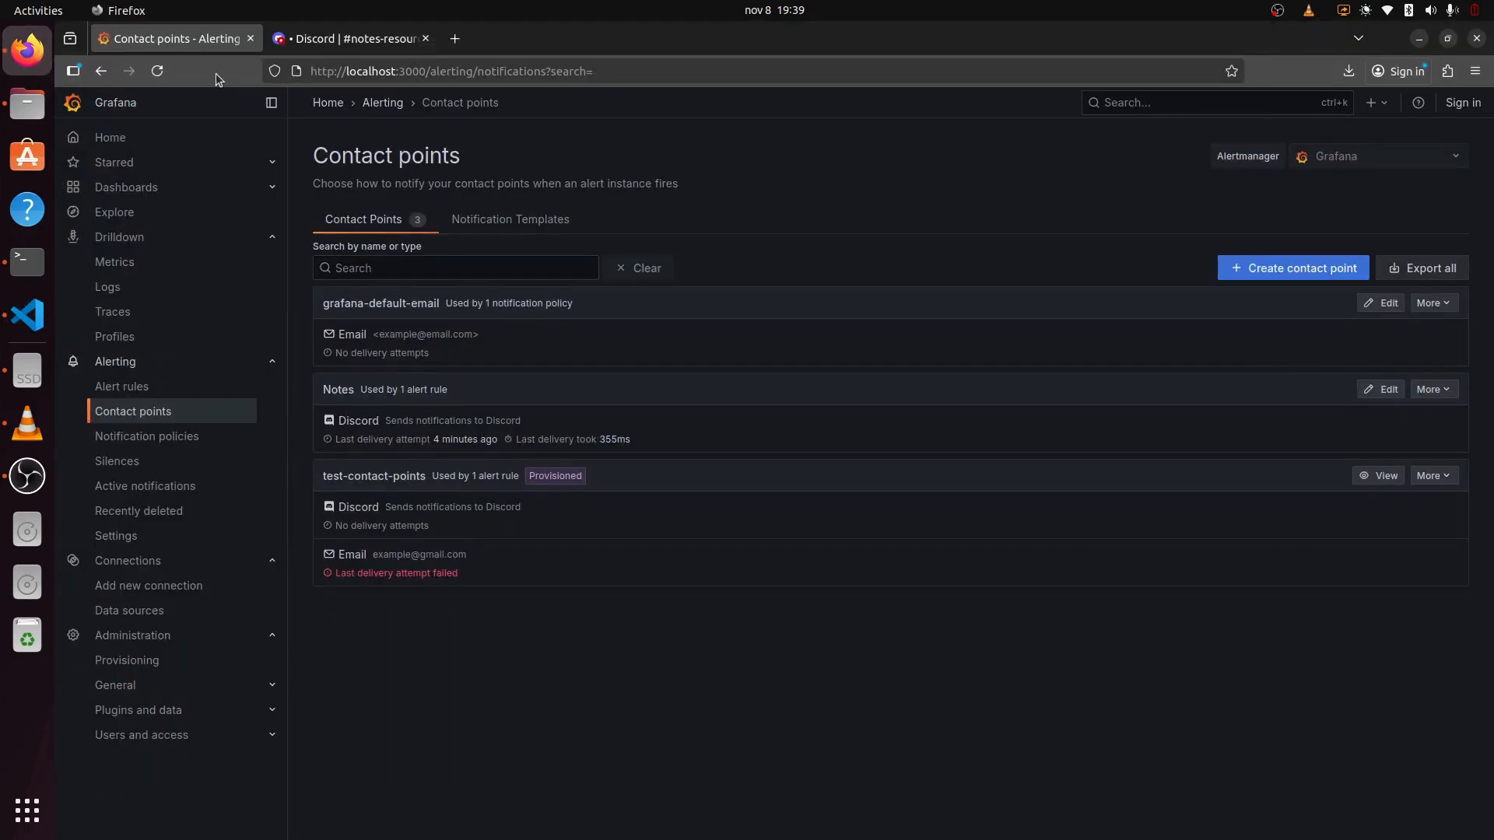
# Step: Reload Grafana until the restarted server responds, then open the Transactions dashboard
pyautogui.click(113, 138)
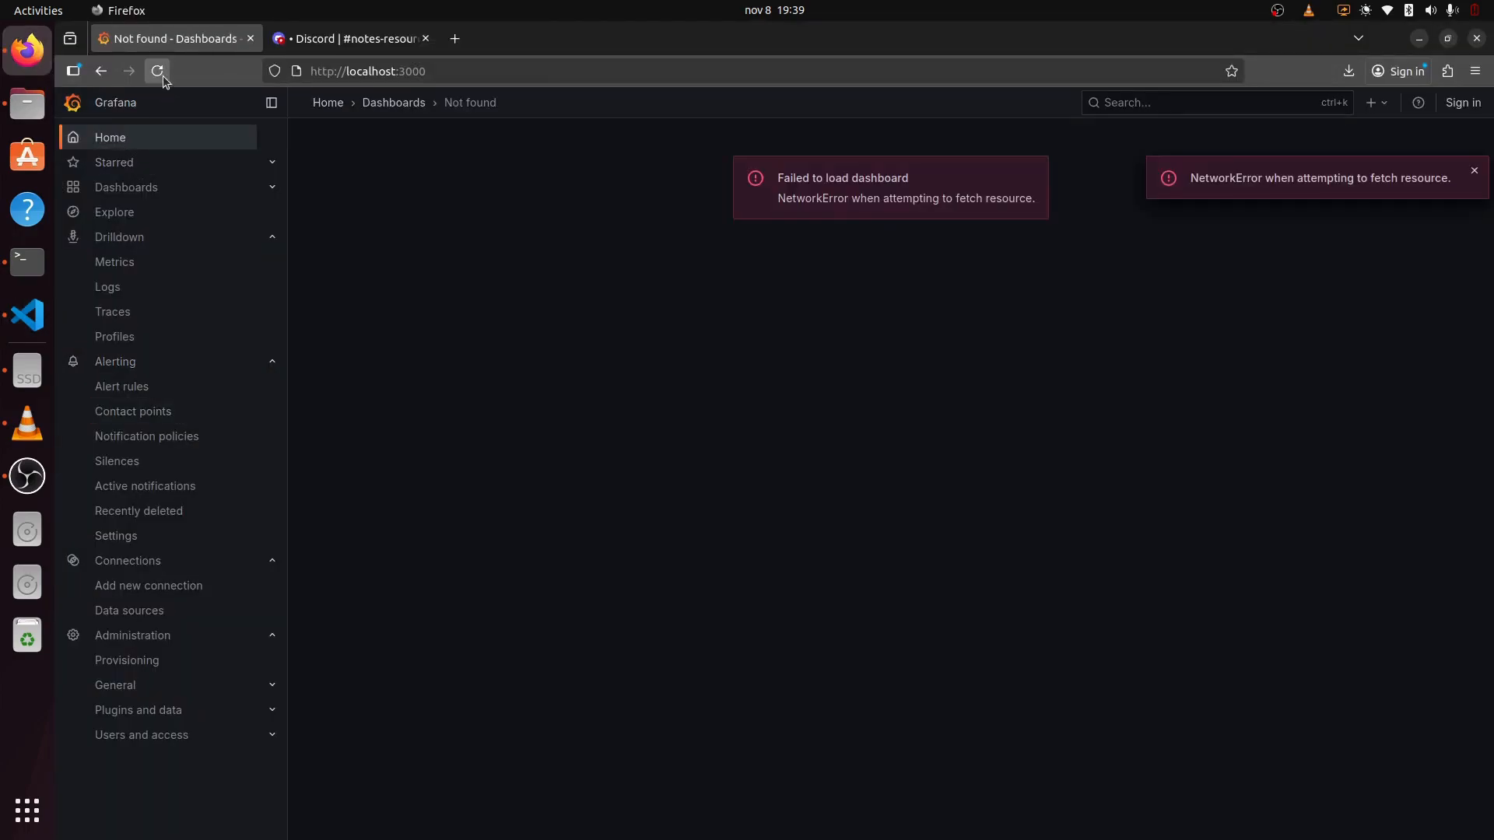
pyautogui.click(161, 76)
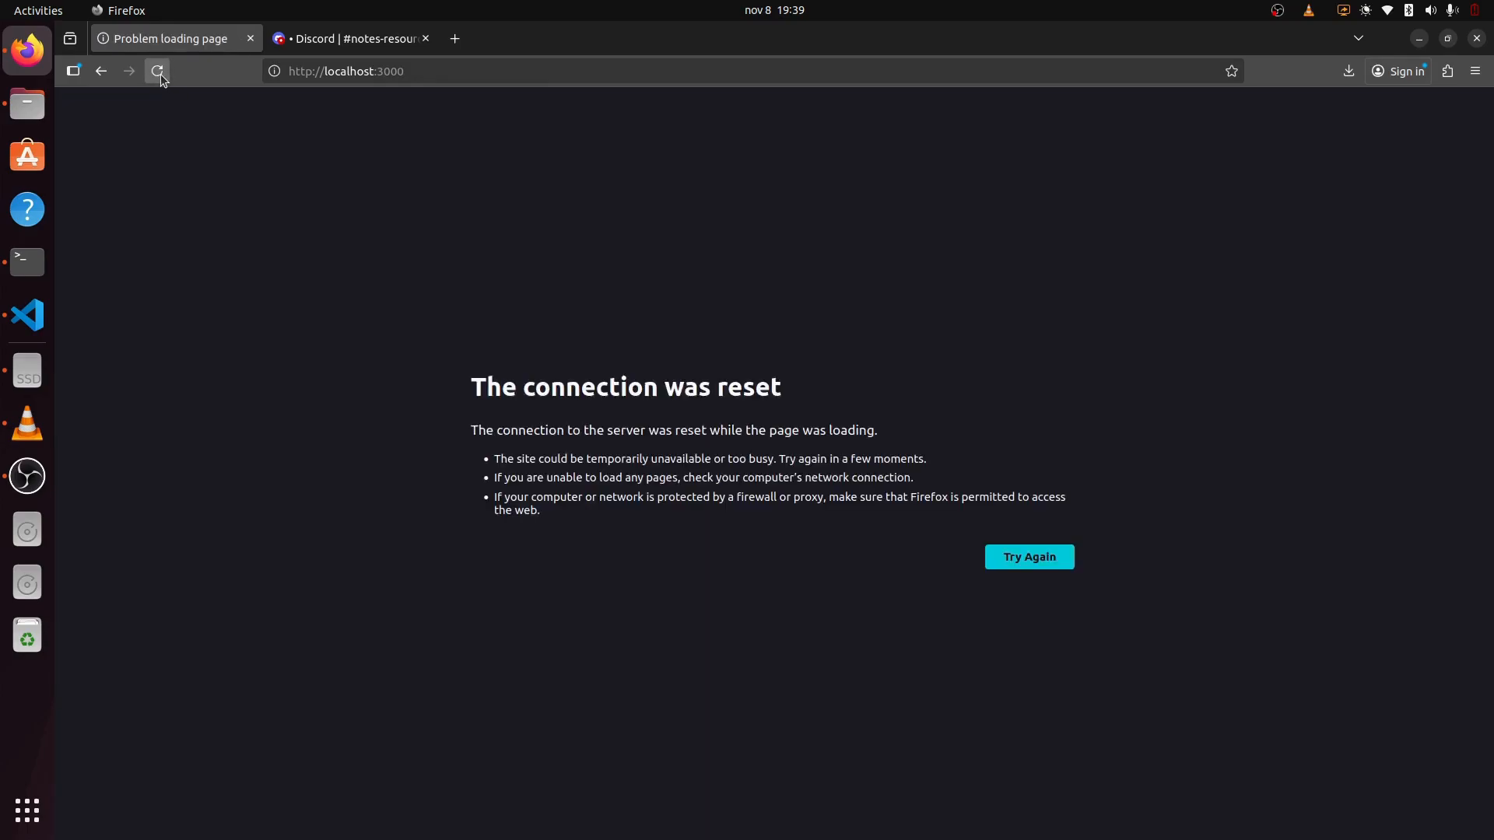
pyautogui.click(160, 73)
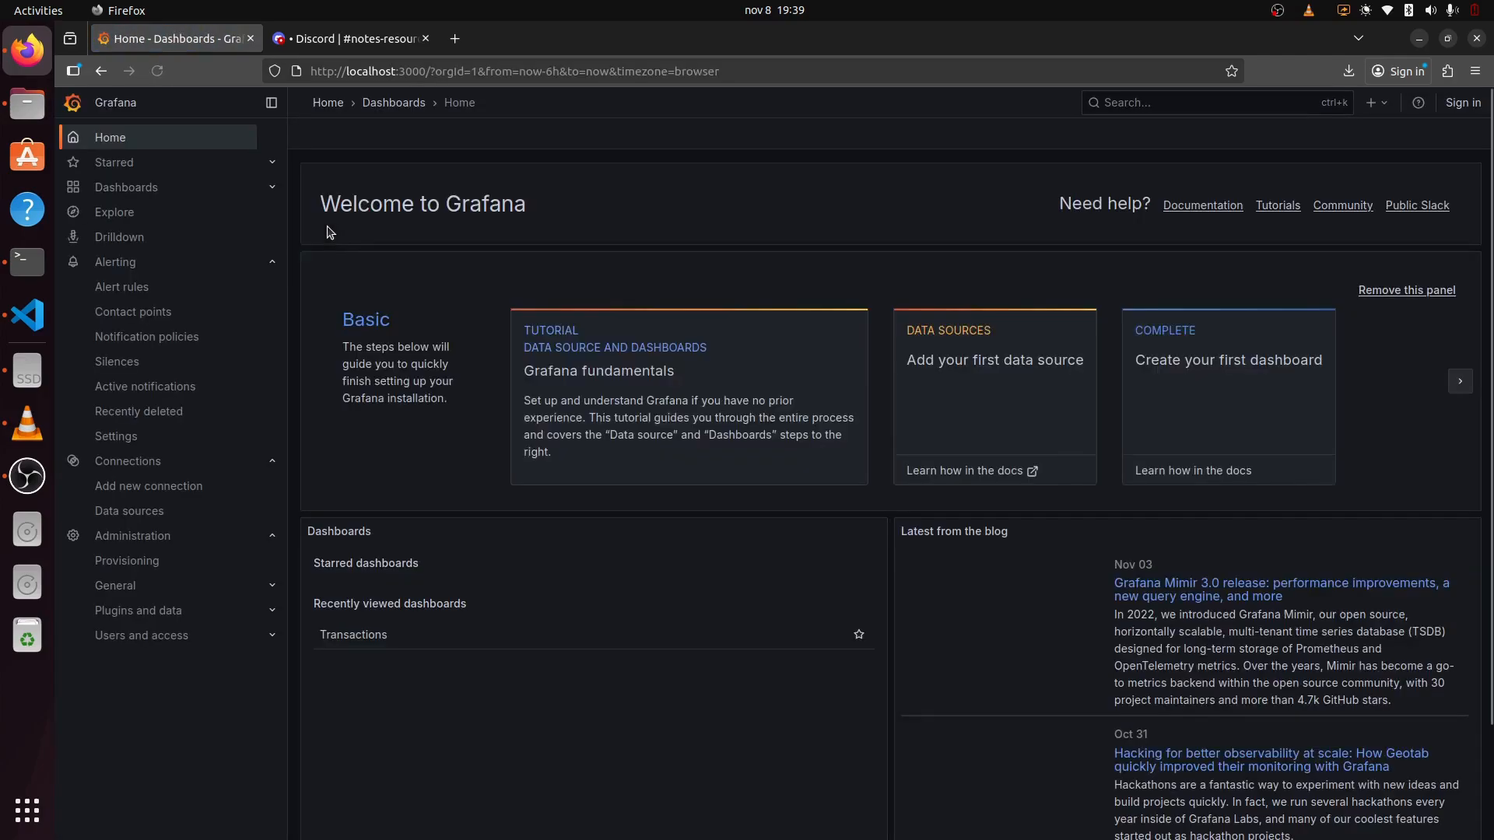
pyautogui.click(126, 187)
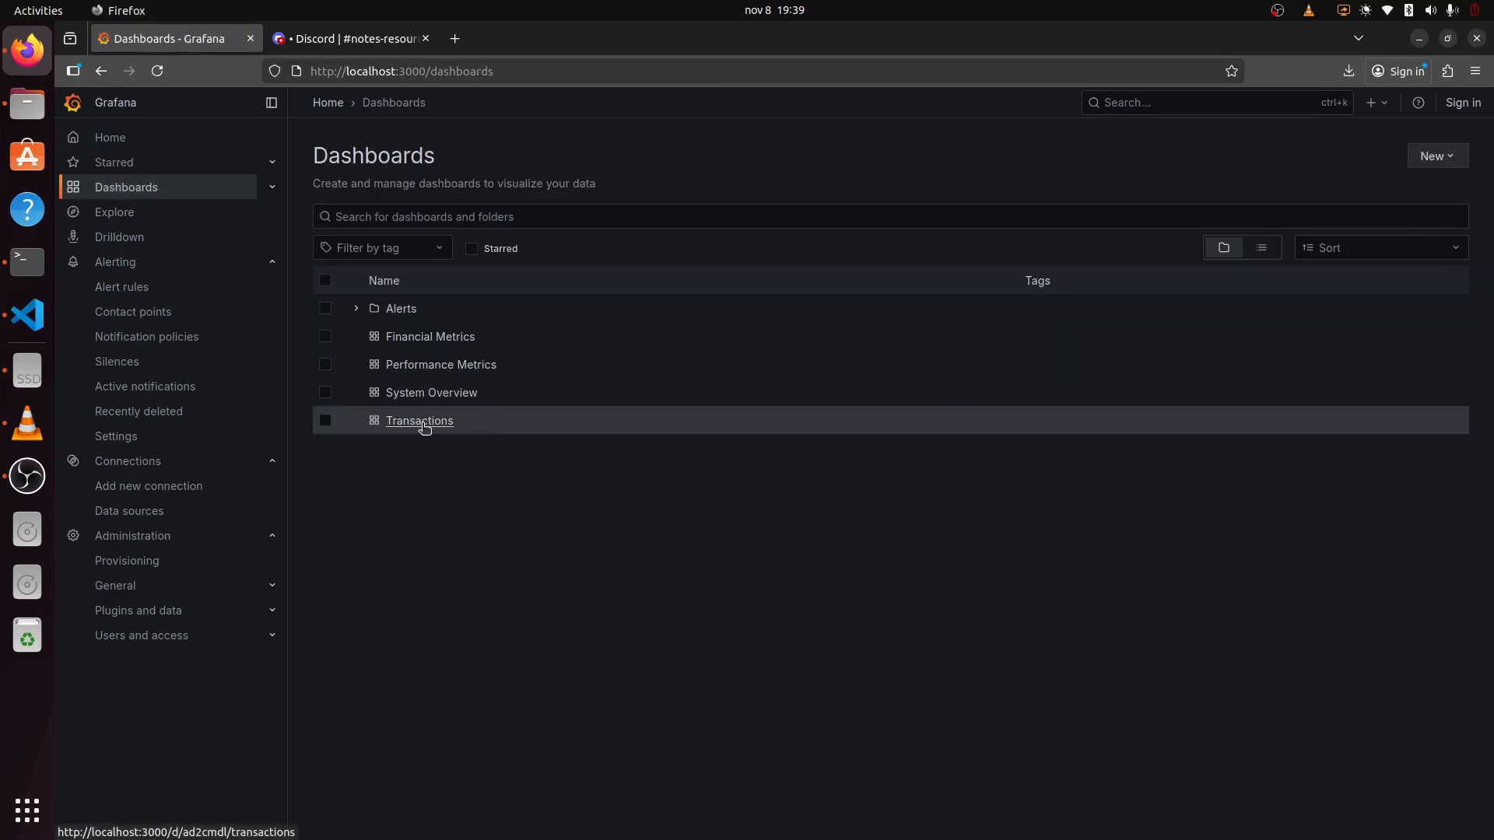
pyautogui.click(424, 426)
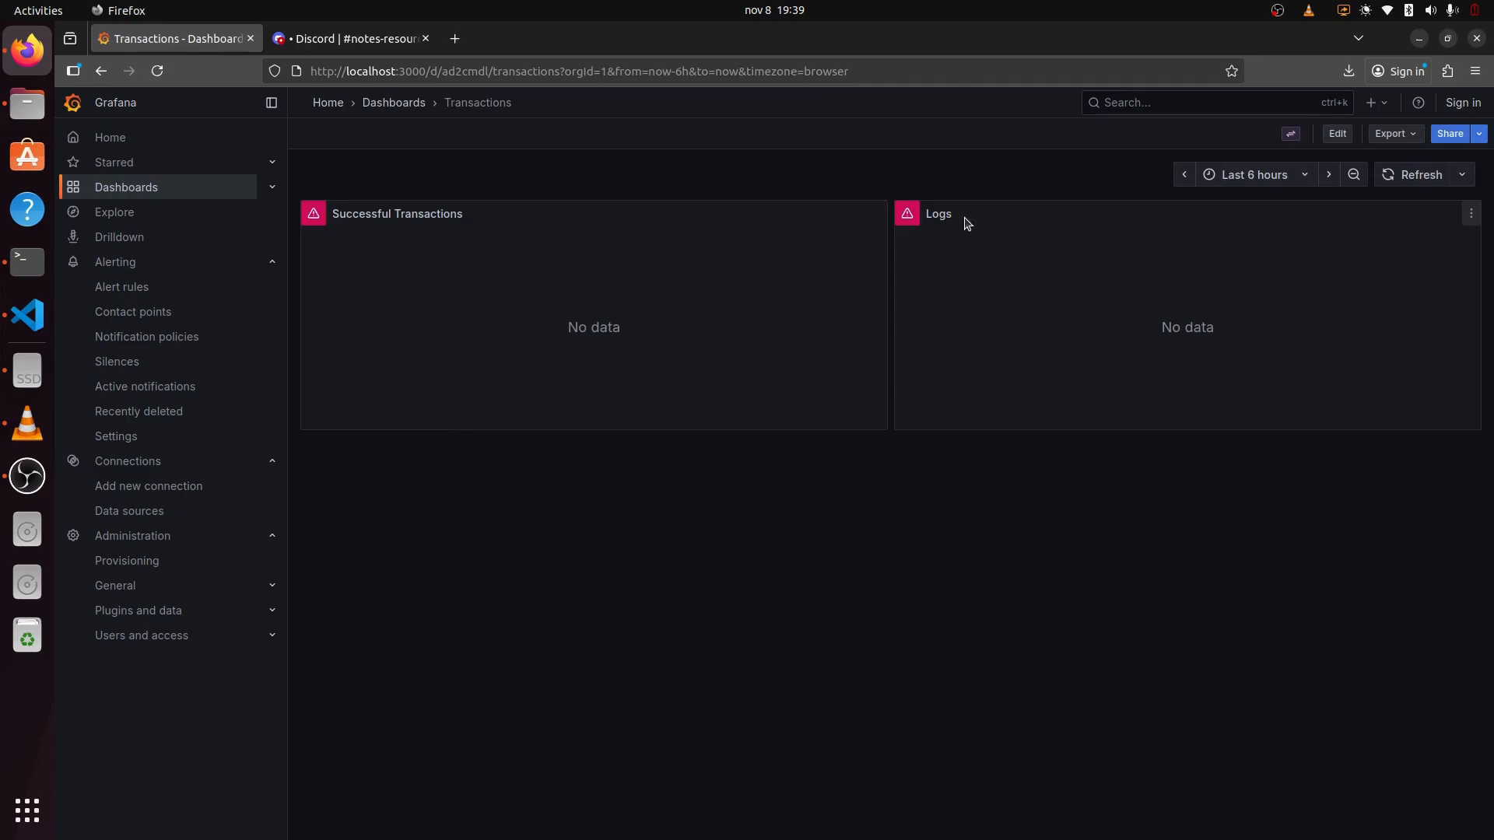
pyautogui.moveTo(916, 226)
# Step: Verify Notes under Contact points and New Transaction under Alerts › 10s are marked Provisioned
pyautogui.click(156, 311)
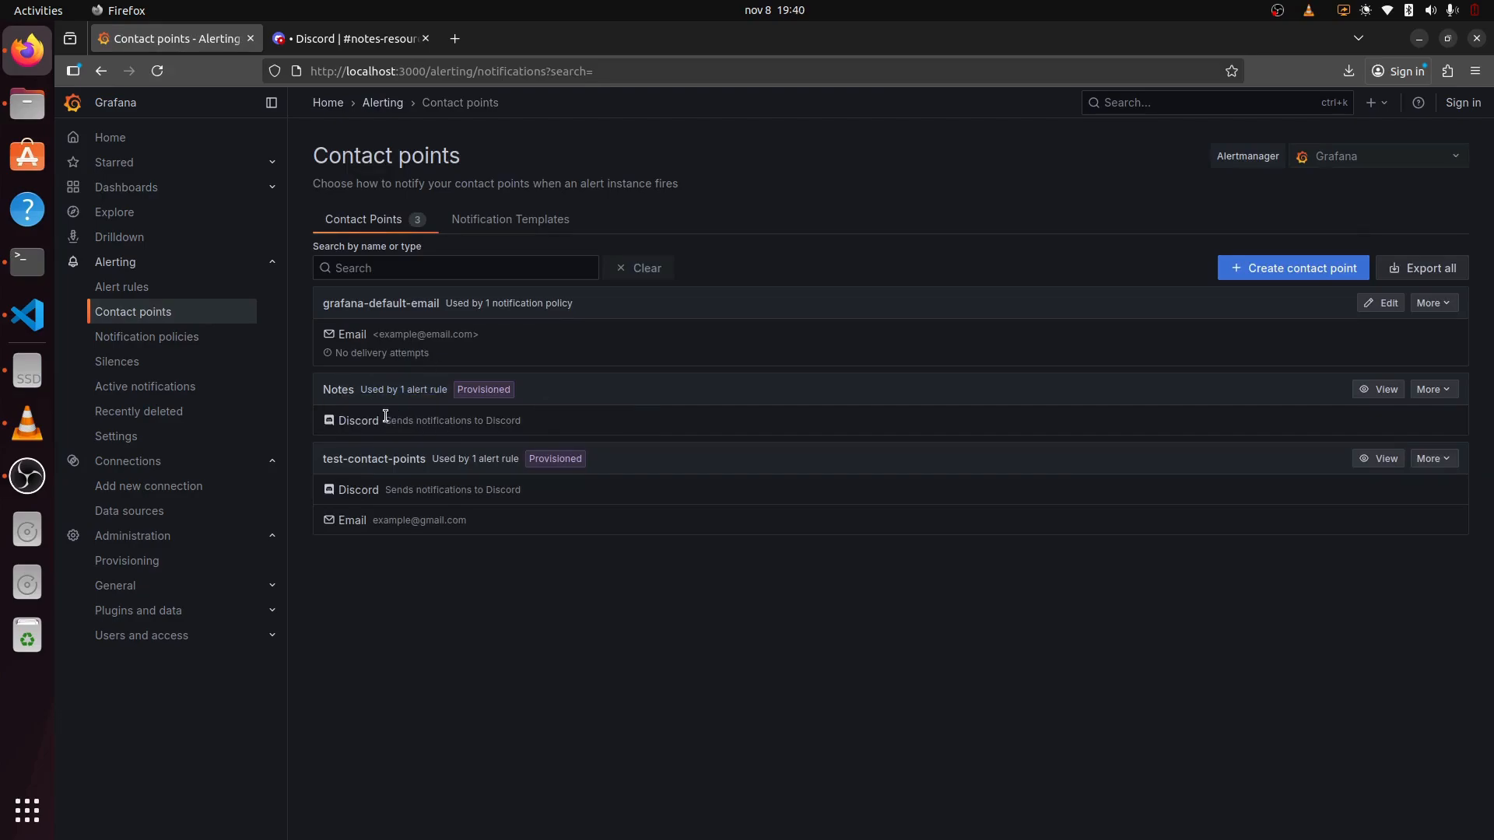
pyautogui.moveTo(489, 388)
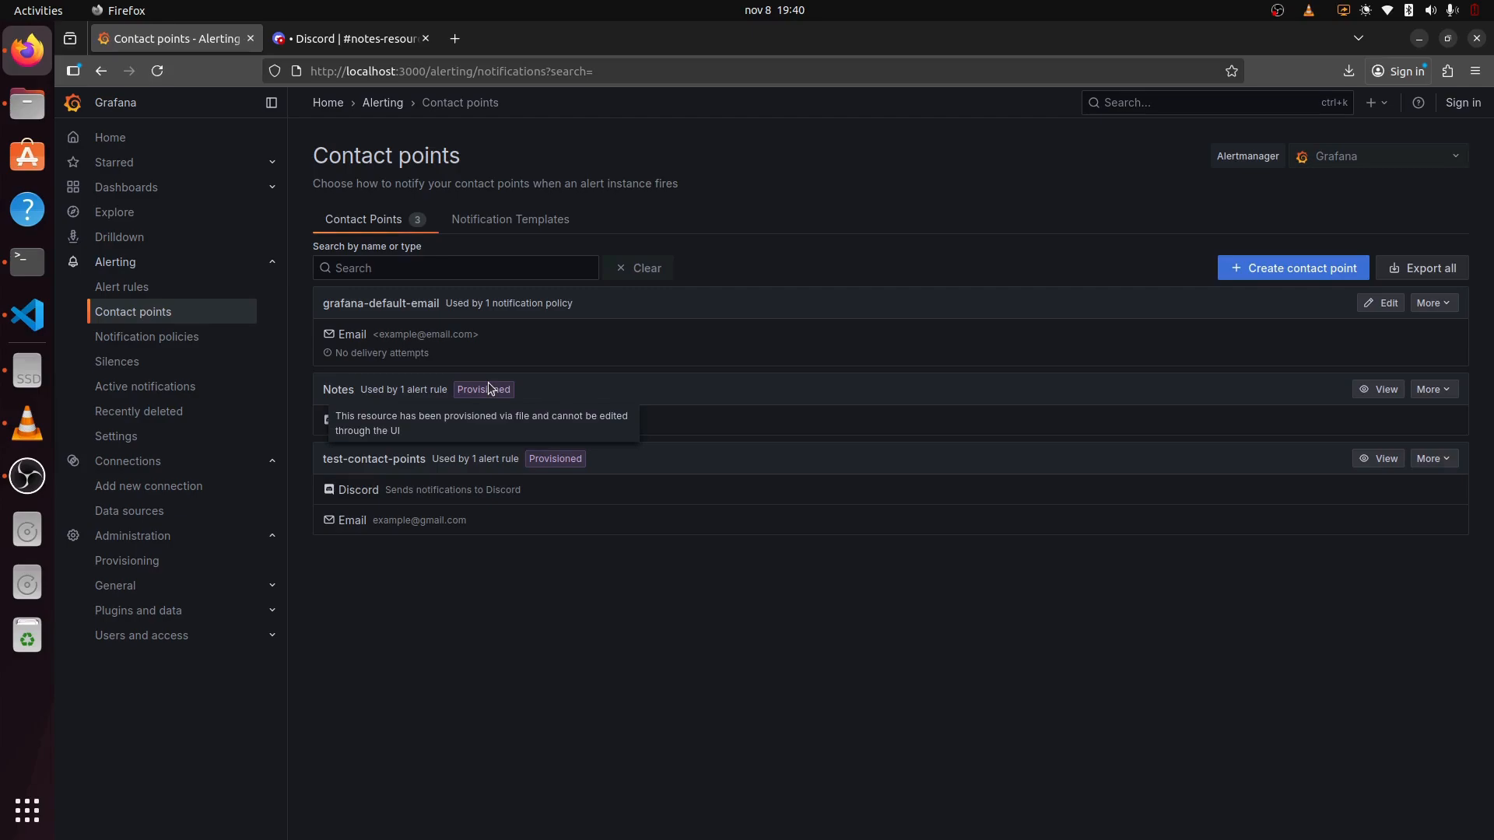
pyautogui.click(171, 292)
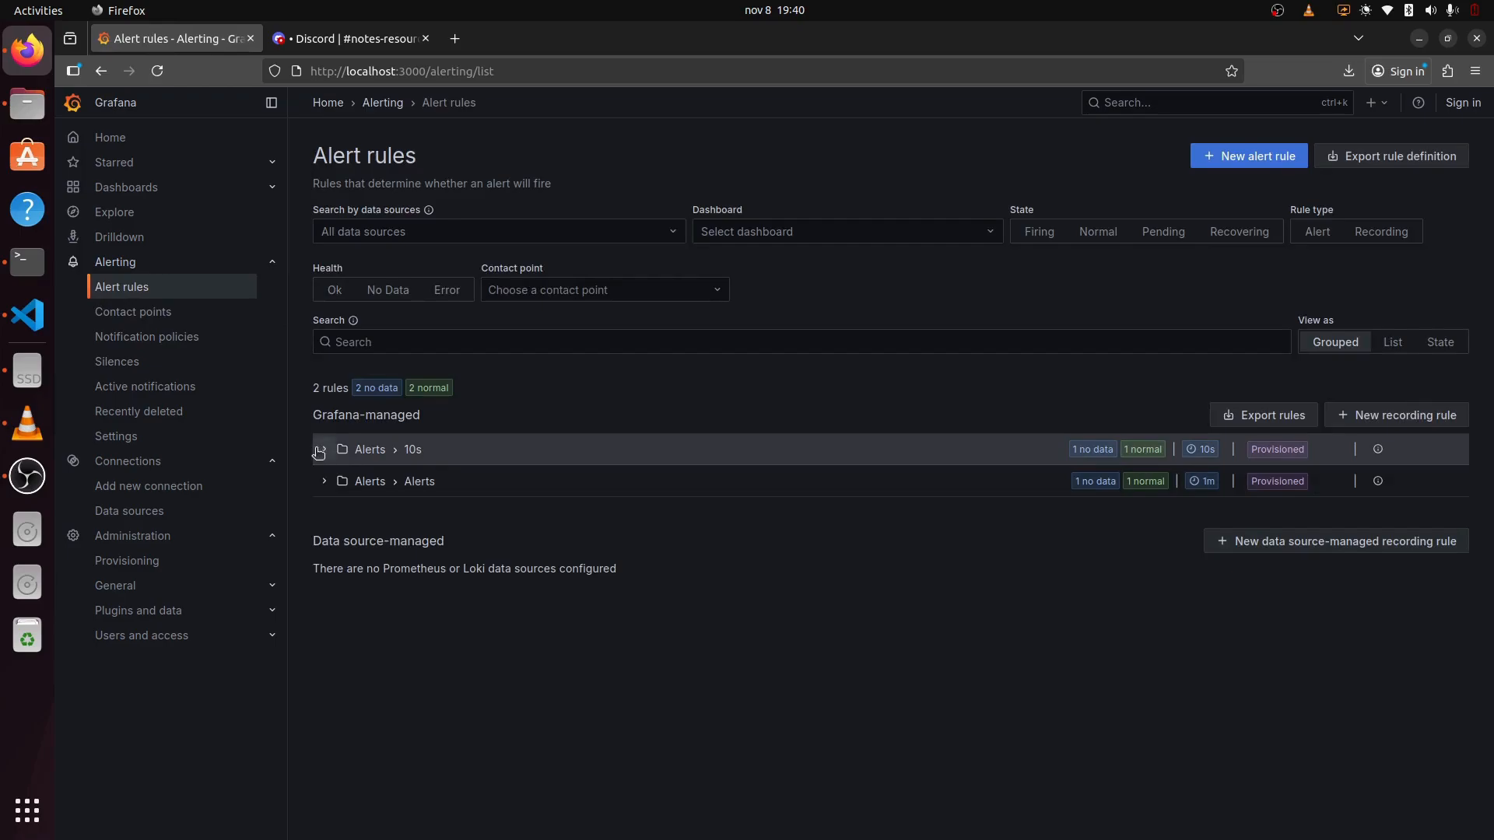
pyautogui.click(324, 449)
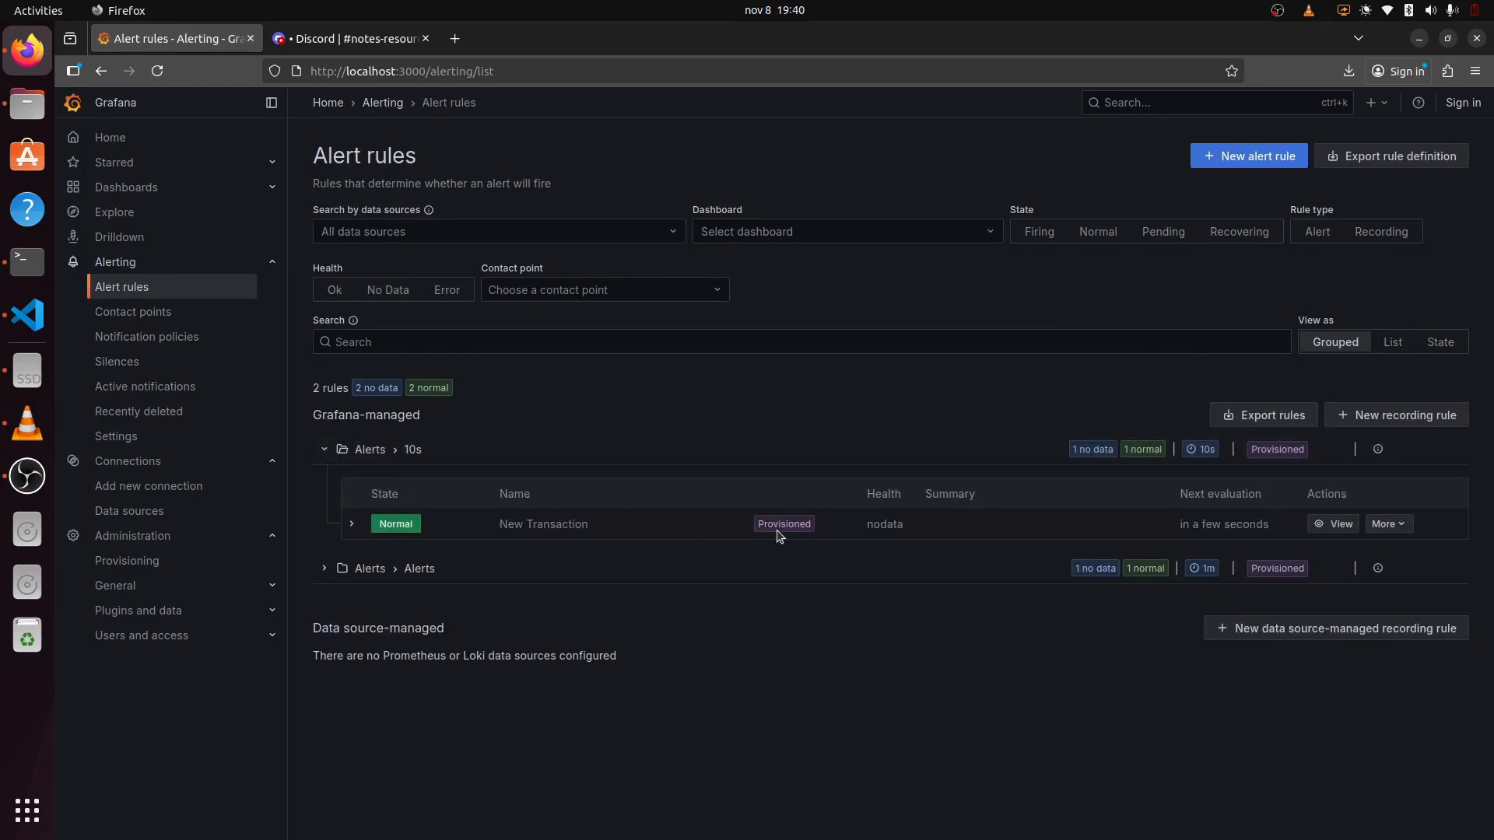